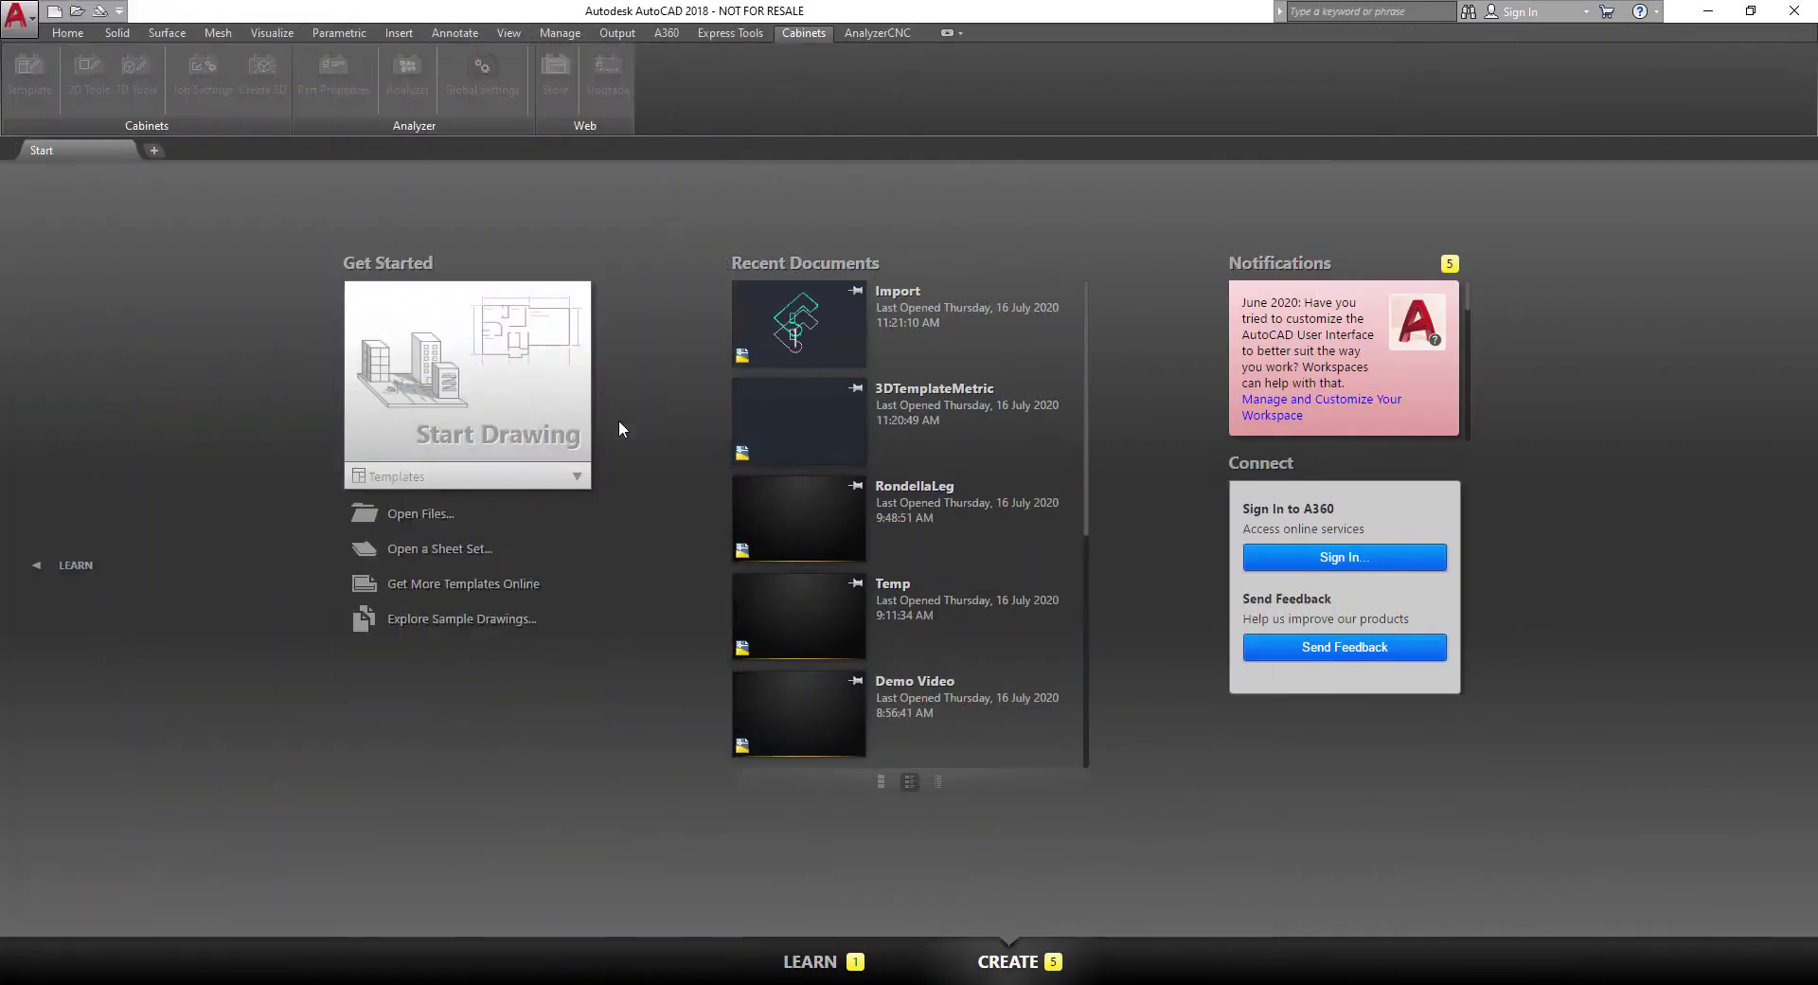
# Start a new No Template - Metric drawing and open the 3DTemplateMetric cabinet template.
pyautogui.click(576, 477)
pyautogui.scroll(-3, 455, 654)
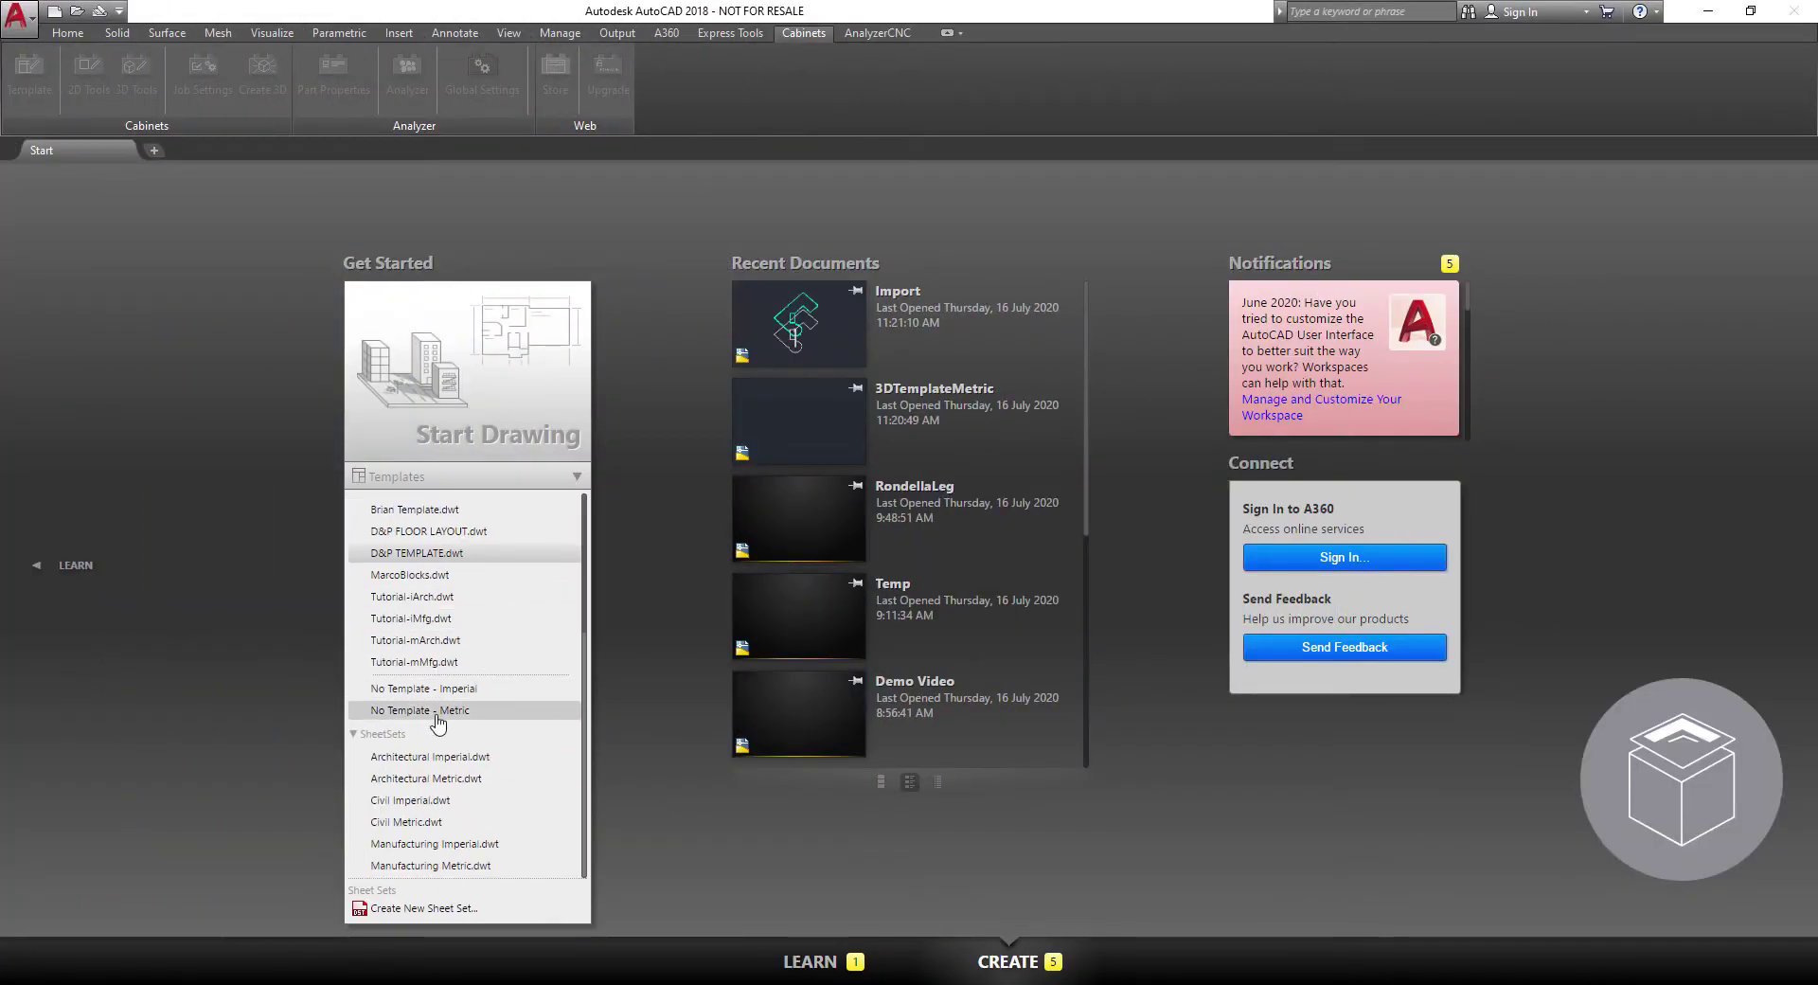
pyautogui.click(439, 725)
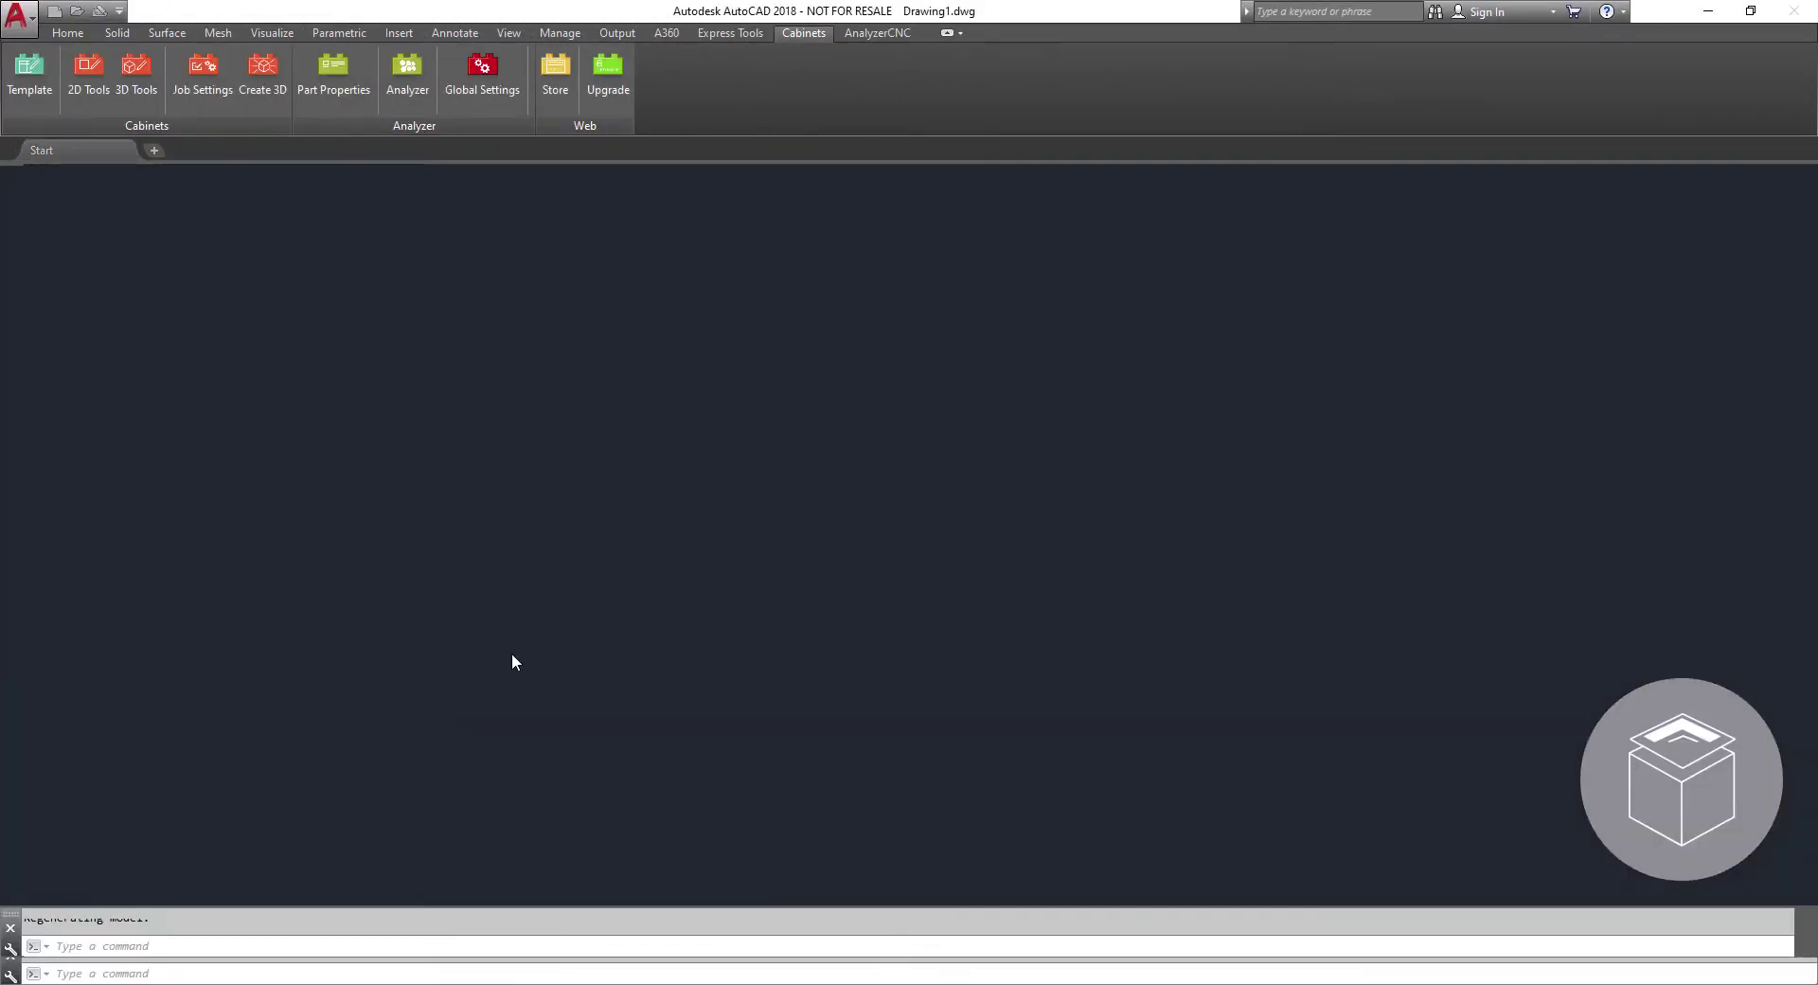
pyautogui.click(36, 83)
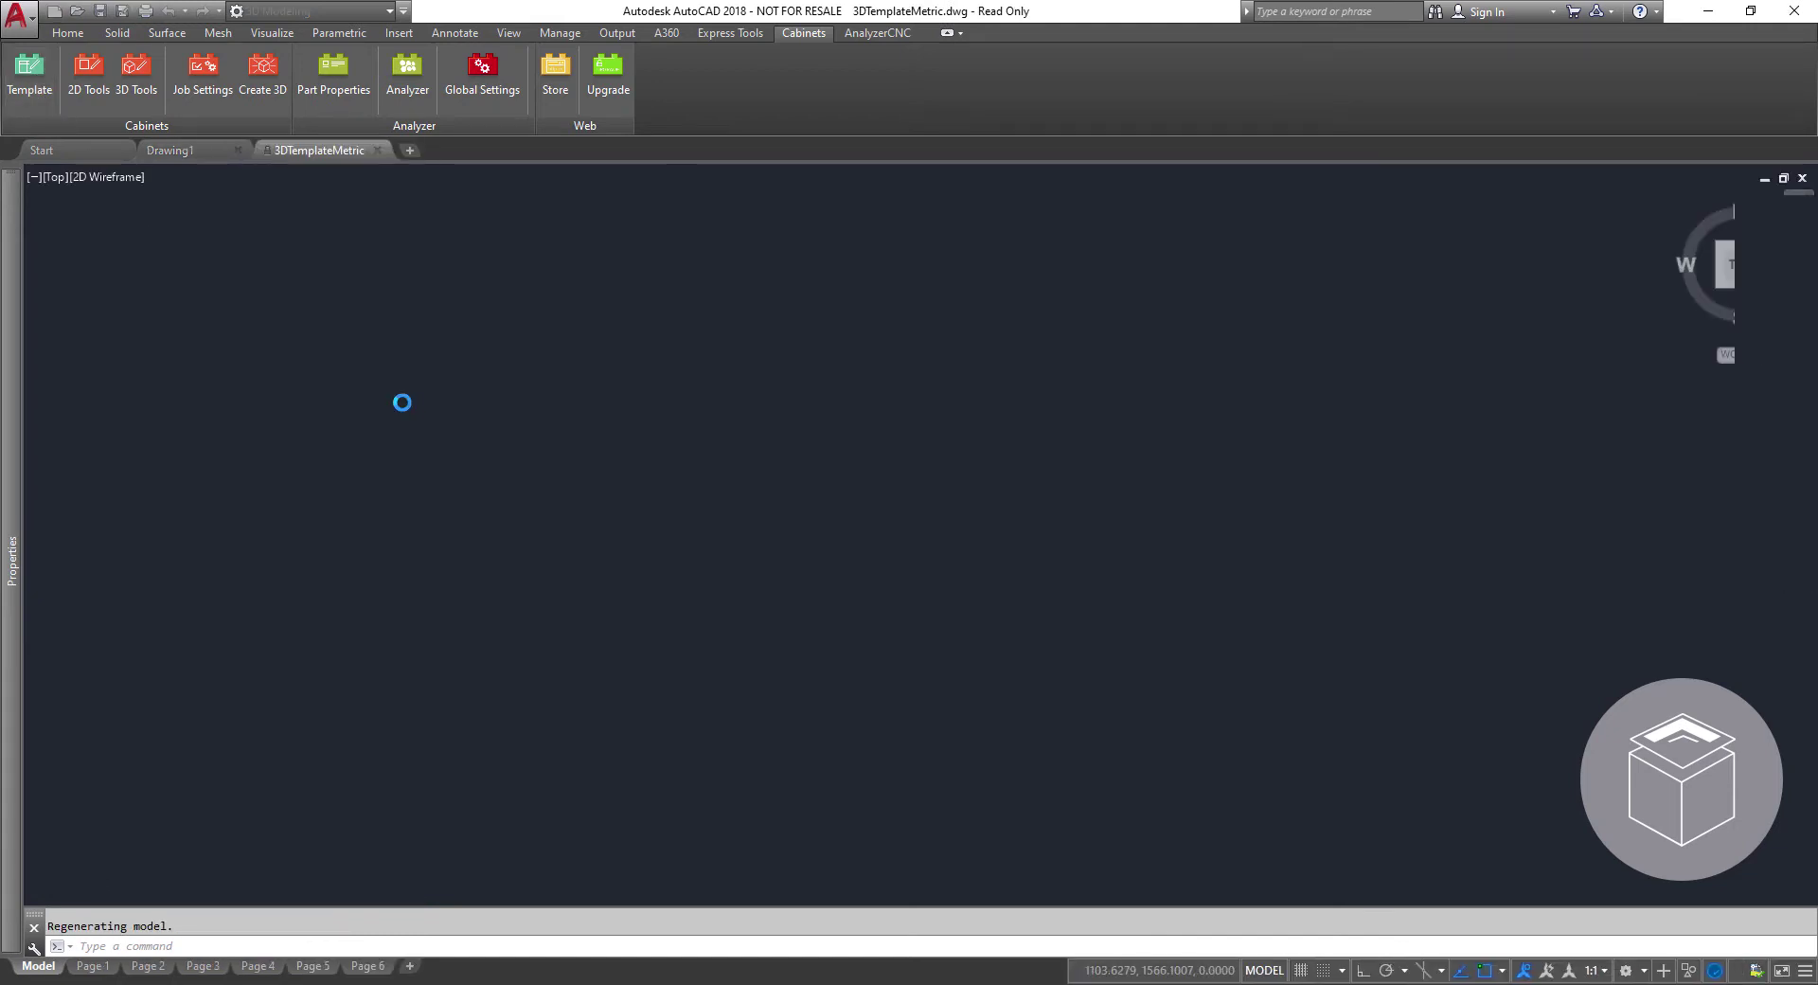
# In 2D Floor Plan Tools, draw a 2500 wall east and a 1400 wall south.
pyautogui.click(90, 93)
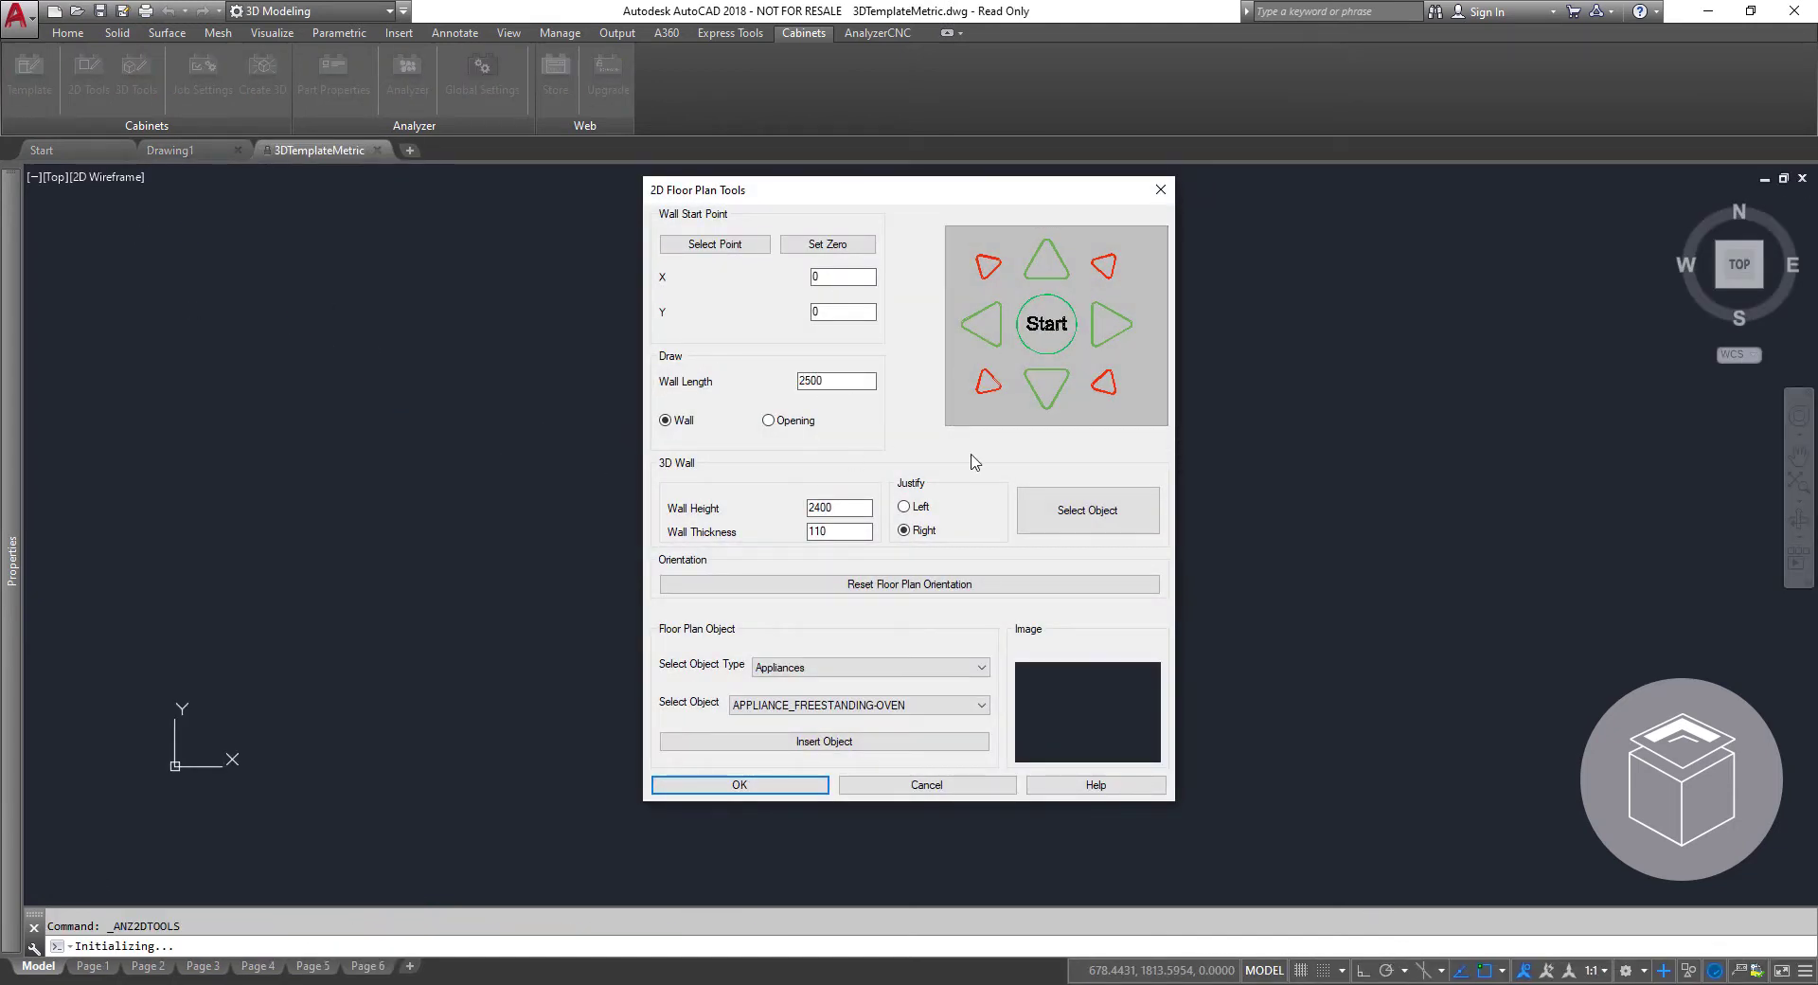
pyautogui.click(1111, 324)
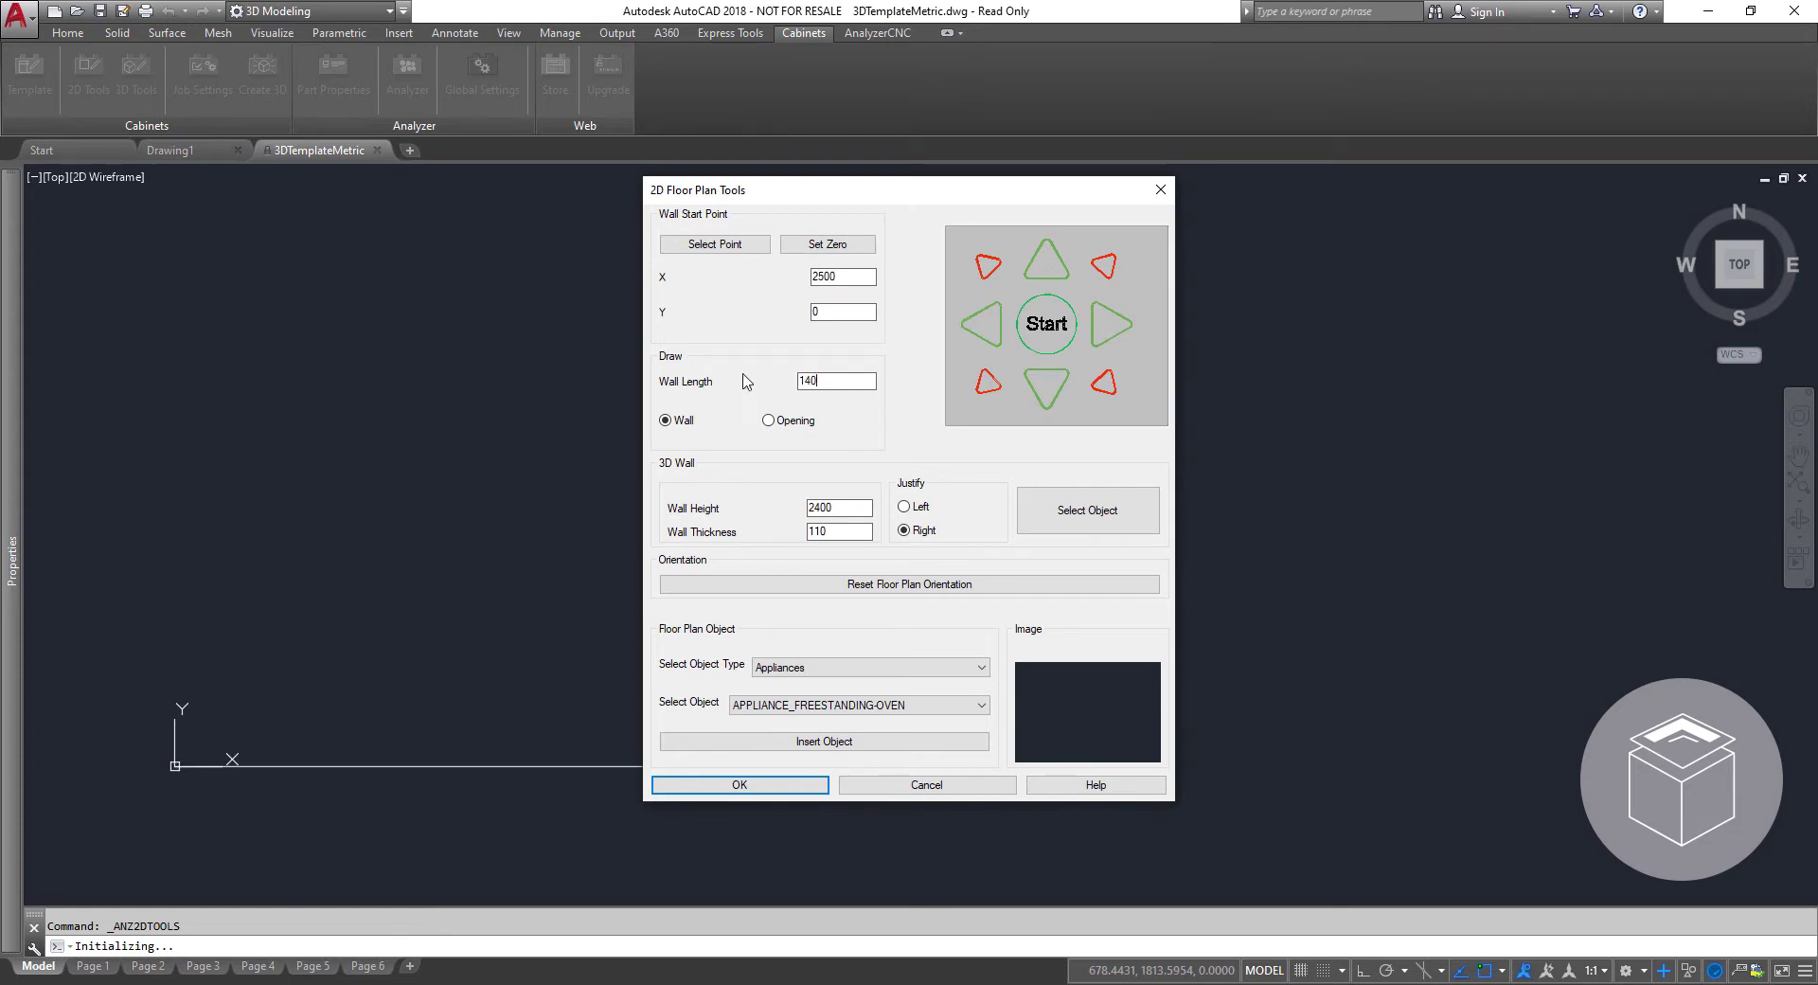
pyautogui.click(1049, 388)
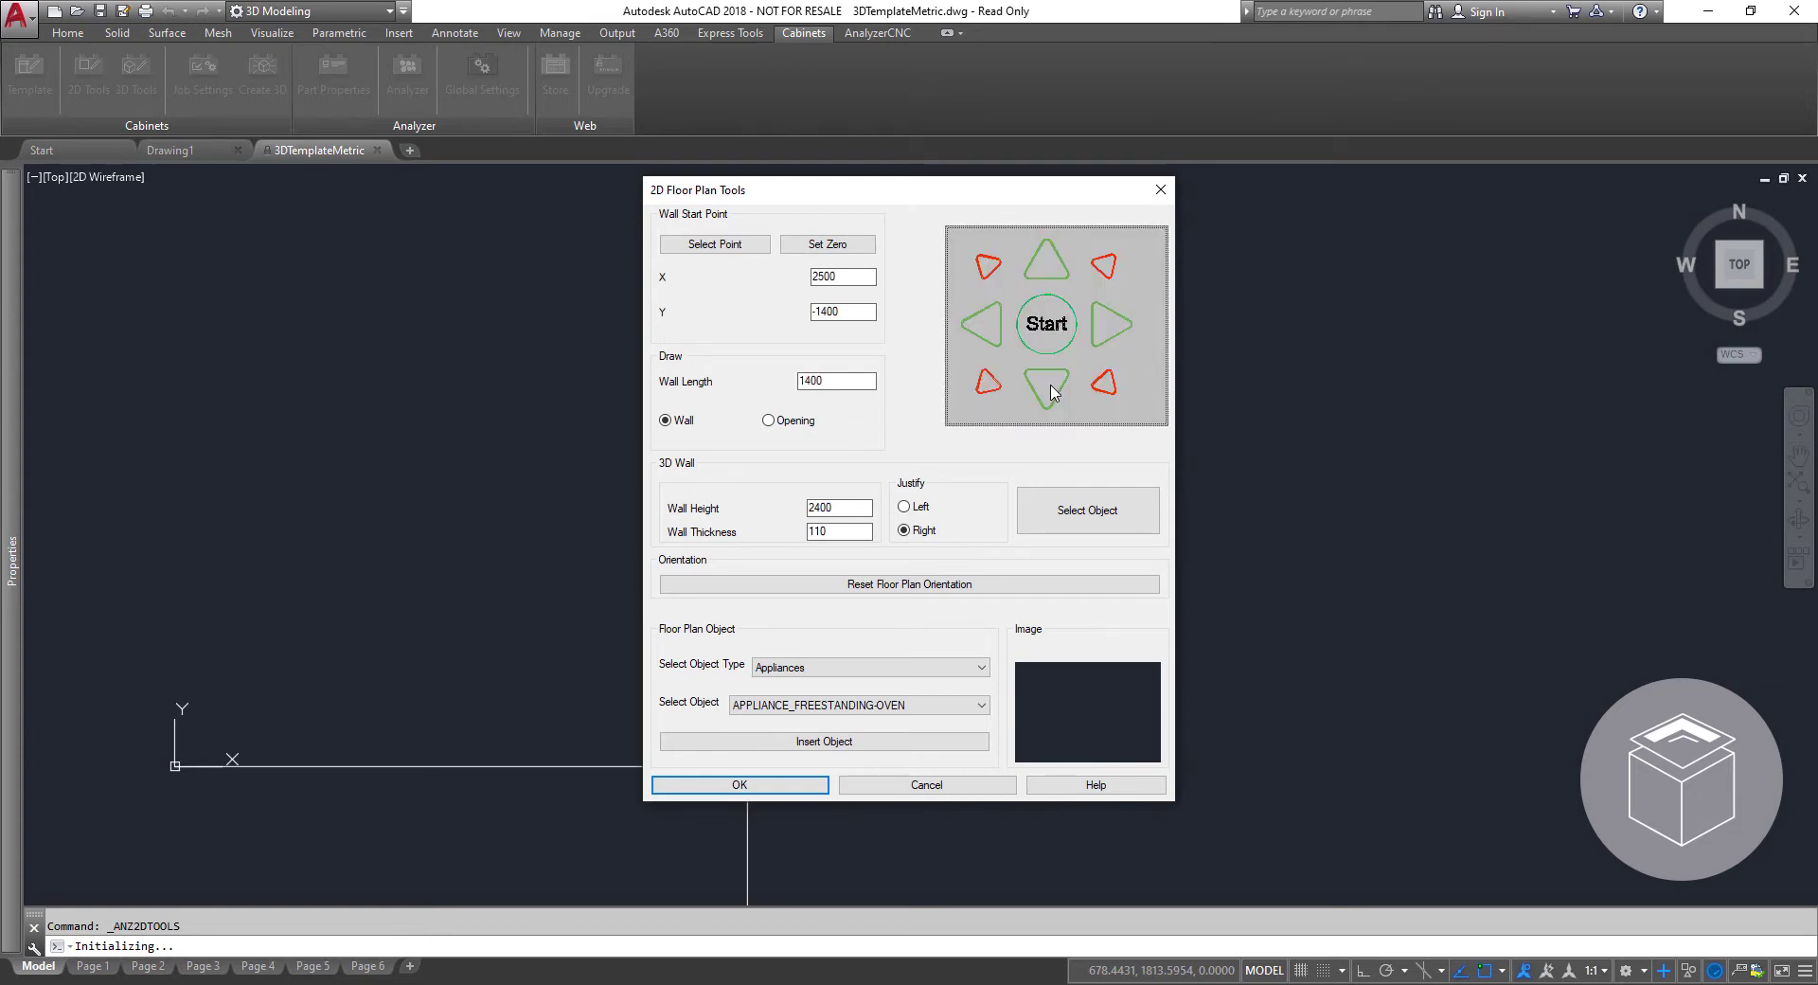
pyautogui.click(776, 786)
pyautogui.moveTo(605, 635)
pyautogui.mouseDown(button='middle')
pyautogui.moveTo(662, 613)
pyautogui.moveTo(937, 316)
pyautogui.moveTo(1092, 227)
pyautogui.mouseUp(button='middle')
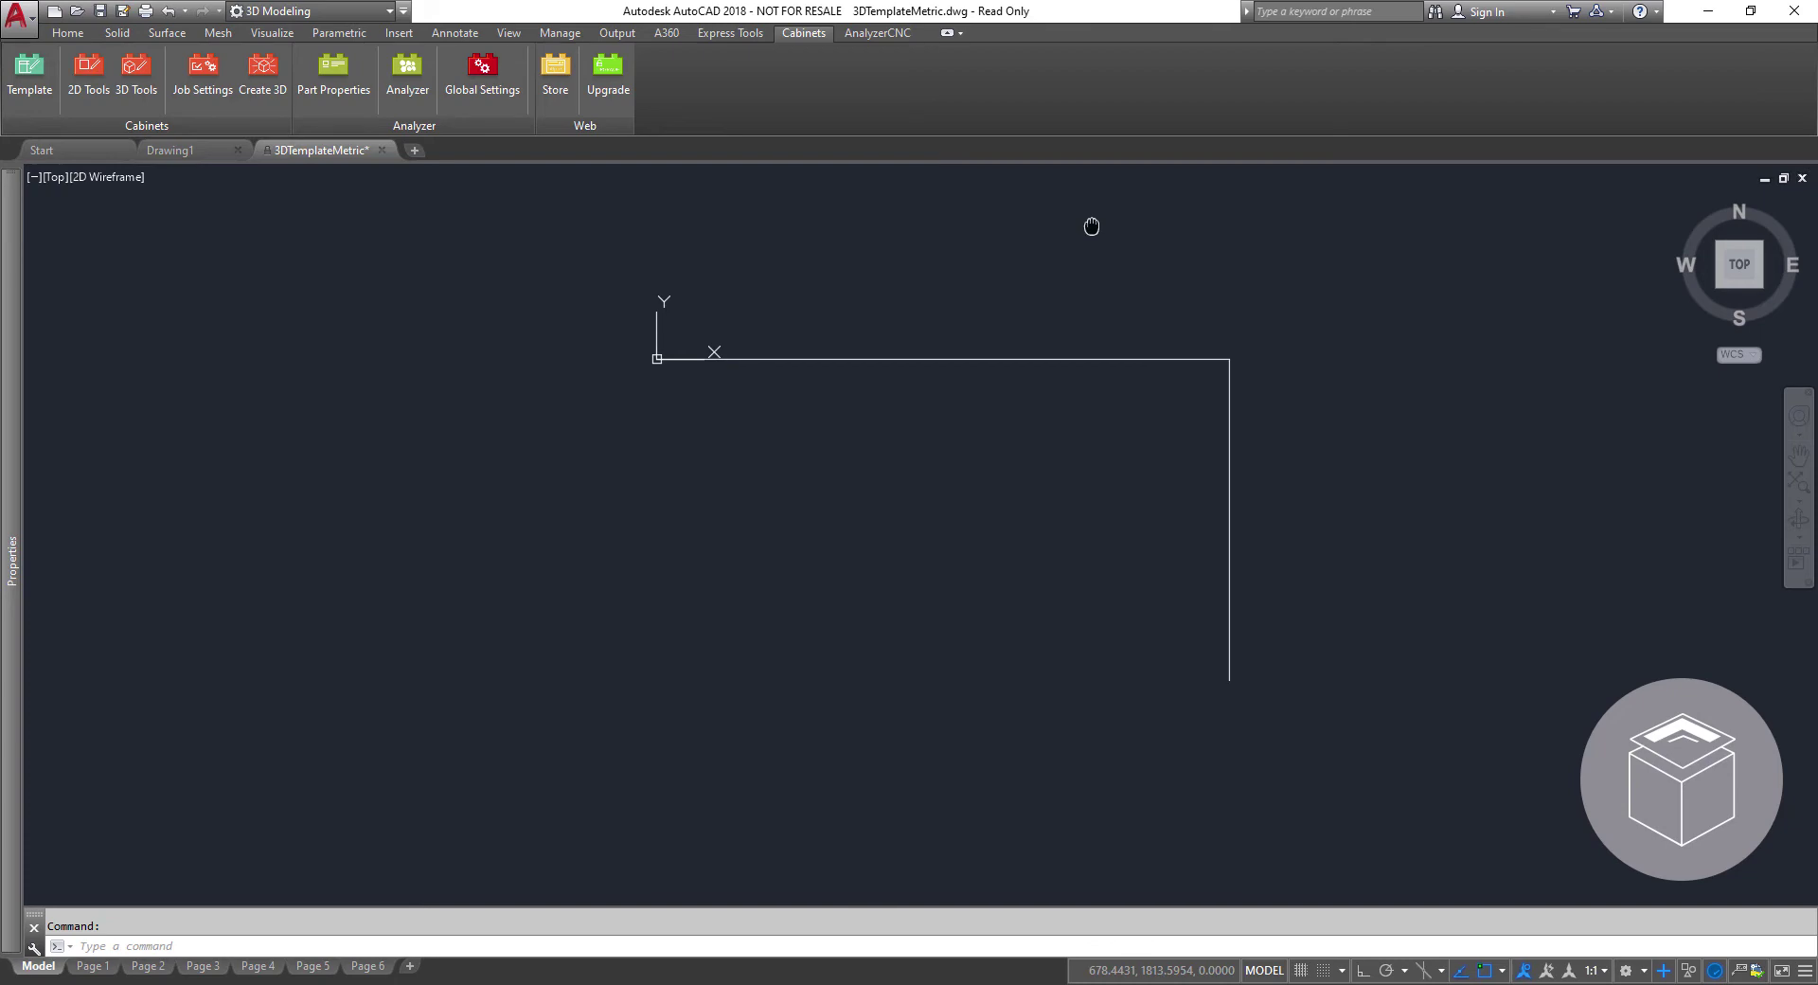
# Open Import.dwg and copy all of its objects.
pyautogui.click(78, 12)
pyautogui.doubleClick(625, 414)
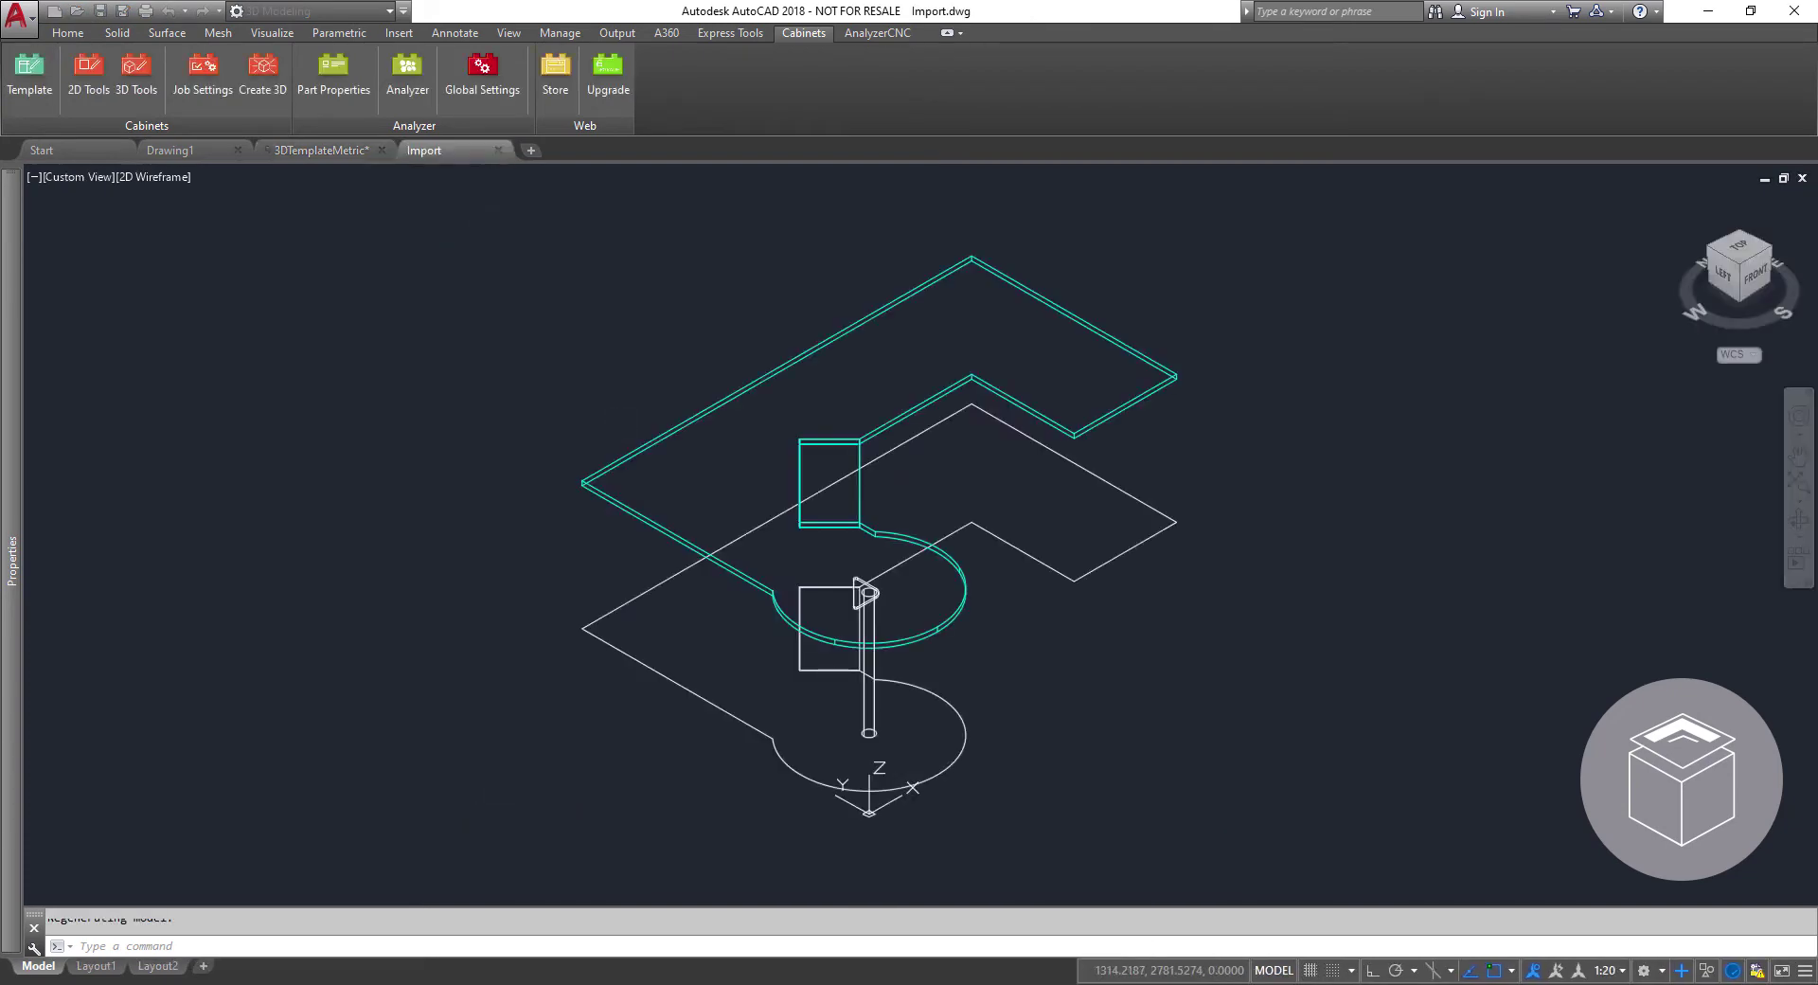
pyautogui.click(445, 189)
pyautogui.click(1280, 859)
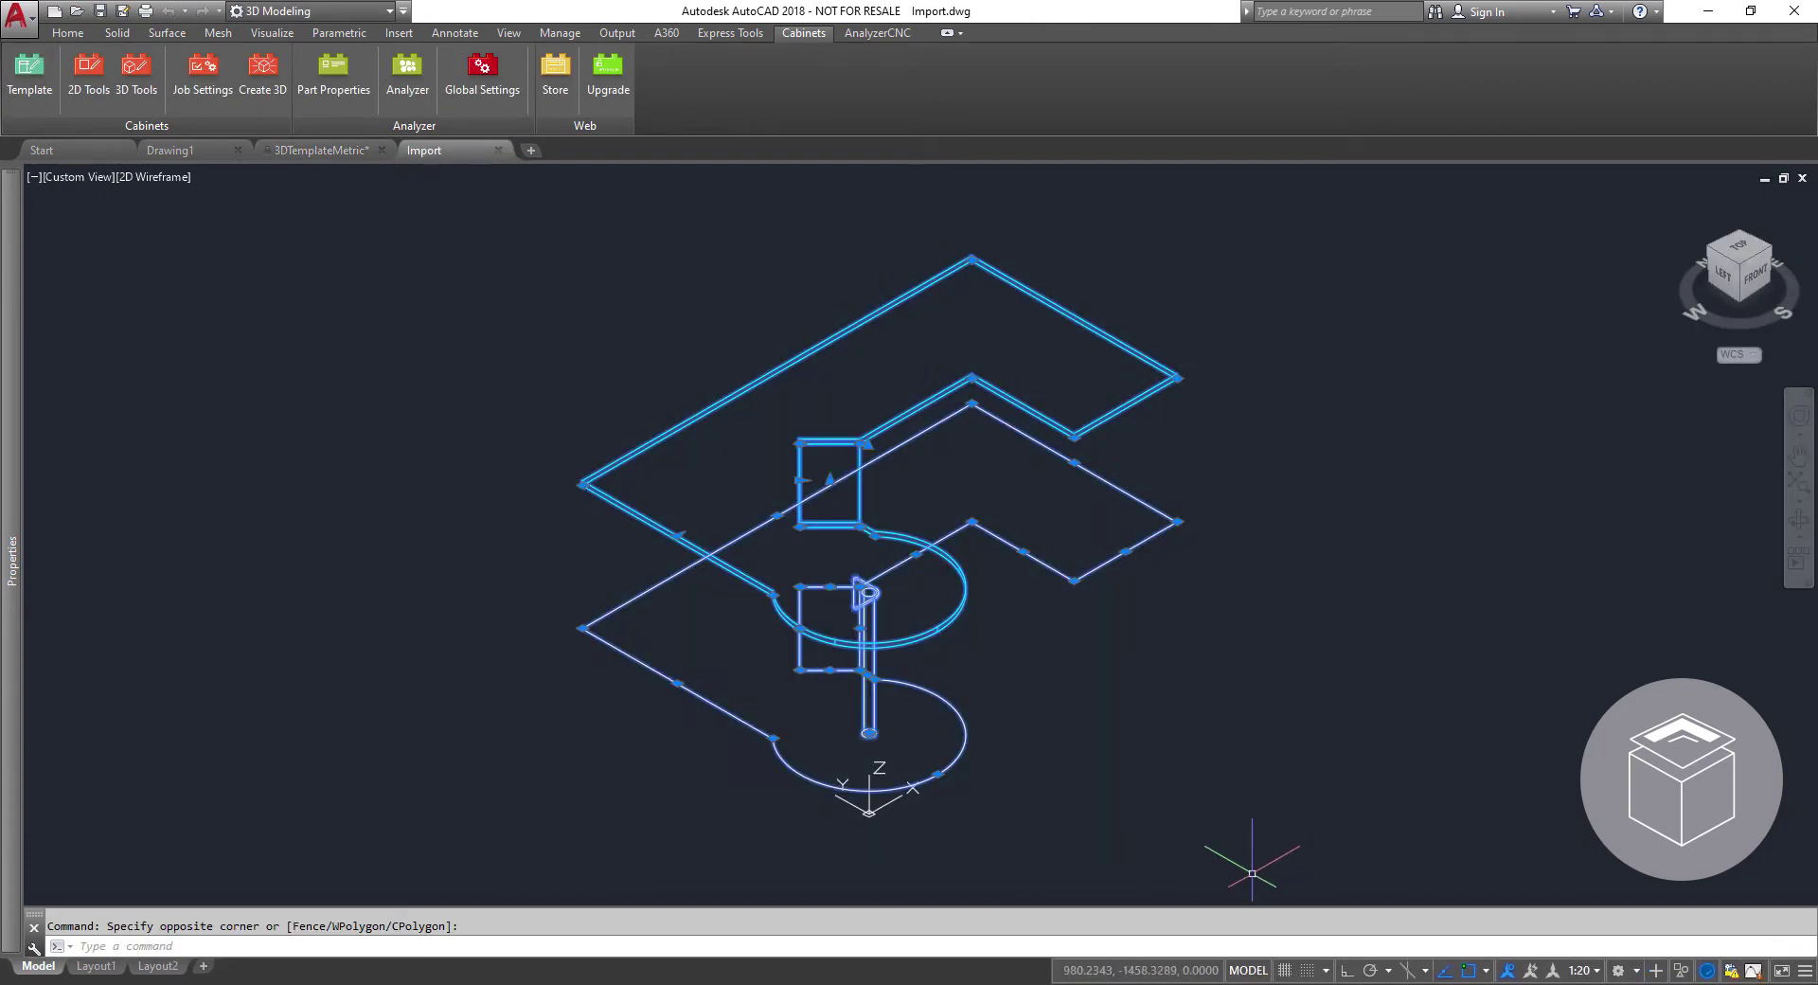
pyautogui.hotkey('ctrl', 'c')
# Paste the room outline into 3DTemplateMetric and move it into place against the walls.
pyautogui.click(320, 150)
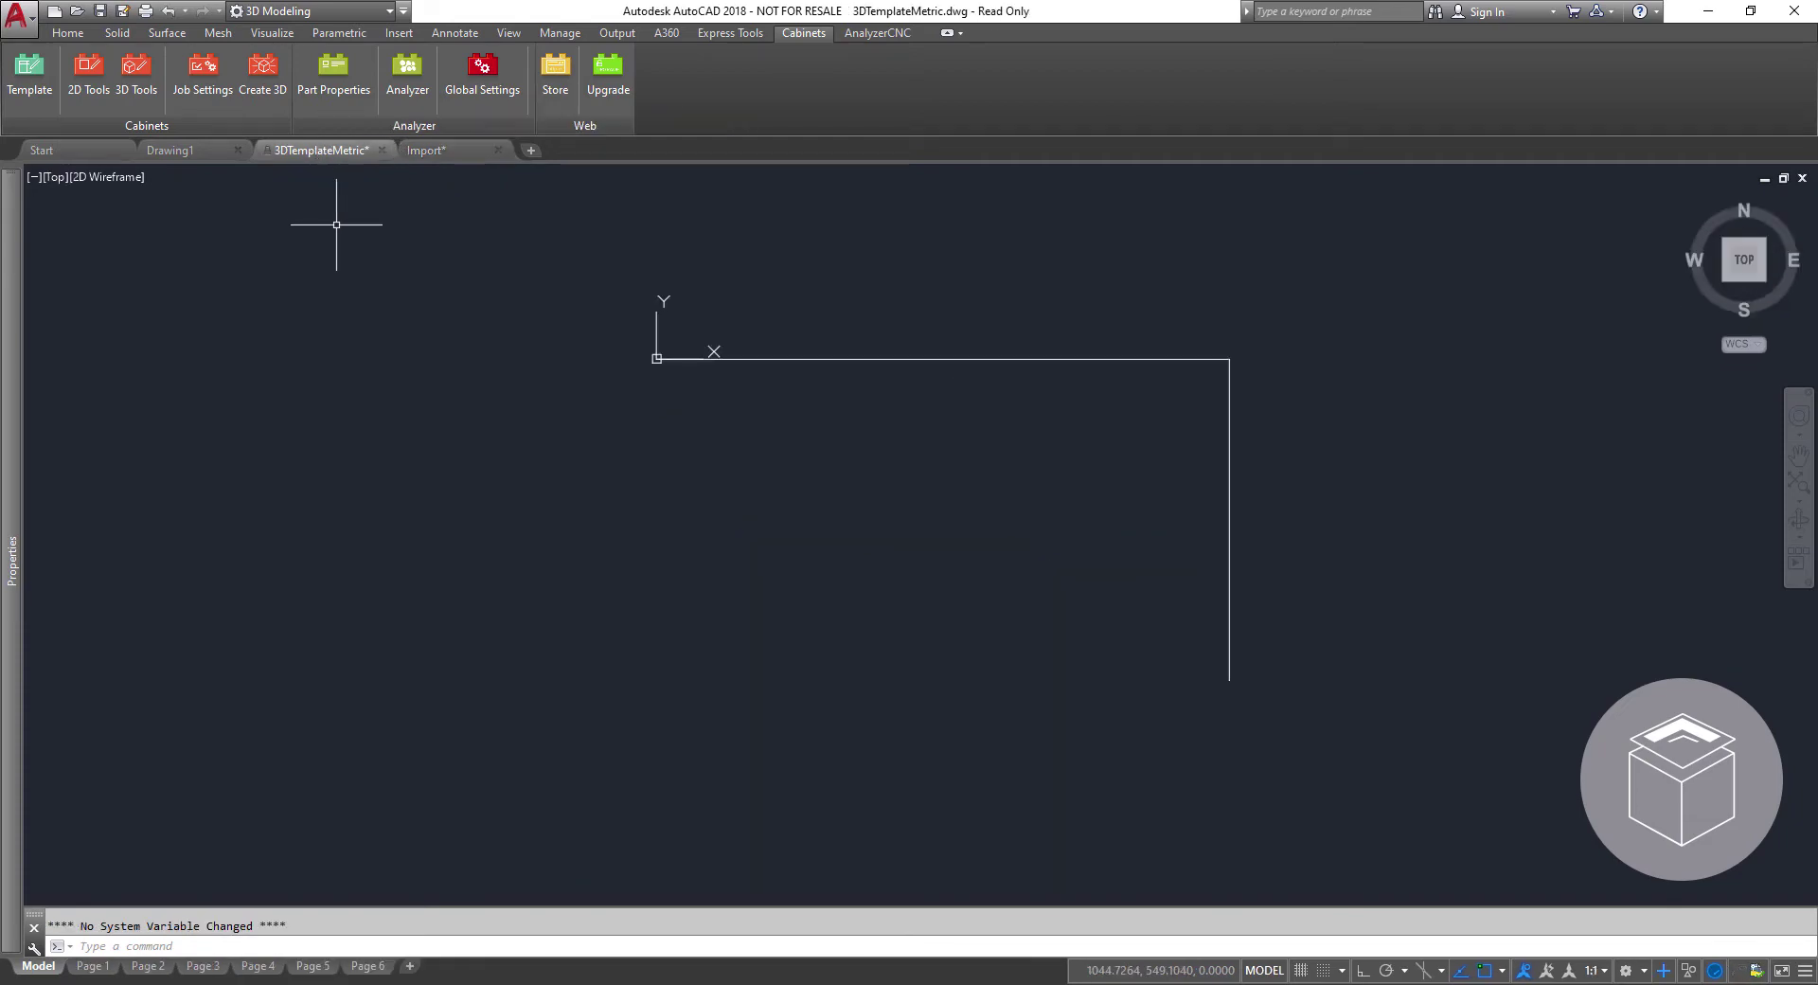
pyautogui.hotkey('ctrl', 'v')
pyautogui.write('m')
pyautogui.press('Return')
pyautogui.click(520, 397)
pyautogui.click(1208, 904)
pyautogui.press('Return')
pyautogui.click(1681, 203)
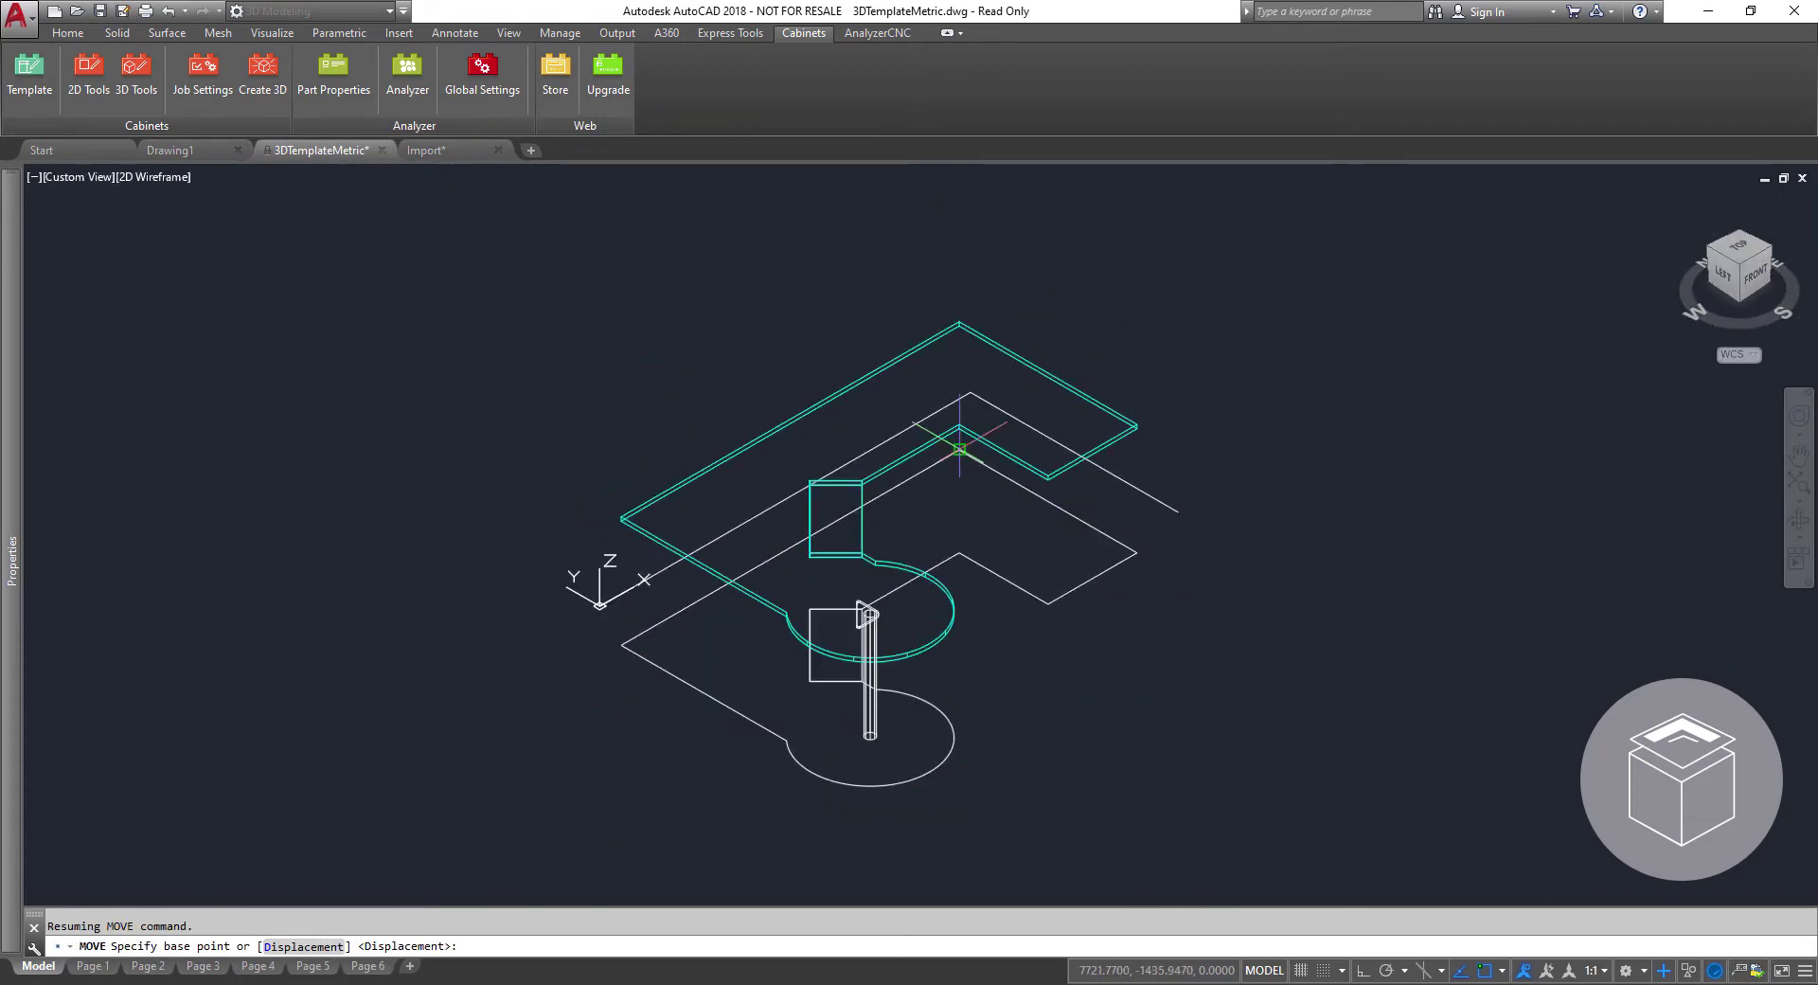
pyautogui.click(971, 417)
pyautogui.click(1361, 567)
# Hide the extra objects with 3D Tools, then return to Top view.
pyautogui.click(1754, 284)
pyautogui.click(1342, 516)
pyautogui.click(554, 355)
pyautogui.click(136, 76)
pyautogui.click(703, 342)
pyautogui.click(1739, 231)
# Insert a Base Unit Corner RH into the outer wall corner.
pyautogui.click(90, 76)
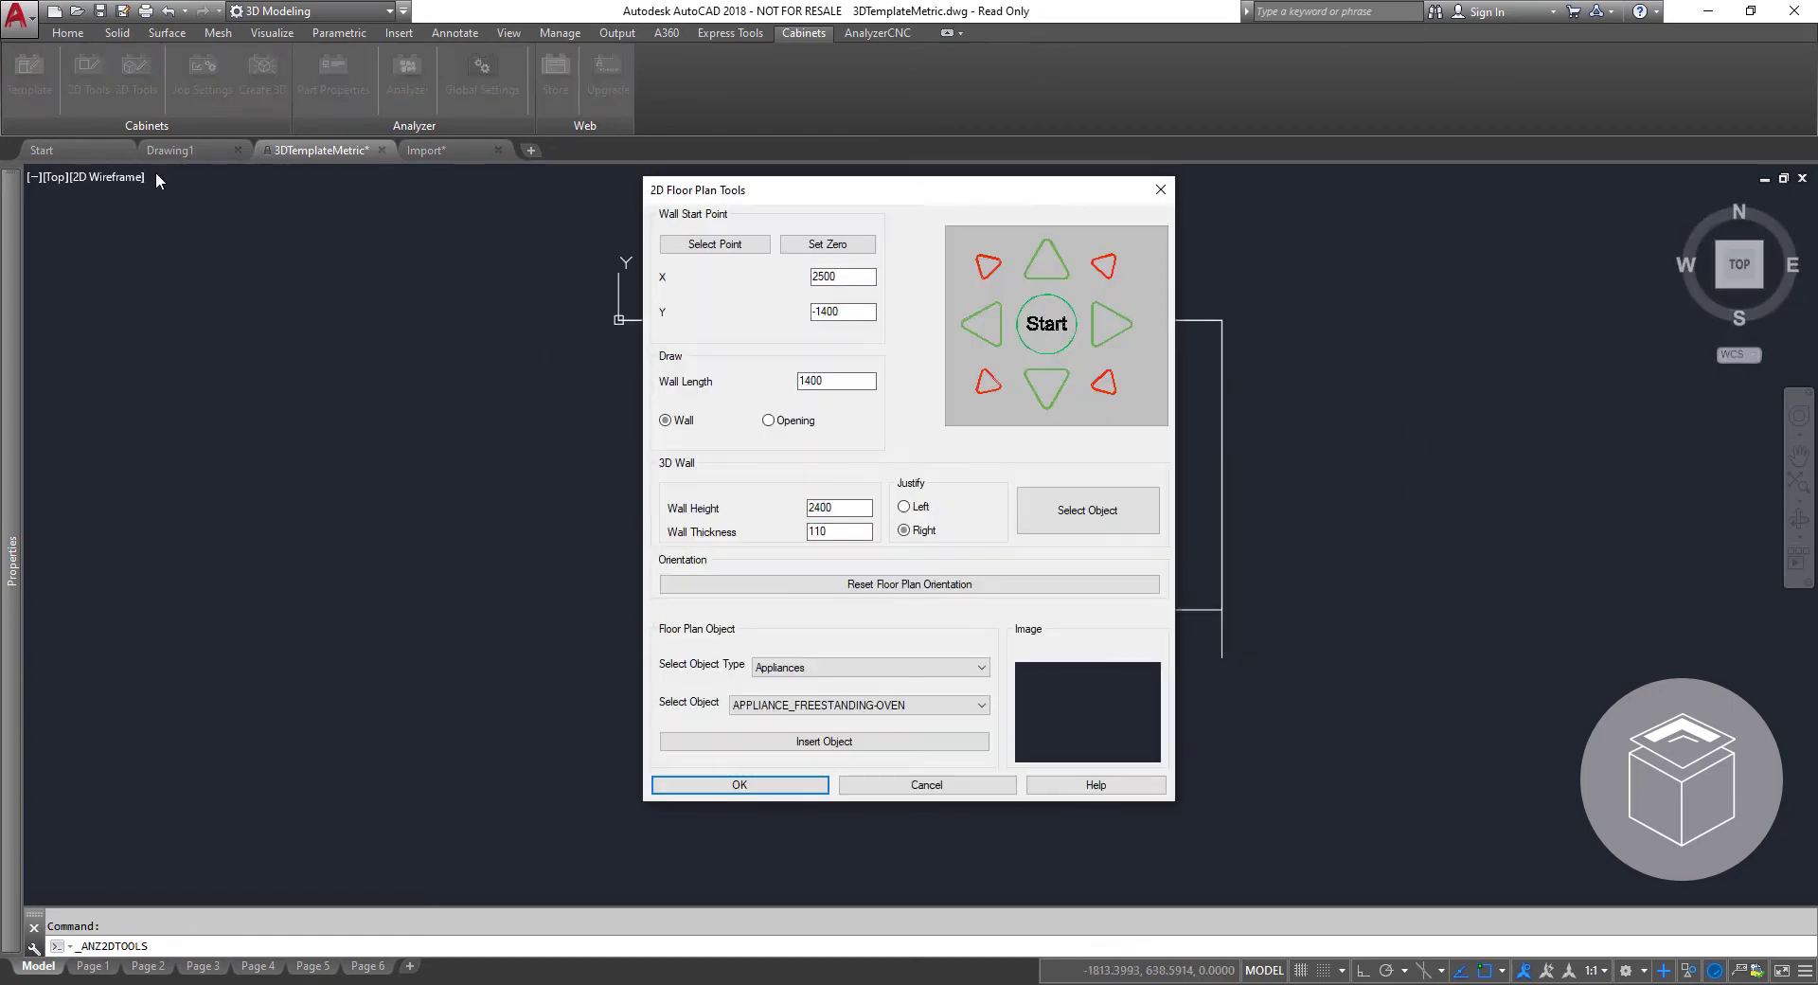
pyautogui.click(785, 667)
pyautogui.click(800, 707)
pyautogui.click(824, 705)
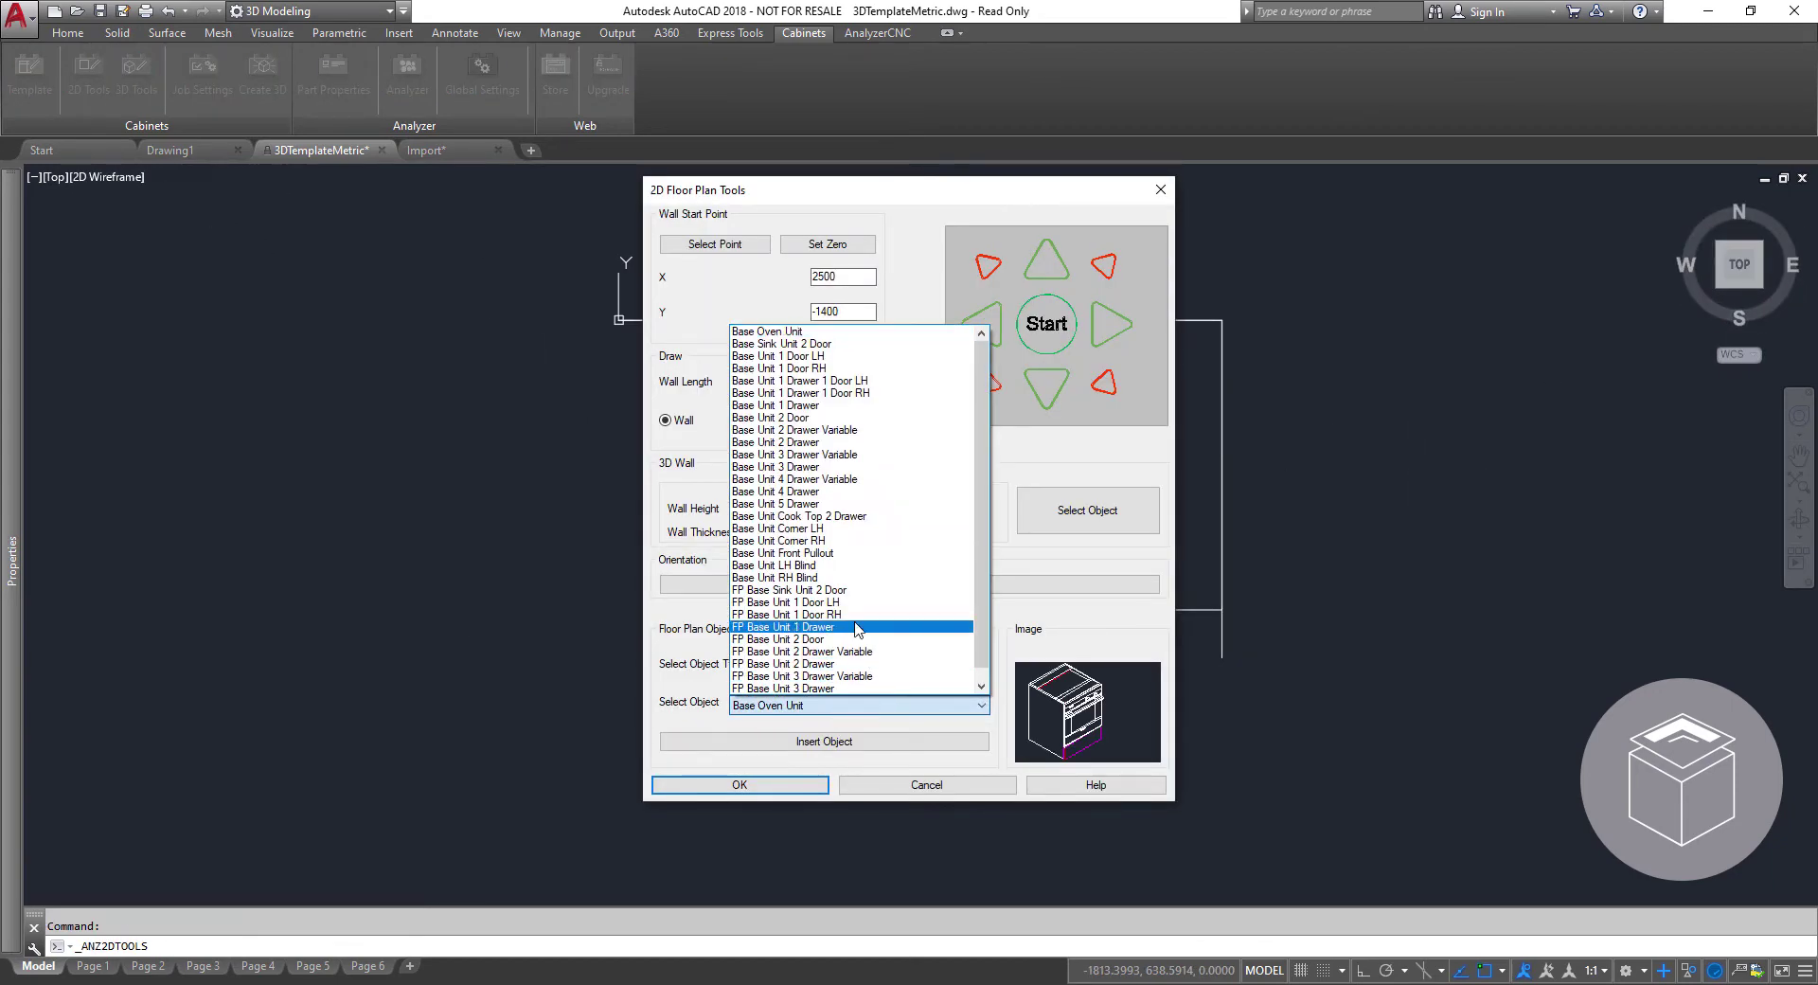
pyautogui.click(786, 540)
pyautogui.click(824, 742)
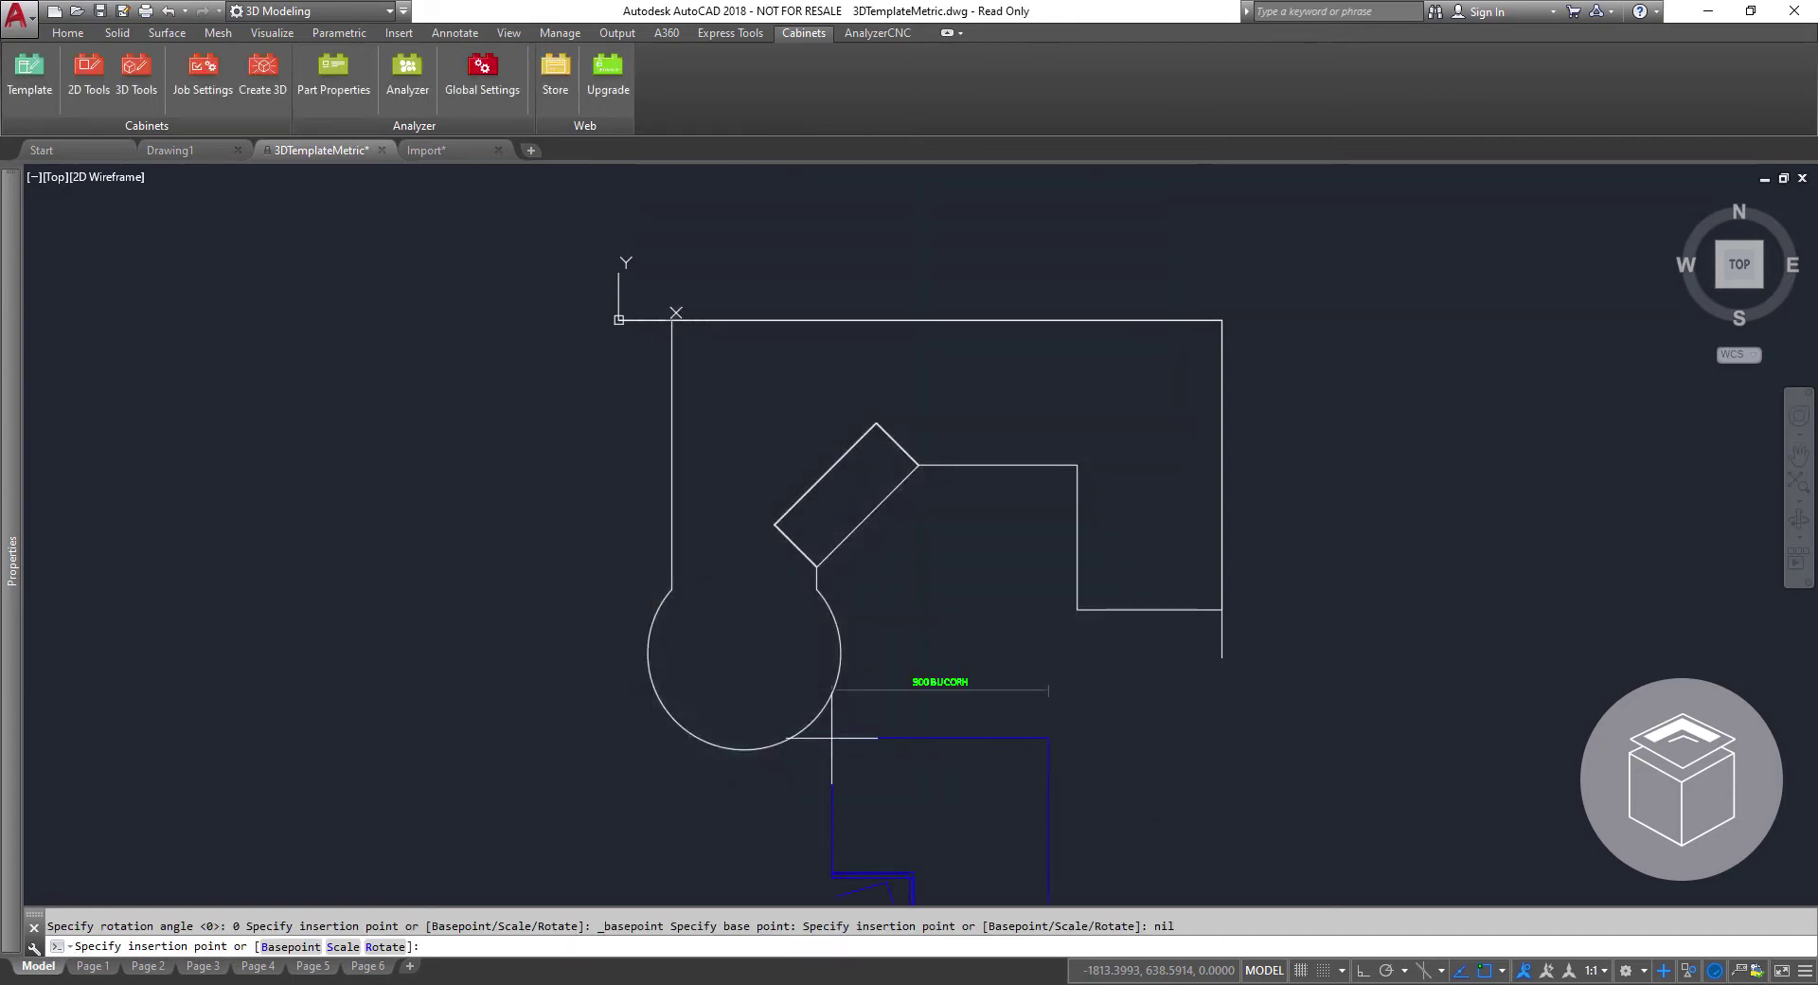
pyautogui.click(1221, 320)
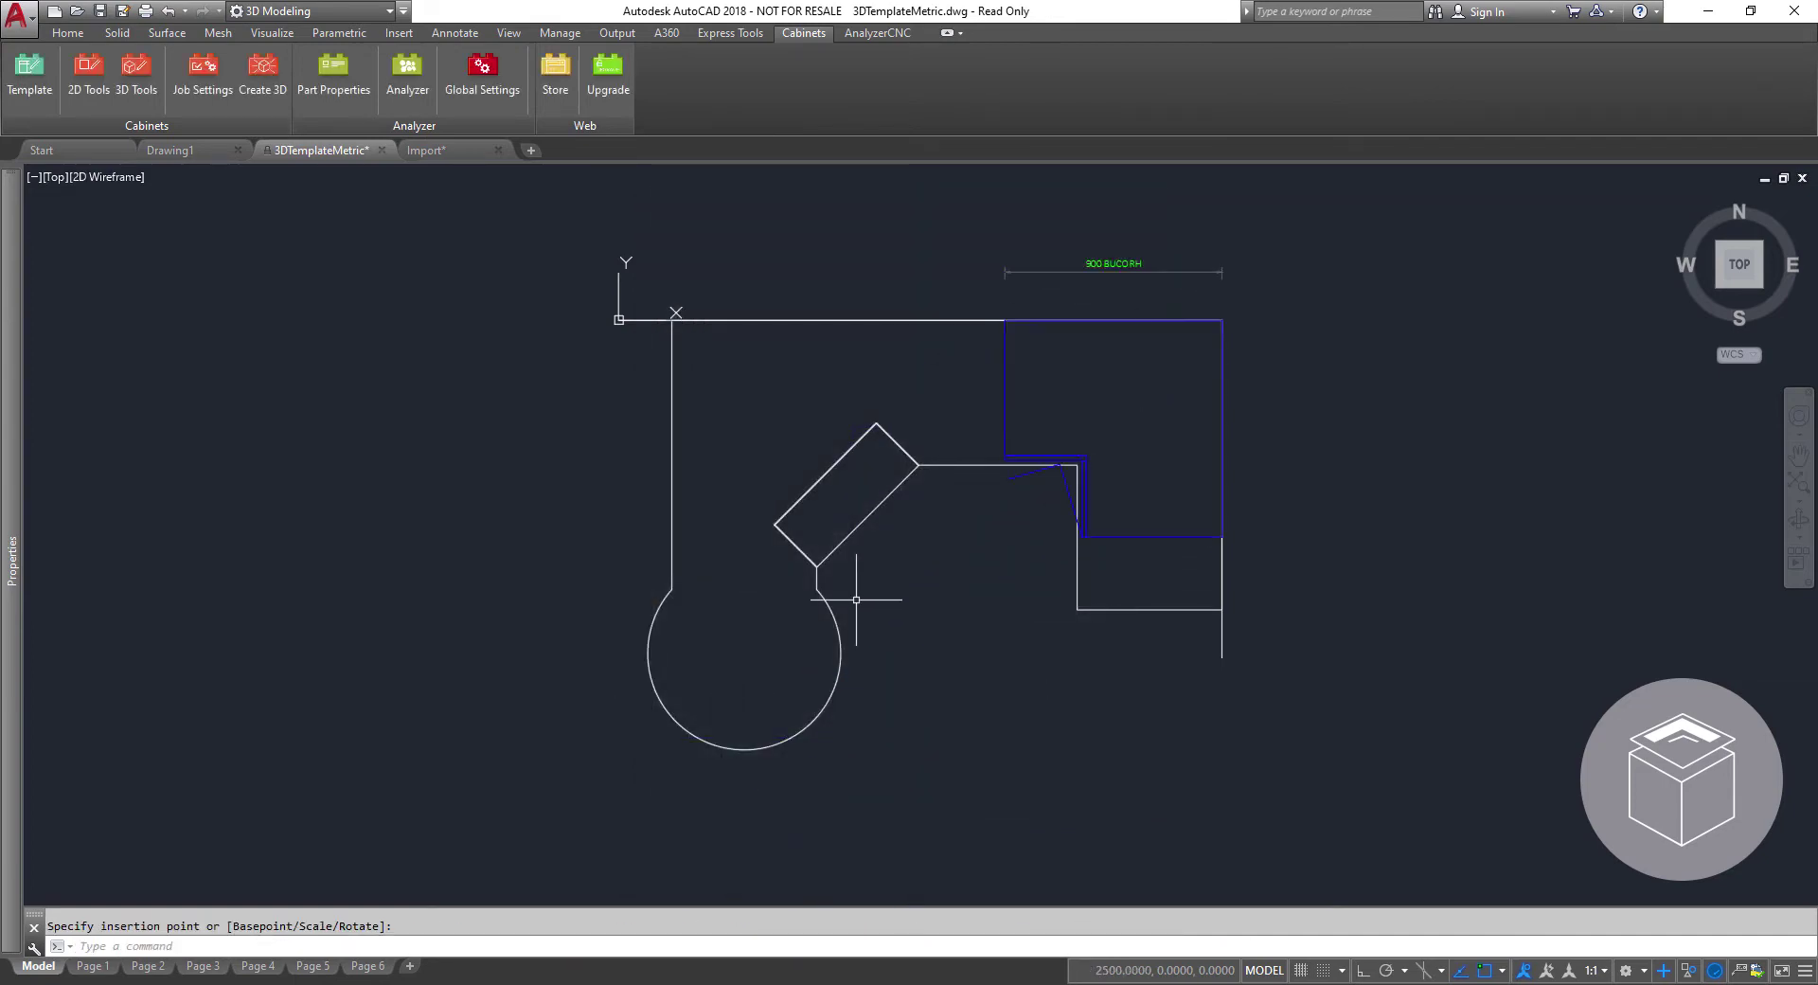
# Add a Base Unit 1 Door RH below the corner unit and stretch it to 270.
pyautogui.click(824, 706)
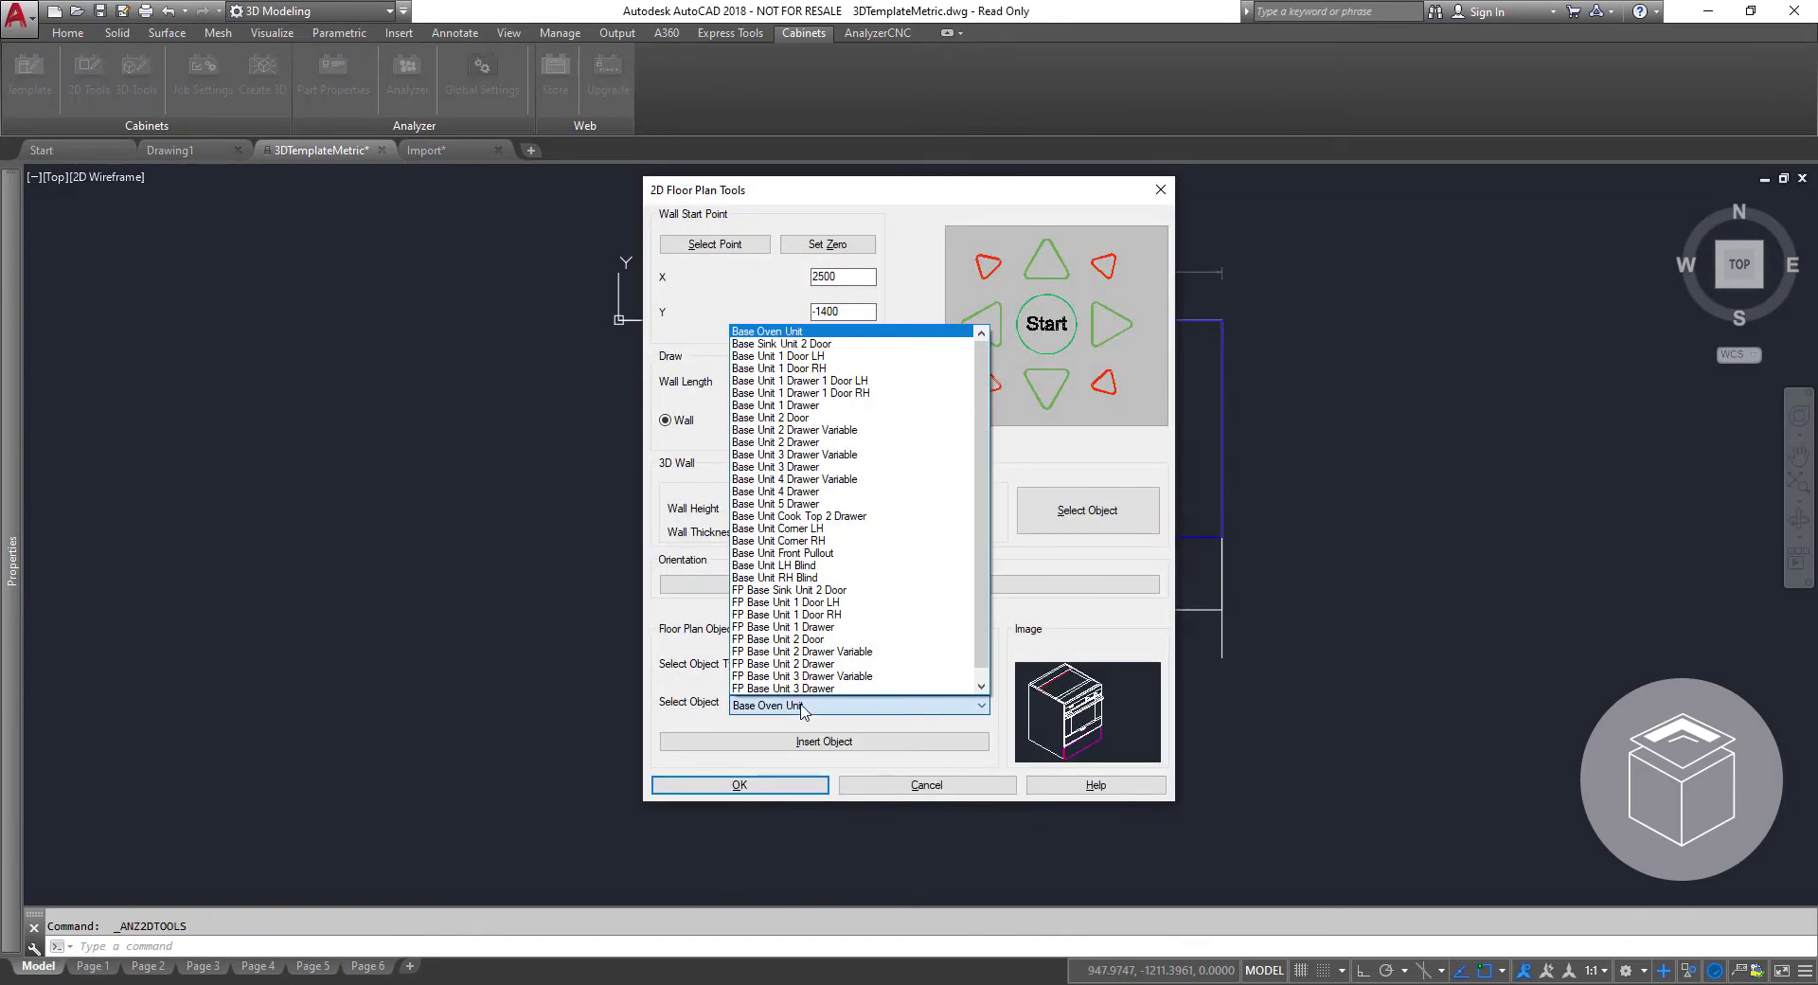
pyautogui.click(821, 367)
pyautogui.click(824, 742)
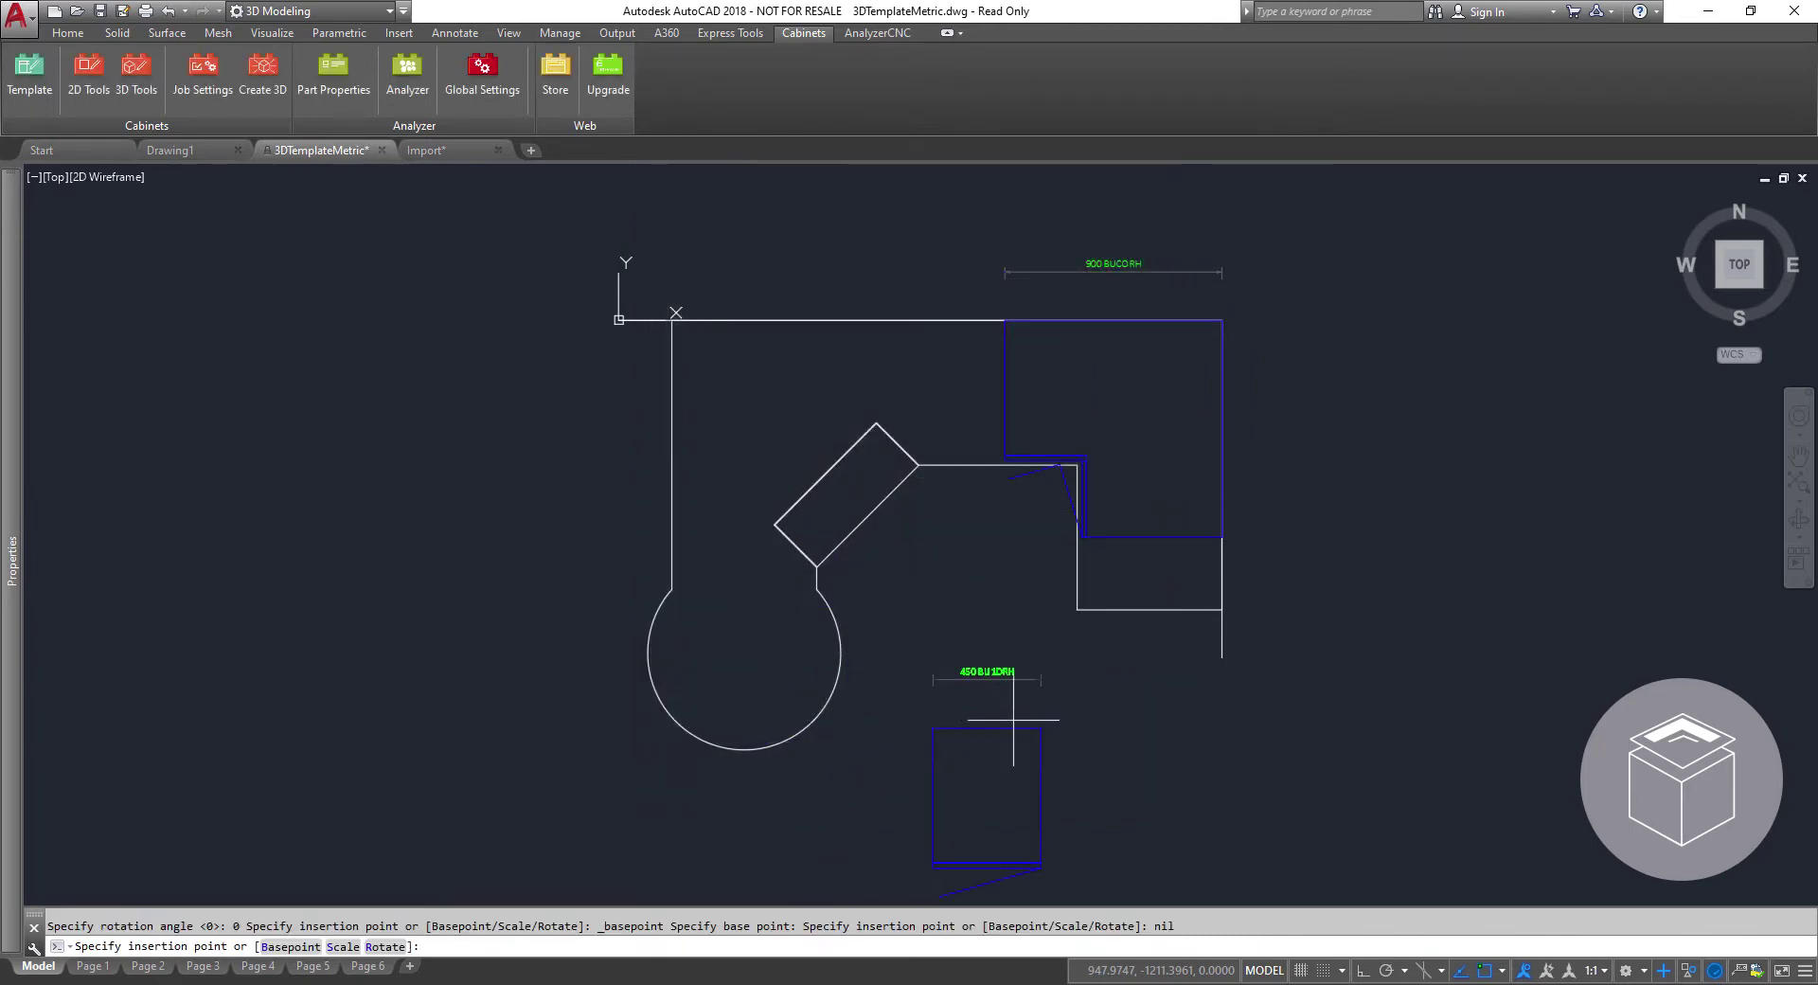
pyautogui.click(1222, 630)
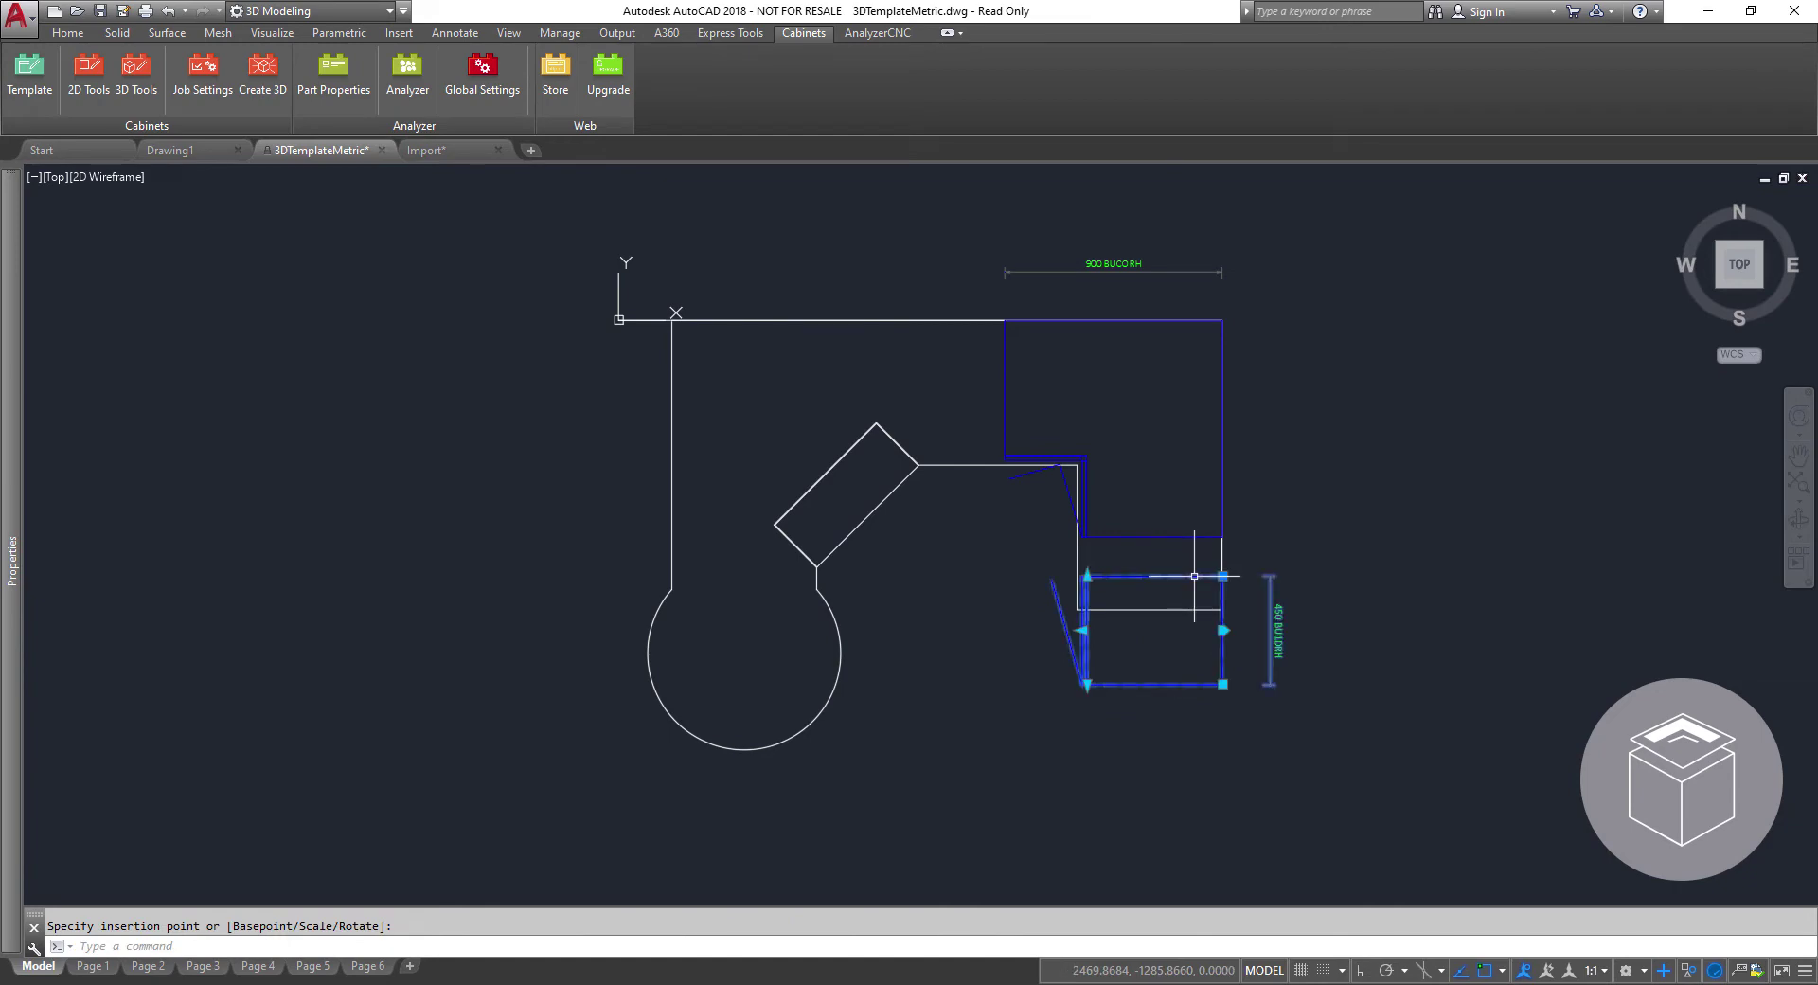
pyautogui.click(1087, 683)
pyautogui.click(1087, 645)
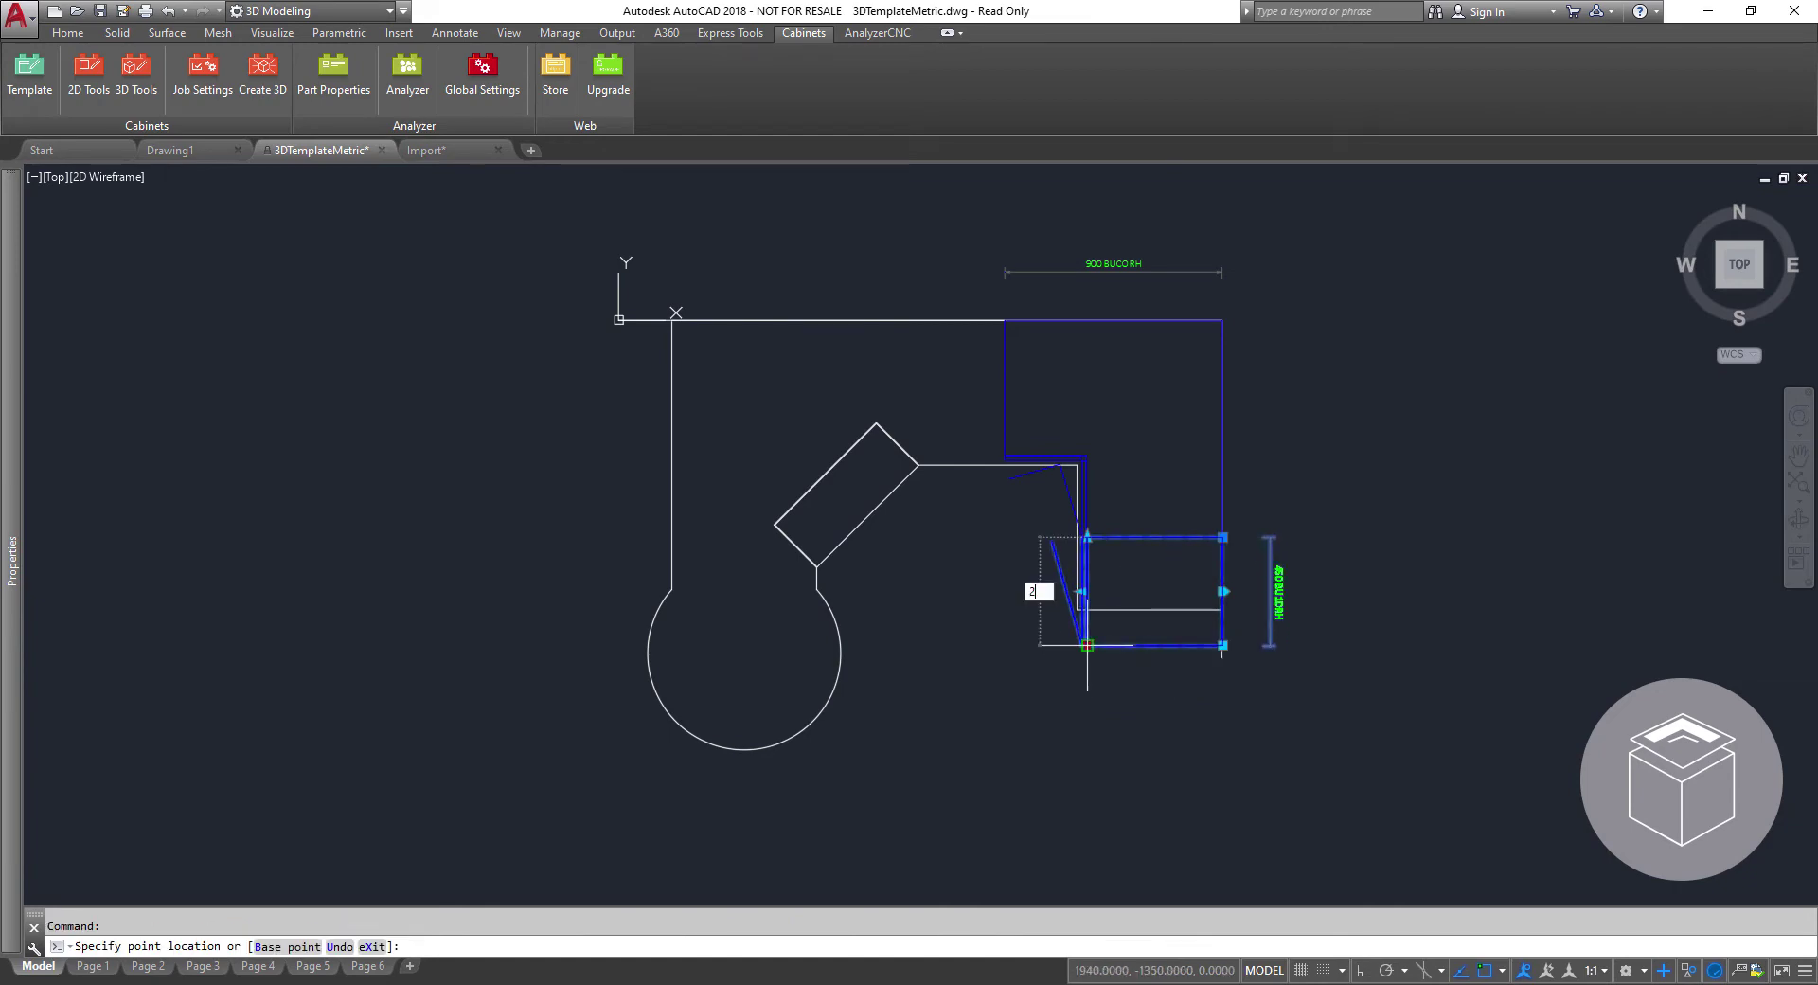
pyautogui.write('270')
pyautogui.press('Return')
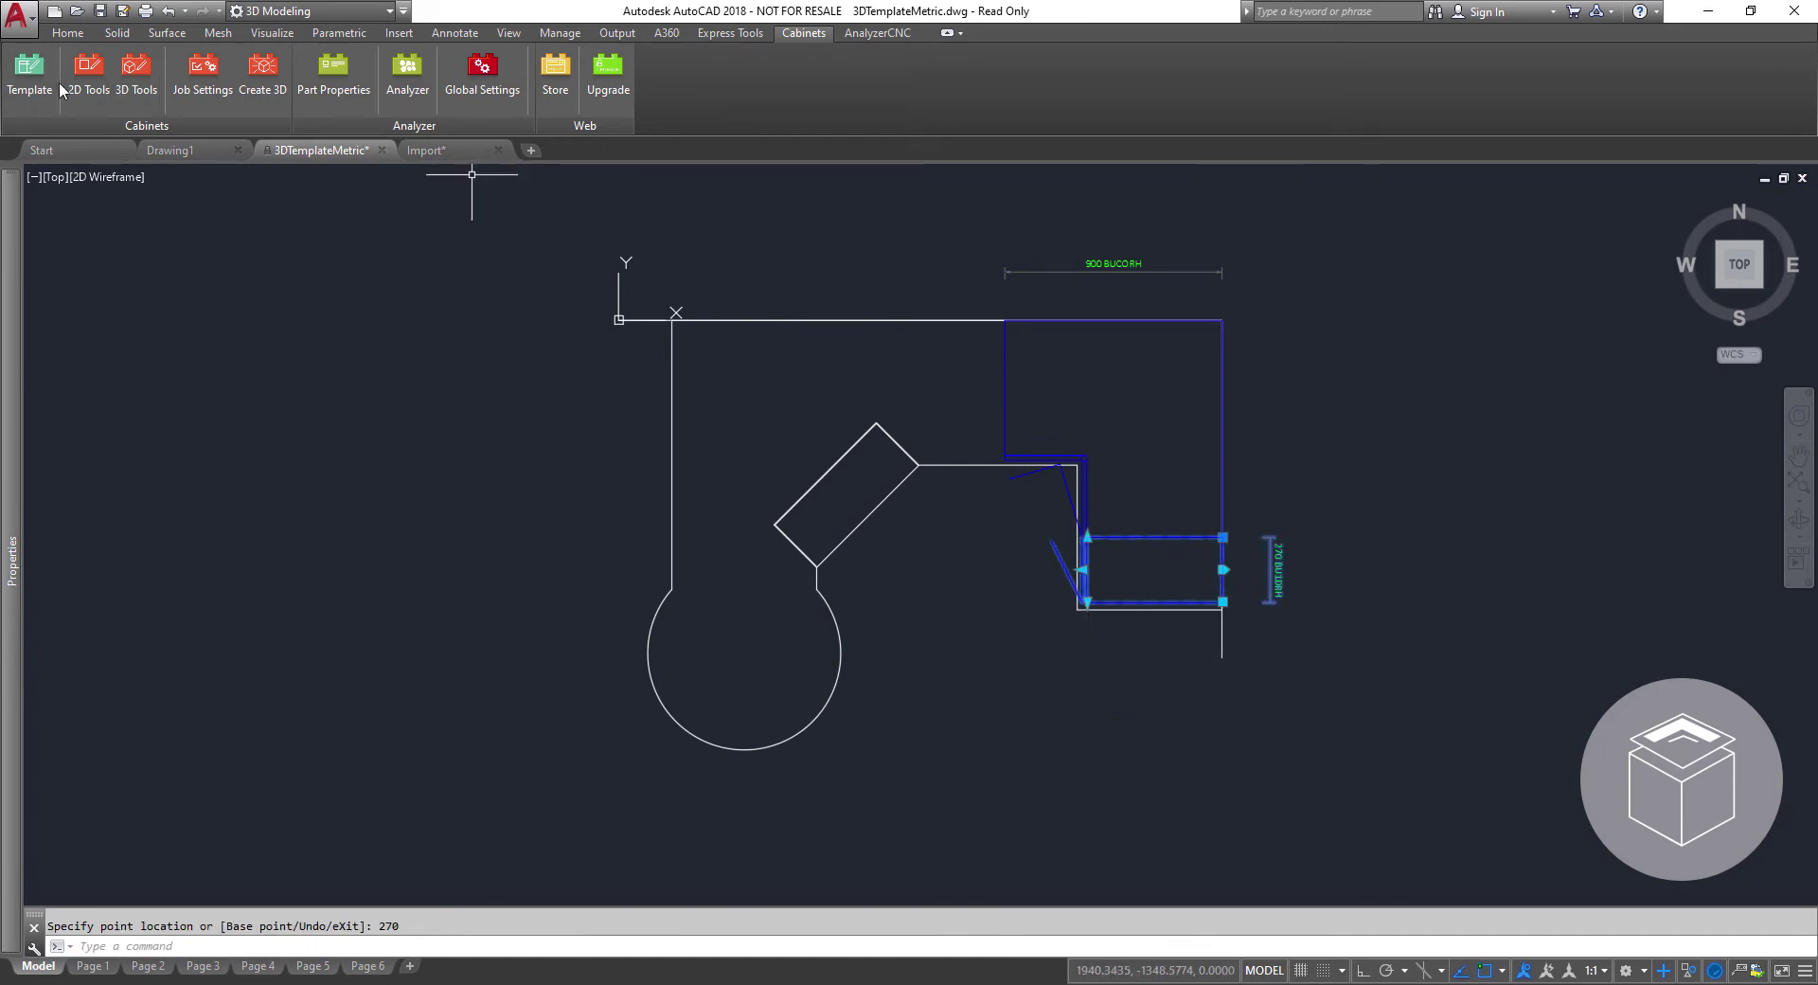
# Place a Base Unit 2 Drawer beside the corner unit and narrow it to 300.
pyautogui.click(89, 76)
pyautogui.click(815, 706)
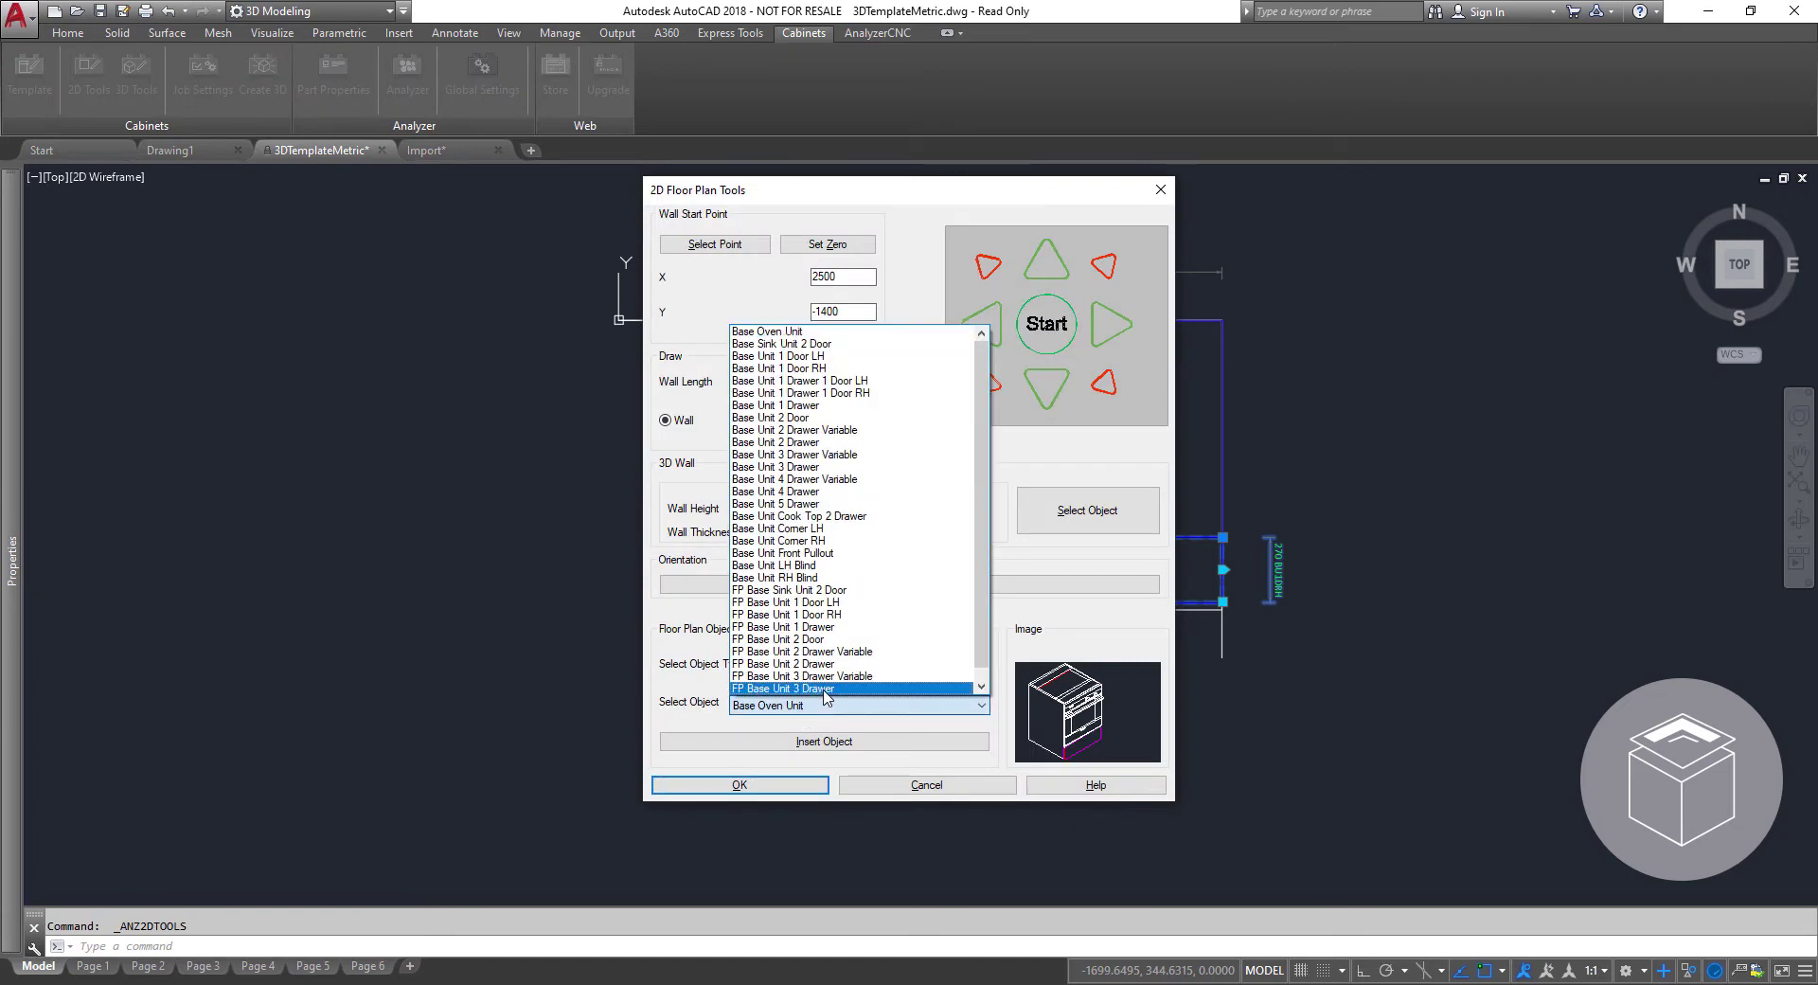
pyautogui.click(807, 442)
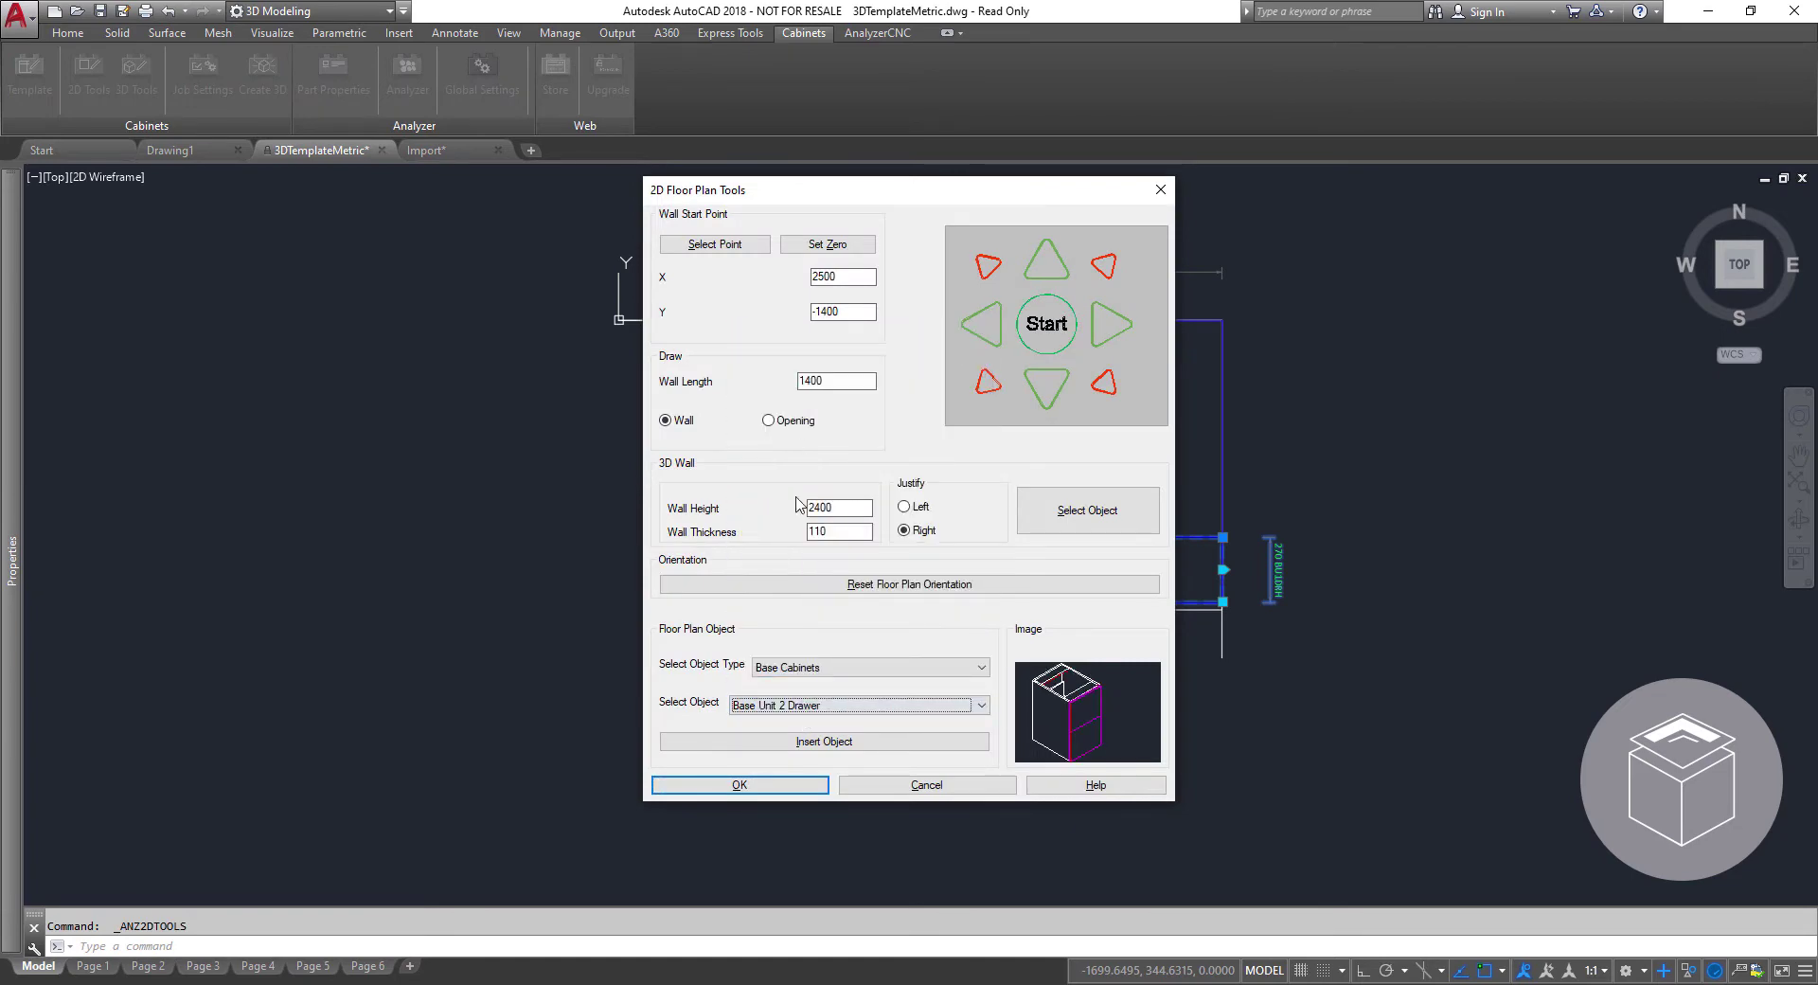
pyautogui.click(811, 742)
pyautogui.scroll(8, 975, 455)
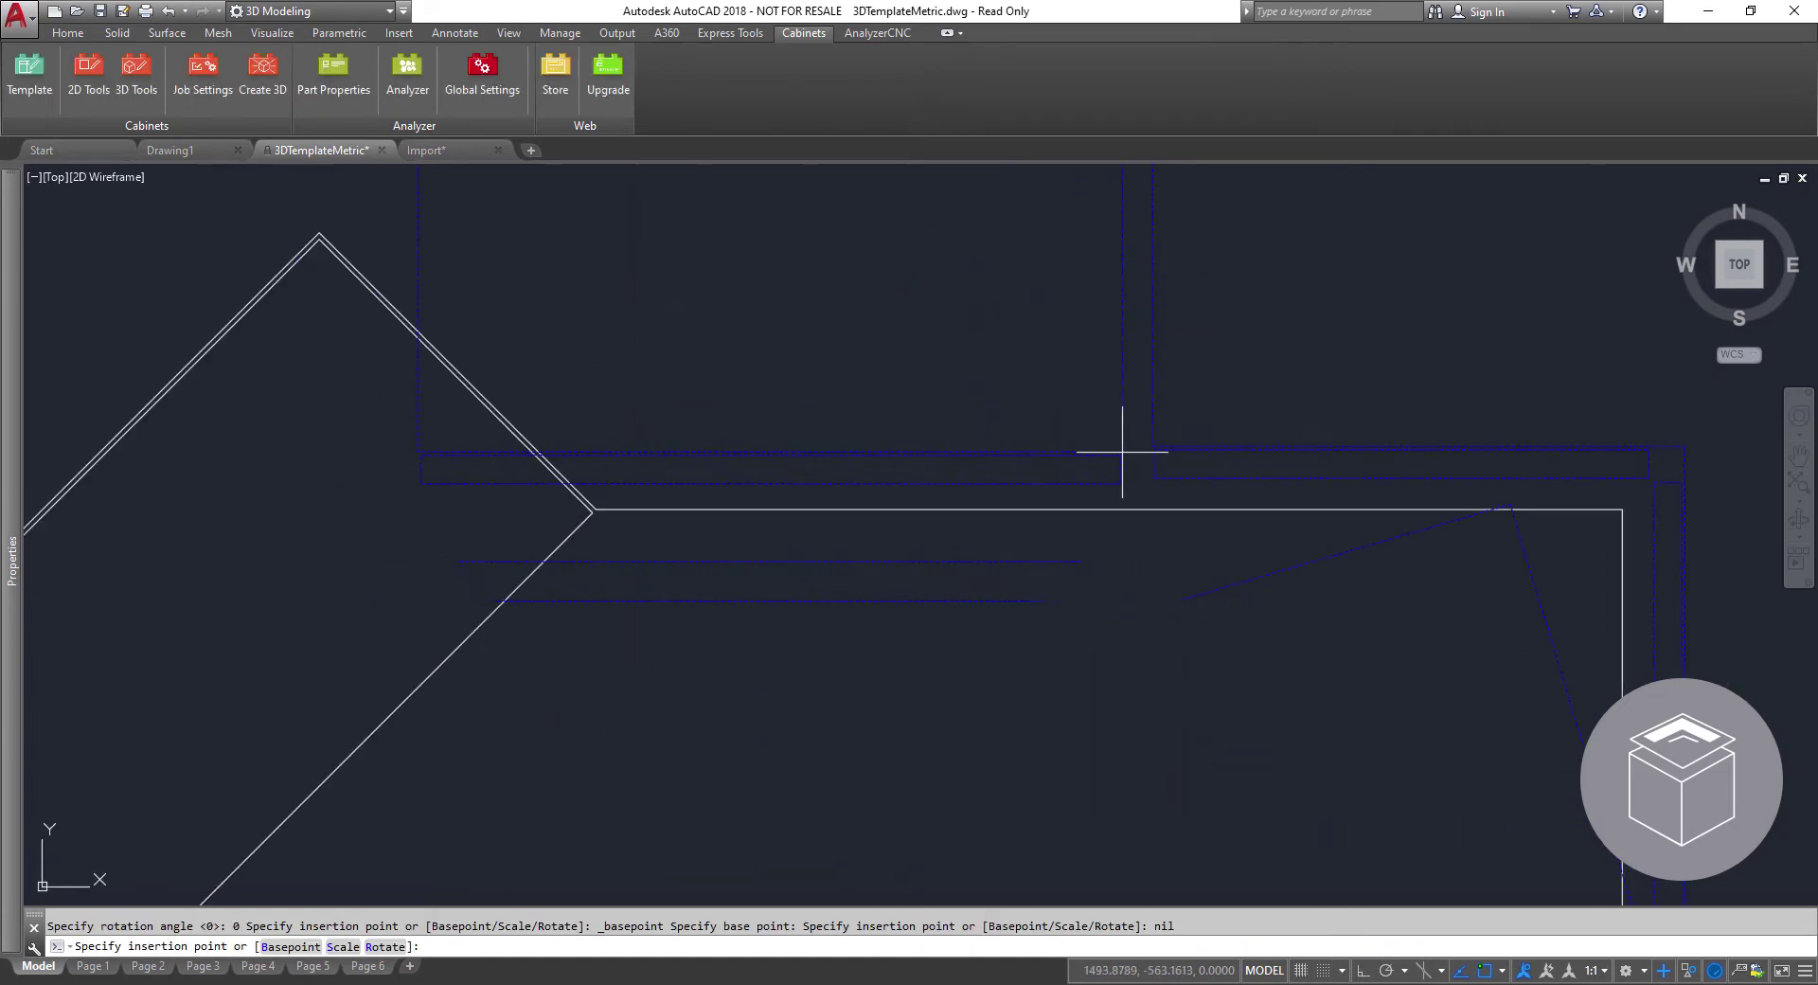
pyautogui.click(1152, 446)
pyautogui.click(481, 445)
pyautogui.click(449, 446)
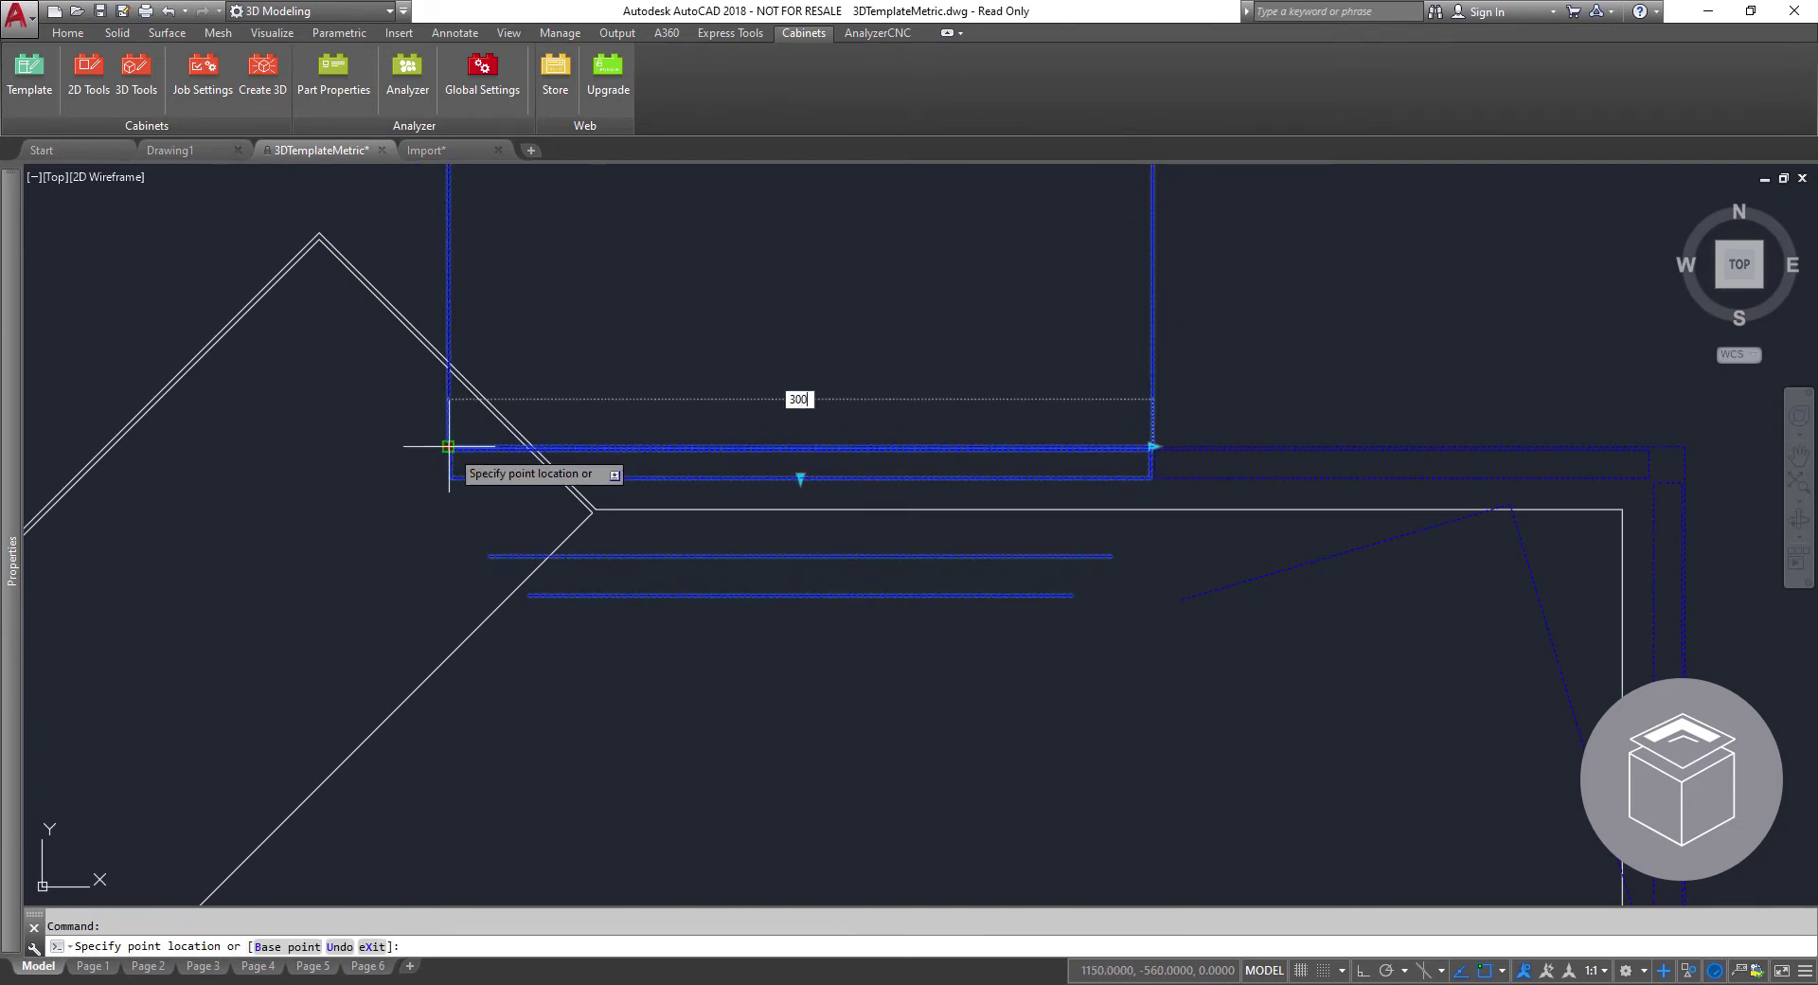
pyautogui.write('300')
pyautogui.press('Return')
# Bring the full layout back into view and reopen 2D Tools to pick the Plinth object type.
pyautogui.scroll(-5, 730, 616)
pyautogui.moveTo(731, 616); pyautogui.dragTo(755, 592, button='middle')
pyautogui.click(88, 76)
pyautogui.click(819, 675)
# Insert a Plinth Between Walls along the right-side cabinets and stretch it to 1170.
pyautogui.click(805, 711)
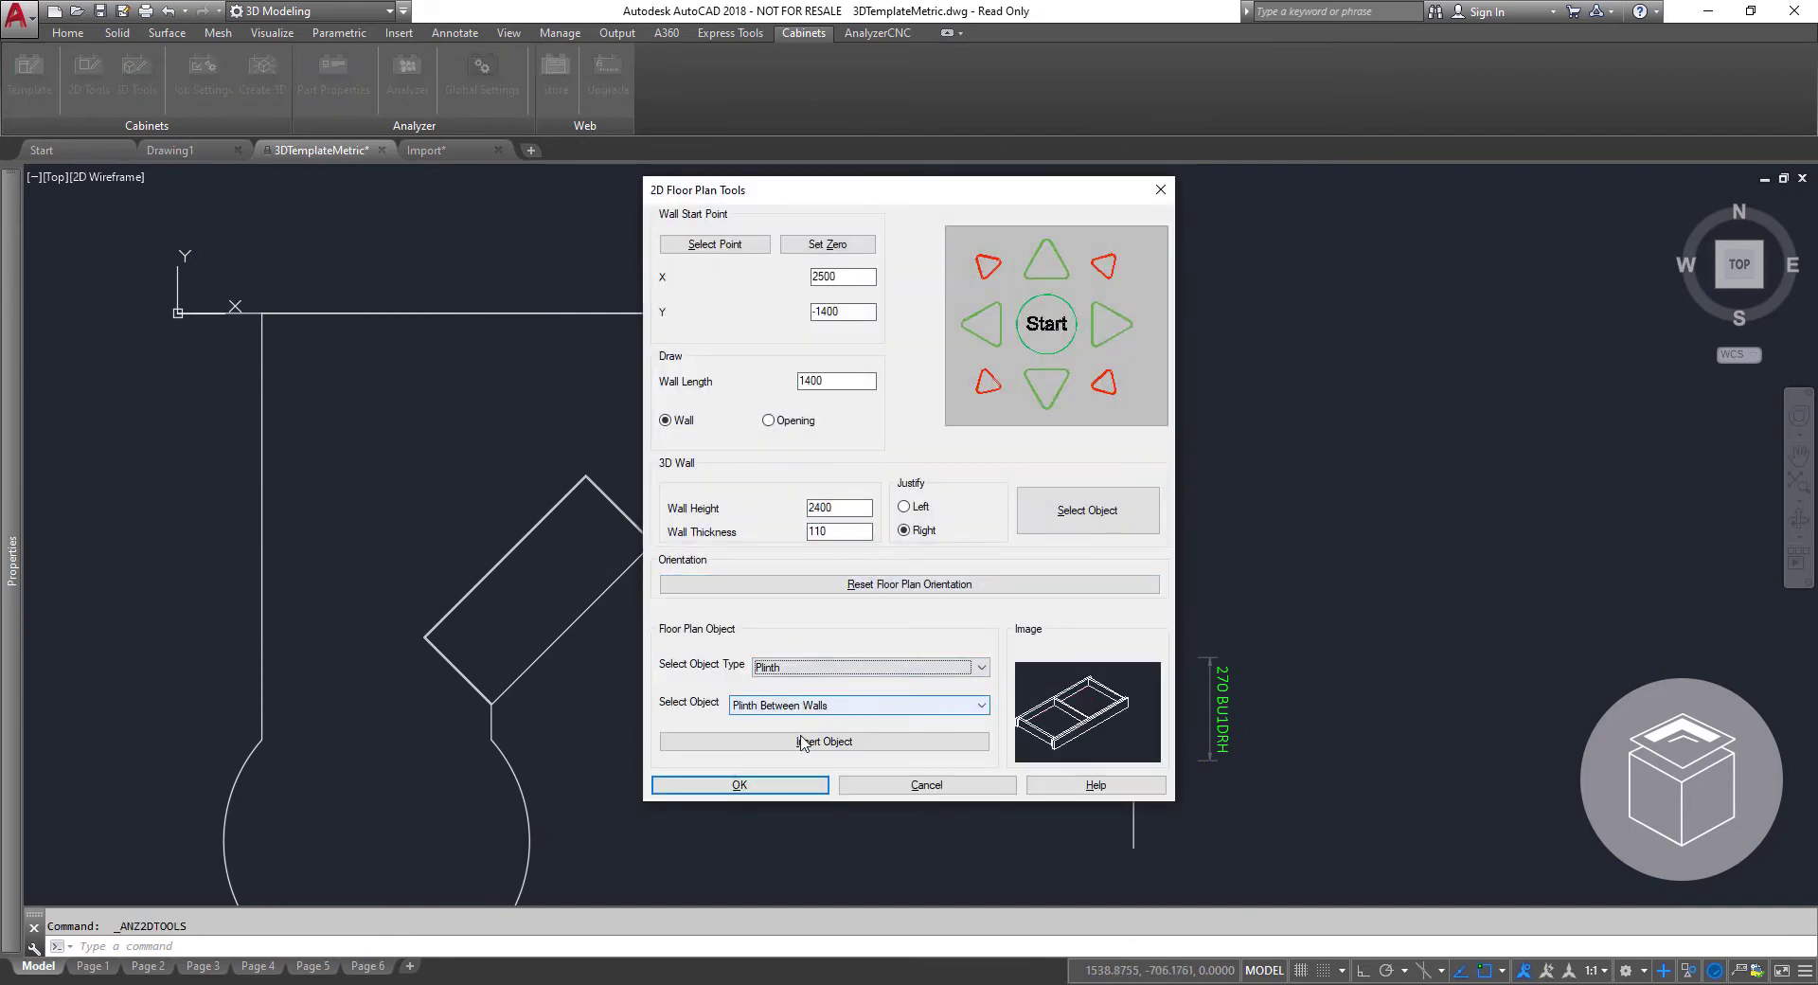
pyautogui.click(803, 743)
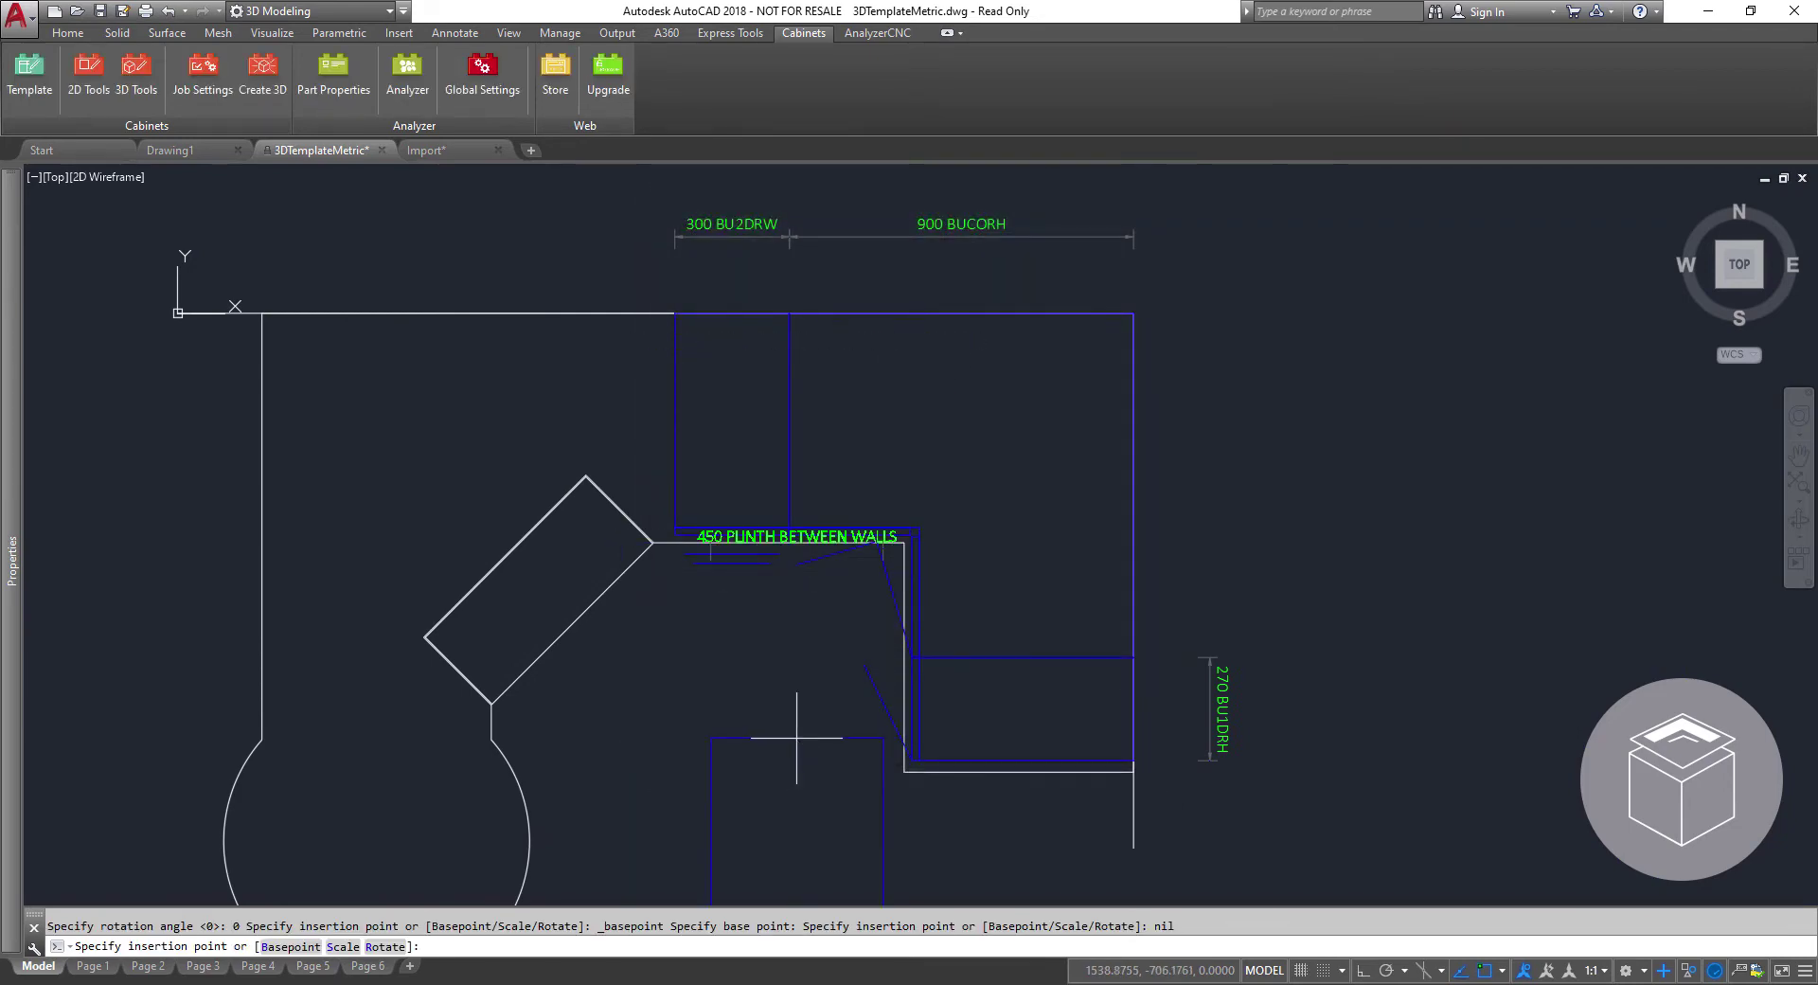
pyautogui.click(1104, 718)
pyautogui.click(1113, 713)
pyautogui.click(1063, 719)
pyautogui.click(938, 715)
pyautogui.click(1128, 312)
pyautogui.click(1117, 760)
# Insert another base unit in the top wall corner and stretch it to the corner.
pyautogui.press('Return')
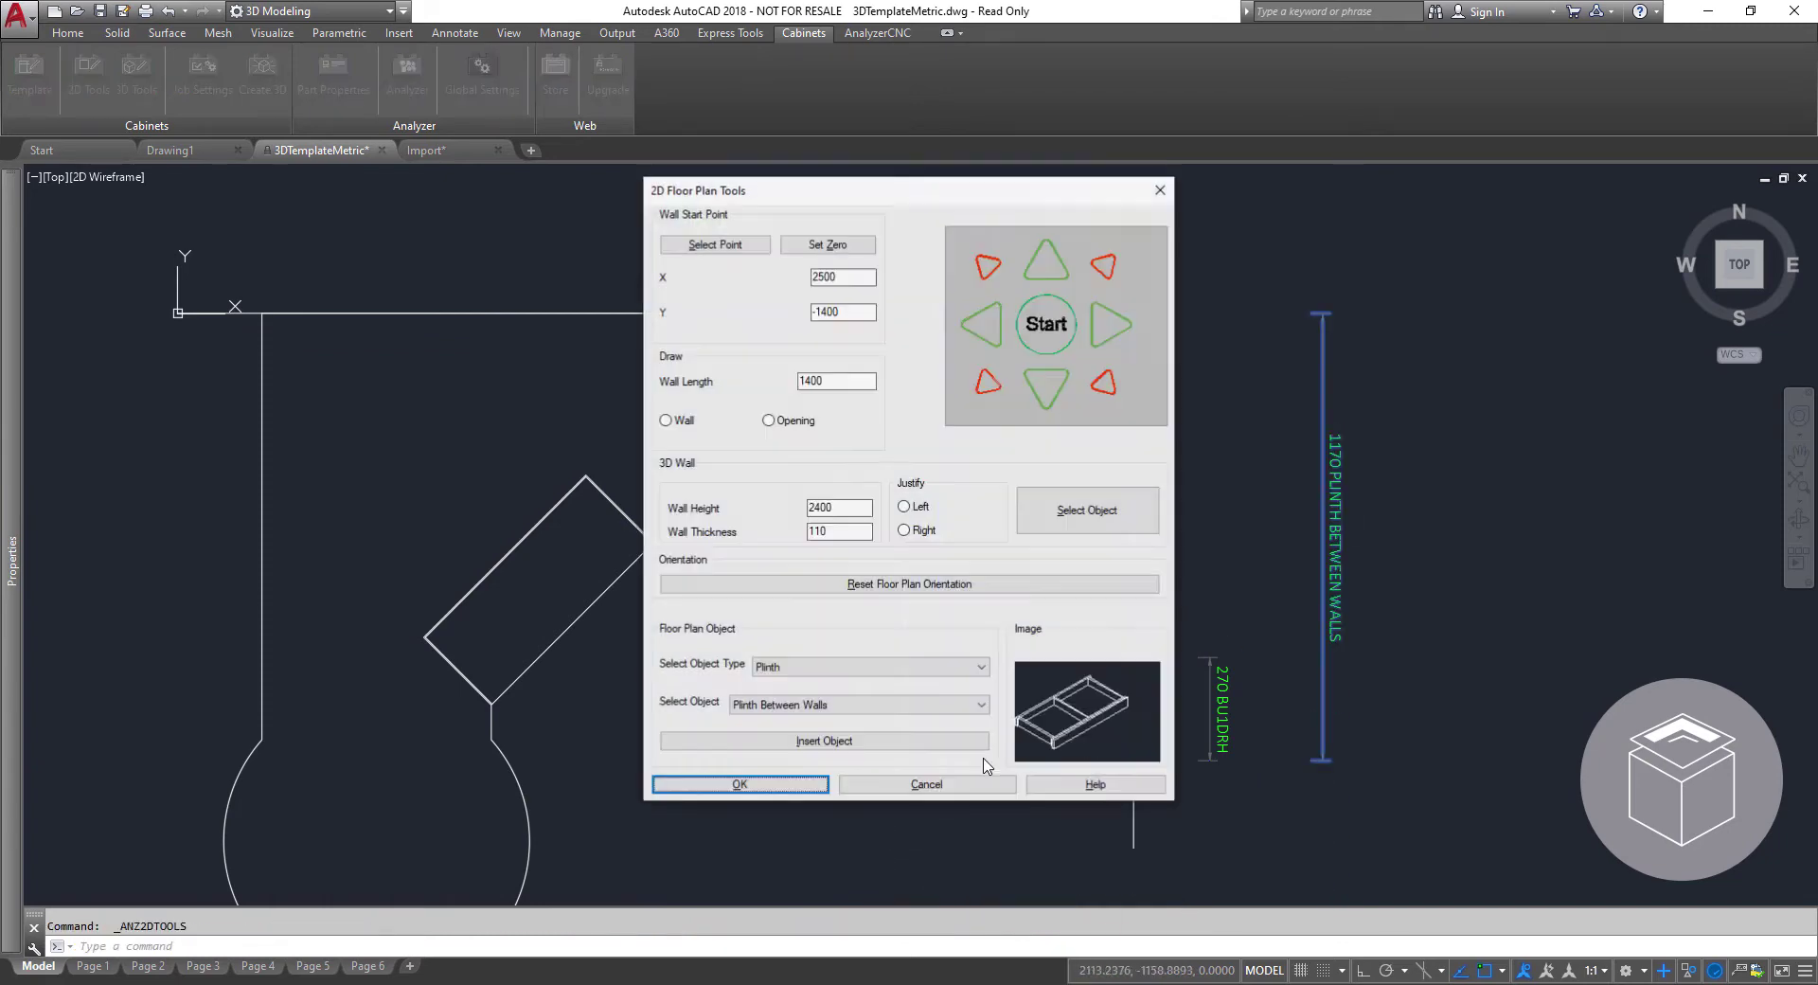
pyautogui.click(958, 742)
pyautogui.click(675, 313)
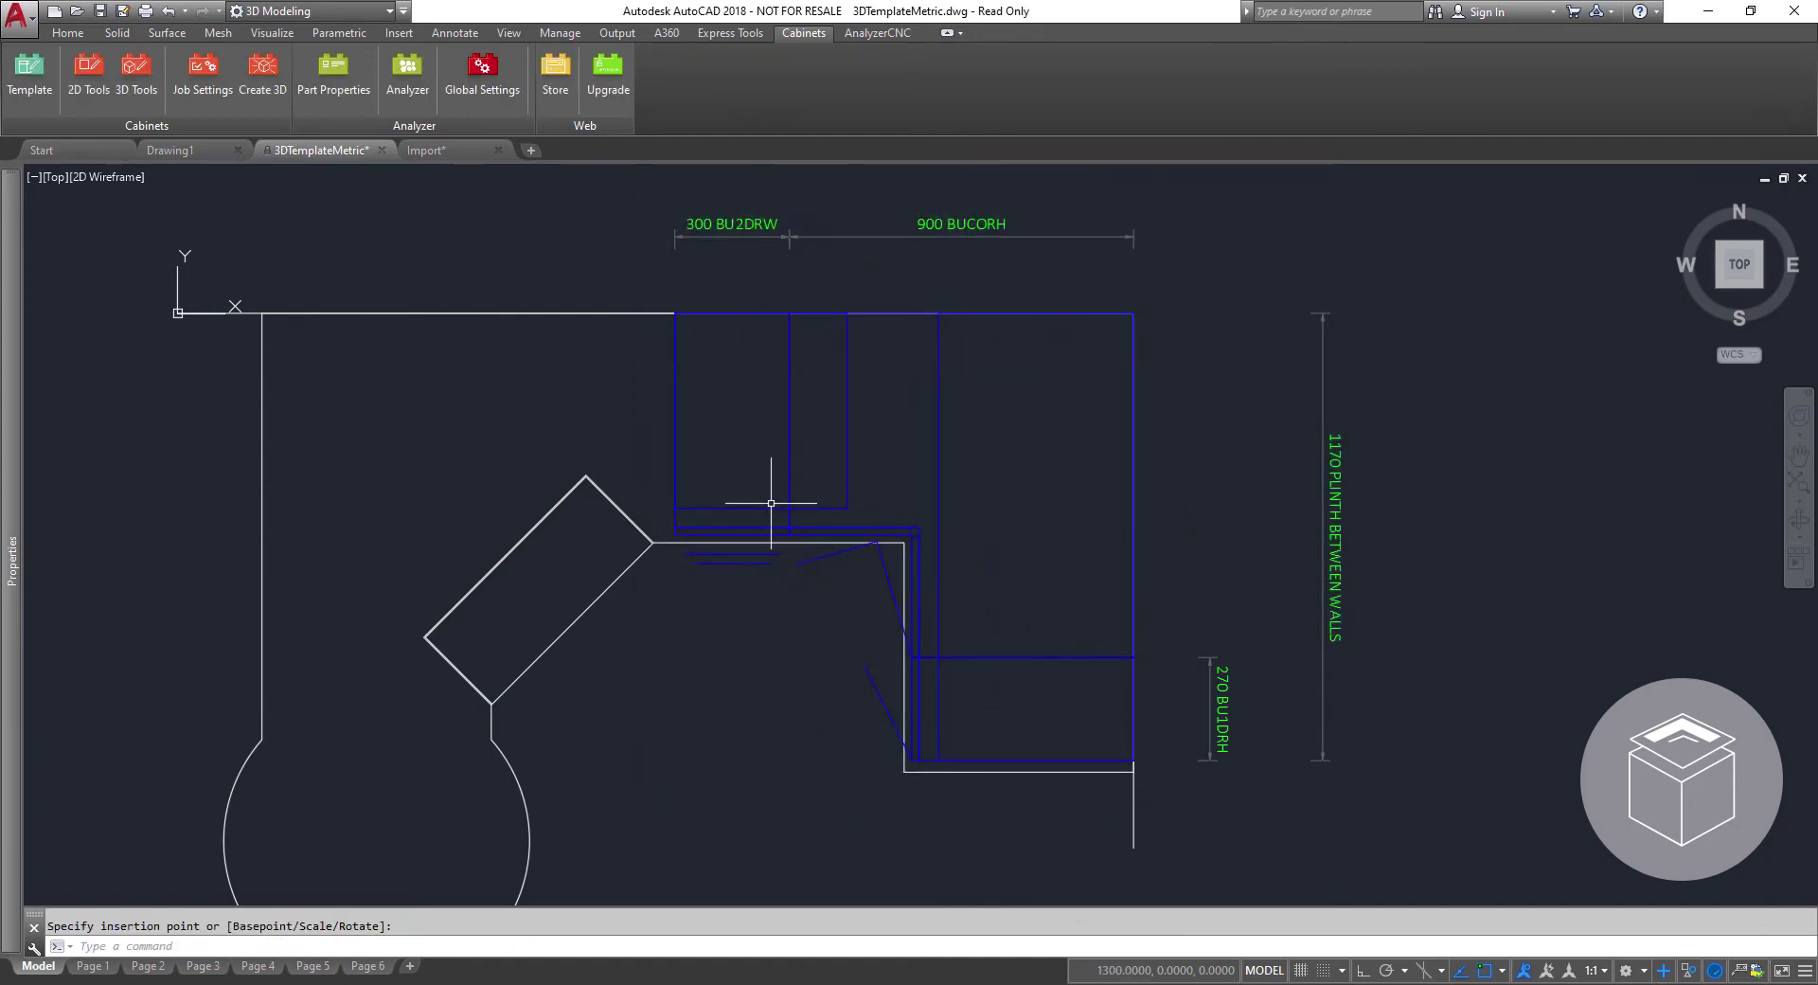
pyautogui.click(848, 507)
pyautogui.click(939, 312)
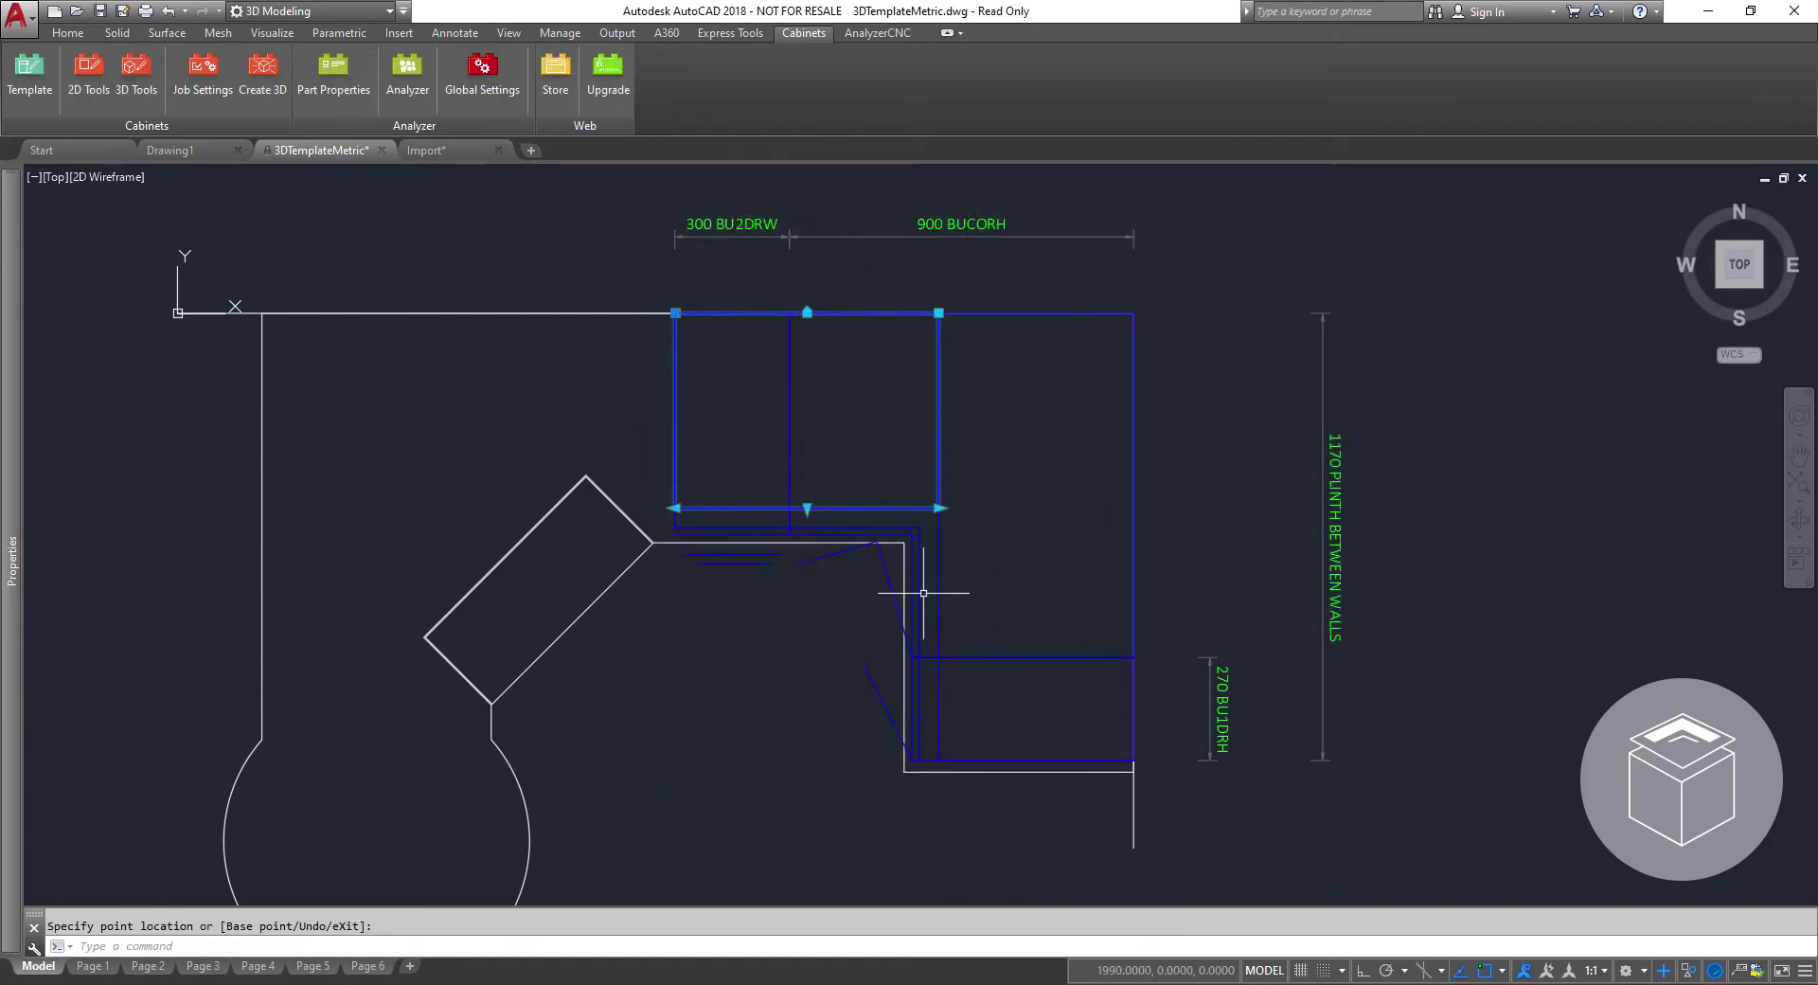
pyautogui.press('Return')
# Place a Base End Panel Floor to Benchtop from Extras and stretch its right end.
pyautogui.click(791, 671)
pyautogui.click(788, 709)
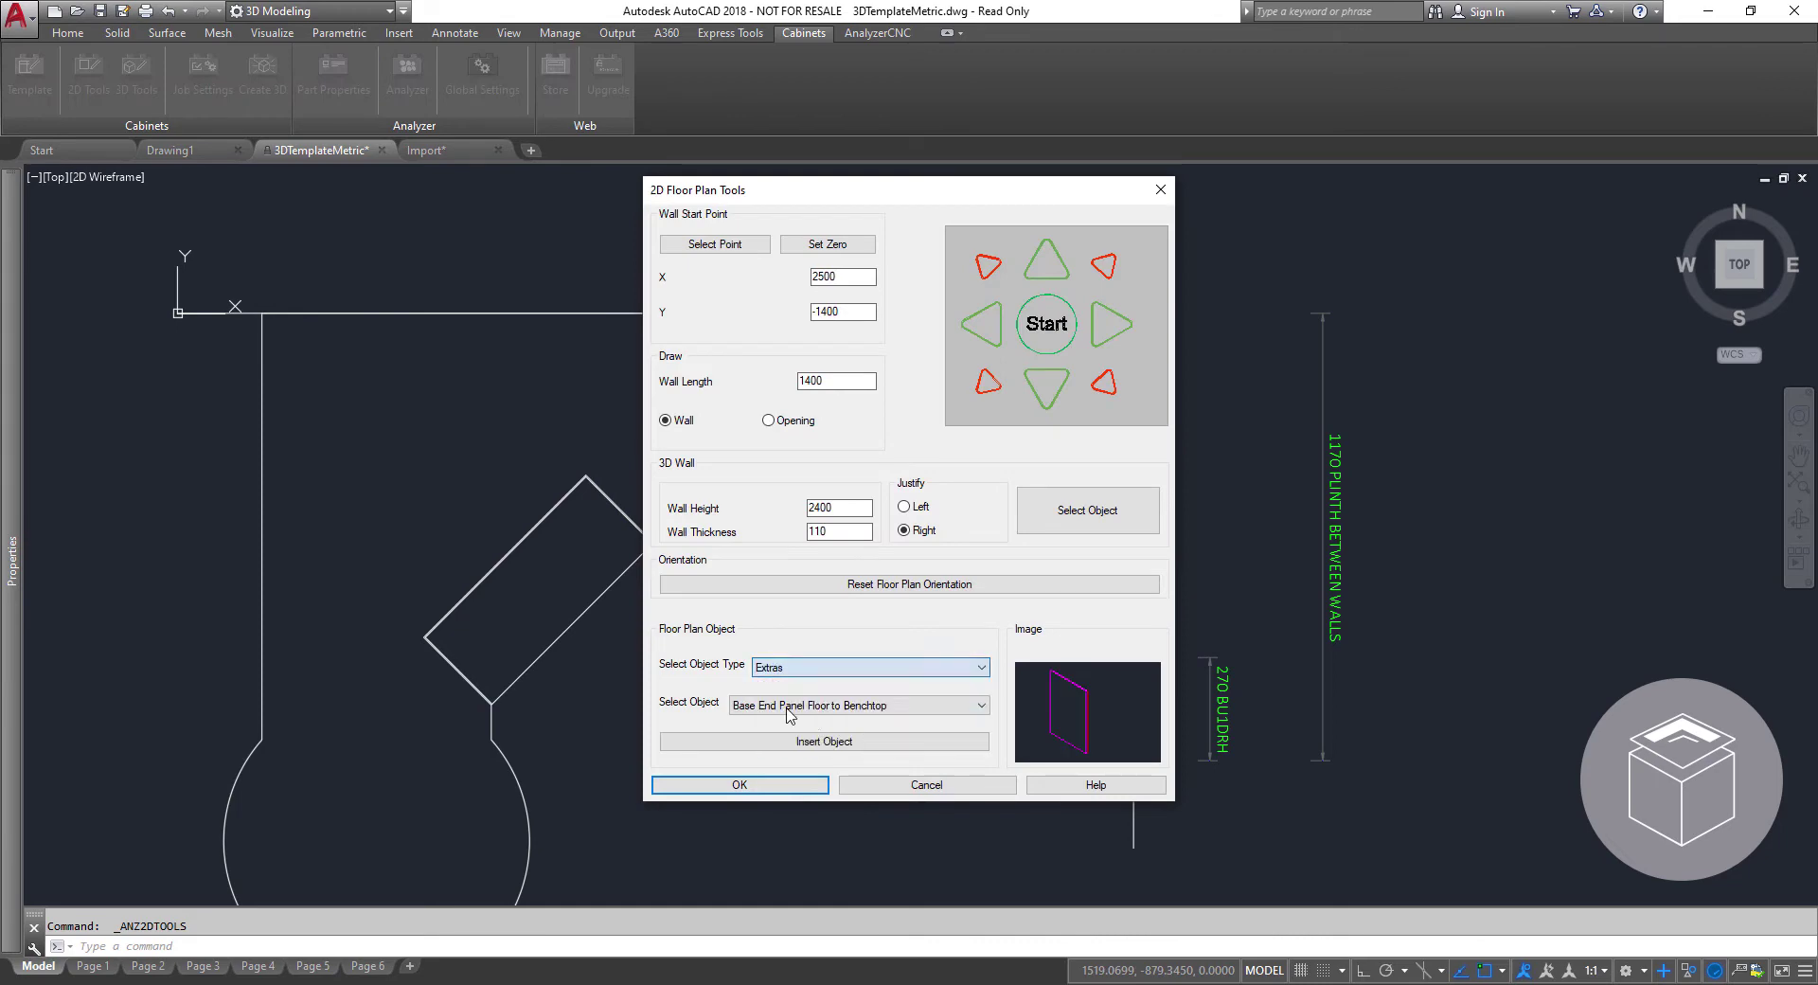
pyautogui.click(818, 744)
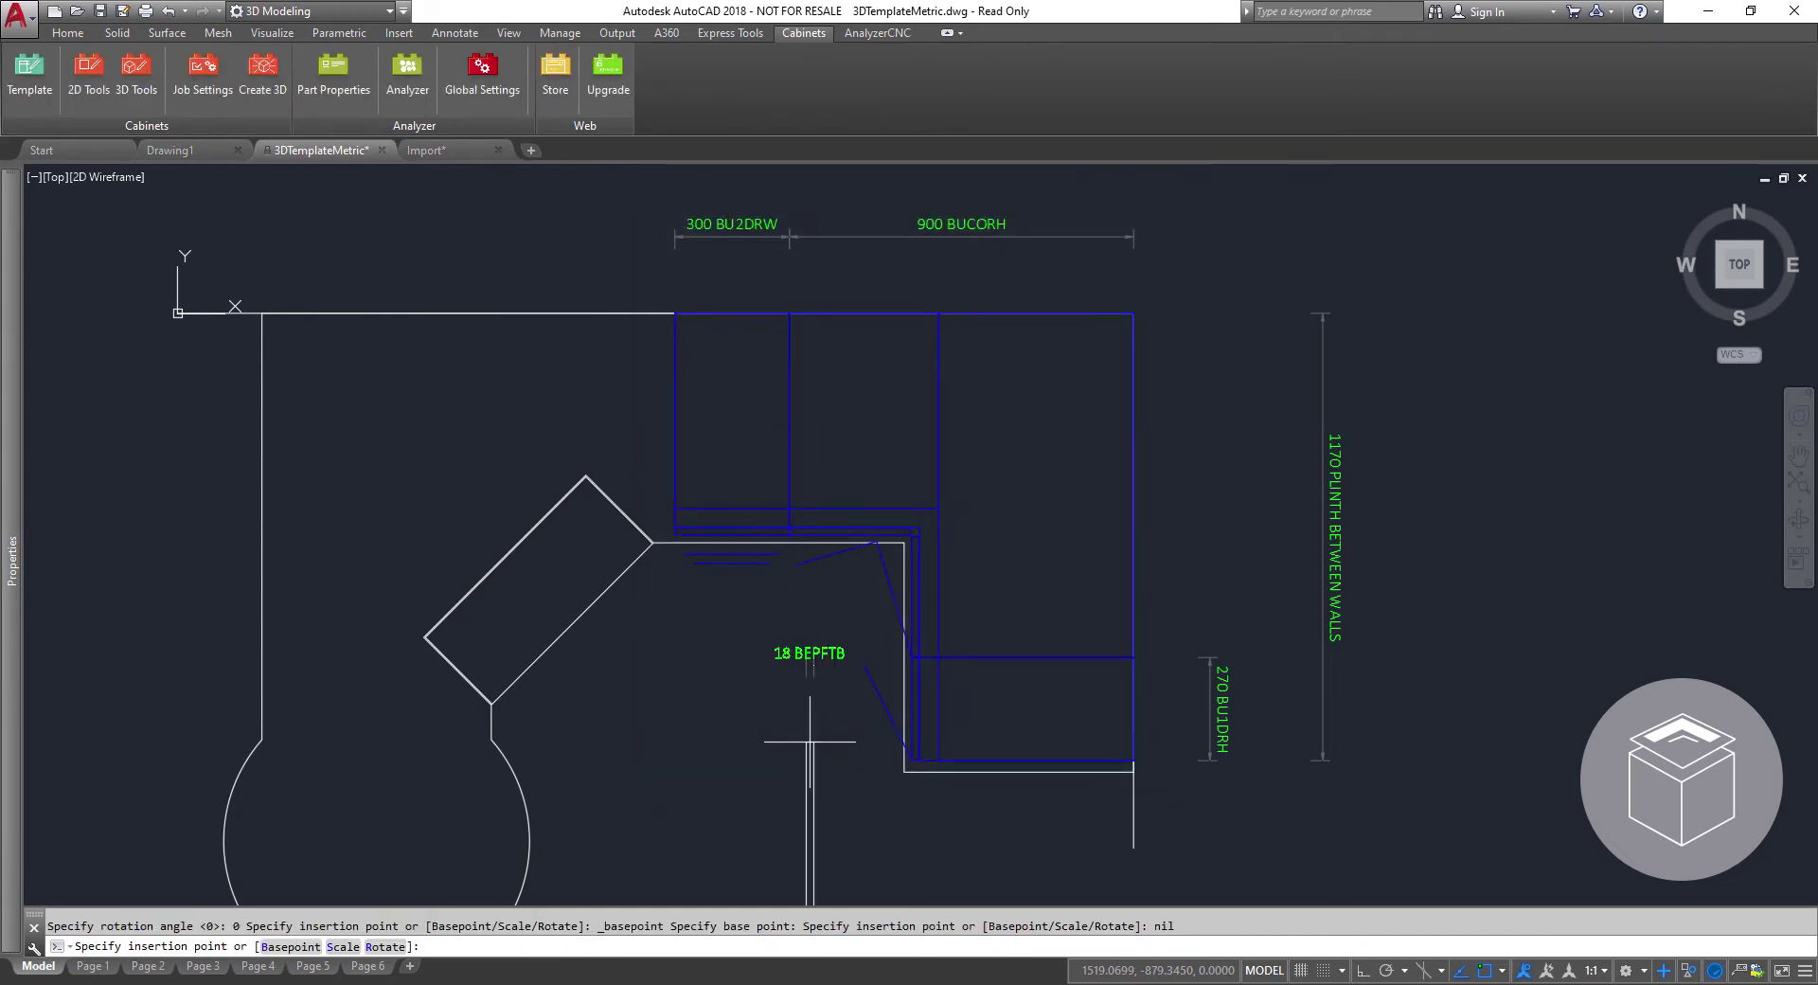
pyautogui.click(1129, 816)
pyautogui.scroll(4, 1129, 816)
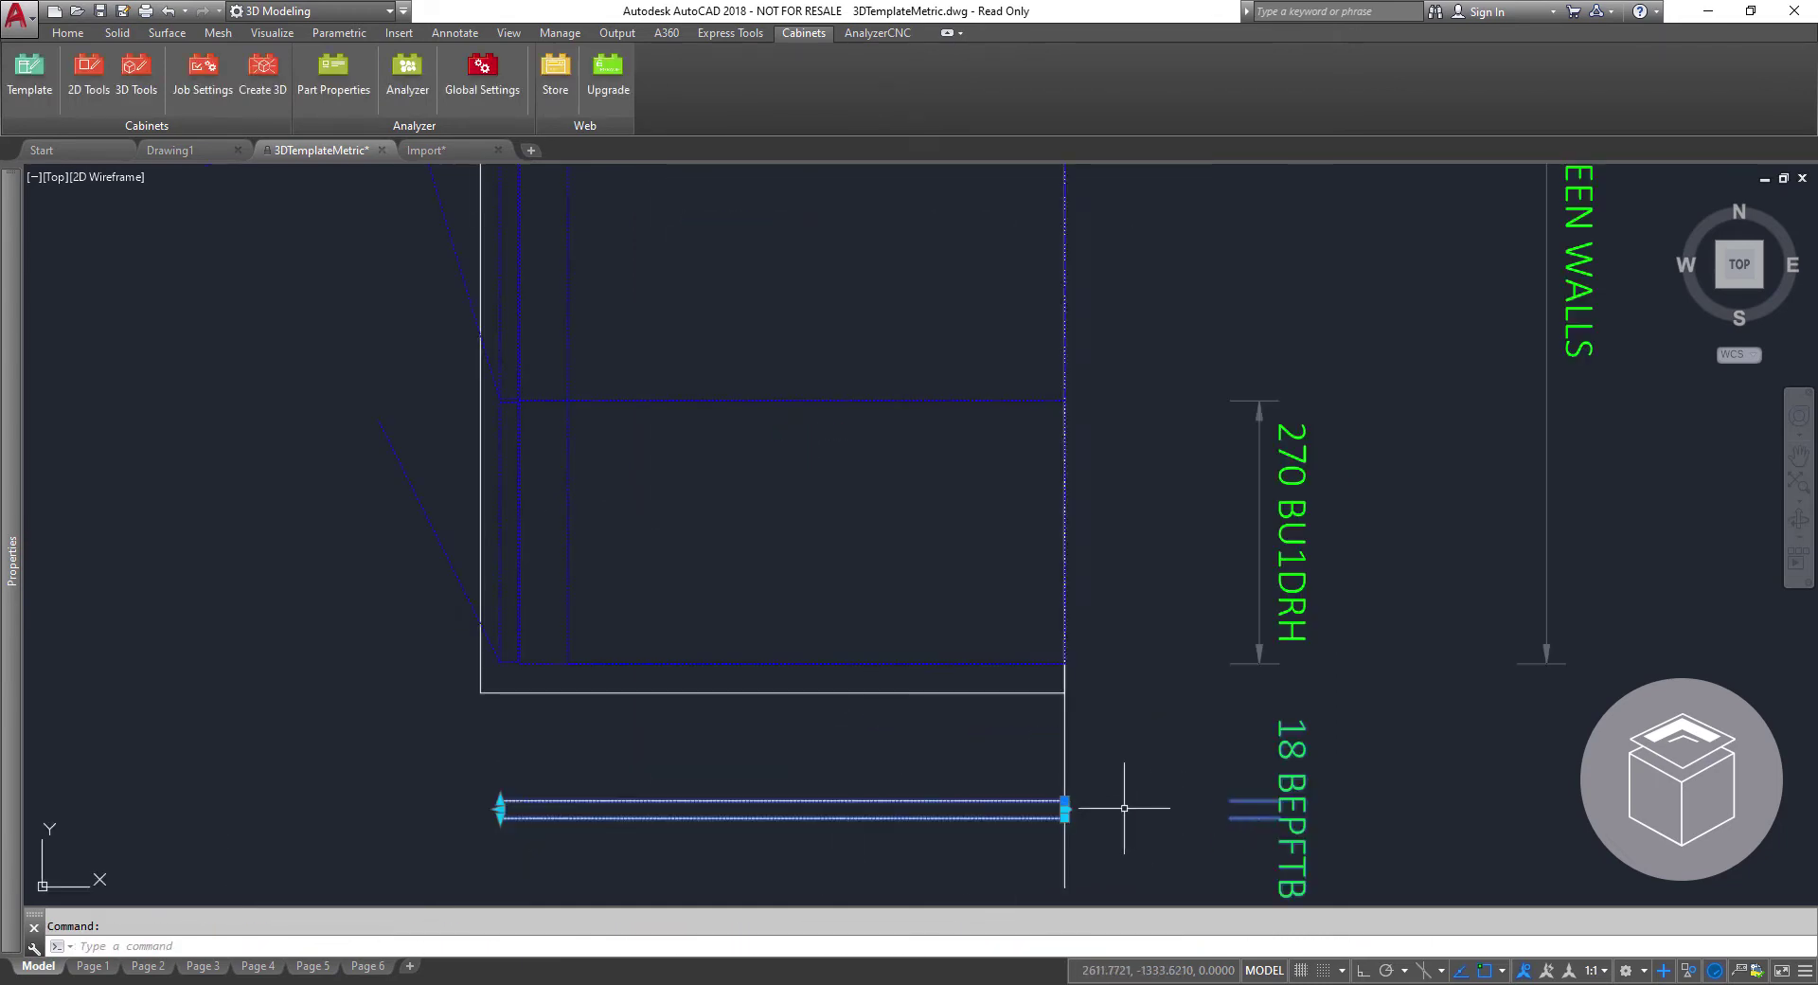
pyautogui.click(1065, 808)
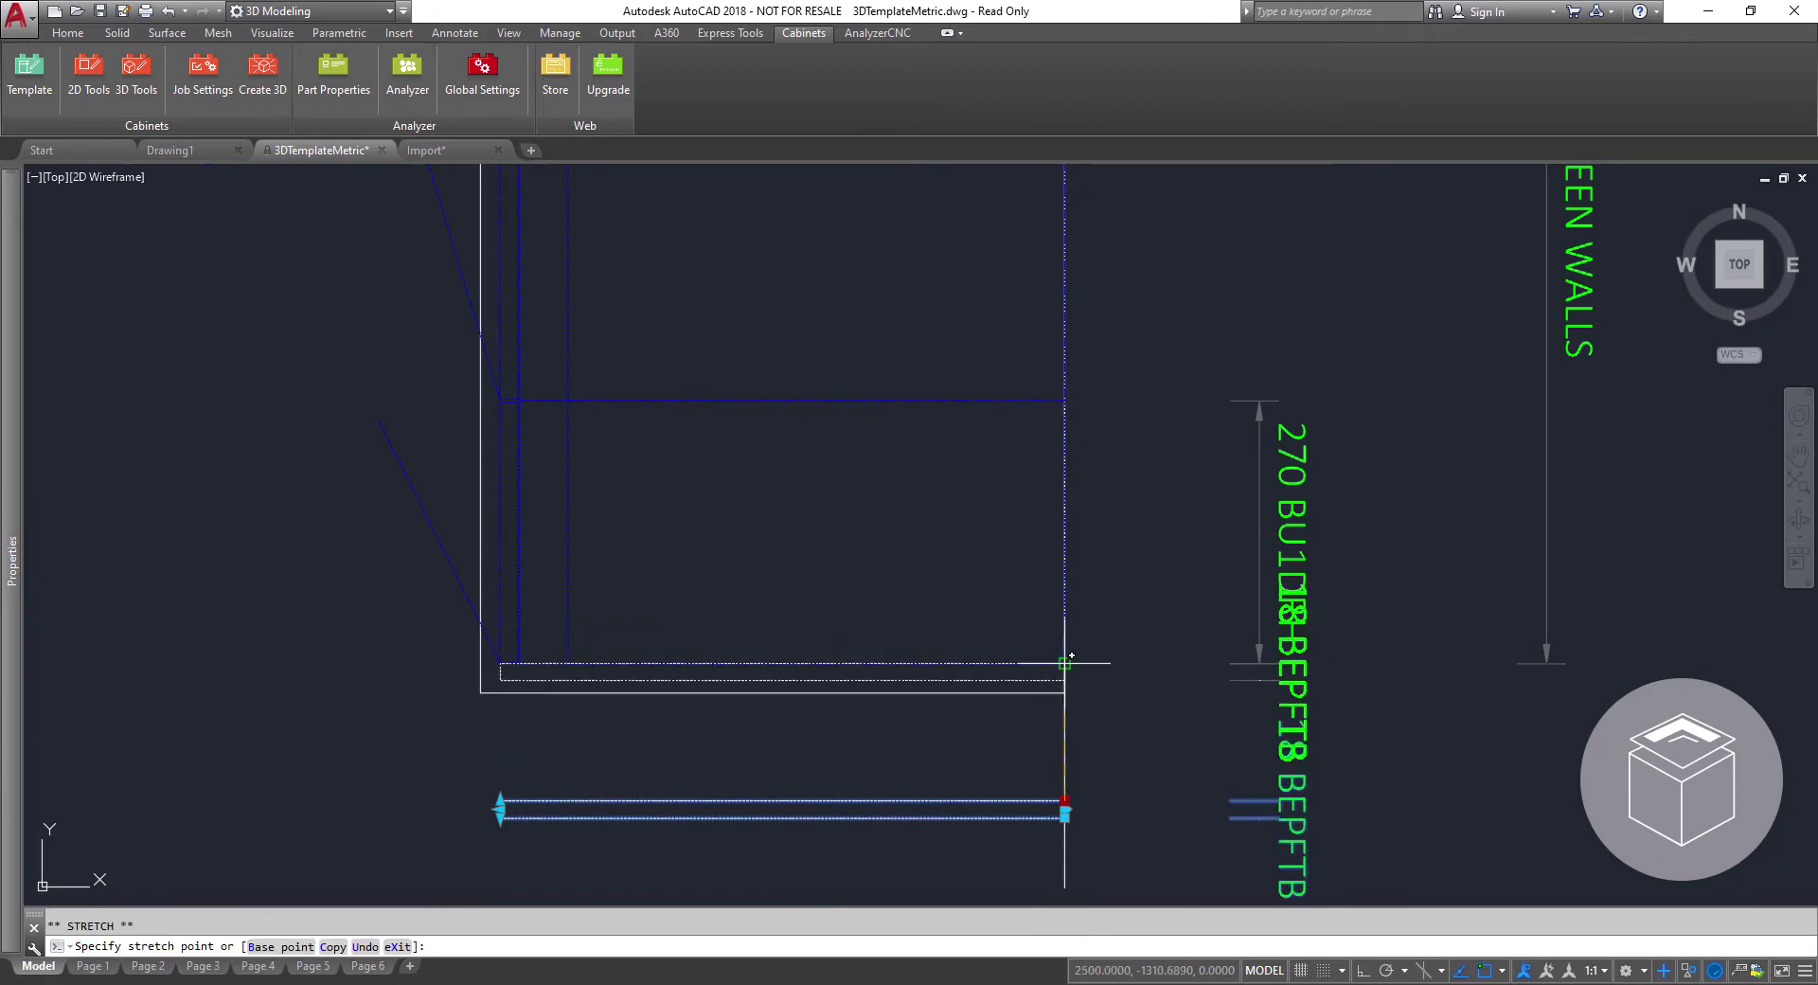
pyautogui.scroll(-4, 899, 694)
pyautogui.click(594, 542)
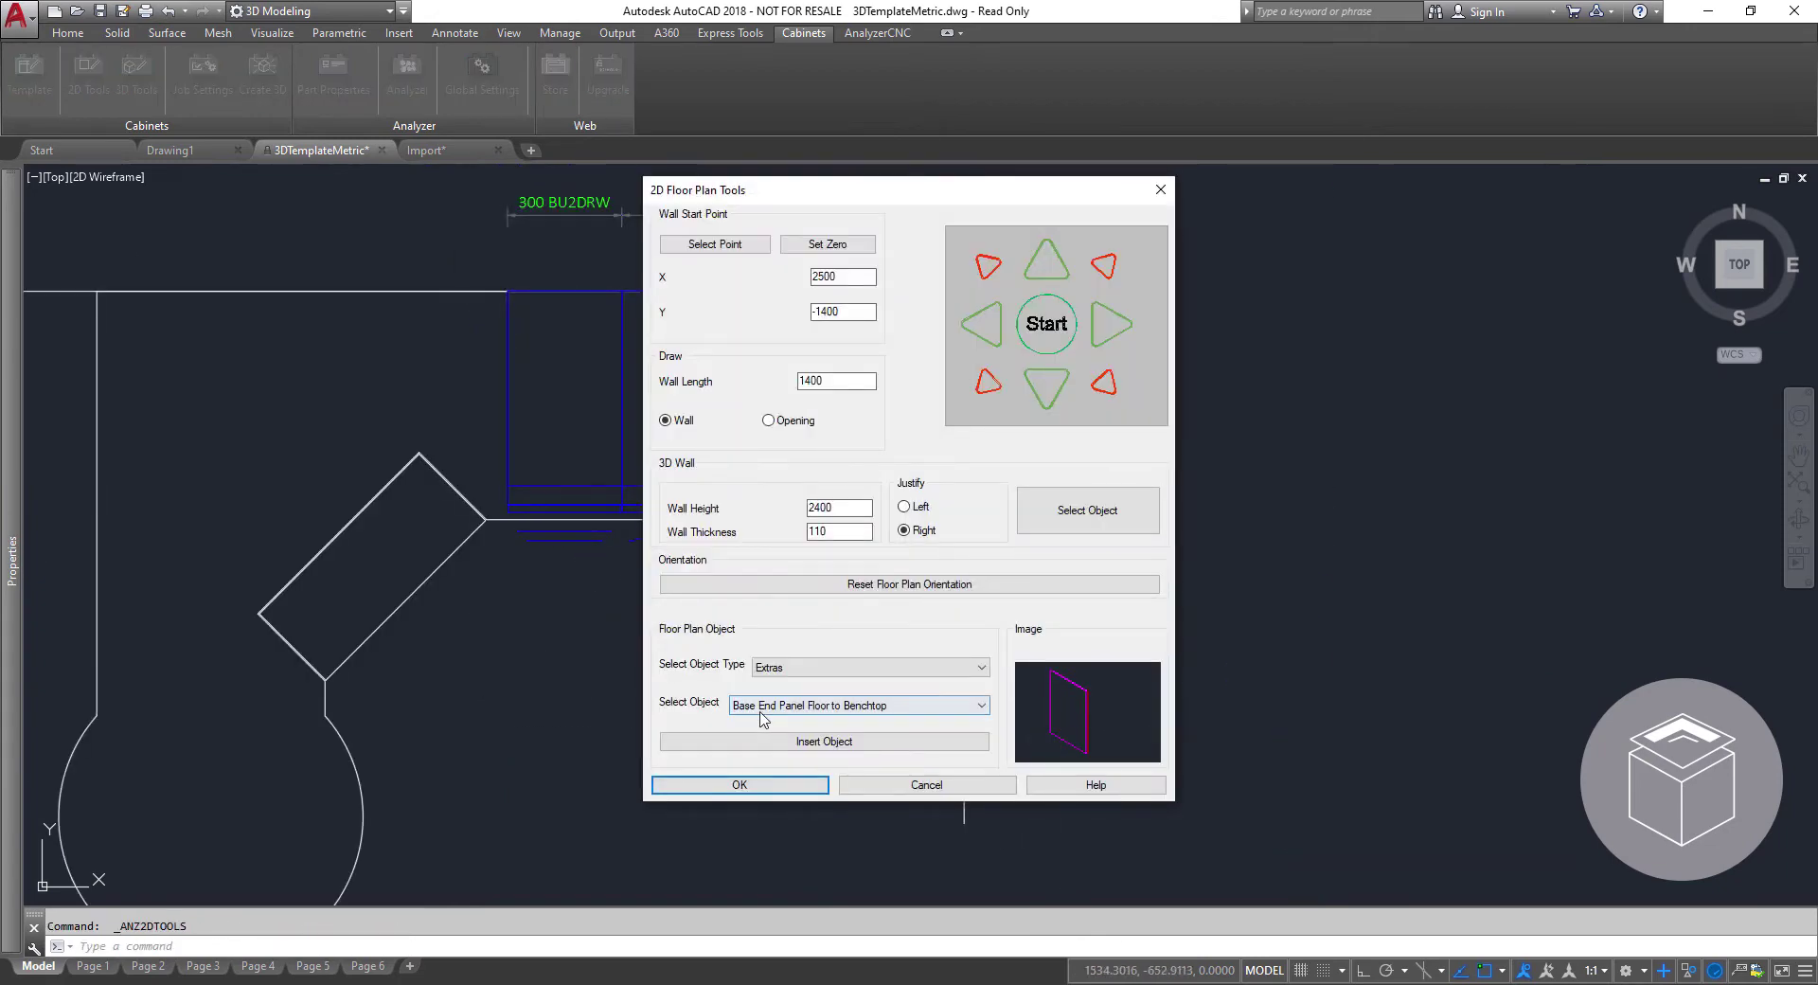
# Add another end panel at the top-left cabinet corner and a second panel type at the top-right end.
pyautogui.click(818, 745)
pyautogui.click(504, 292)
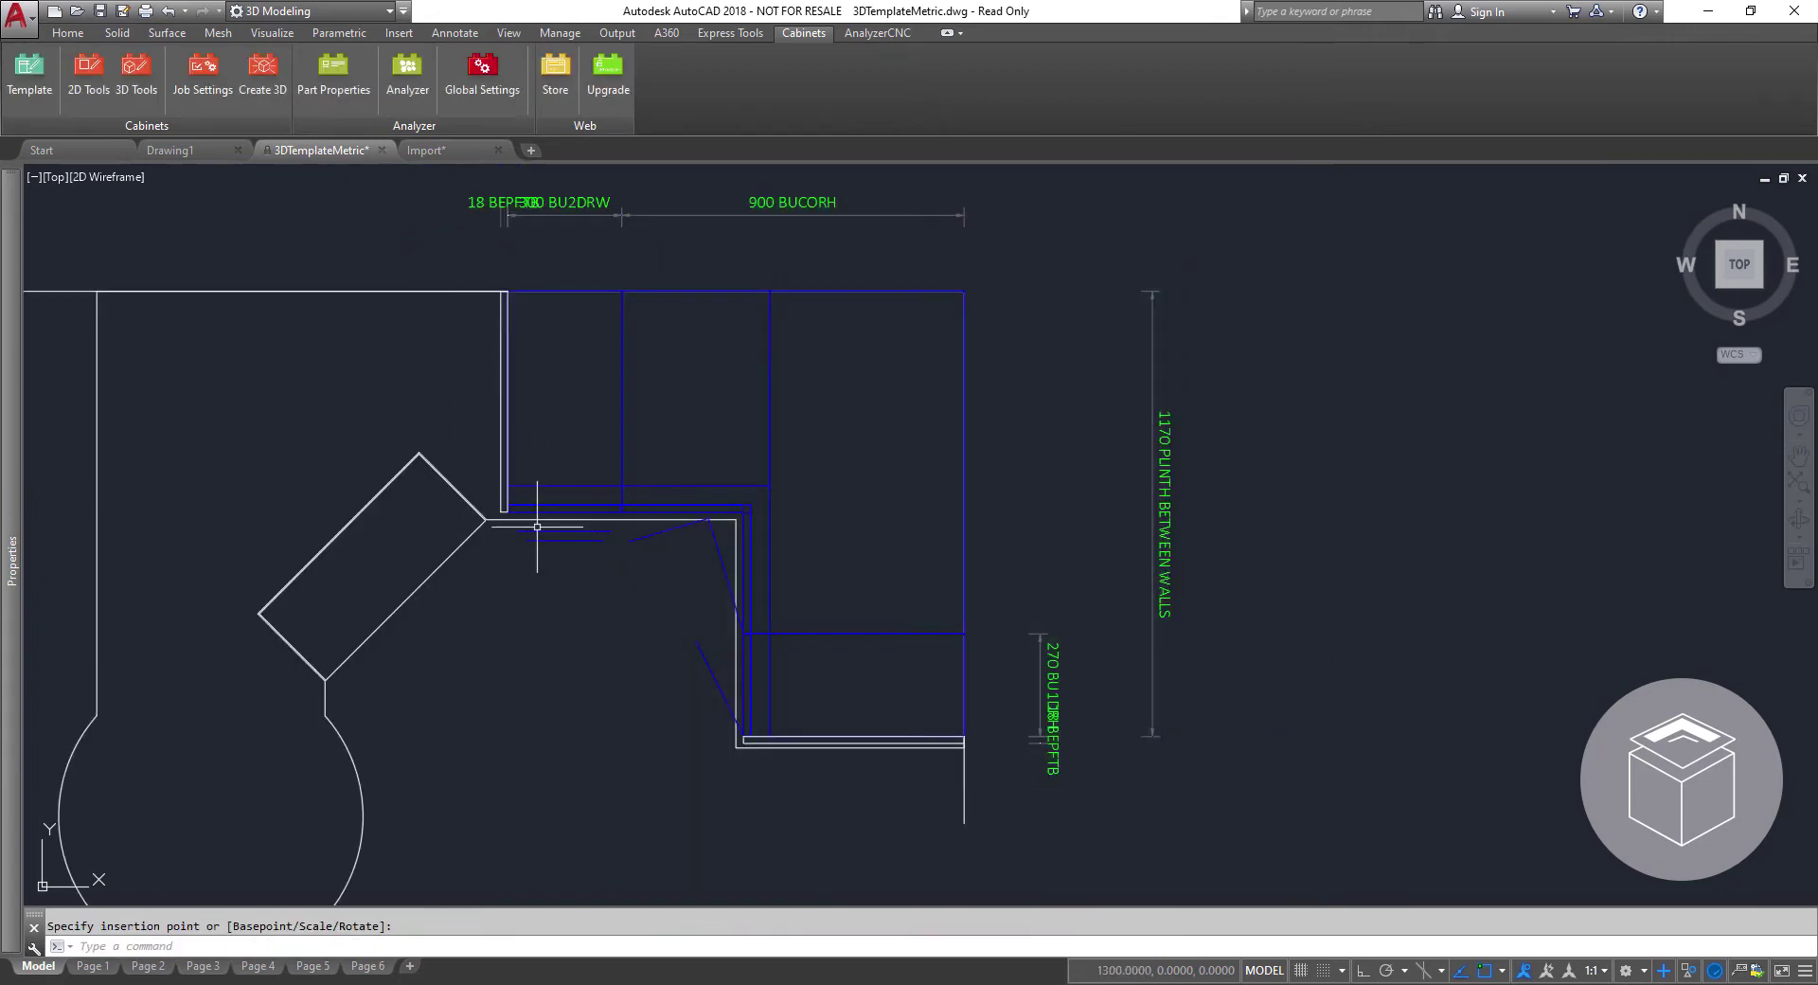
pyautogui.click(819, 706)
pyautogui.click(814, 798)
pyautogui.click(824, 742)
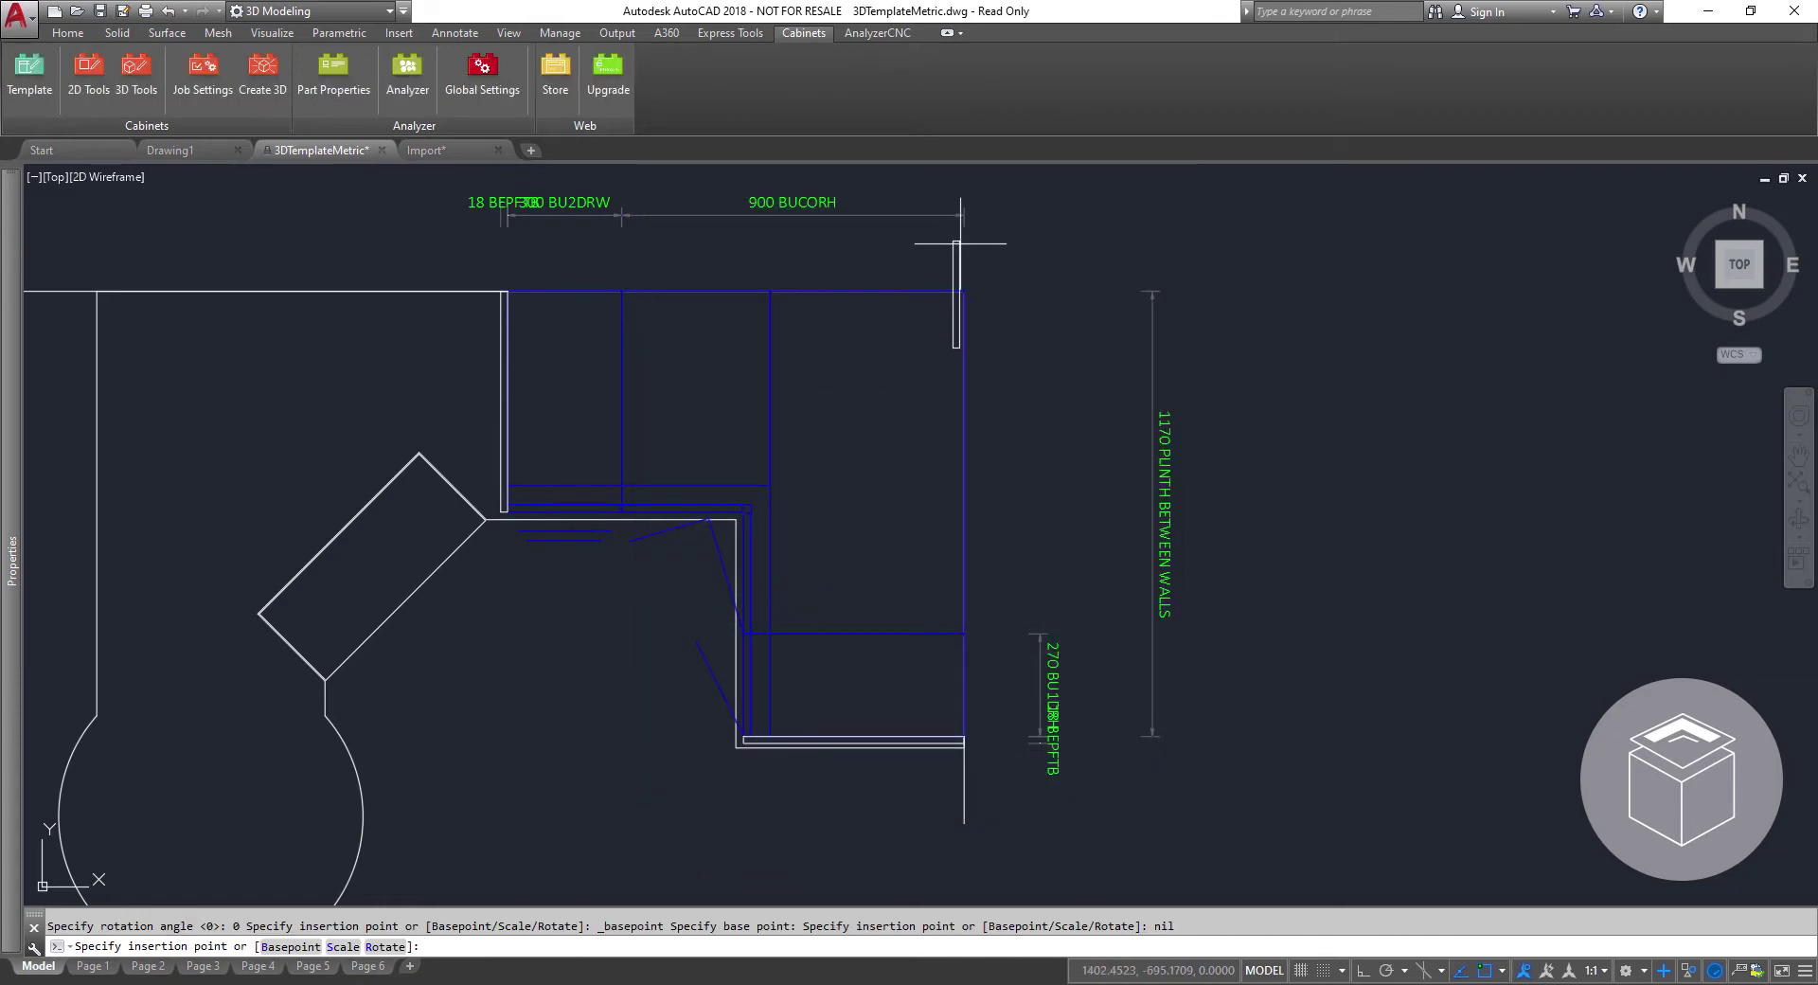
pyautogui.click(872, 458)
pyautogui.click(820, 667)
# Insert a Wall Unit 2 Door against the top wall and resize it to 750 wide.
pyautogui.click(795, 747)
pyautogui.click(857, 706)
pyautogui.click(810, 813)
pyautogui.click(823, 744)
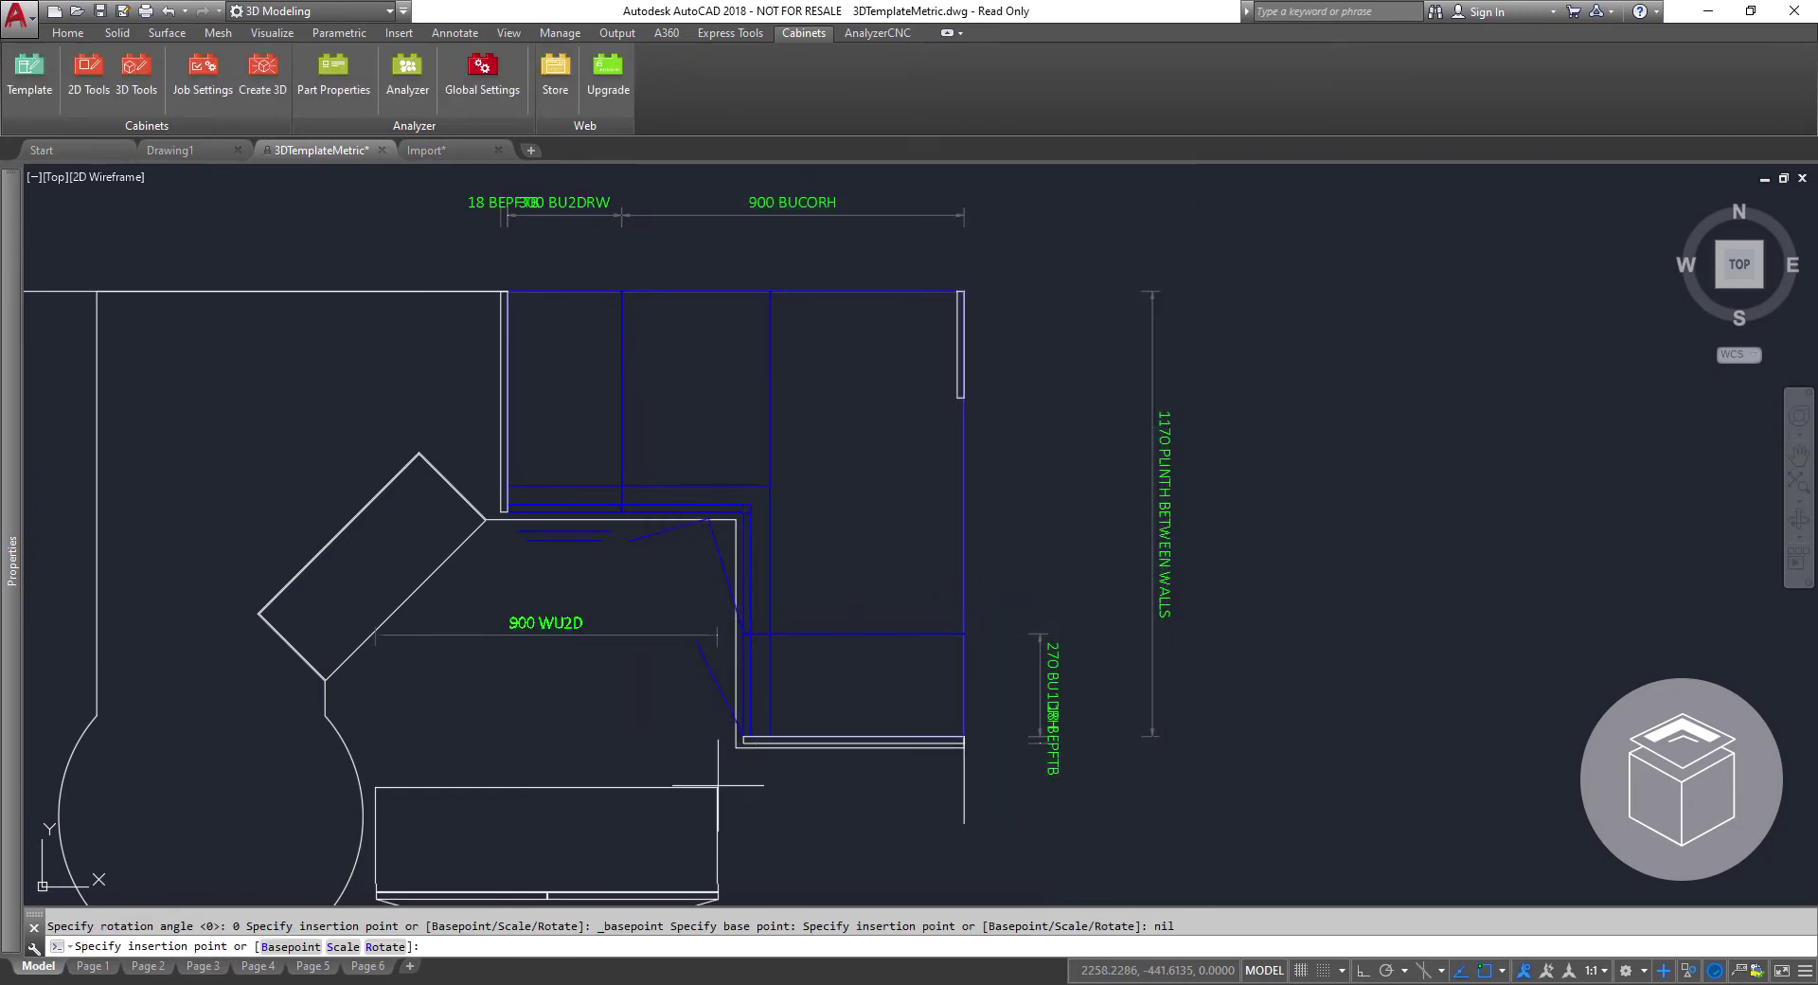
pyautogui.click(959, 290)
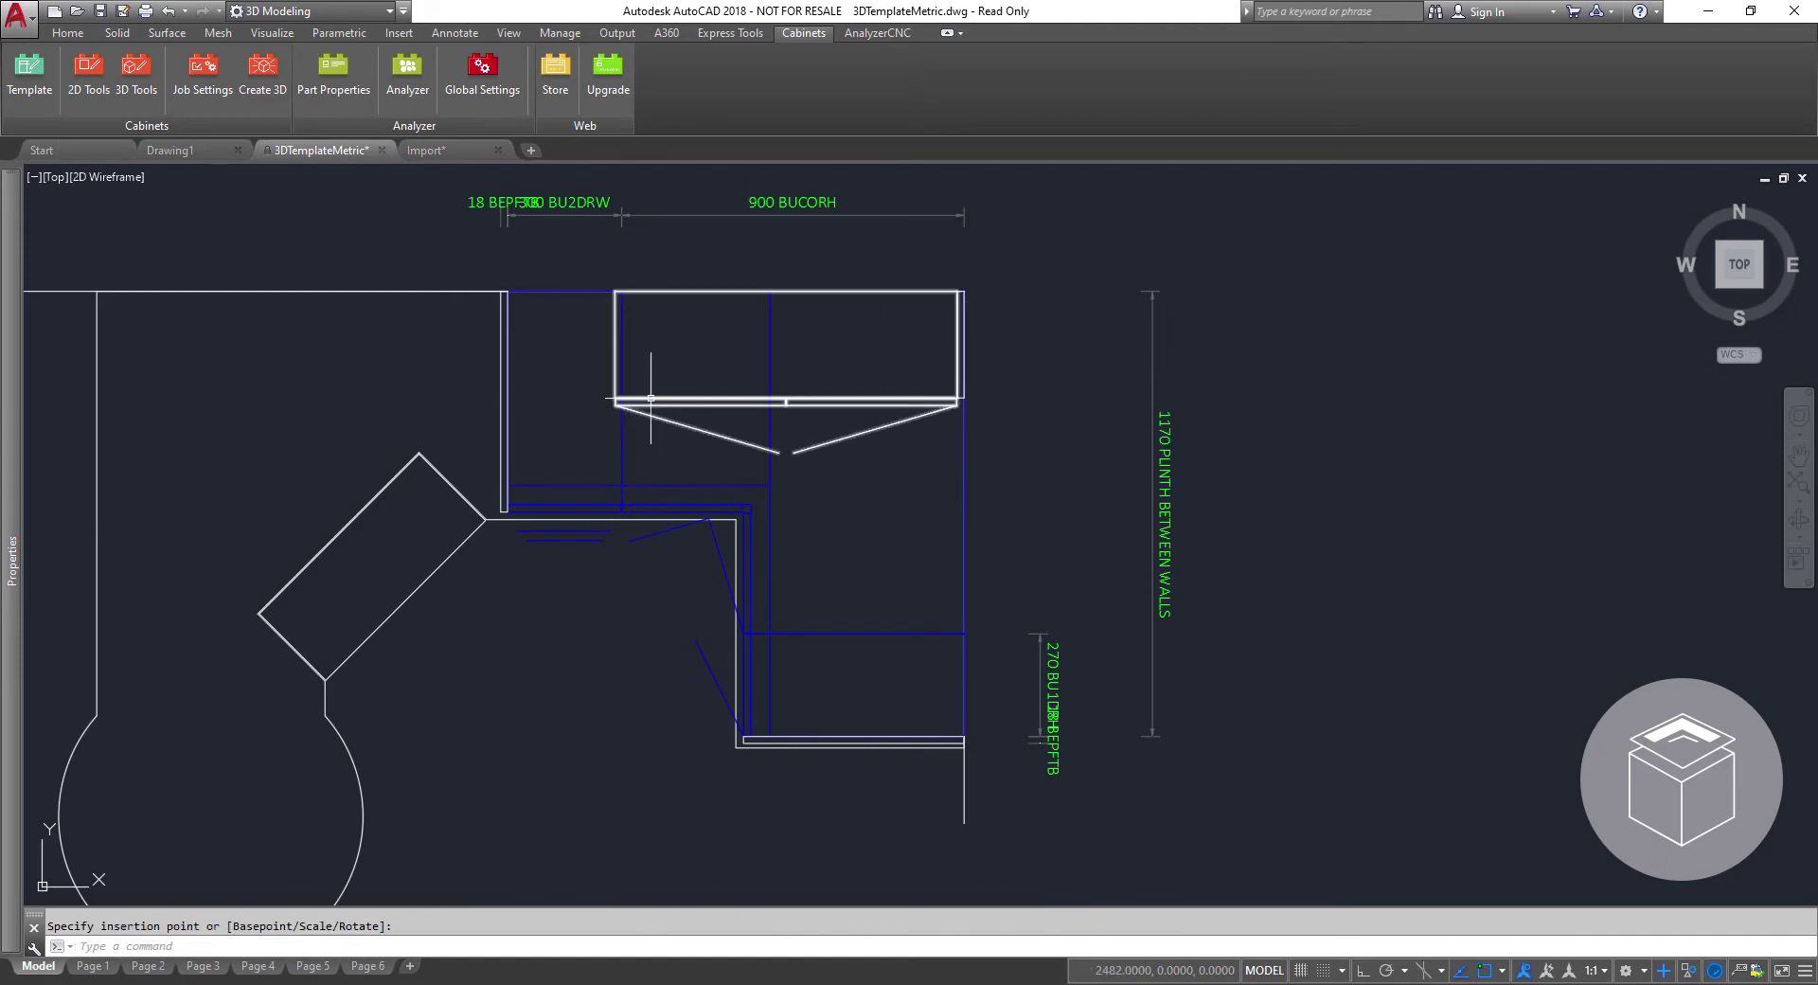
pyautogui.click(614, 396)
pyautogui.write('750')
pyautogui.press('Return')
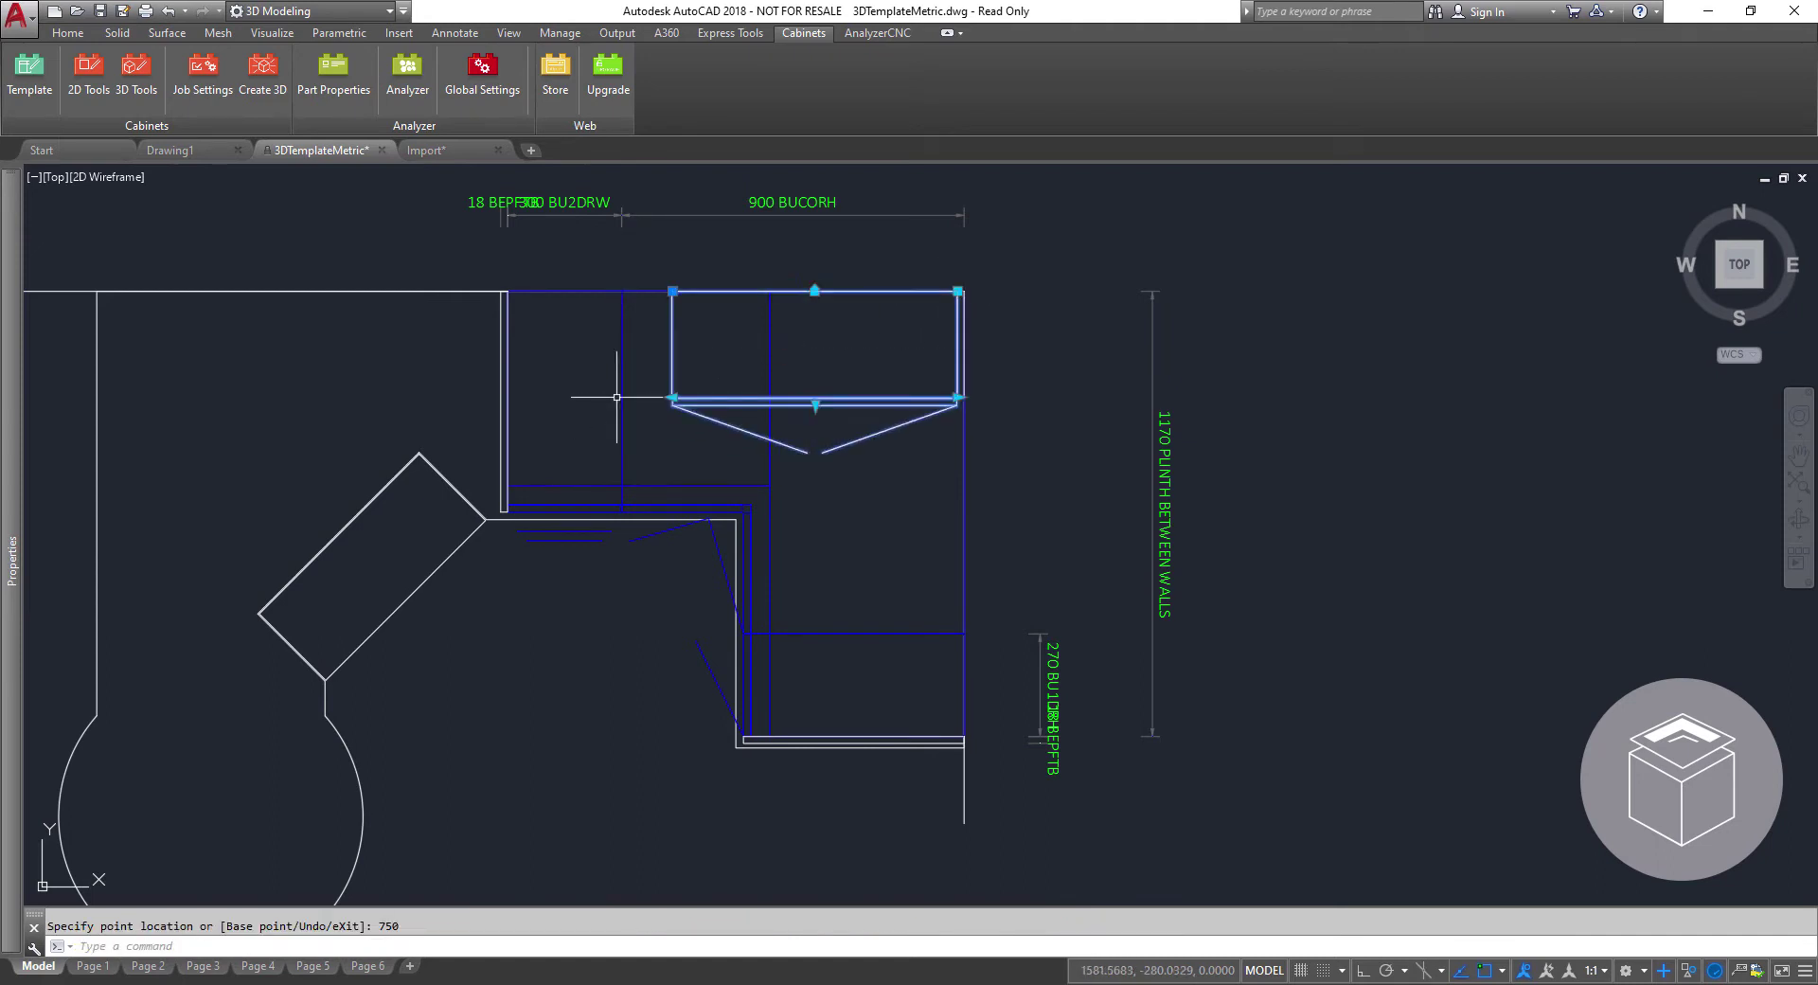
# Copy the 750 wall cabinet to the left with COPY.
pyautogui.write('copy')
pyautogui.press('Return')
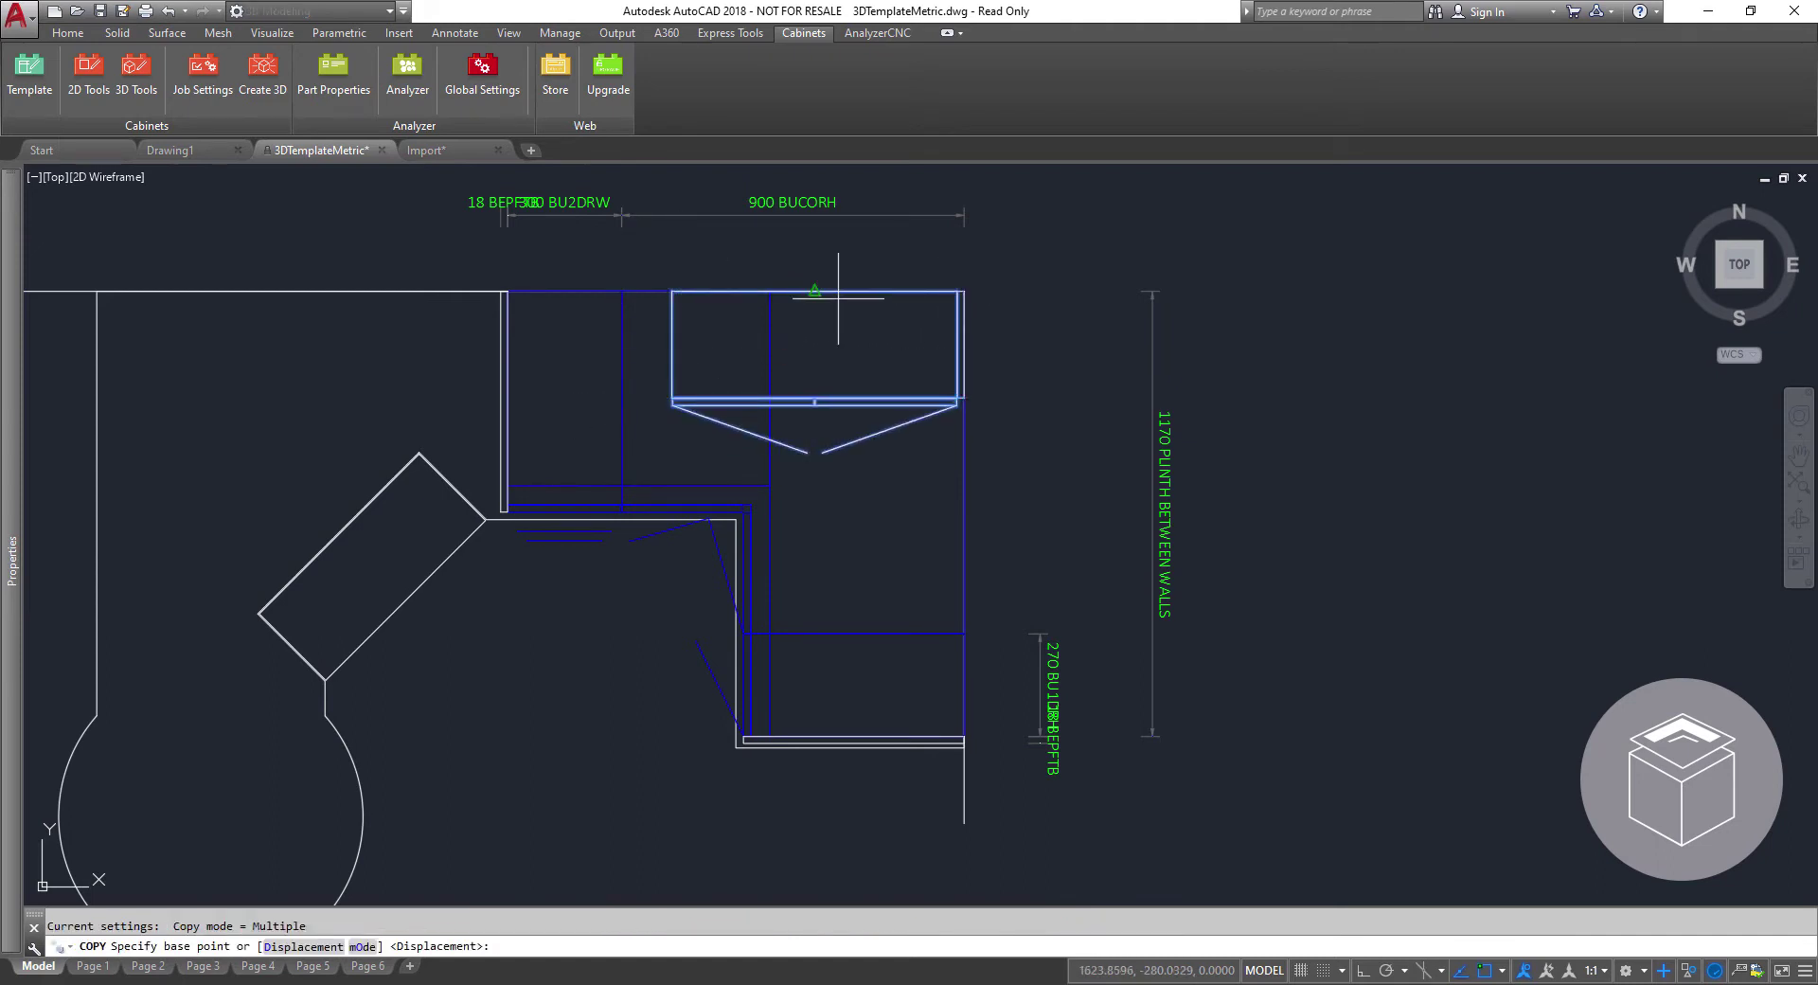
pyautogui.click(958, 291)
pyautogui.click(672, 290)
pyautogui.press('Escape')
# Insert a Wall Unit End Panel at the left wall corner.
pyautogui.click(91, 90)
pyautogui.click(814, 668)
pyautogui.click(816, 712)
pyautogui.click(817, 708)
pyautogui.click(815, 730)
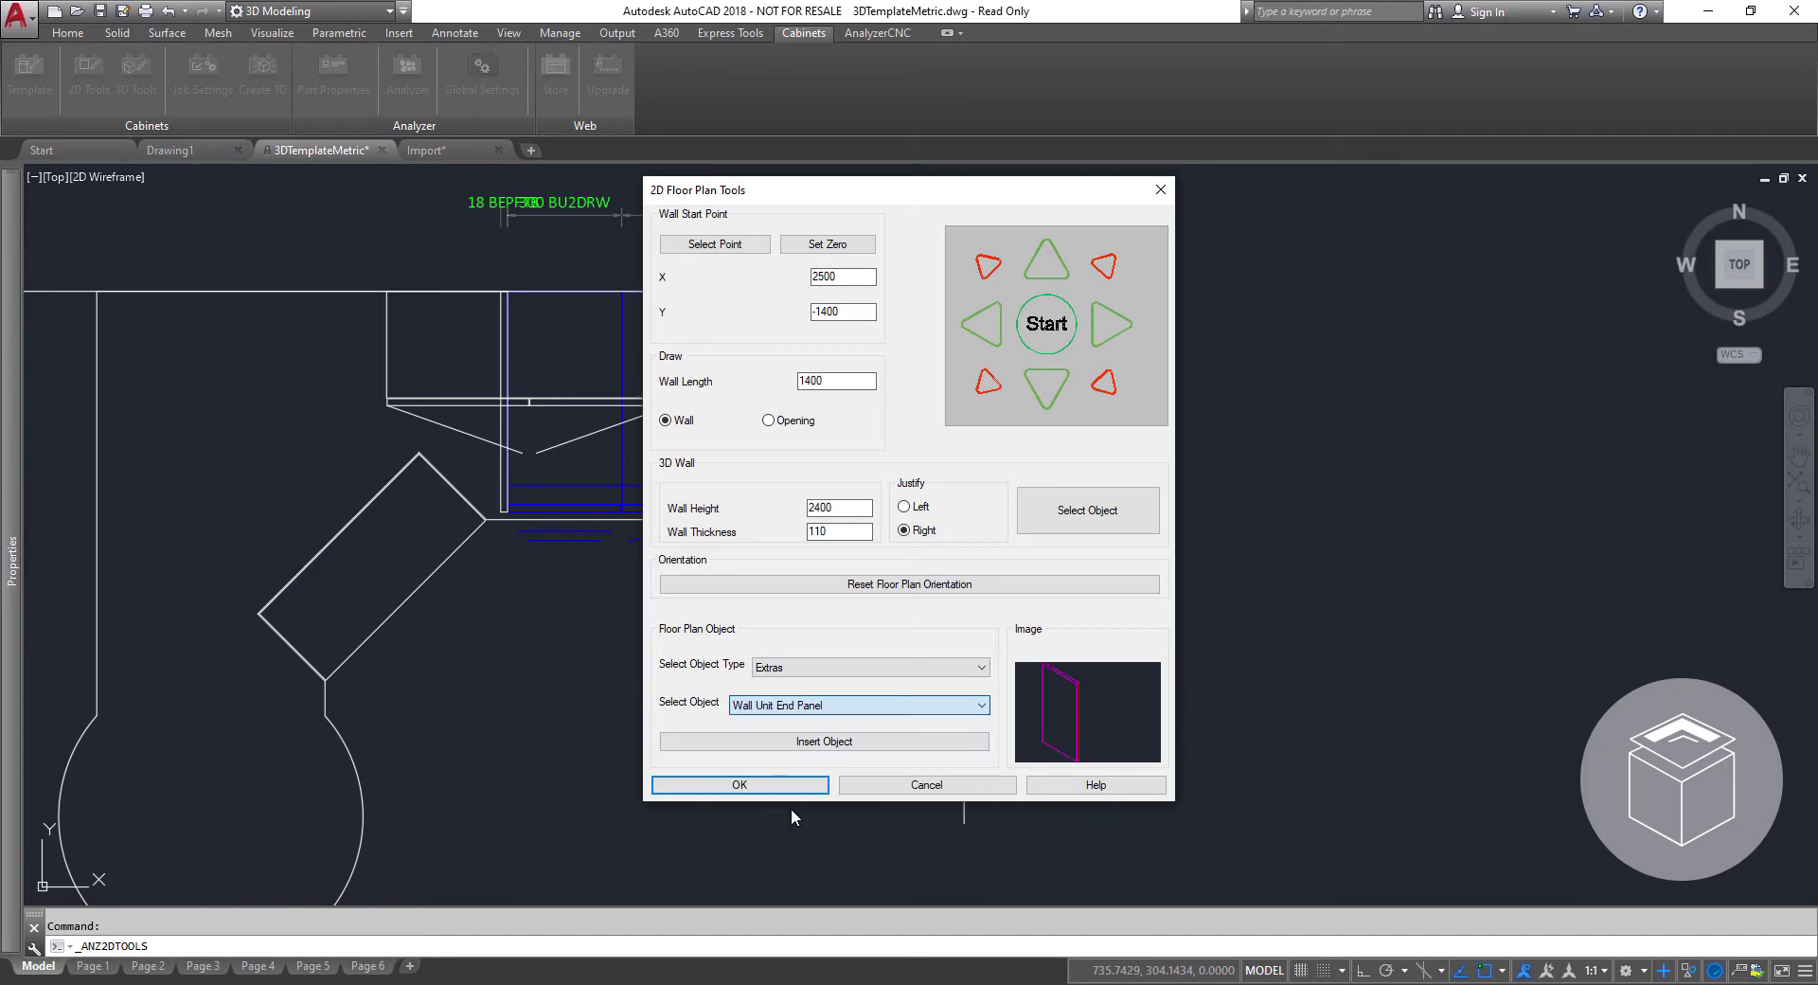
pyautogui.click(824, 742)
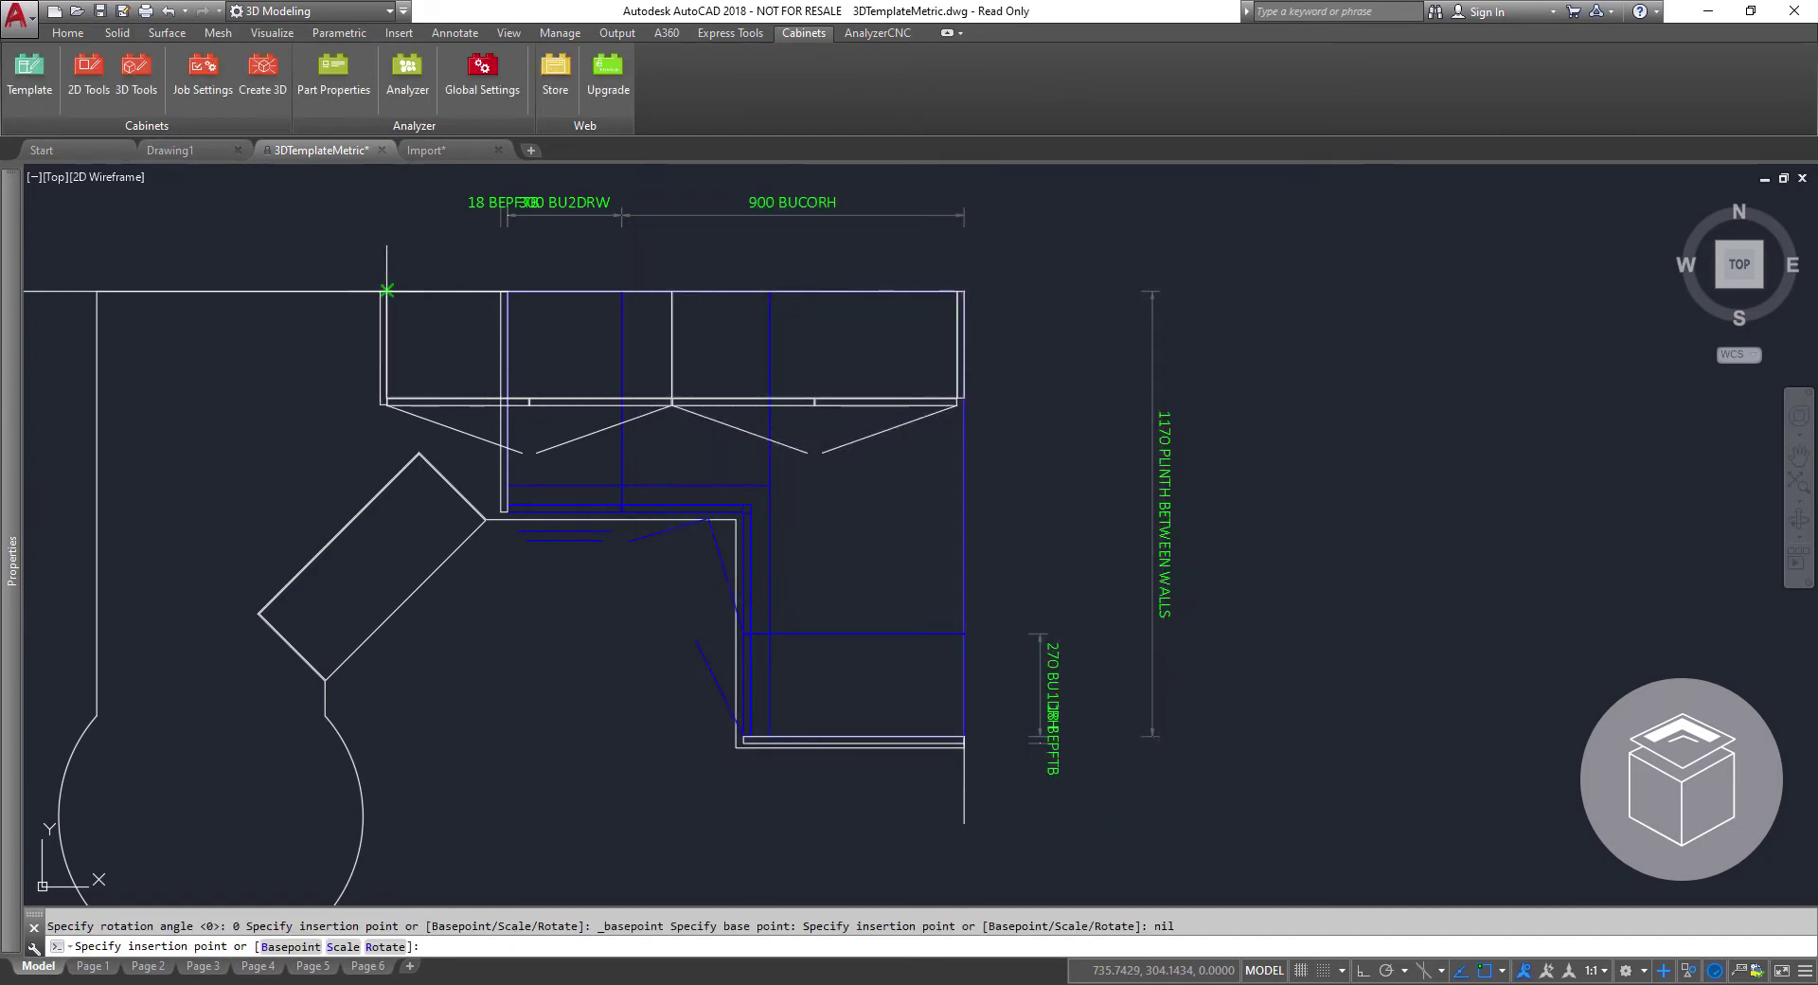
pyautogui.click(387, 290)
# In isometric view, build 3D walls from the floor plan's wall line and open Job Specific Settings.
pyautogui.click(1680, 202)
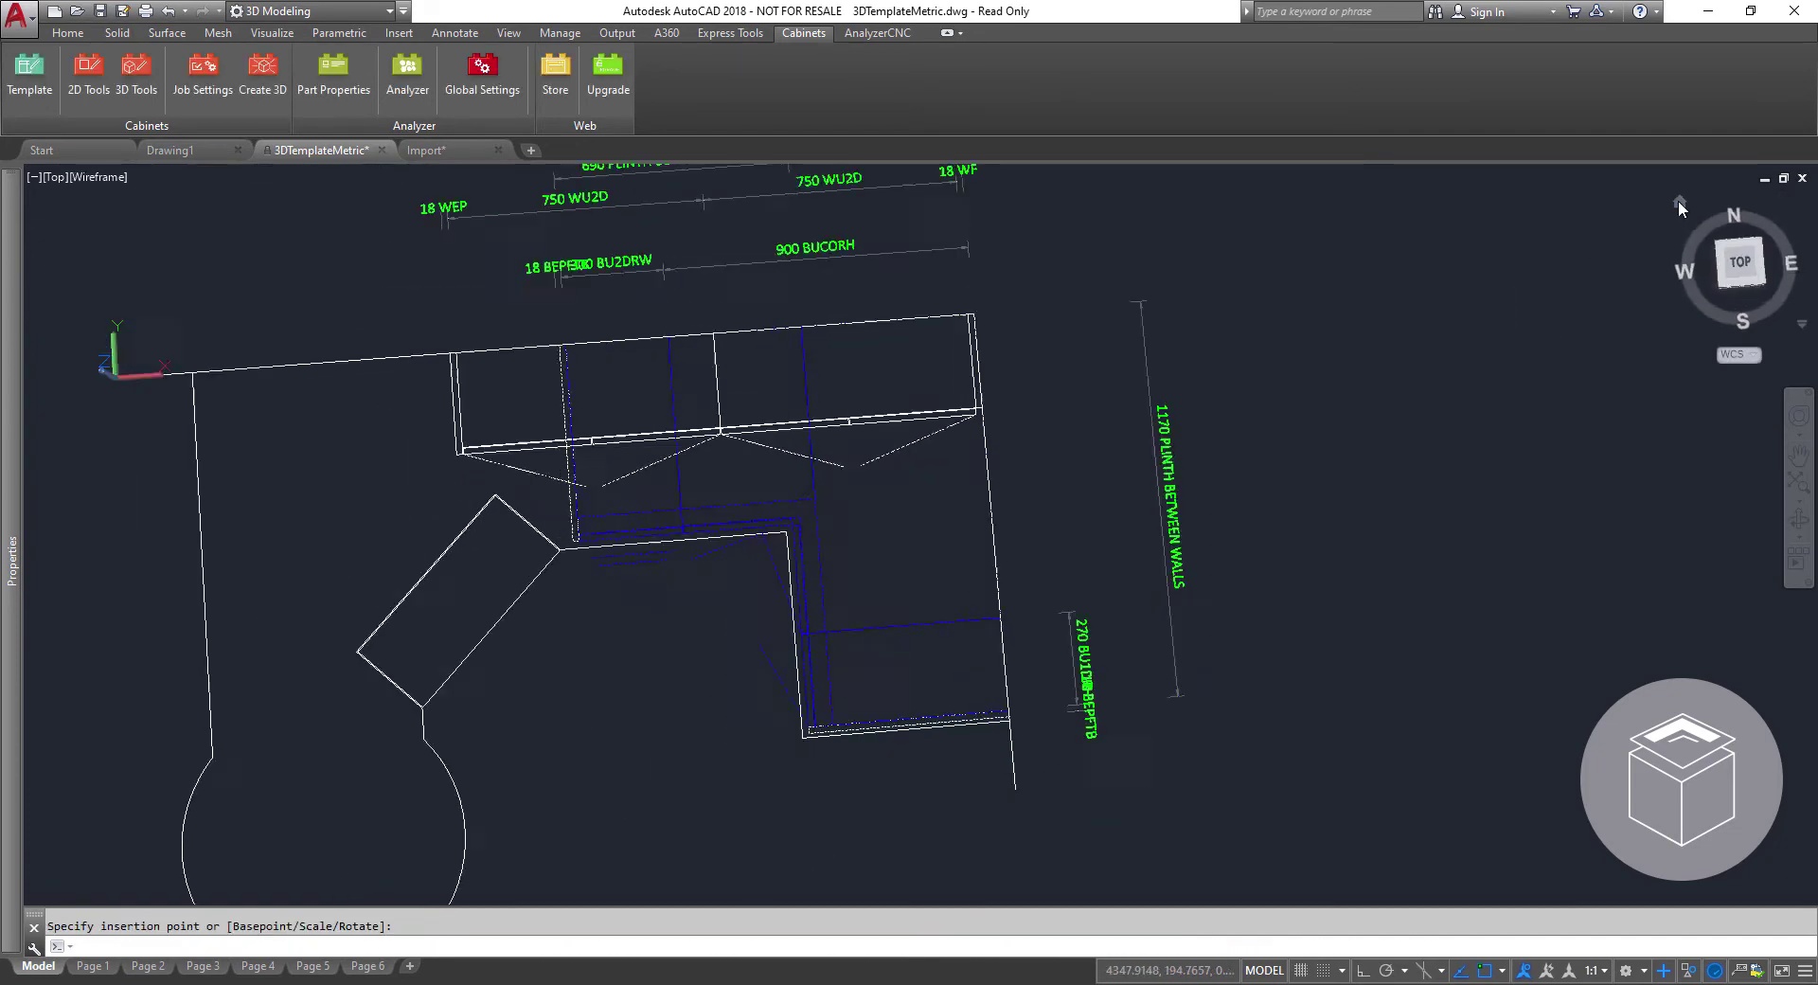
pyautogui.click(87, 74)
pyautogui.click(1074, 505)
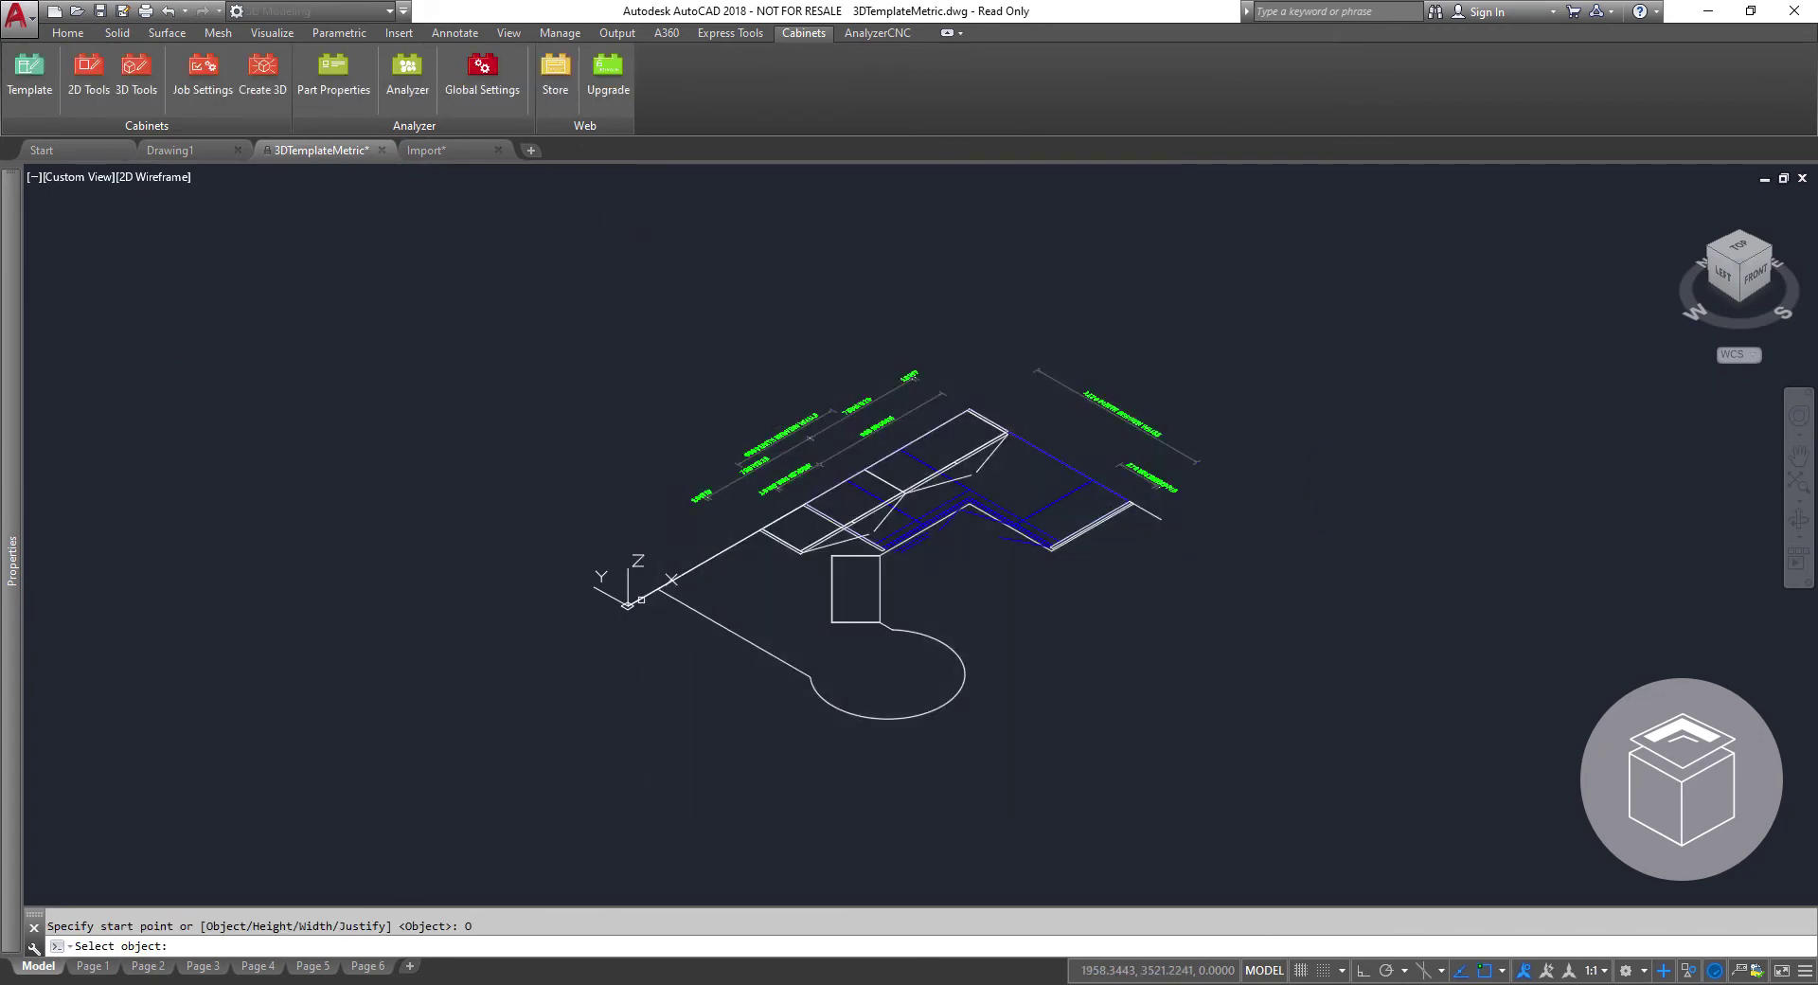
pyautogui.click(642, 599)
pyautogui.click(729, 788)
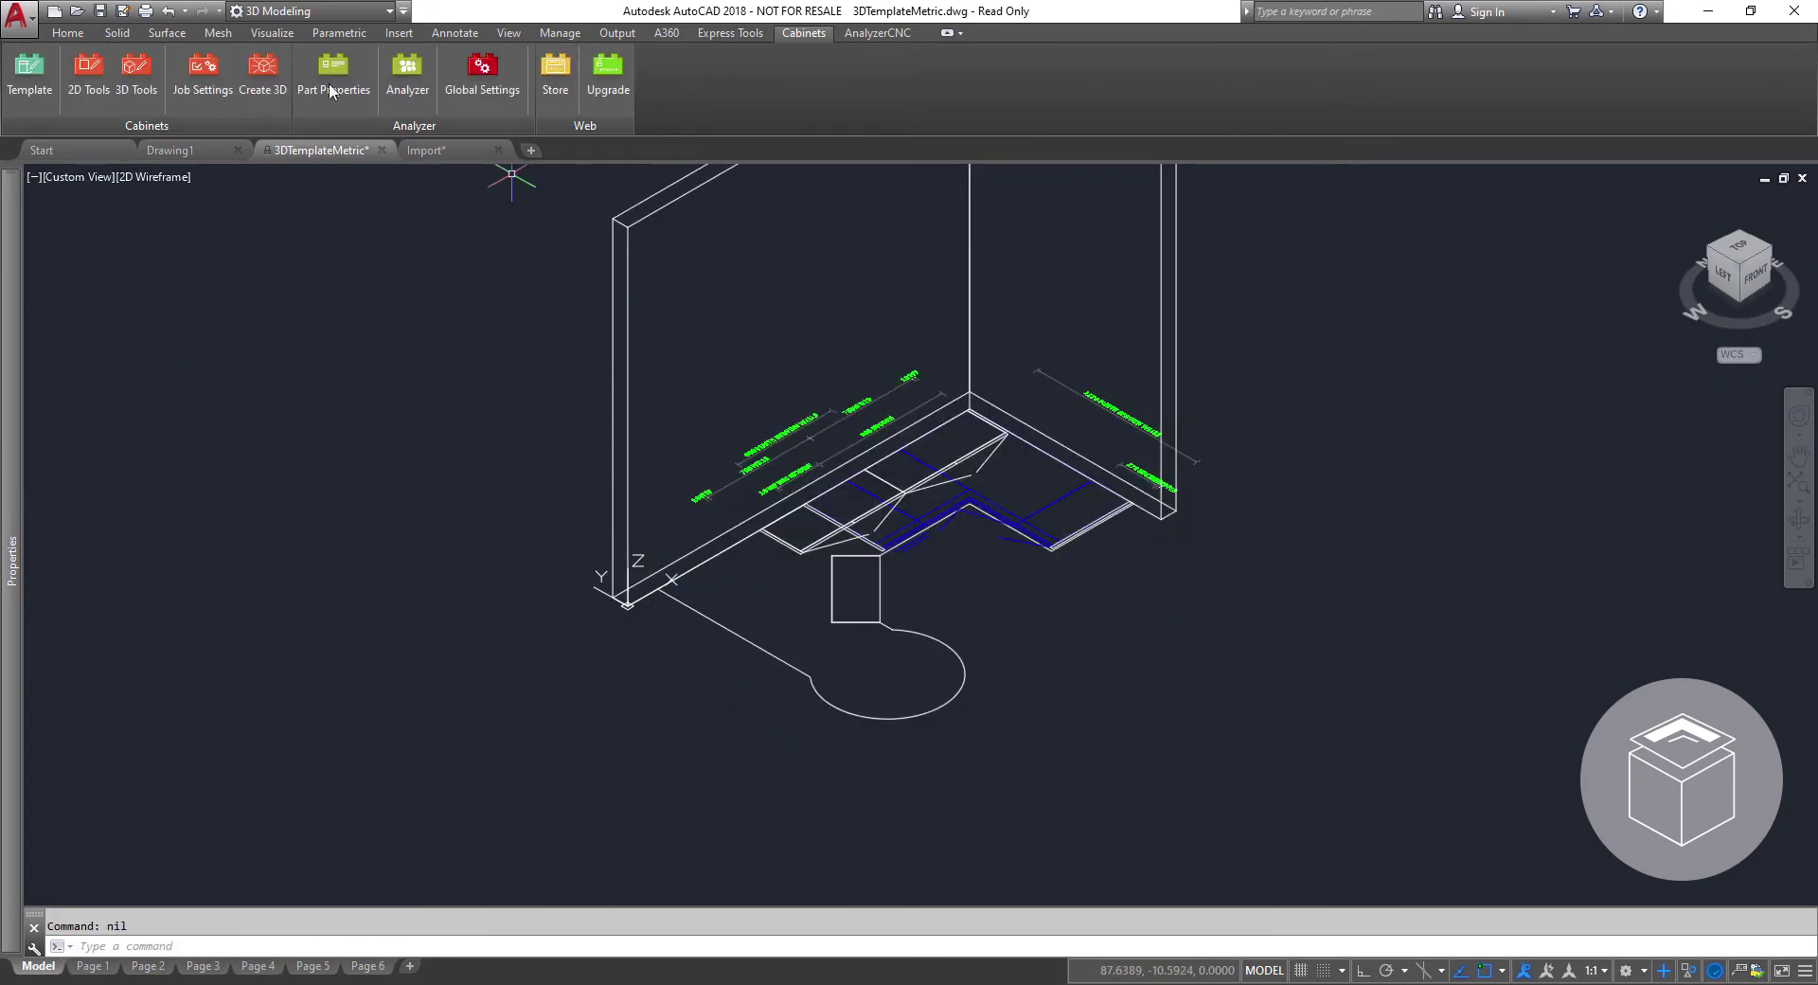
pyautogui.click(182, 76)
pyautogui.click(1149, 453)
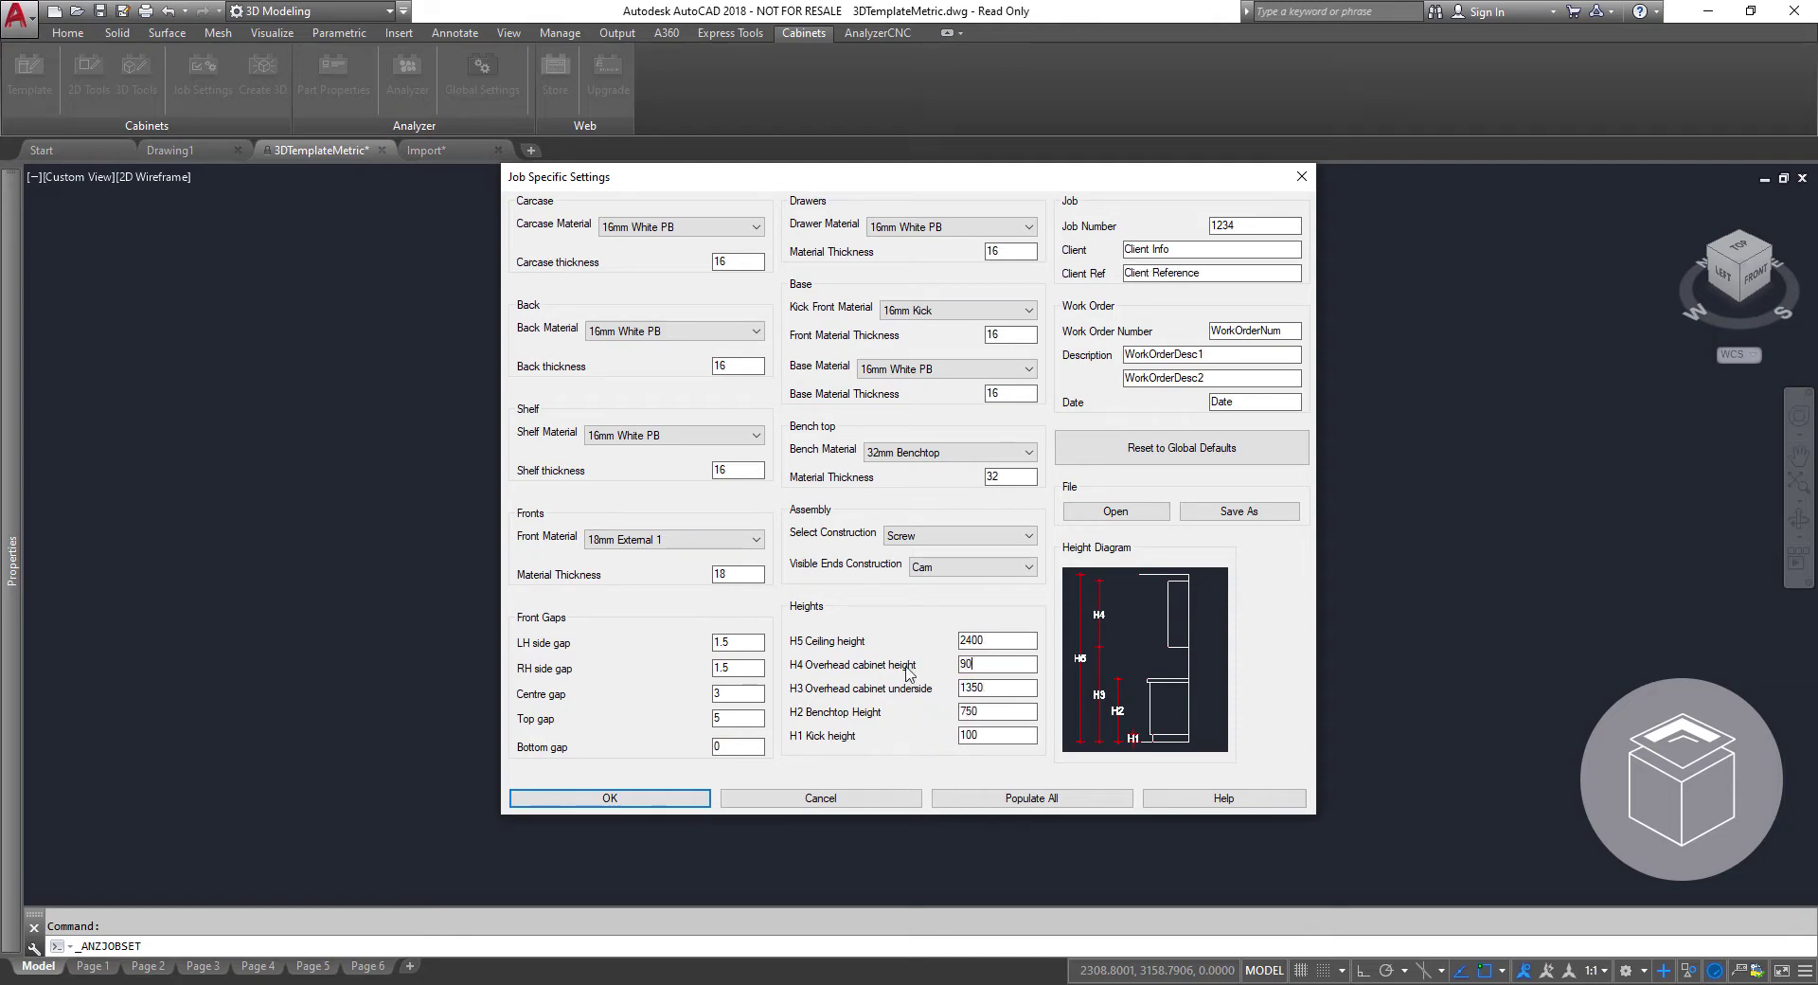
# Set Bench Material to 25mm Benchtop and save the job settings to the Desktop.
pyautogui.click(1029, 453)
pyautogui.scroll(4, 999, 499)
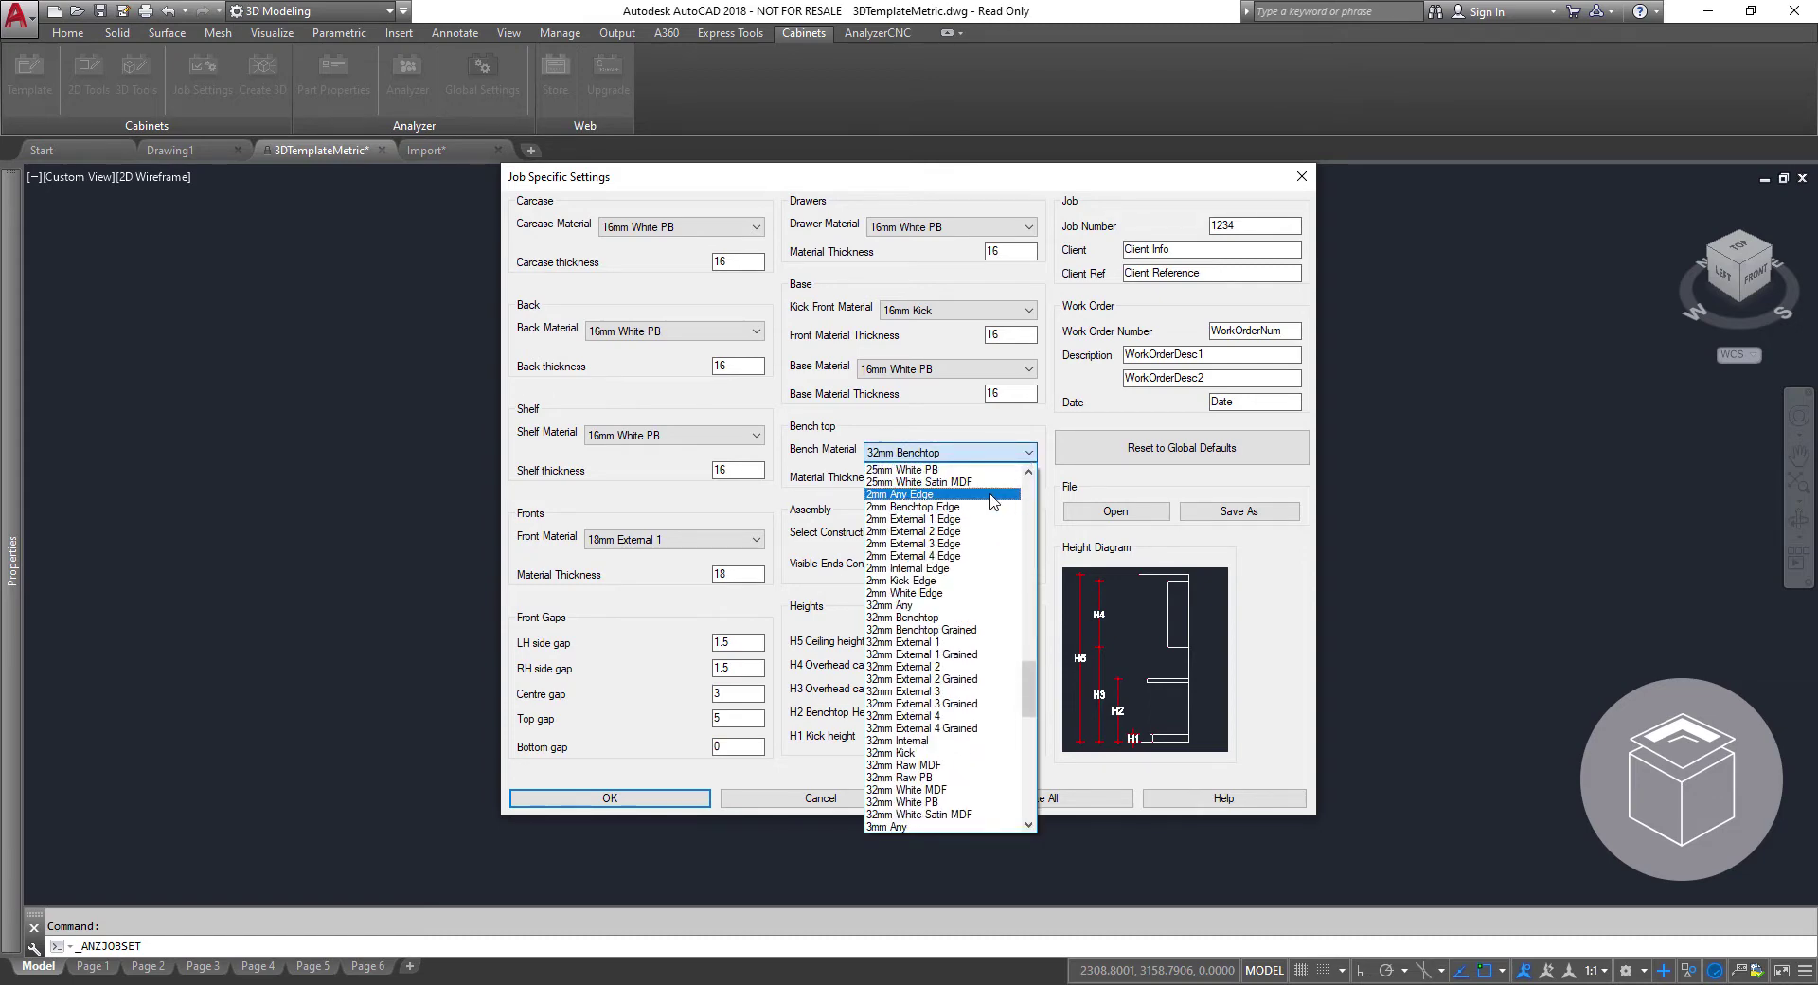
pyautogui.scroll(1, 1004, 531)
pyautogui.click(1012, 479)
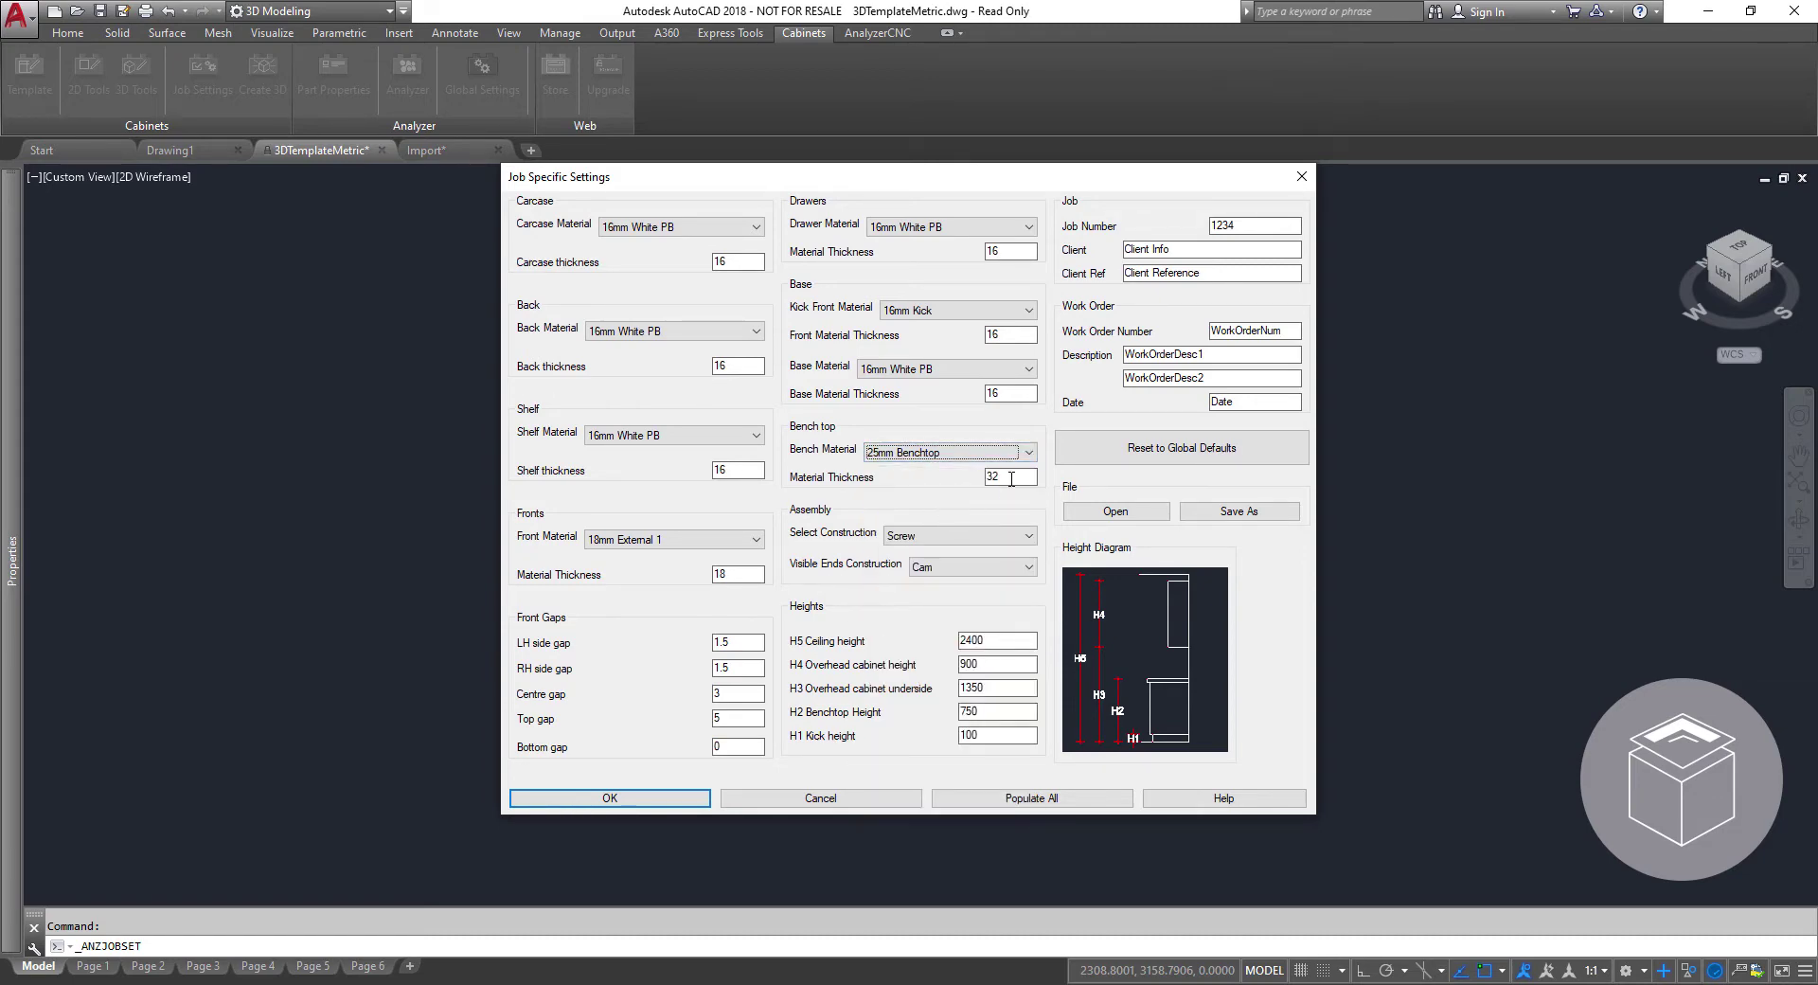
pyautogui.click(1233, 517)
pyautogui.click(796, 297)
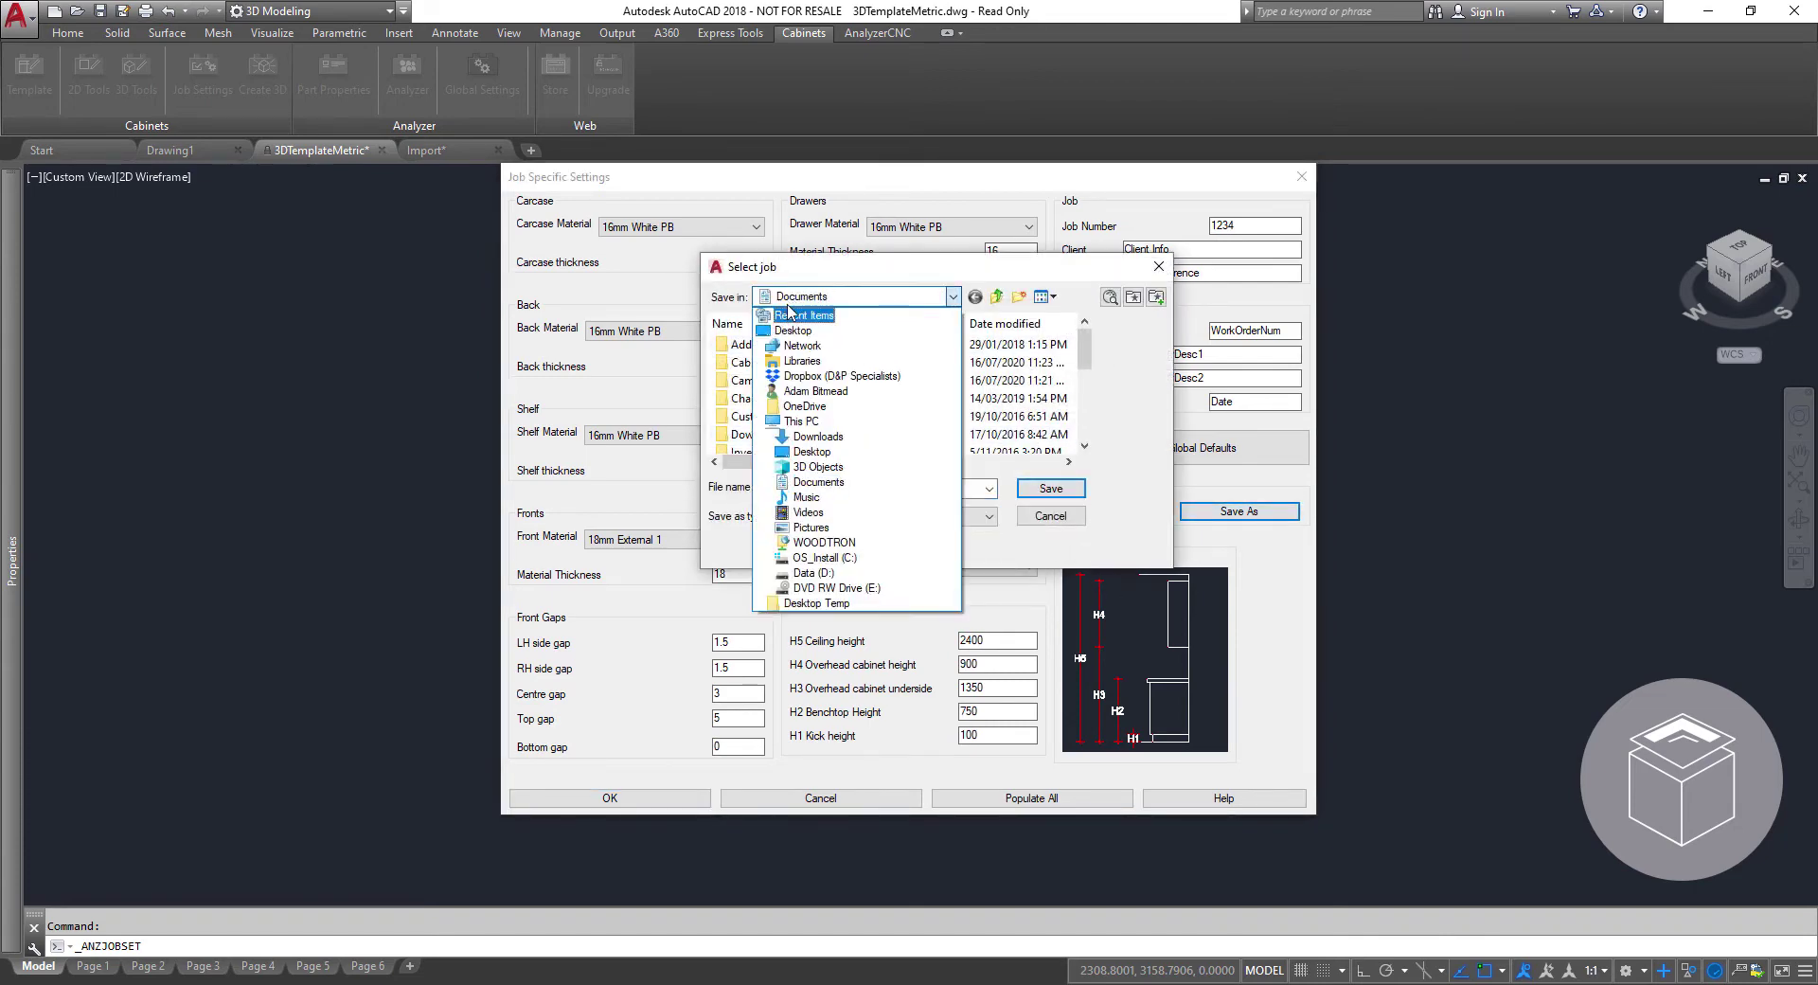
pyautogui.click(801, 314)
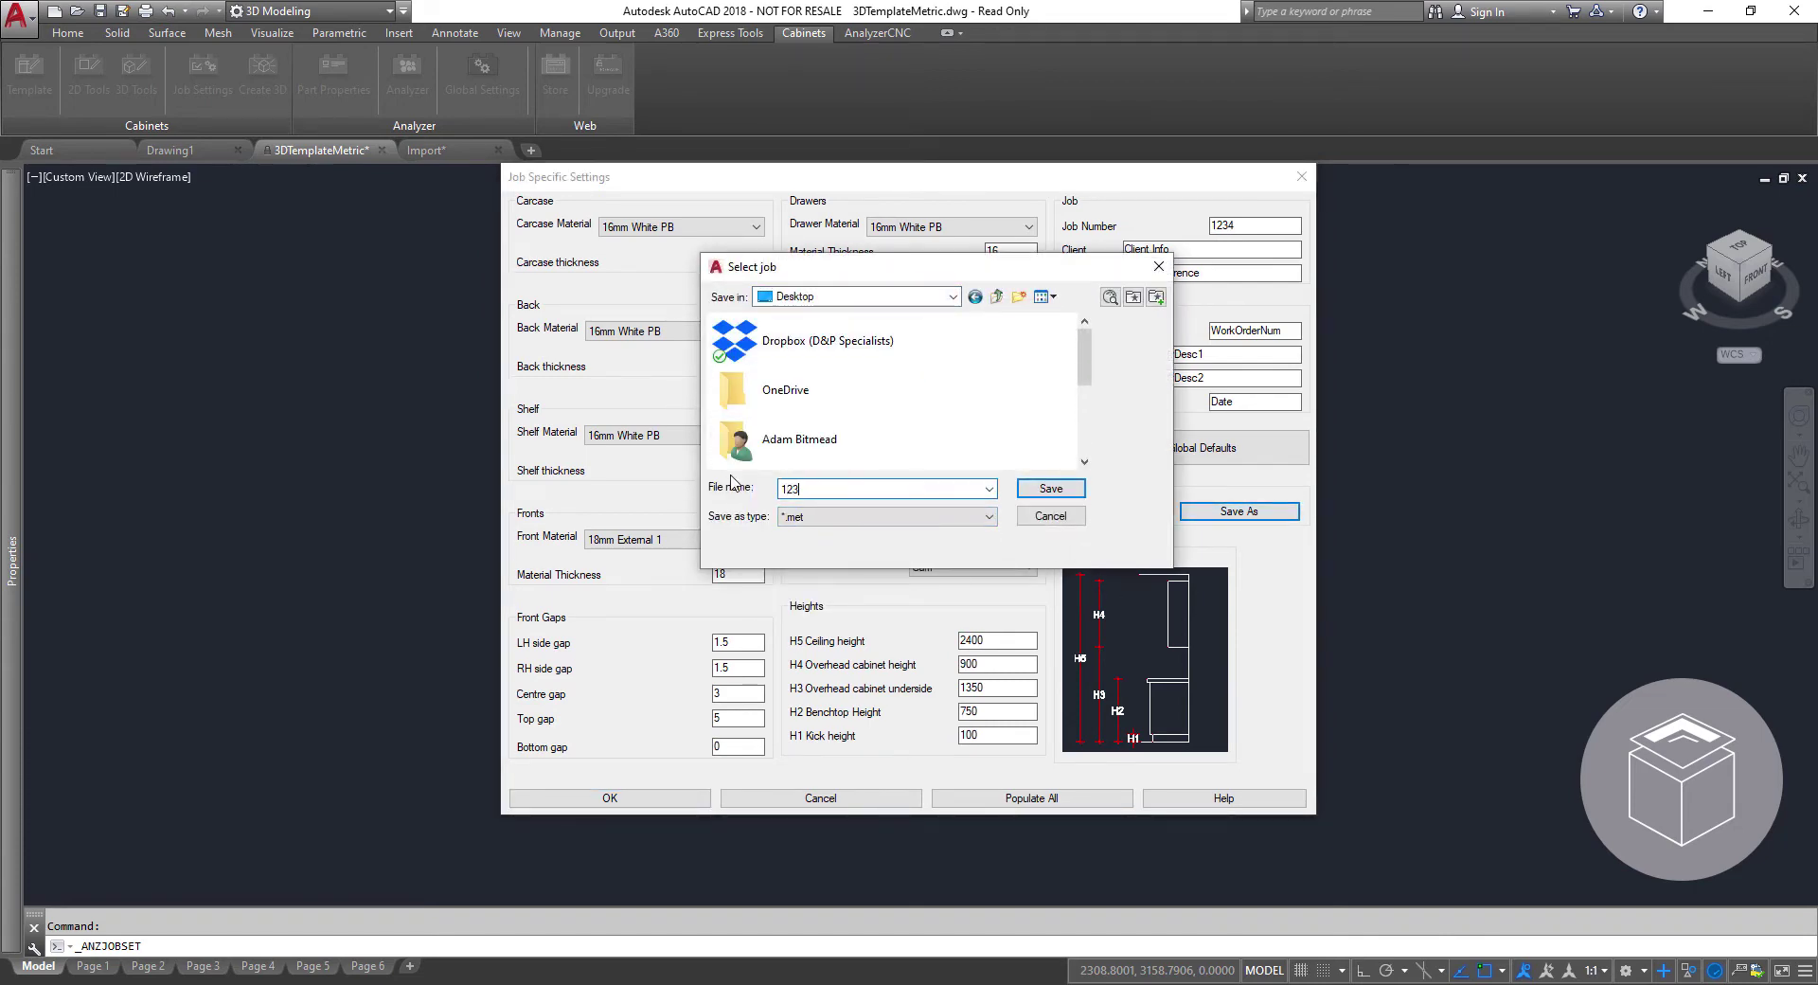
pyautogui.click(1068, 489)
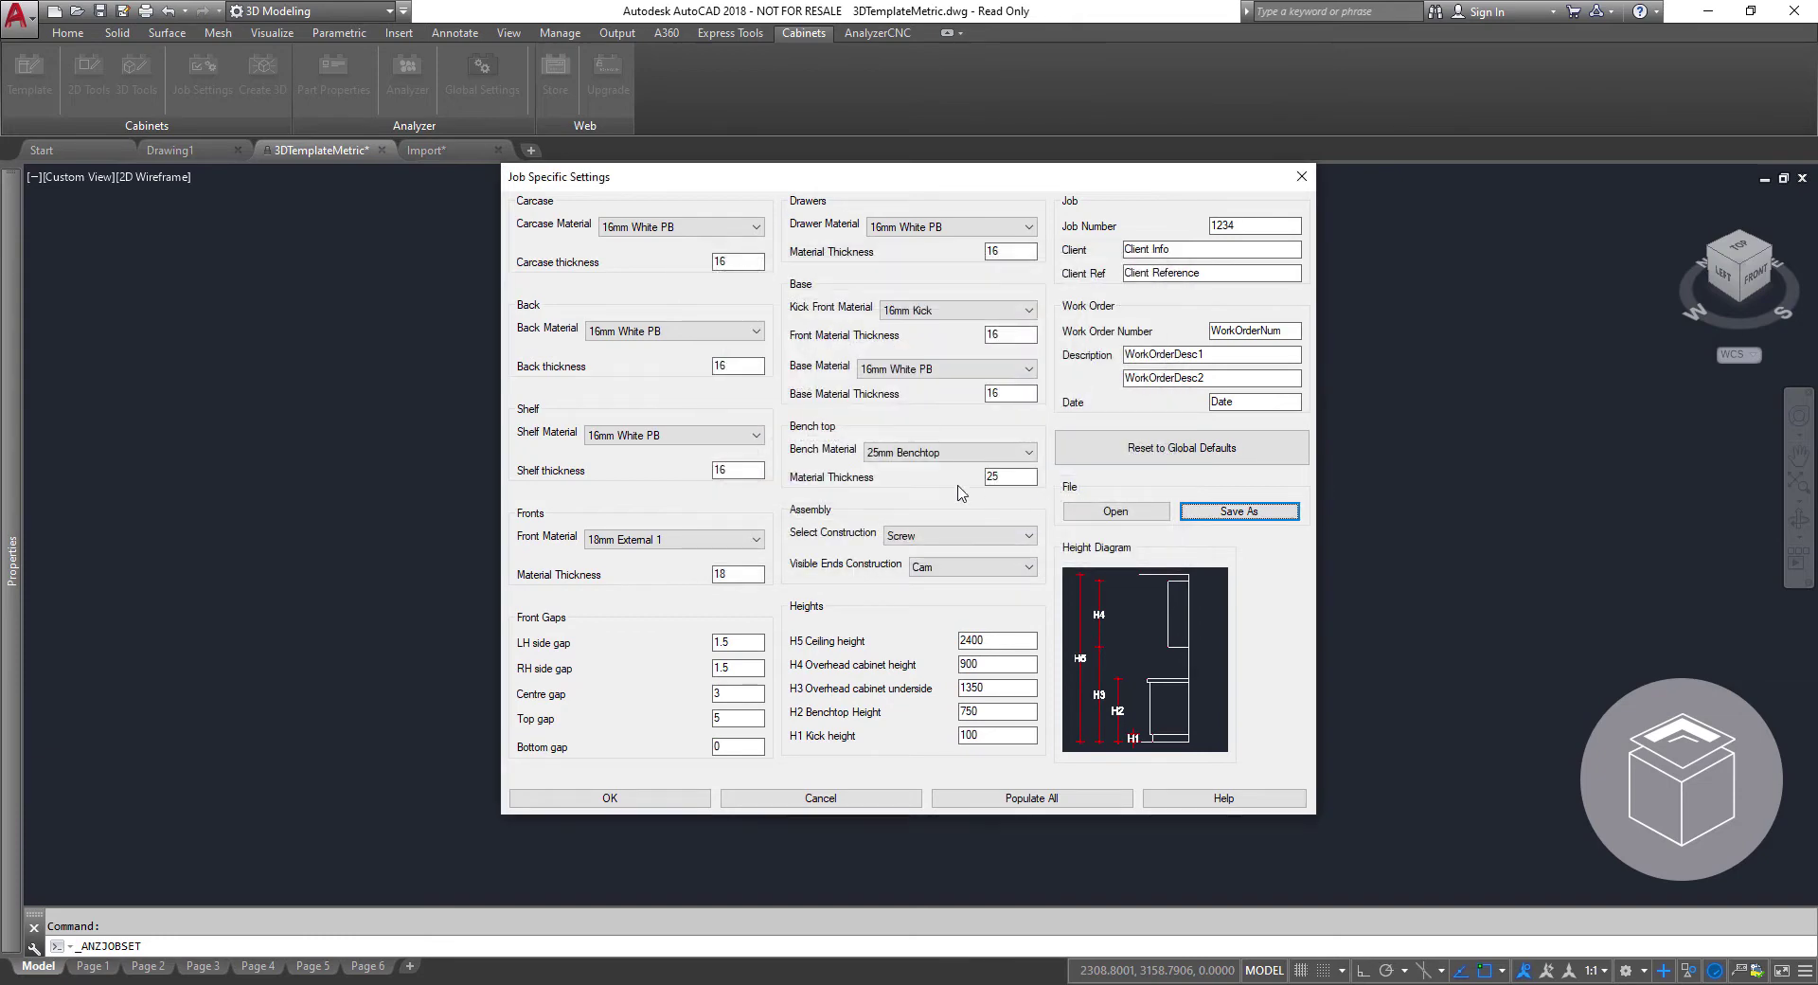
# Populate all cabinets from the plan, then use Hide Cabinets in 3D Tools.
pyautogui.click(1001, 800)
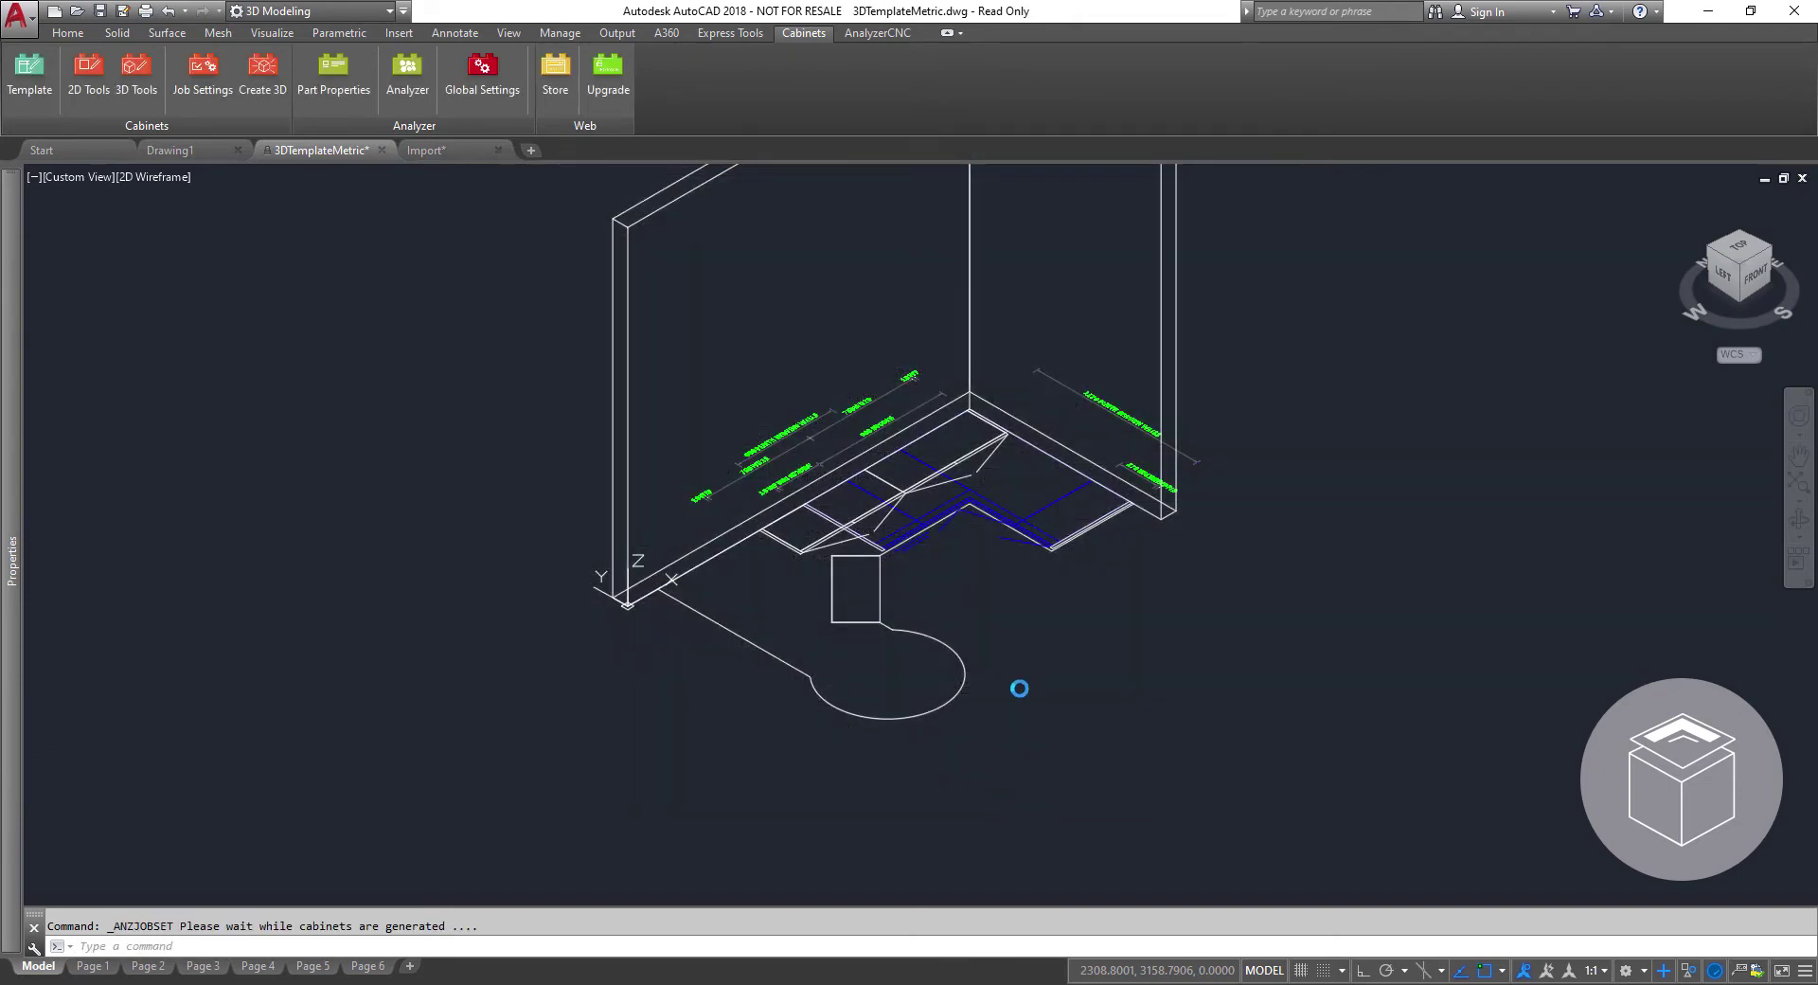
pyautogui.click(143, 94)
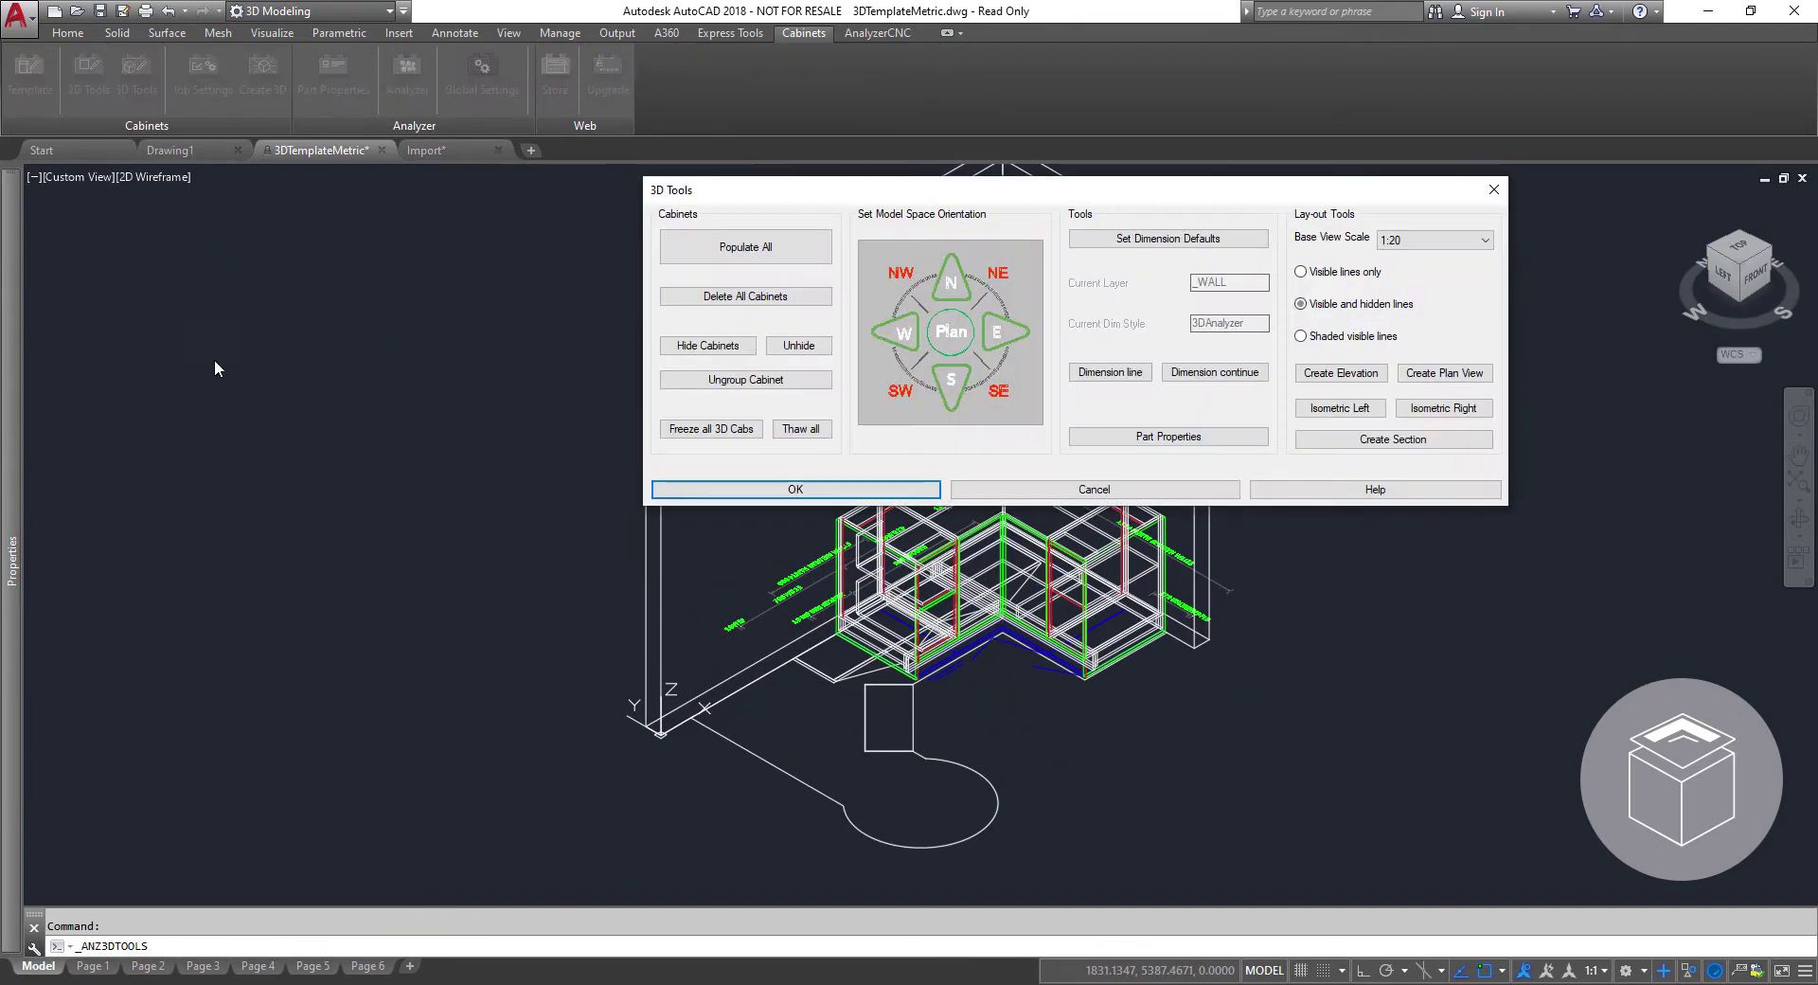
pyautogui.click(717, 345)
pyautogui.scroll(3, 758, 374)
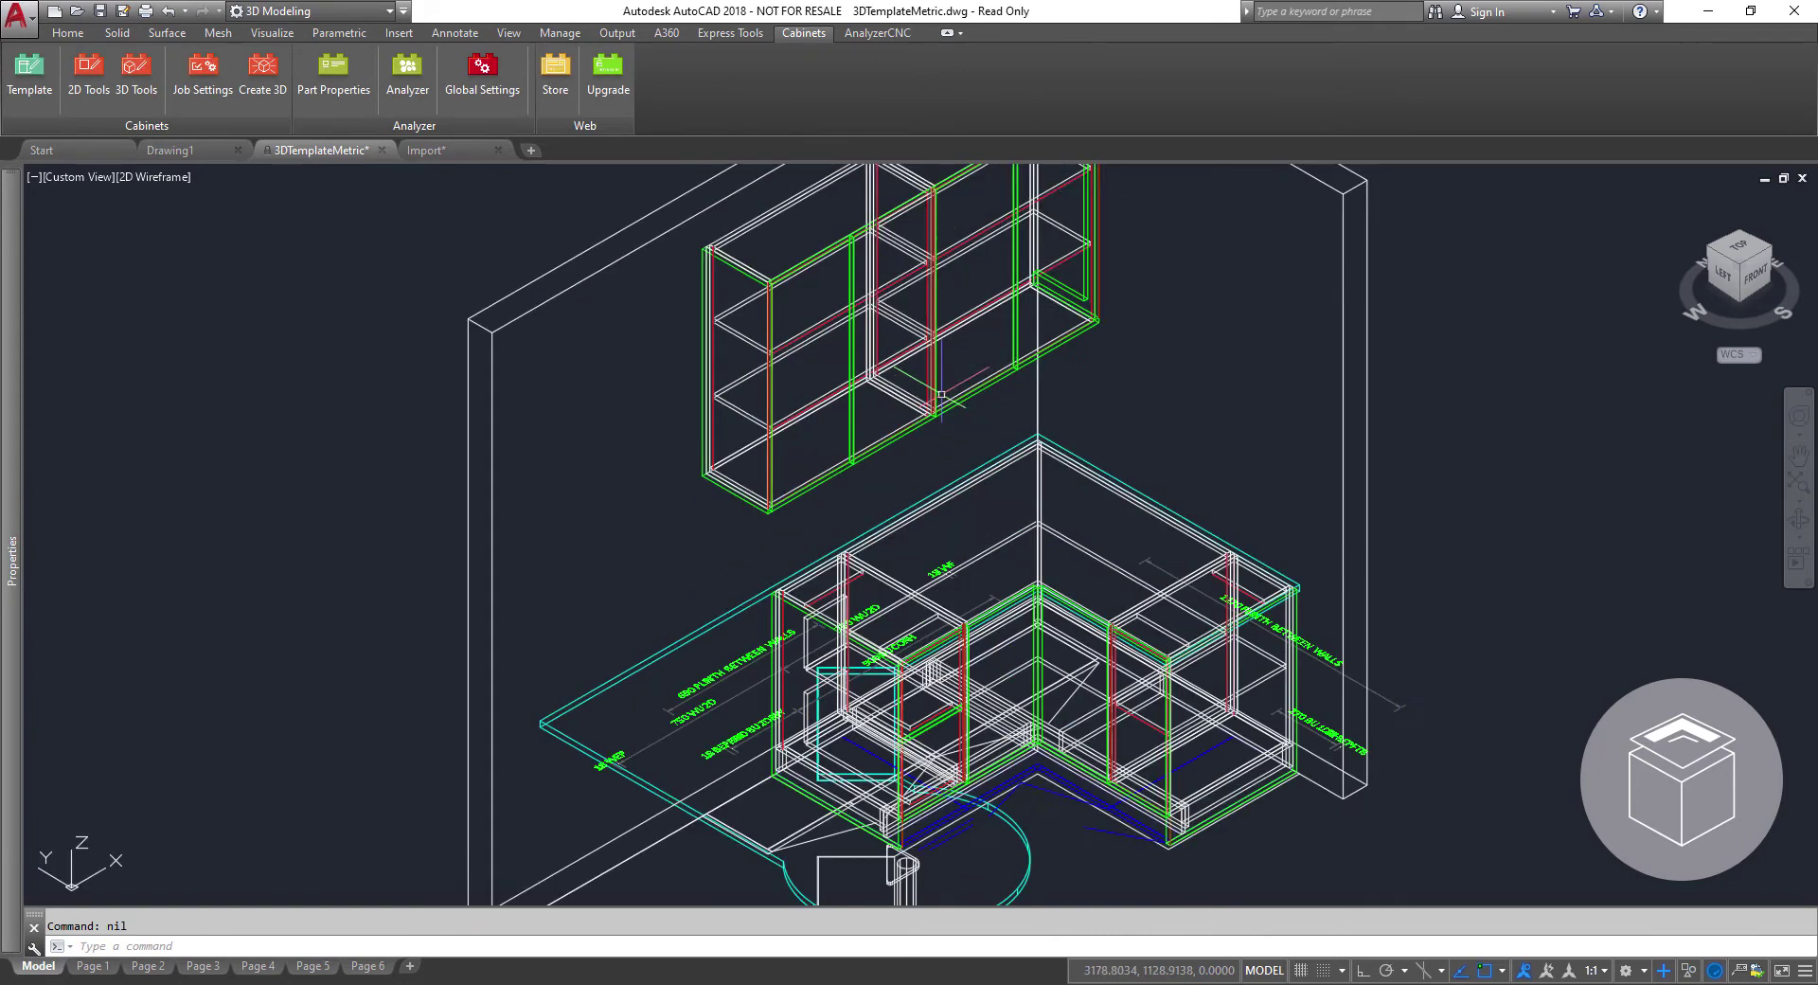
# Set the UCS to Front and draw a 12-high box post beneath the benchtop overhang.
pyautogui.click(67, 32)
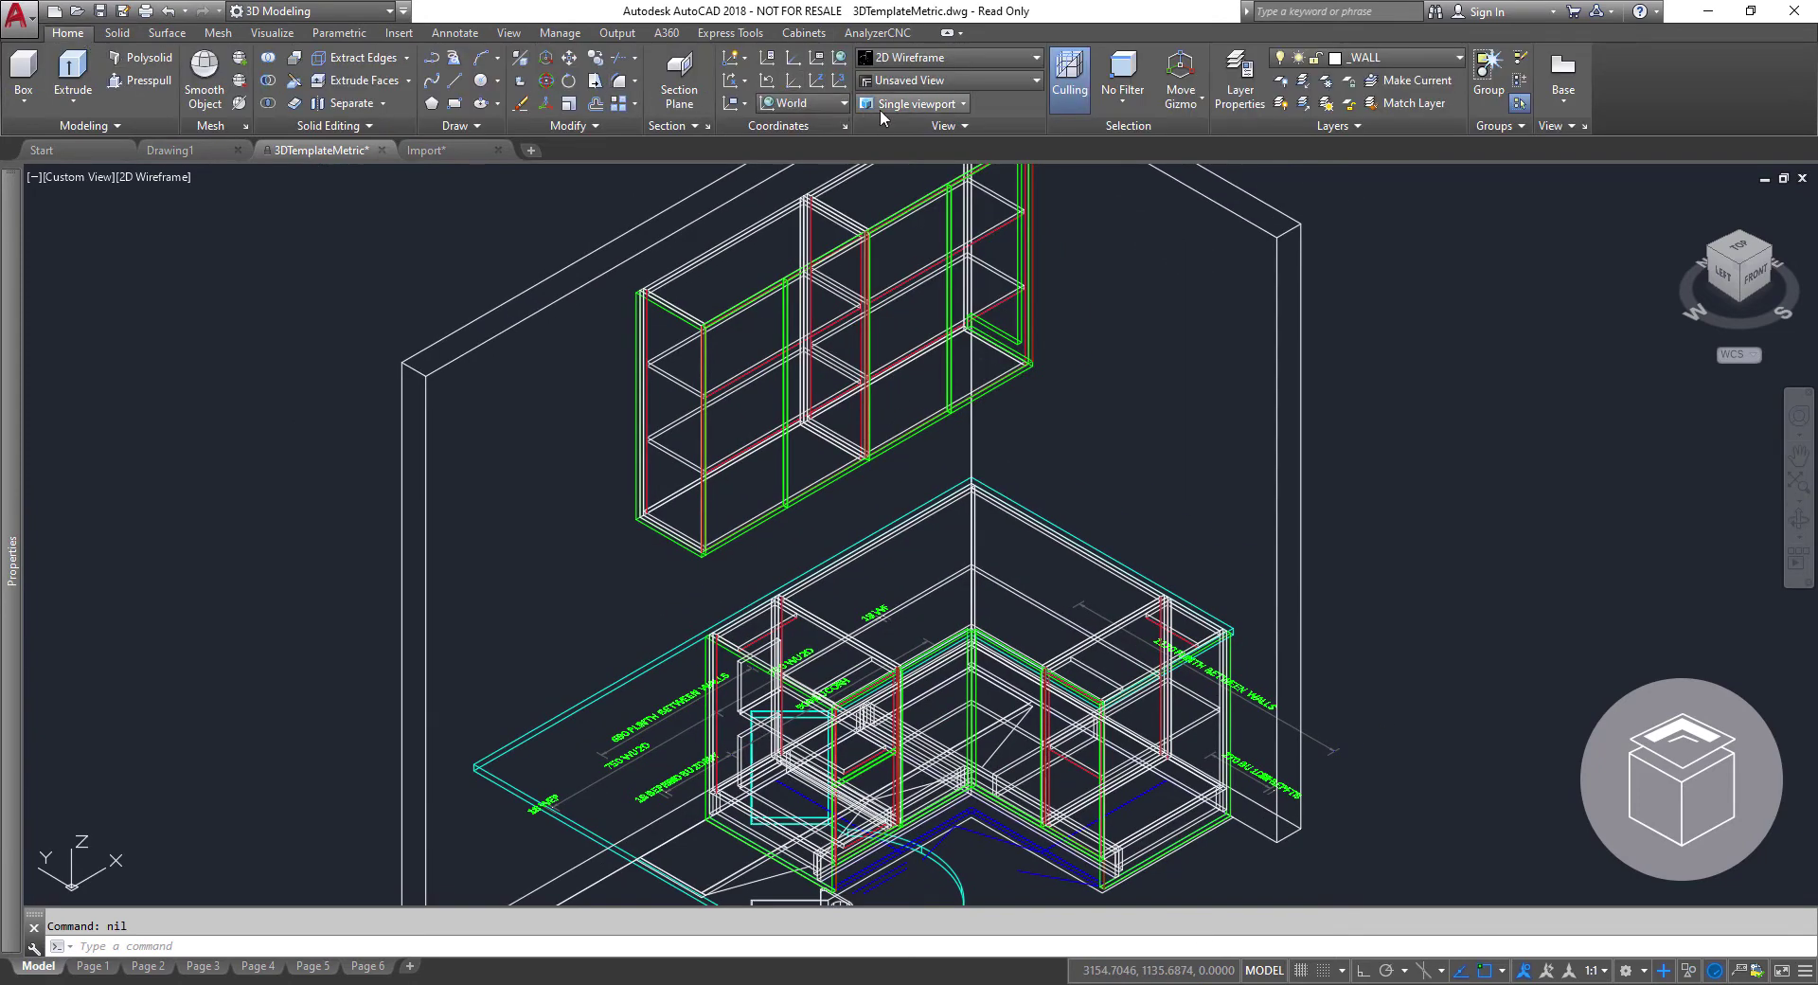
pyautogui.click(805, 103)
pyautogui.click(786, 233)
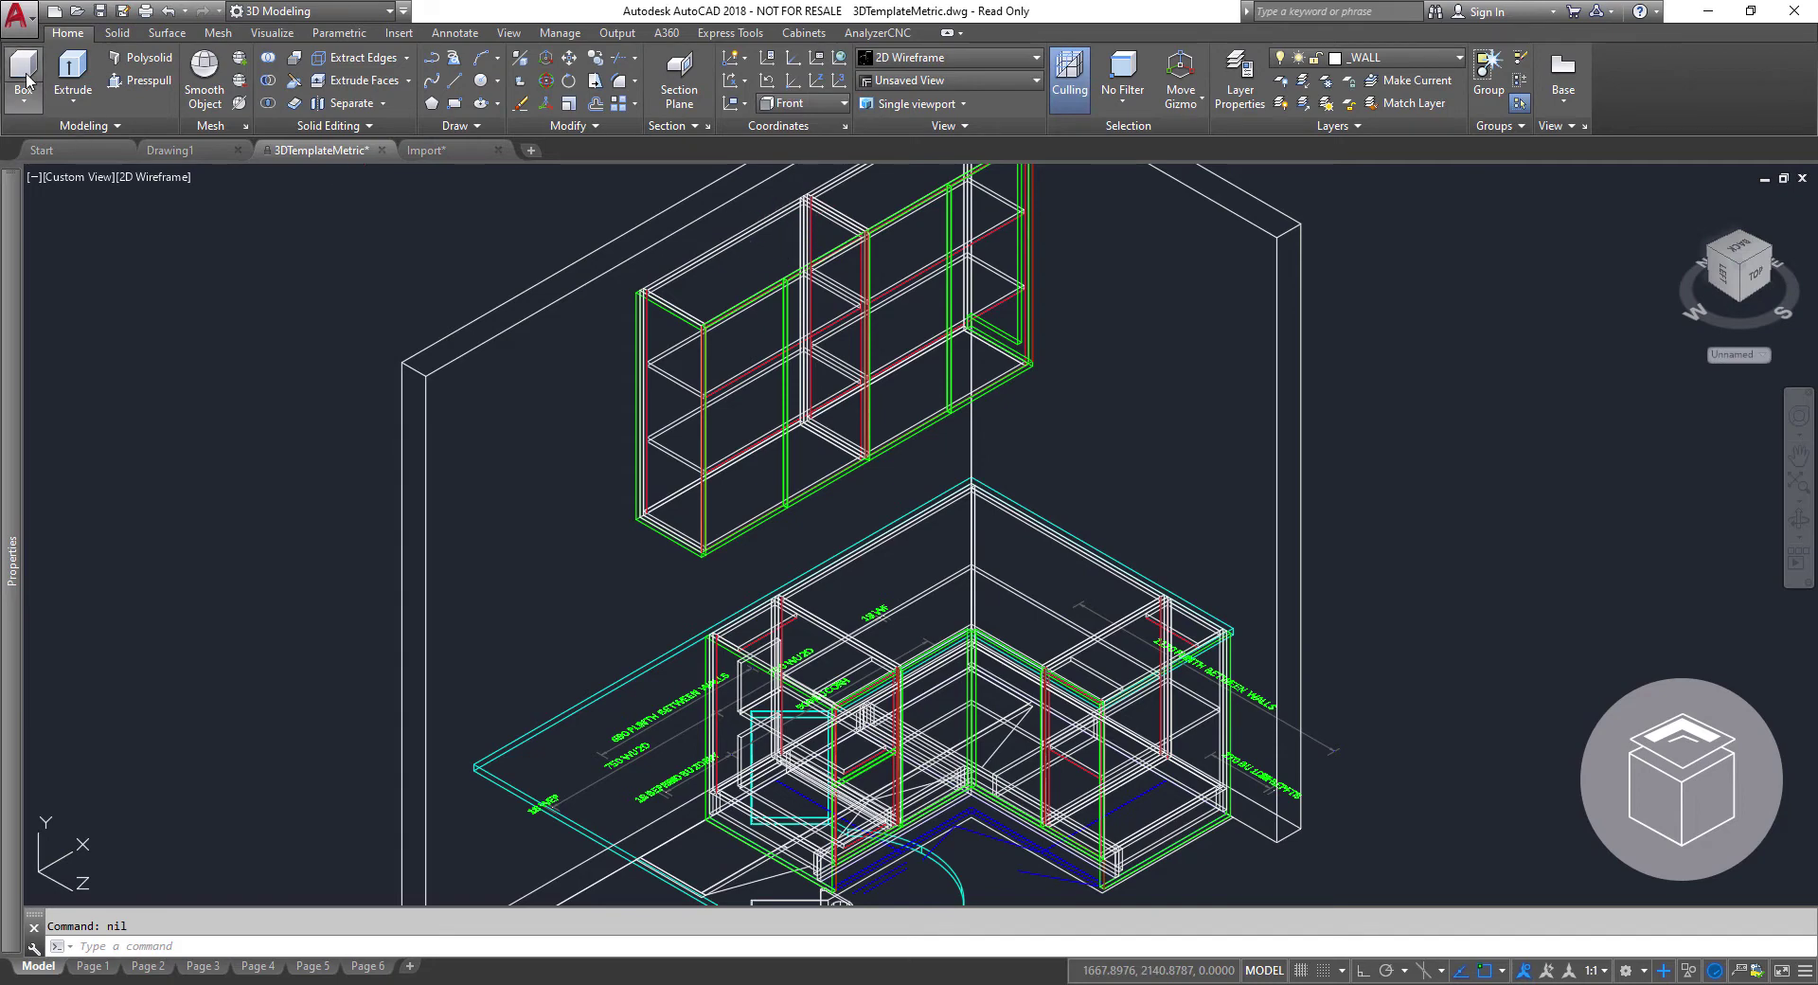
pyautogui.click(23, 76)
pyautogui.click(638, 517)
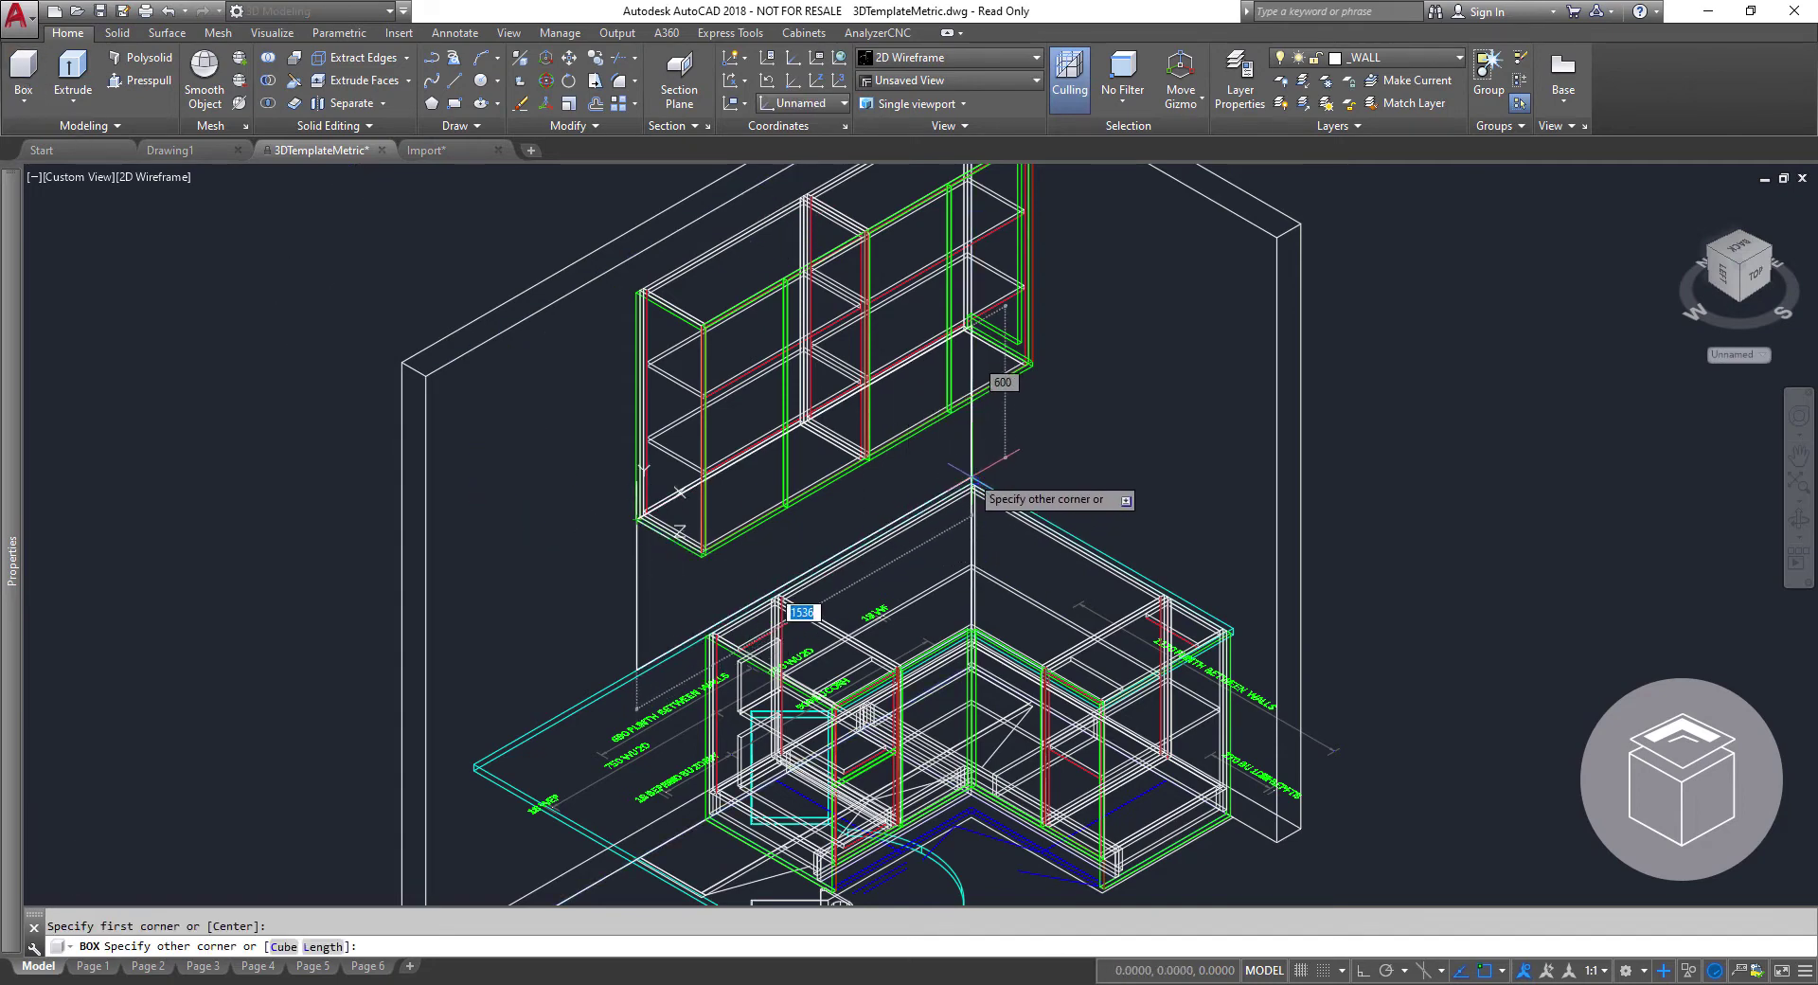
pyautogui.press('Return')
pyautogui.write('12')
pyautogui.press('Return')
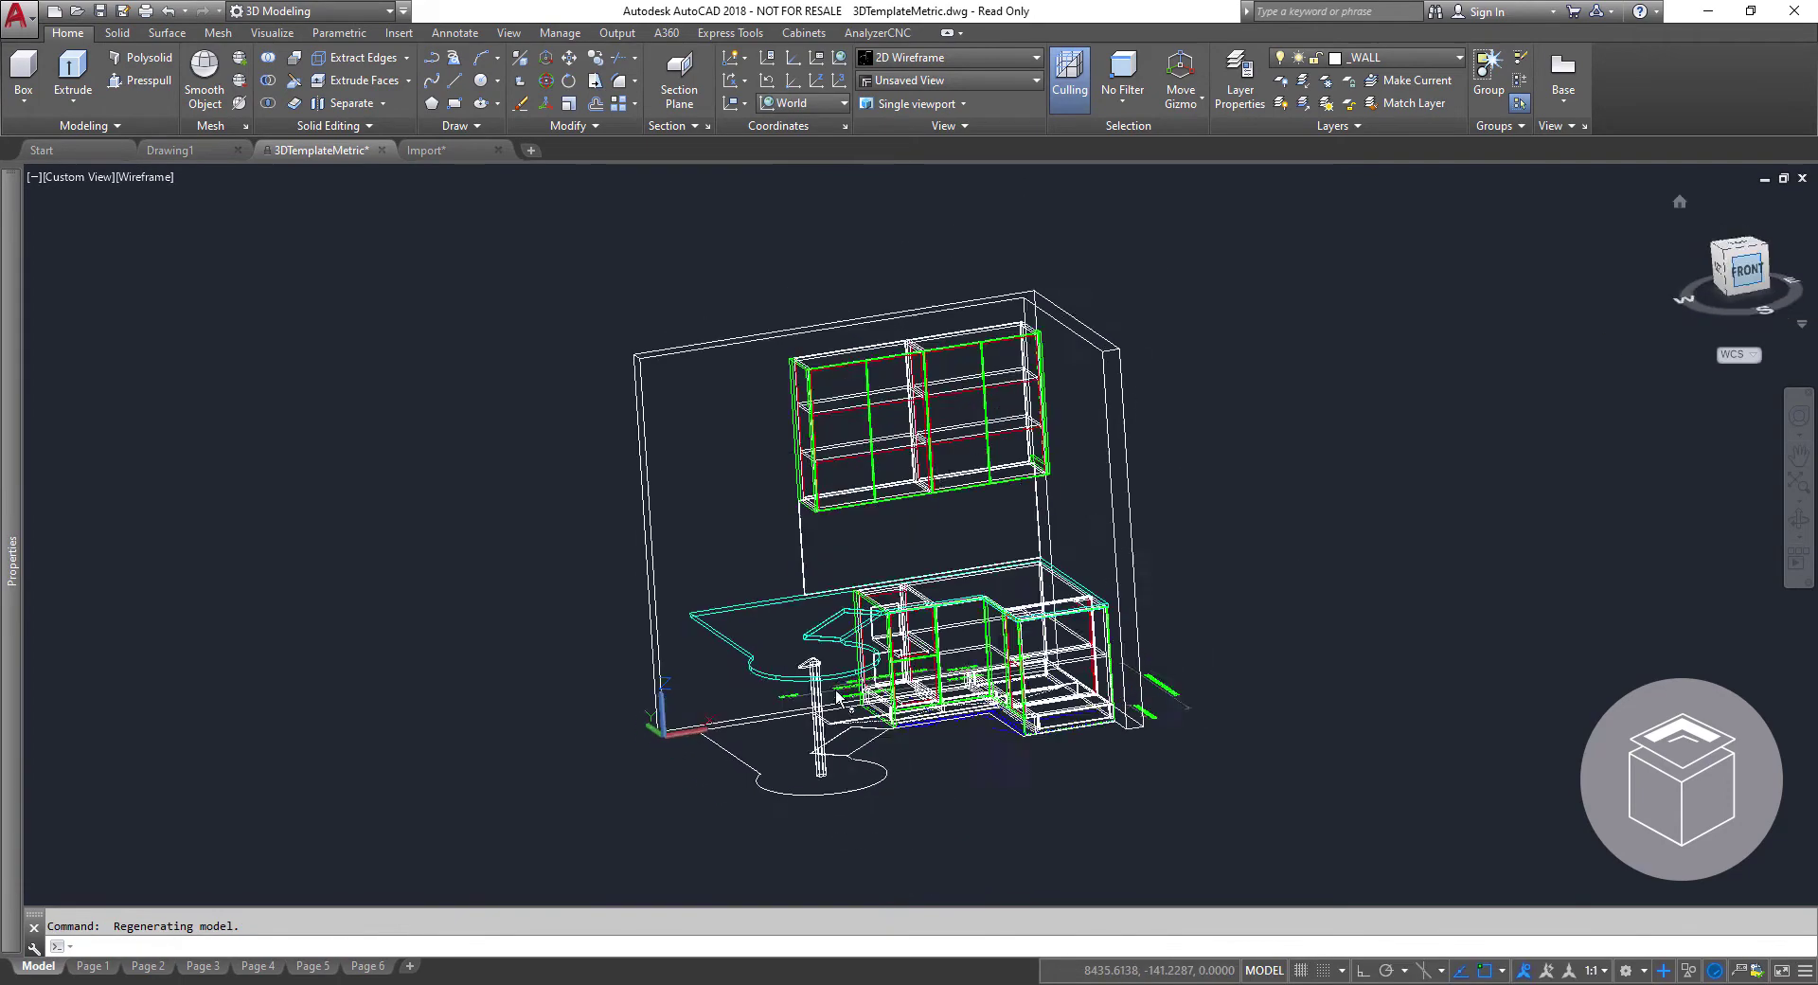
# Select the base-line cabinets, show them in 3D with Cabinets 3D Tools, and orbit to an angled wireframe view.
pyautogui.click(602, 716)
pyautogui.click(1258, 822)
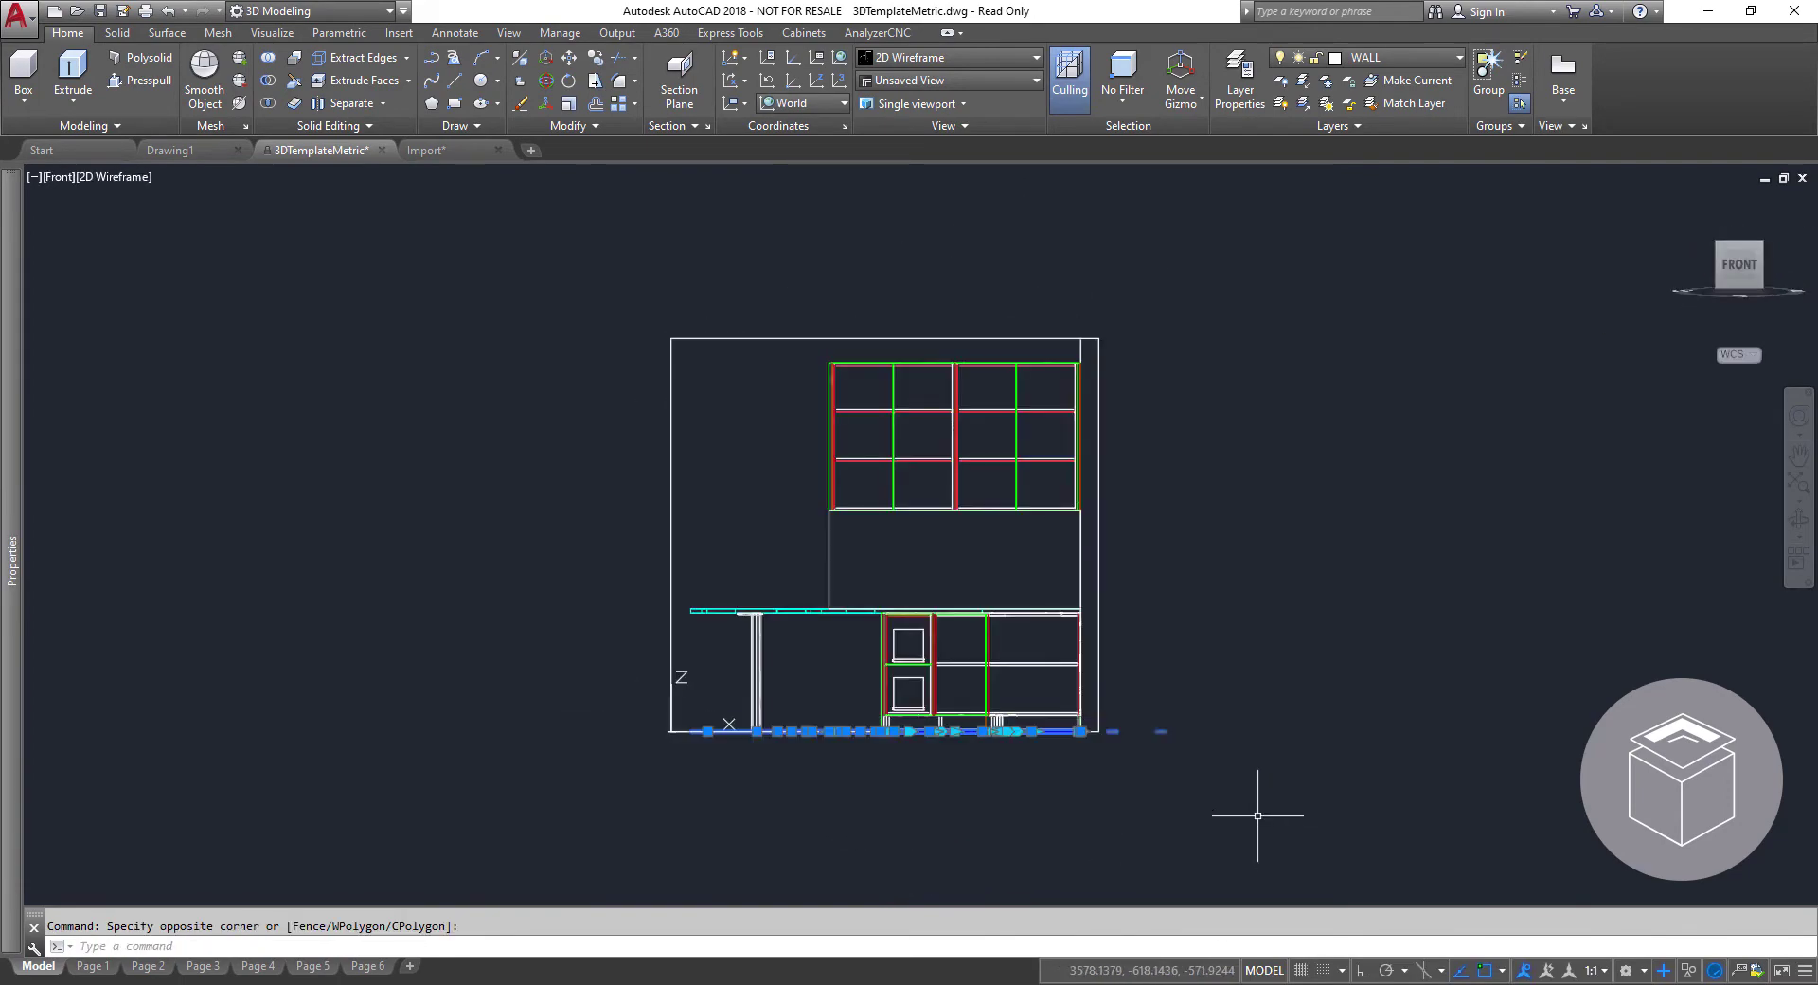
pyautogui.click(802, 34)
pyautogui.click(123, 86)
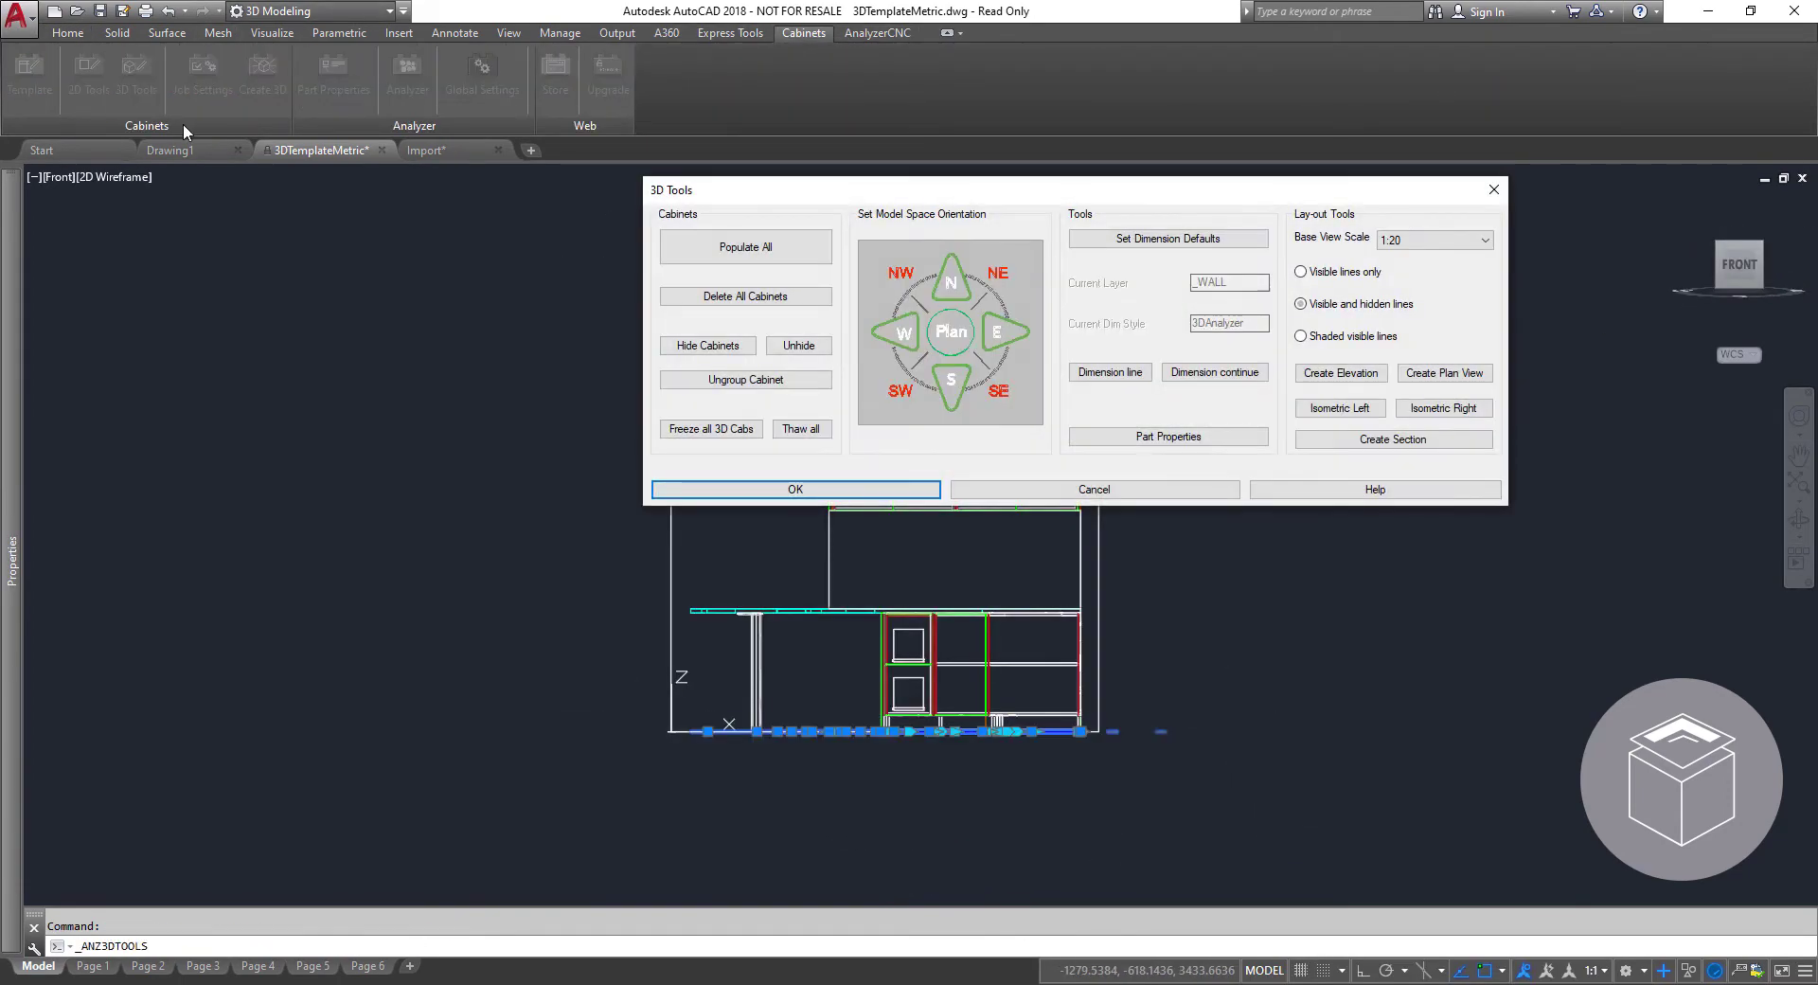
pyautogui.click(698, 349)
pyautogui.keyDown('shift'); pyautogui.moveTo(1677, 204); pyautogui.dragTo(103, 627, button='middle'); pyautogui.keyUp('shift')
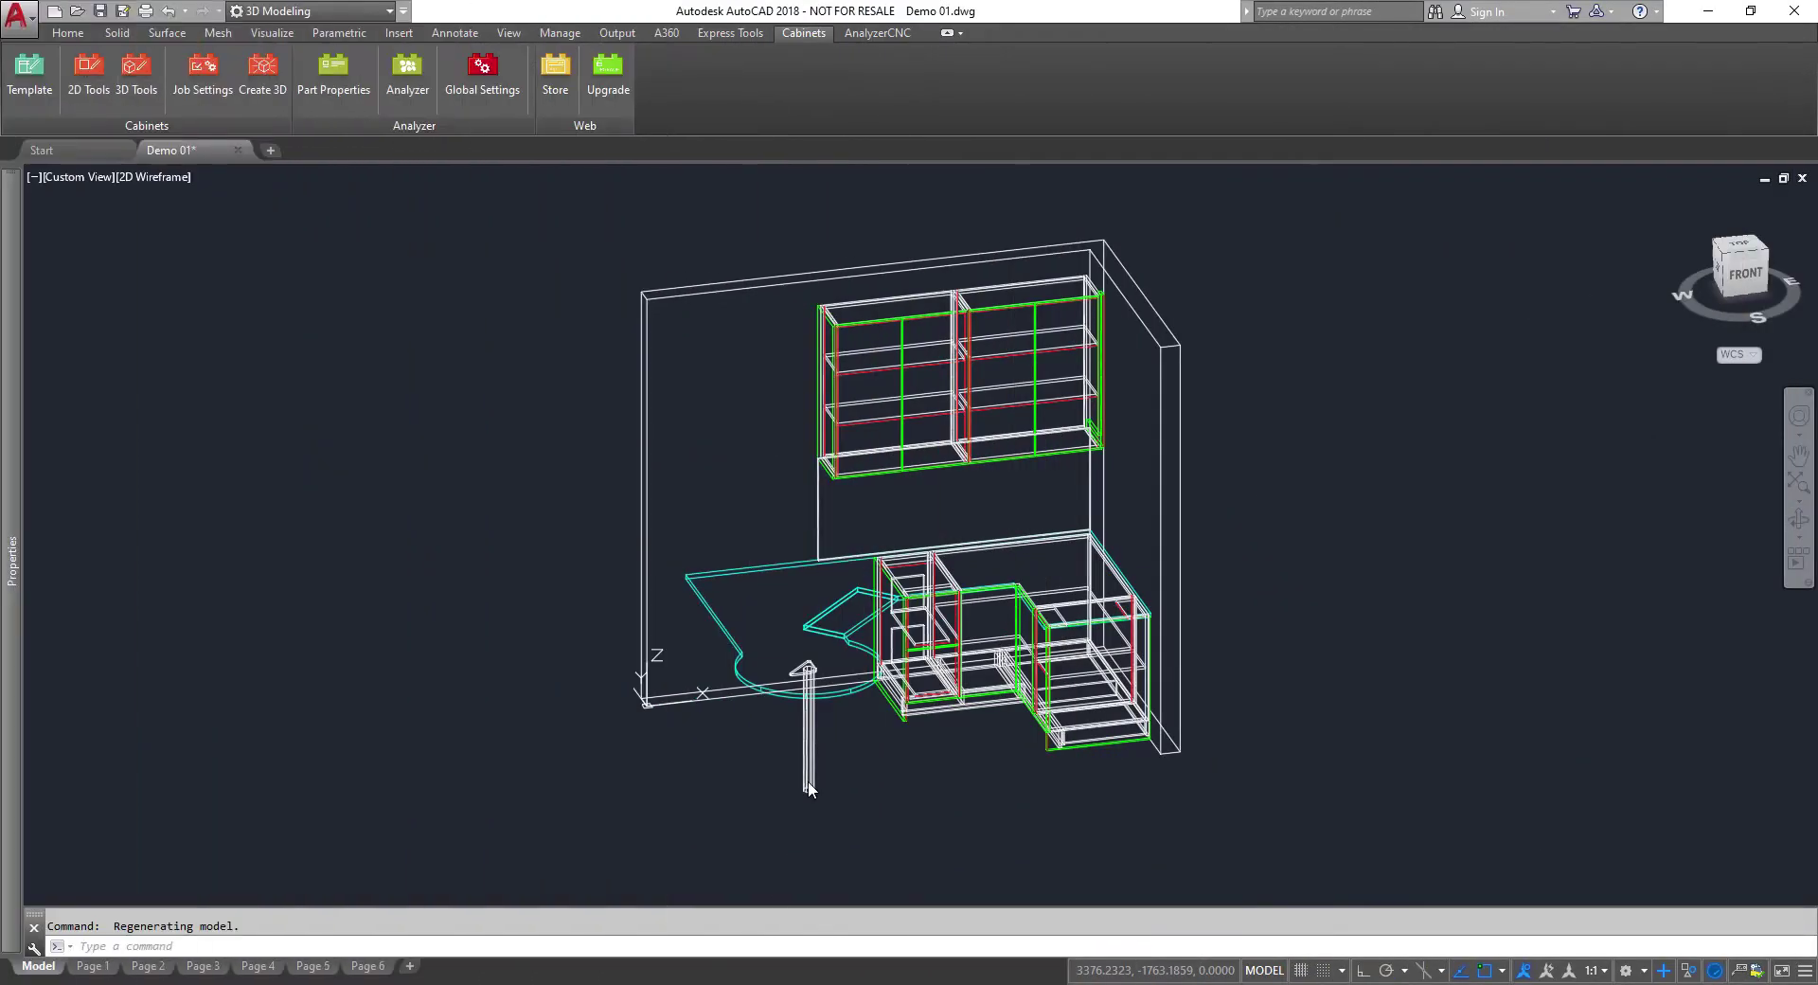
# Crossing-select the walls and corner post and hide them with 3D Tools.
pyautogui.click(838, 829)
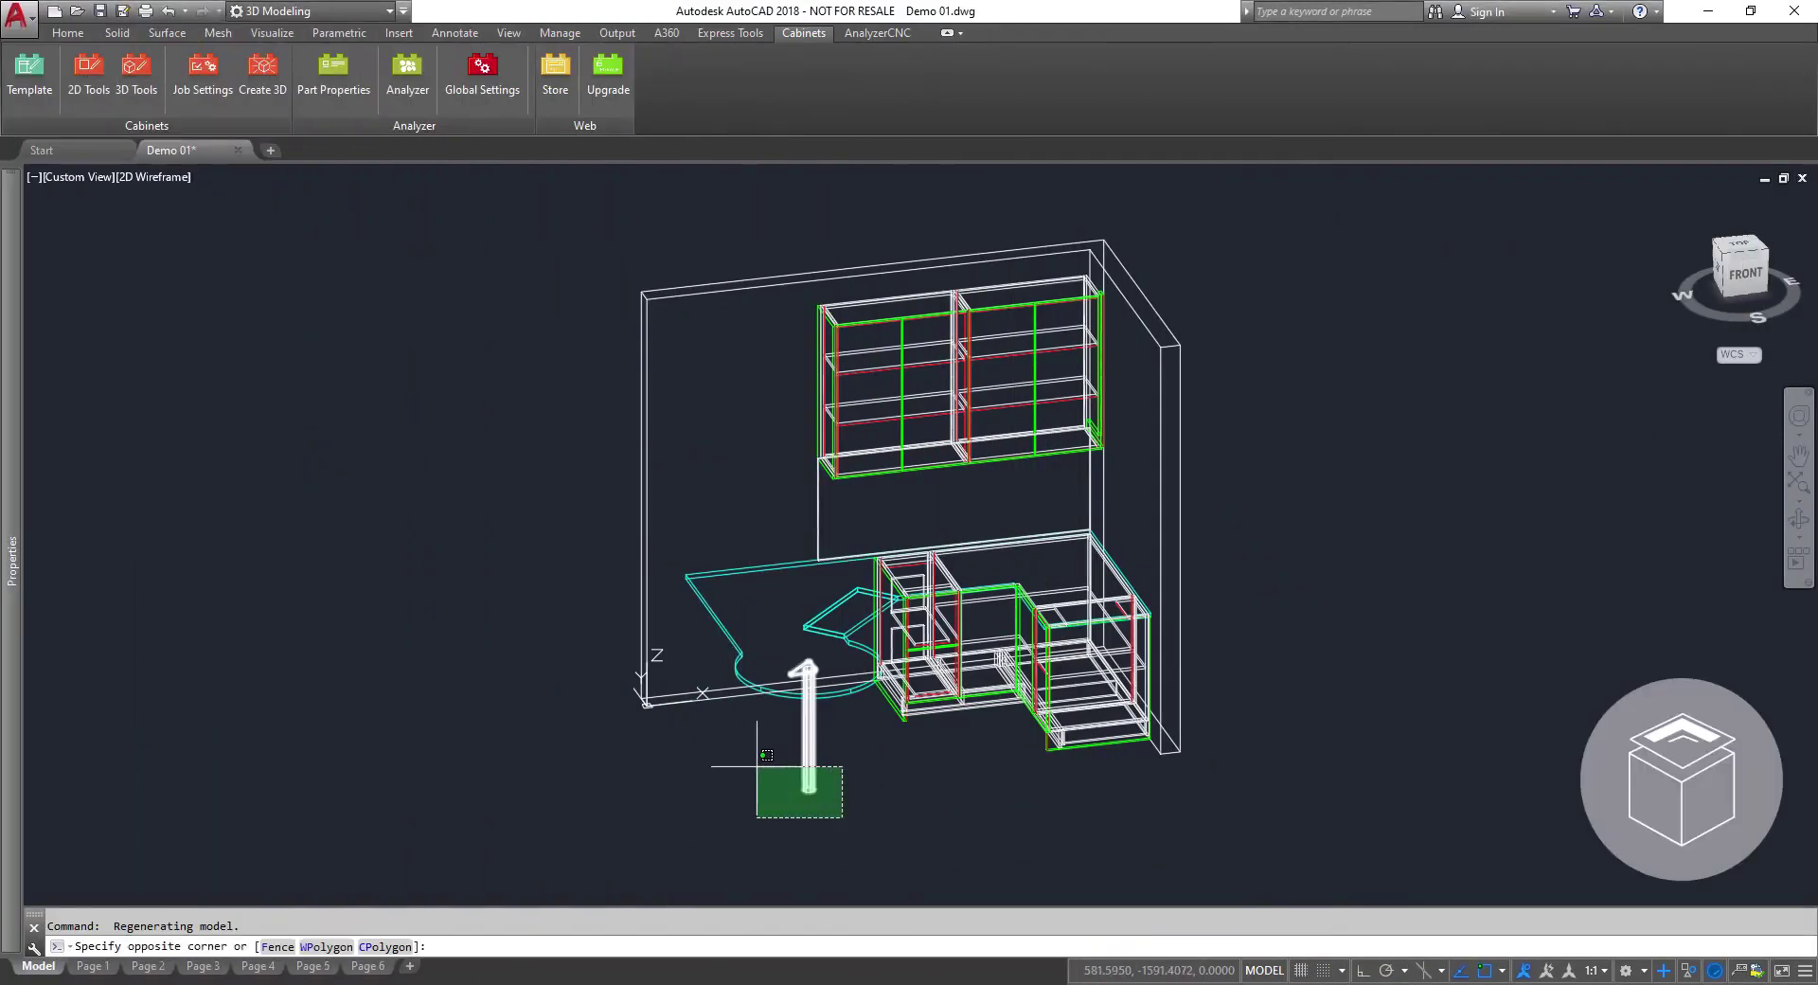
pyautogui.click(578, 599)
pyautogui.click(136, 71)
pyautogui.click(517, 494)
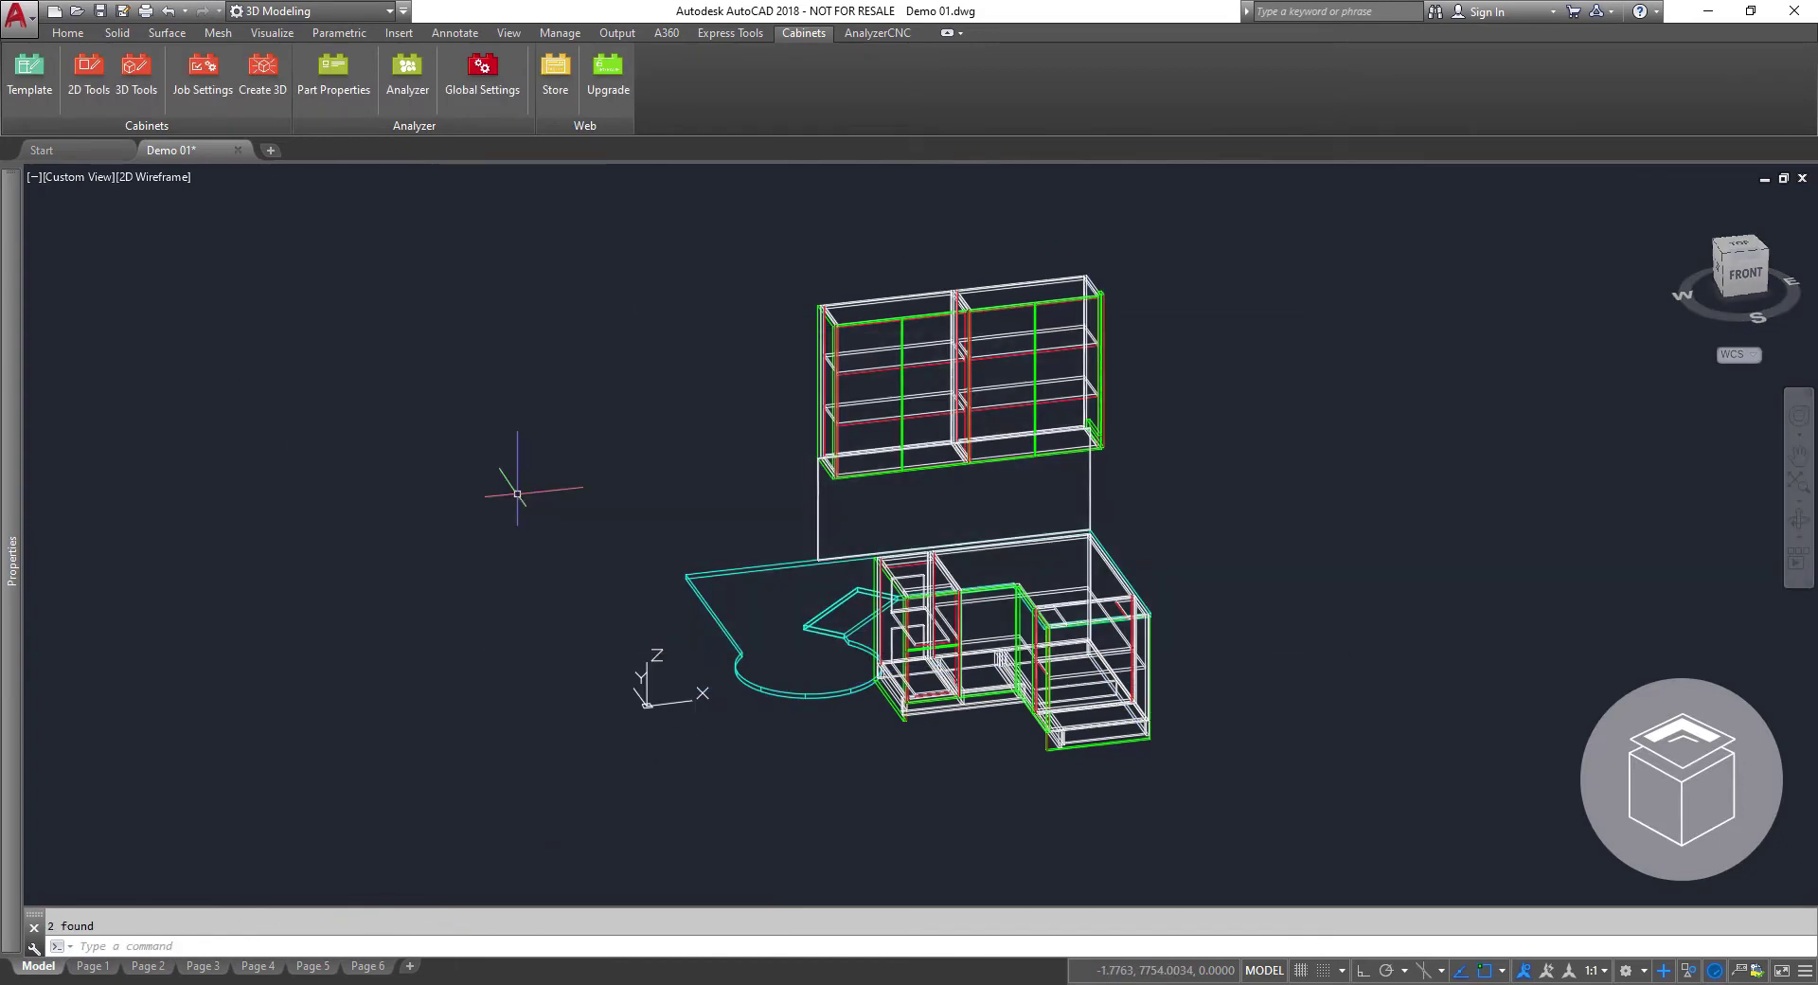
# Pan the model left and window-select the three loose parts.
pyautogui.moveTo(837, 661); pyautogui.dragTo(545, 666, button='middle')
pyautogui.click(544, 666)
pyautogui.click(389, 521)
# Put the Pinboard in the Extras assembly with Set Next on, as No Drill 12mm Eco Panel, and save.
pyautogui.click(333, 71)
pyautogui.moveTo(848, 225); pyautogui.dragTo(1136, 206)
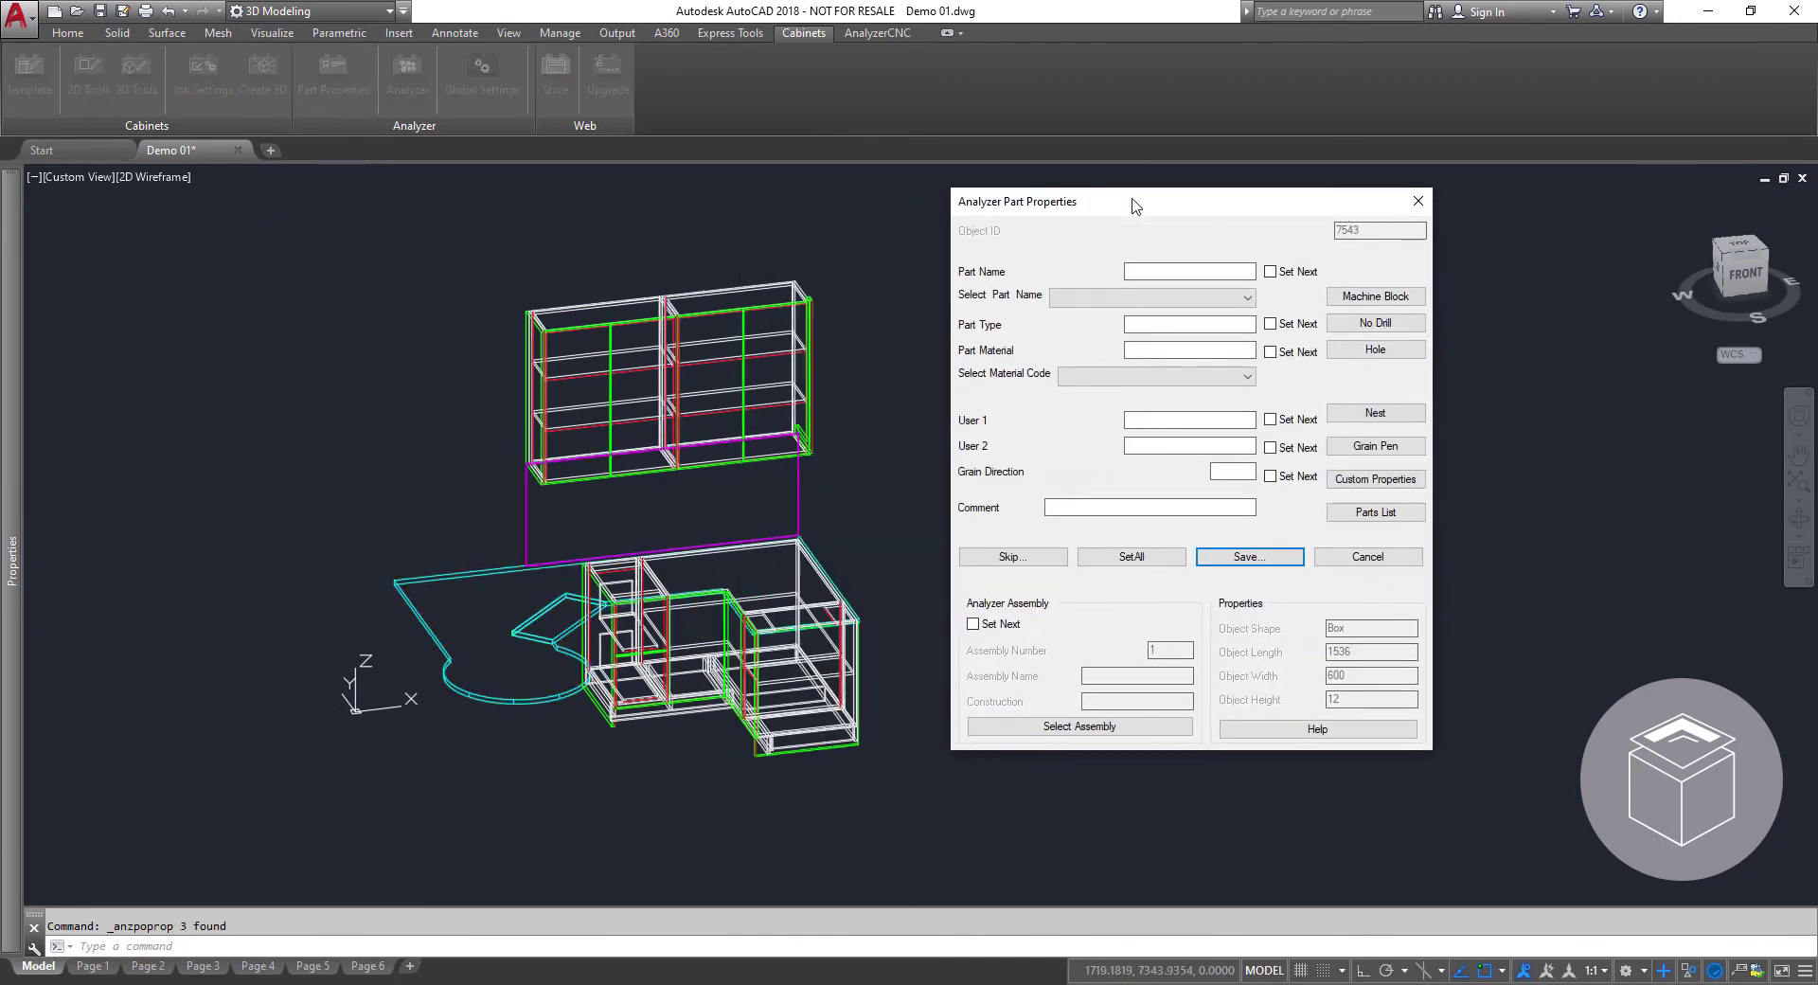
pyautogui.click(1026, 735)
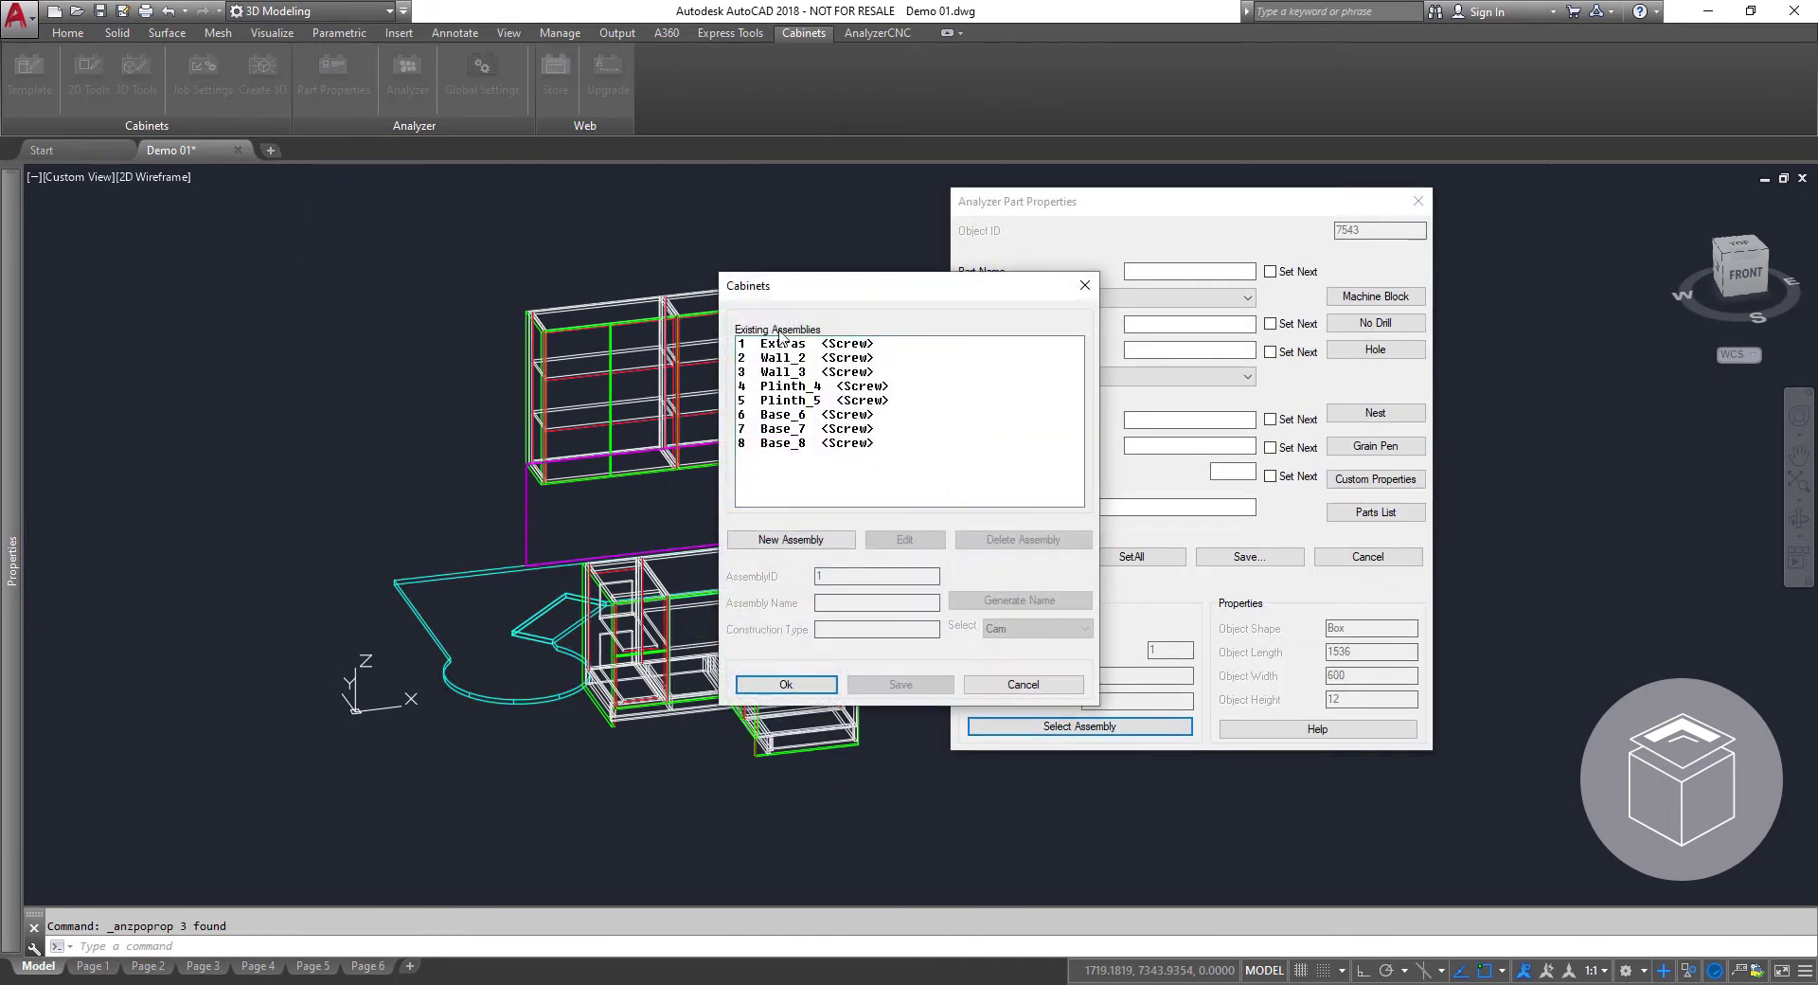
pyautogui.click(739, 347)
pyautogui.click(767, 688)
pyautogui.click(989, 626)
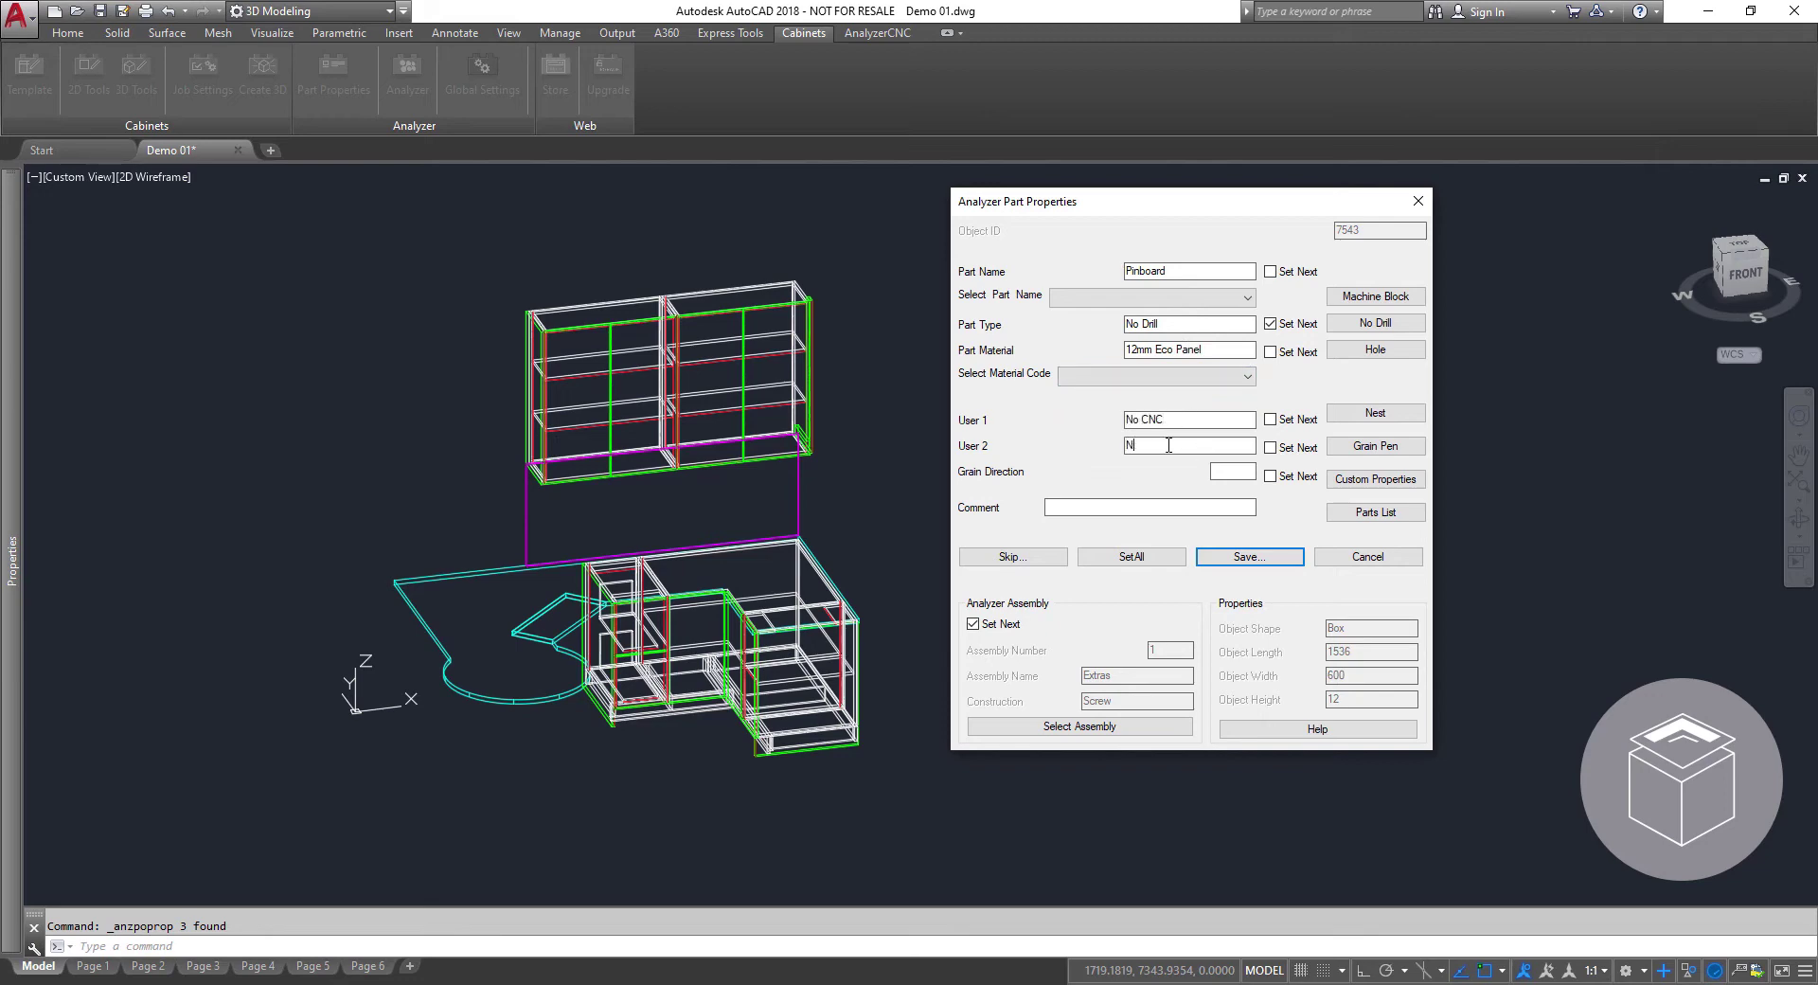
pyautogui.click(1225, 555)
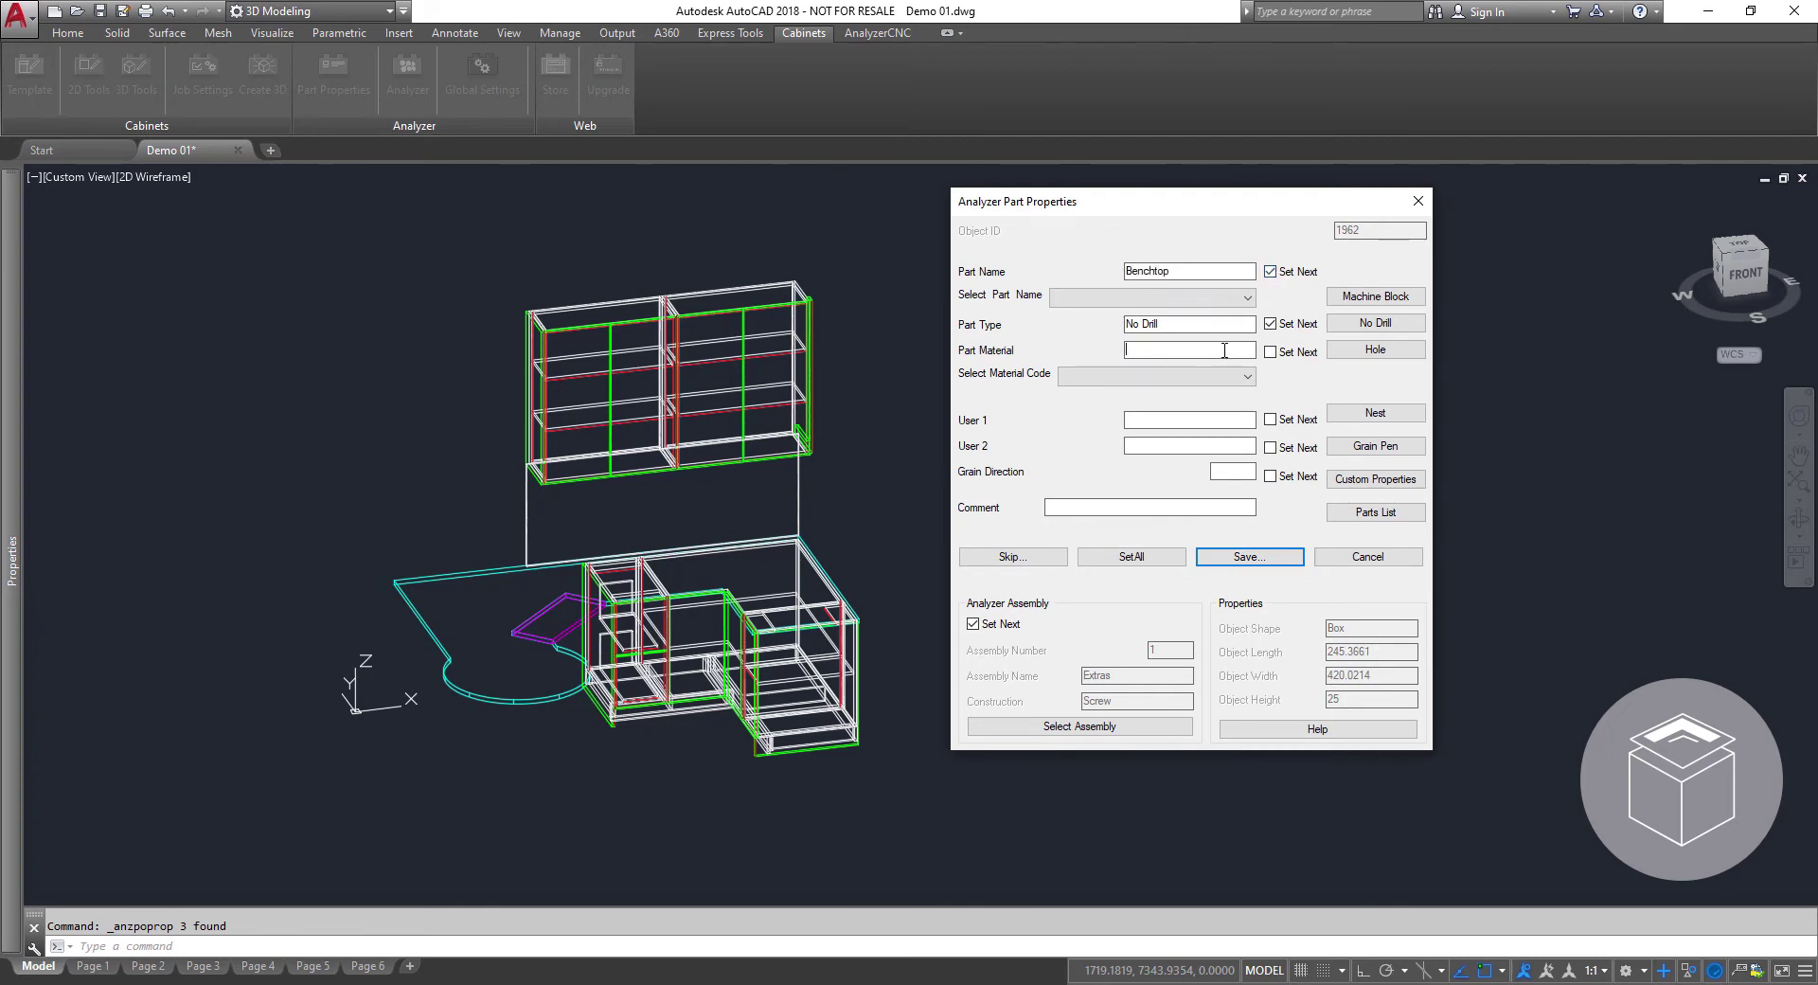
# Save both remaining parts as Benchtops in 25mm Benchtop material for nesting.
pyautogui.click(1248, 376)
pyautogui.moveTo(1247, 426); pyautogui.dragTo(1246, 568)
pyautogui.click(1127, 486)
pyautogui.click(1246, 560)
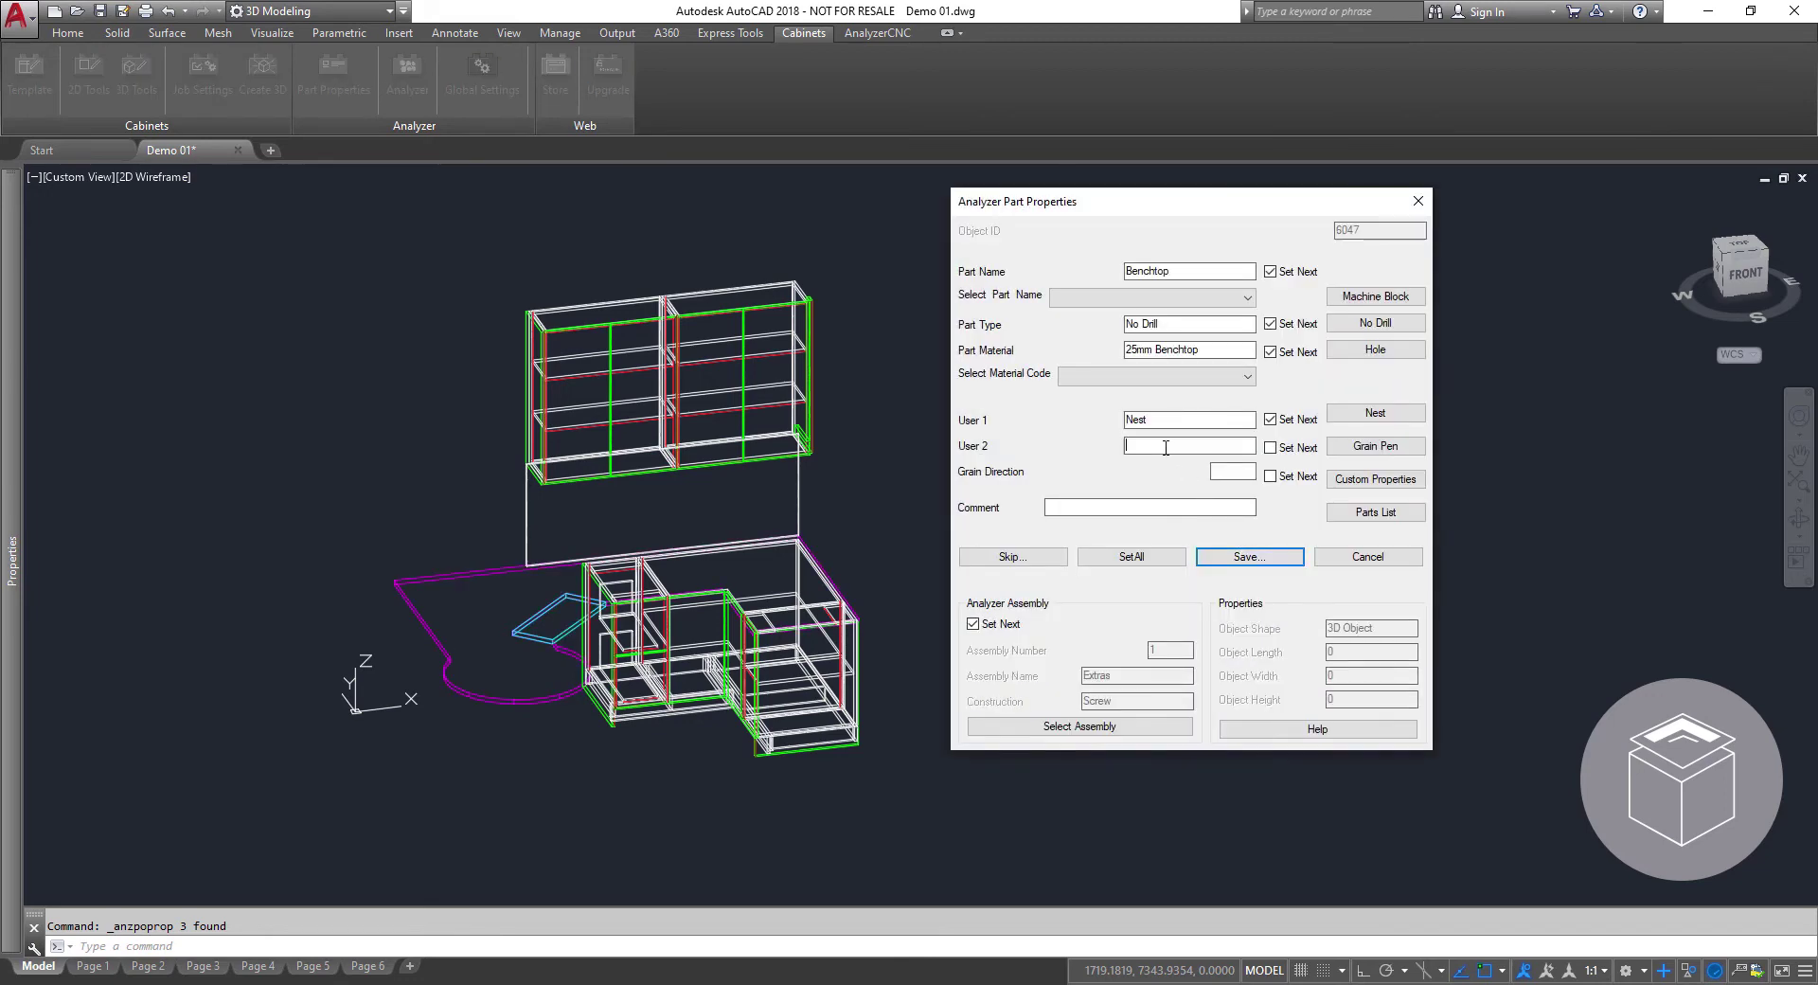
pyautogui.click(1248, 561)
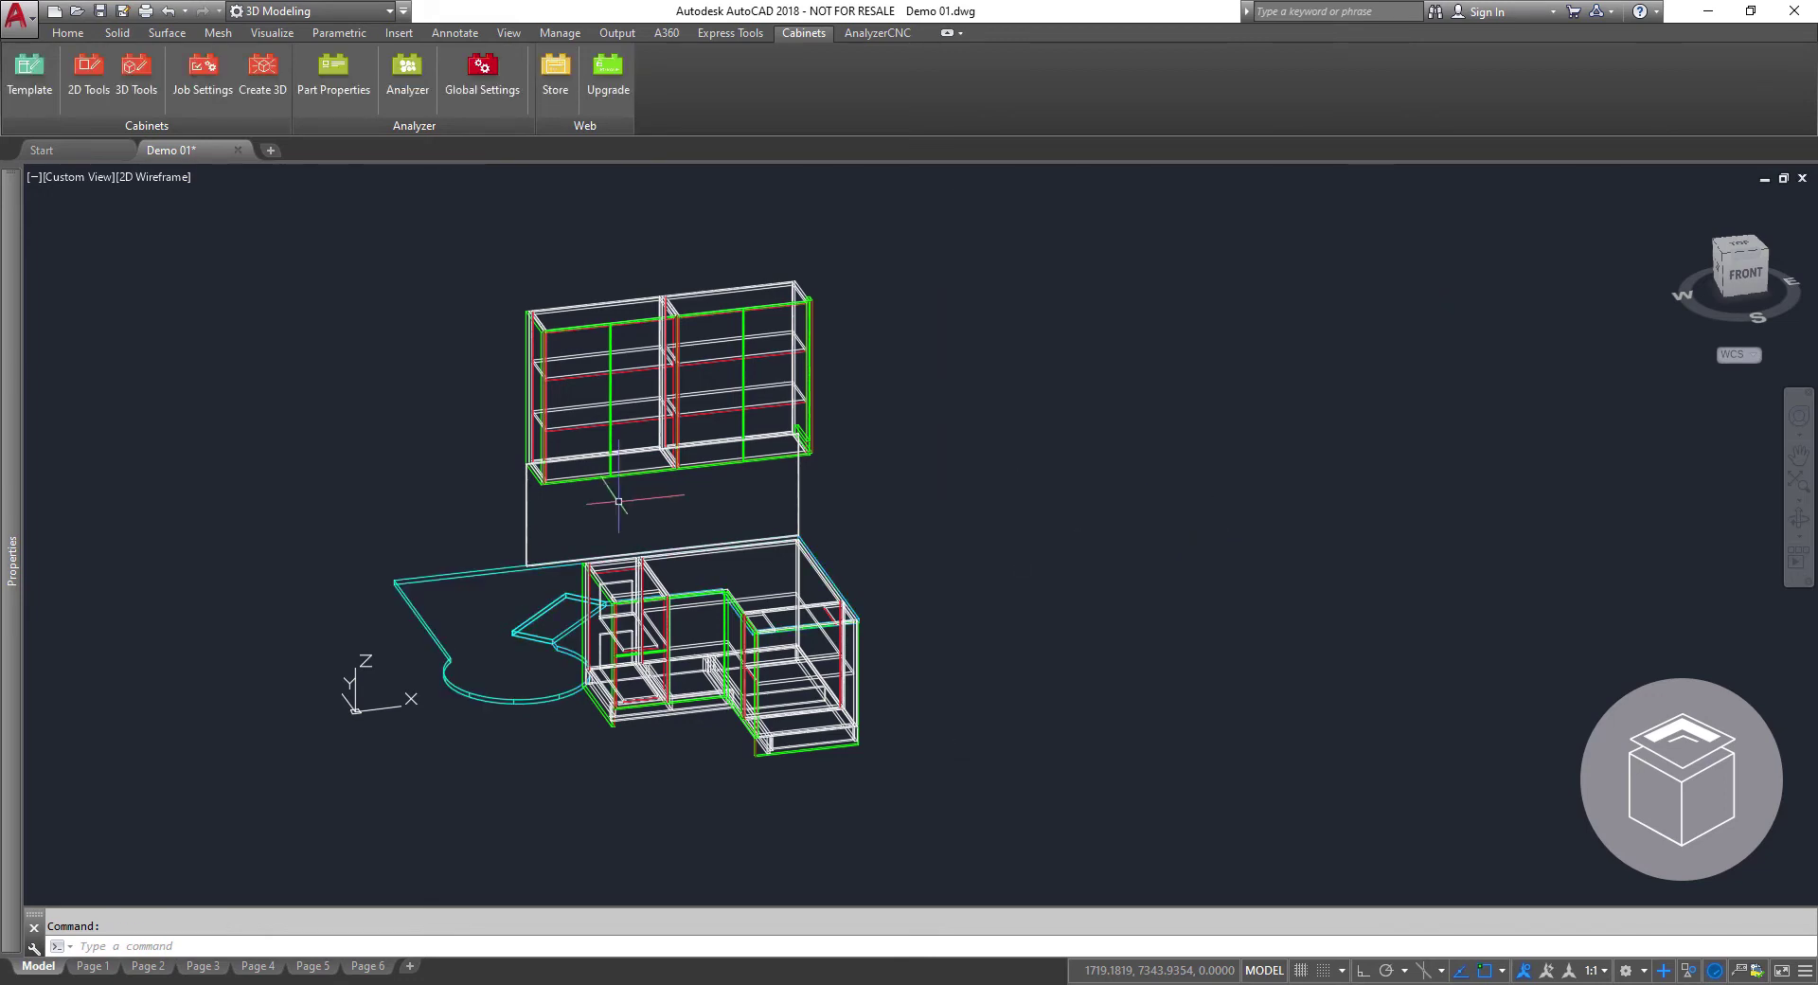
# Send the whole window-selected model to Analyzer and dismiss the wall layer message.
pyautogui.click(389, 87)
pyautogui.click(529, 199)
pyautogui.click(1176, 851)
pyautogui.click(997, 531)
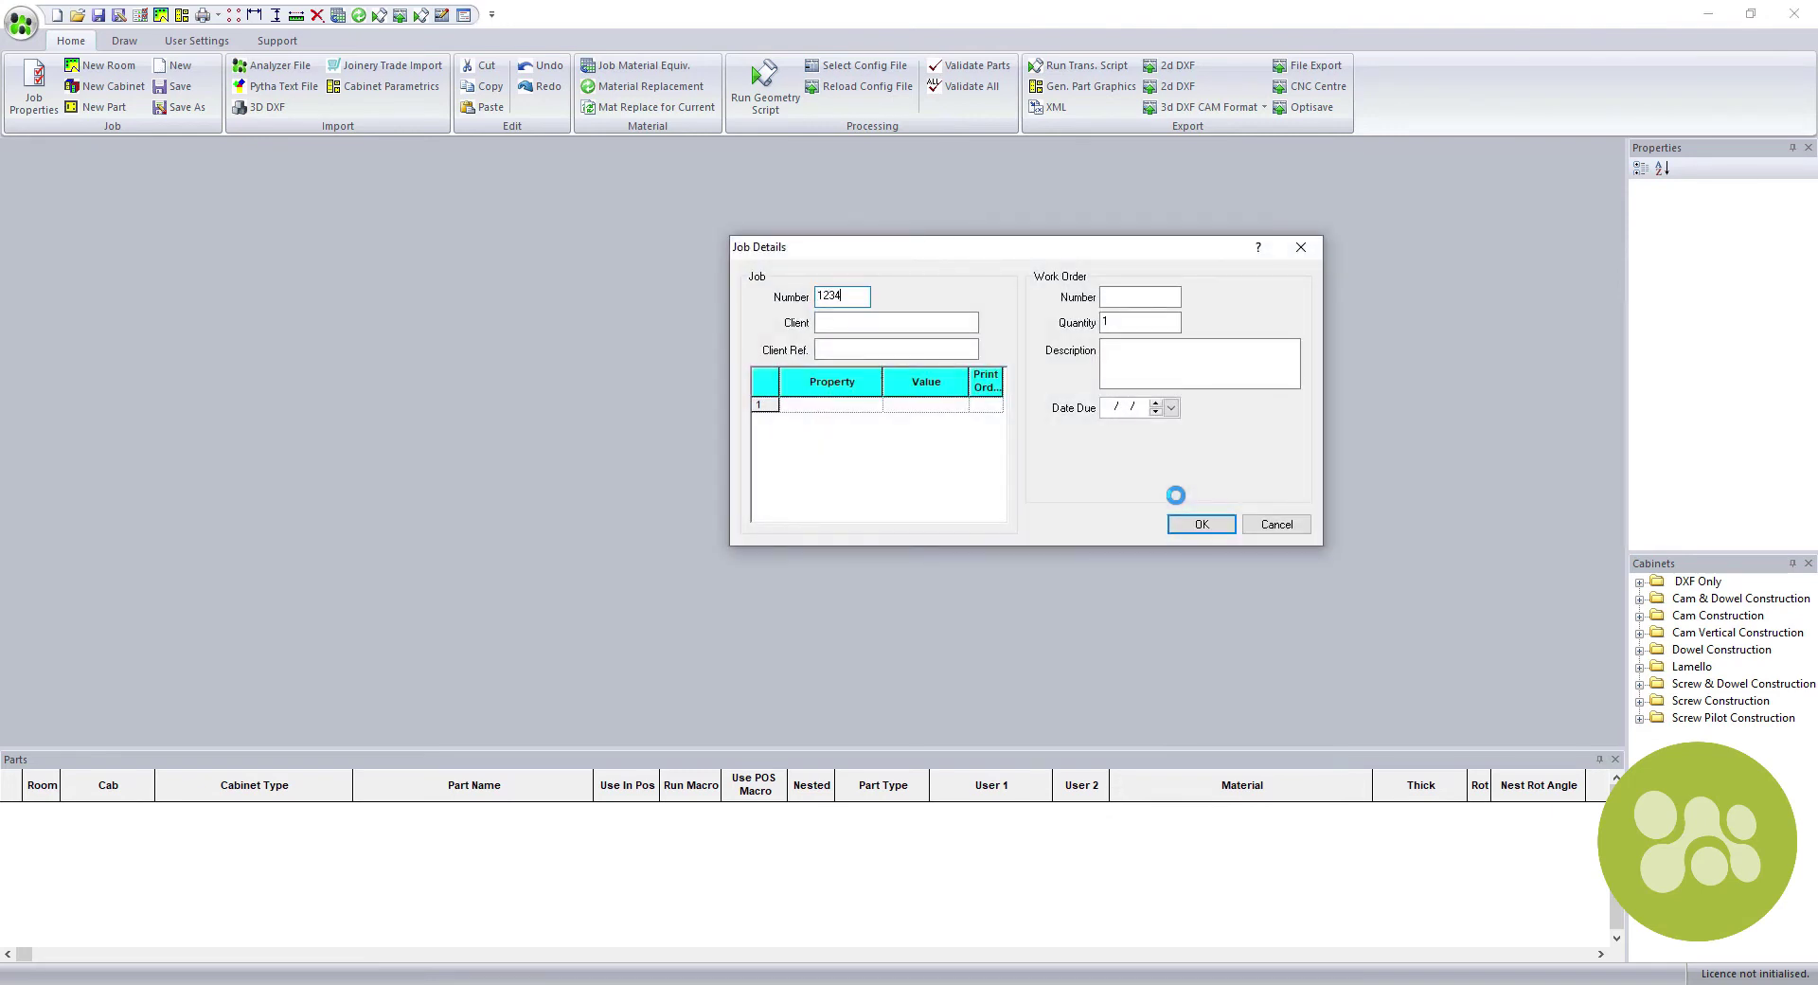
# Enter job 1234's details, then map the kick row to 16mm Brushed Ali VLite.
pyautogui.press('Tab')
pyautogui.press('Tab')
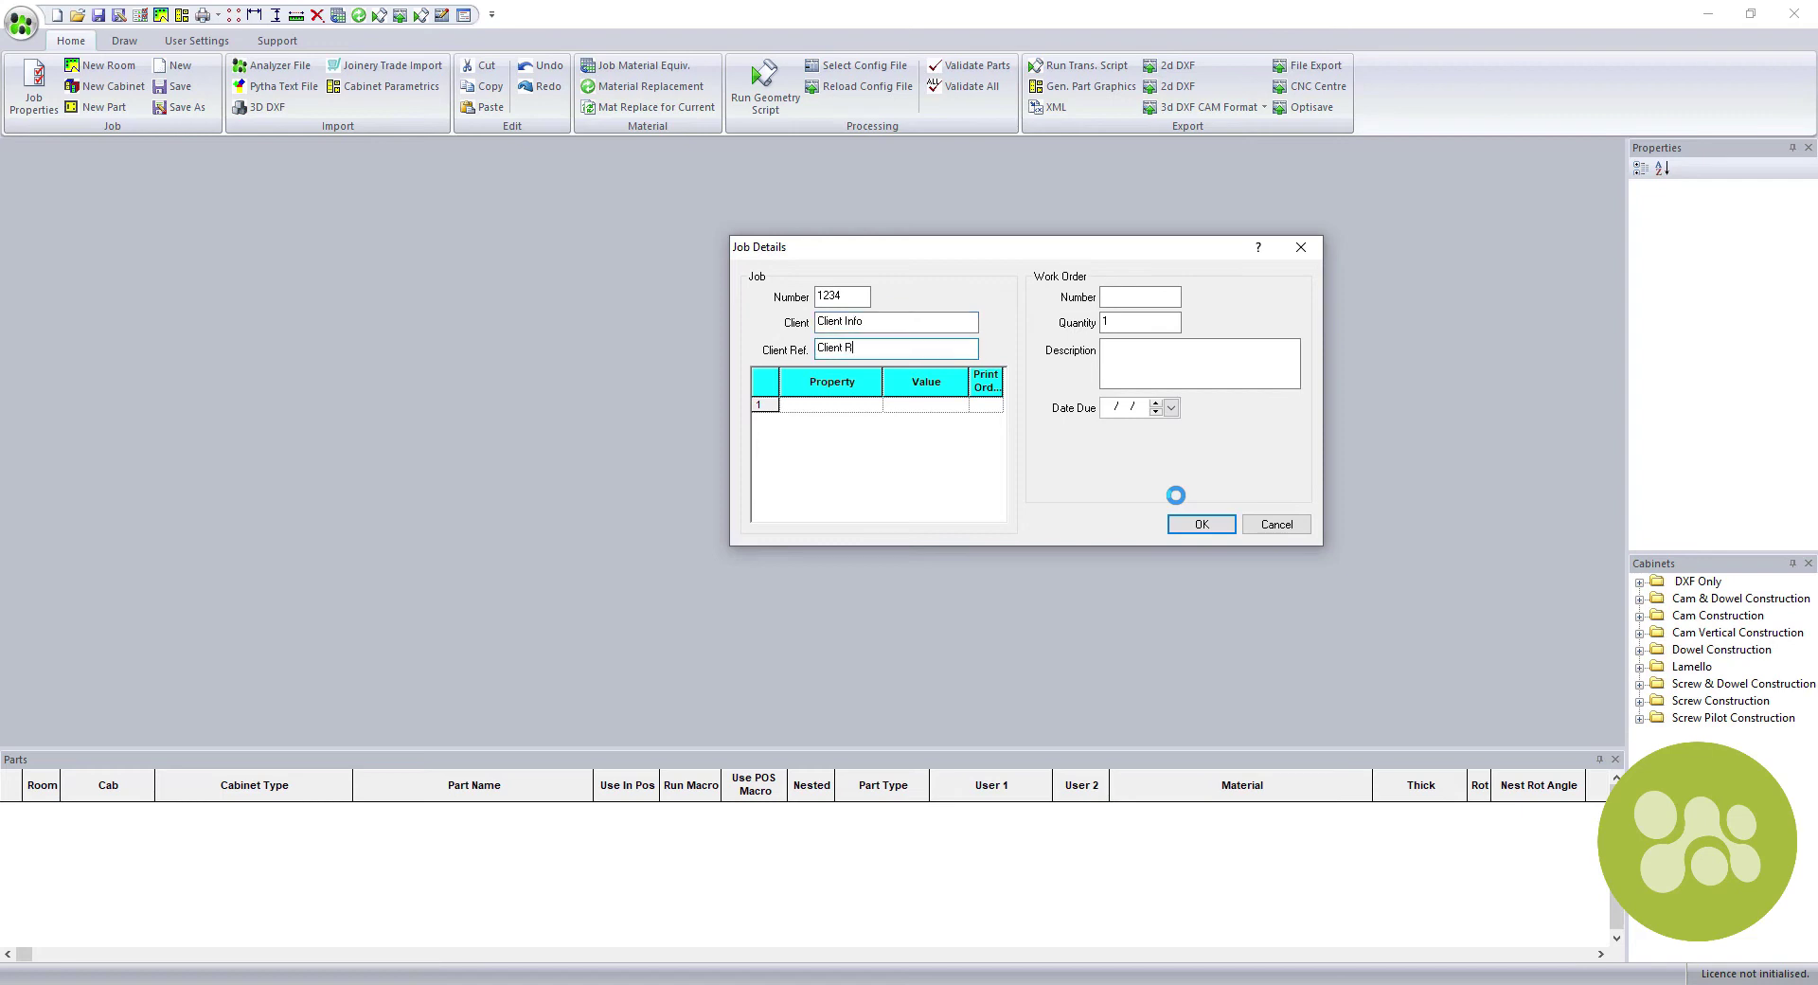
pyautogui.click(1201, 524)
pyautogui.click(635, 65)
pyautogui.click(810, 317)
pyautogui.write('16mm b')
pyautogui.doubleClick(481, 325)
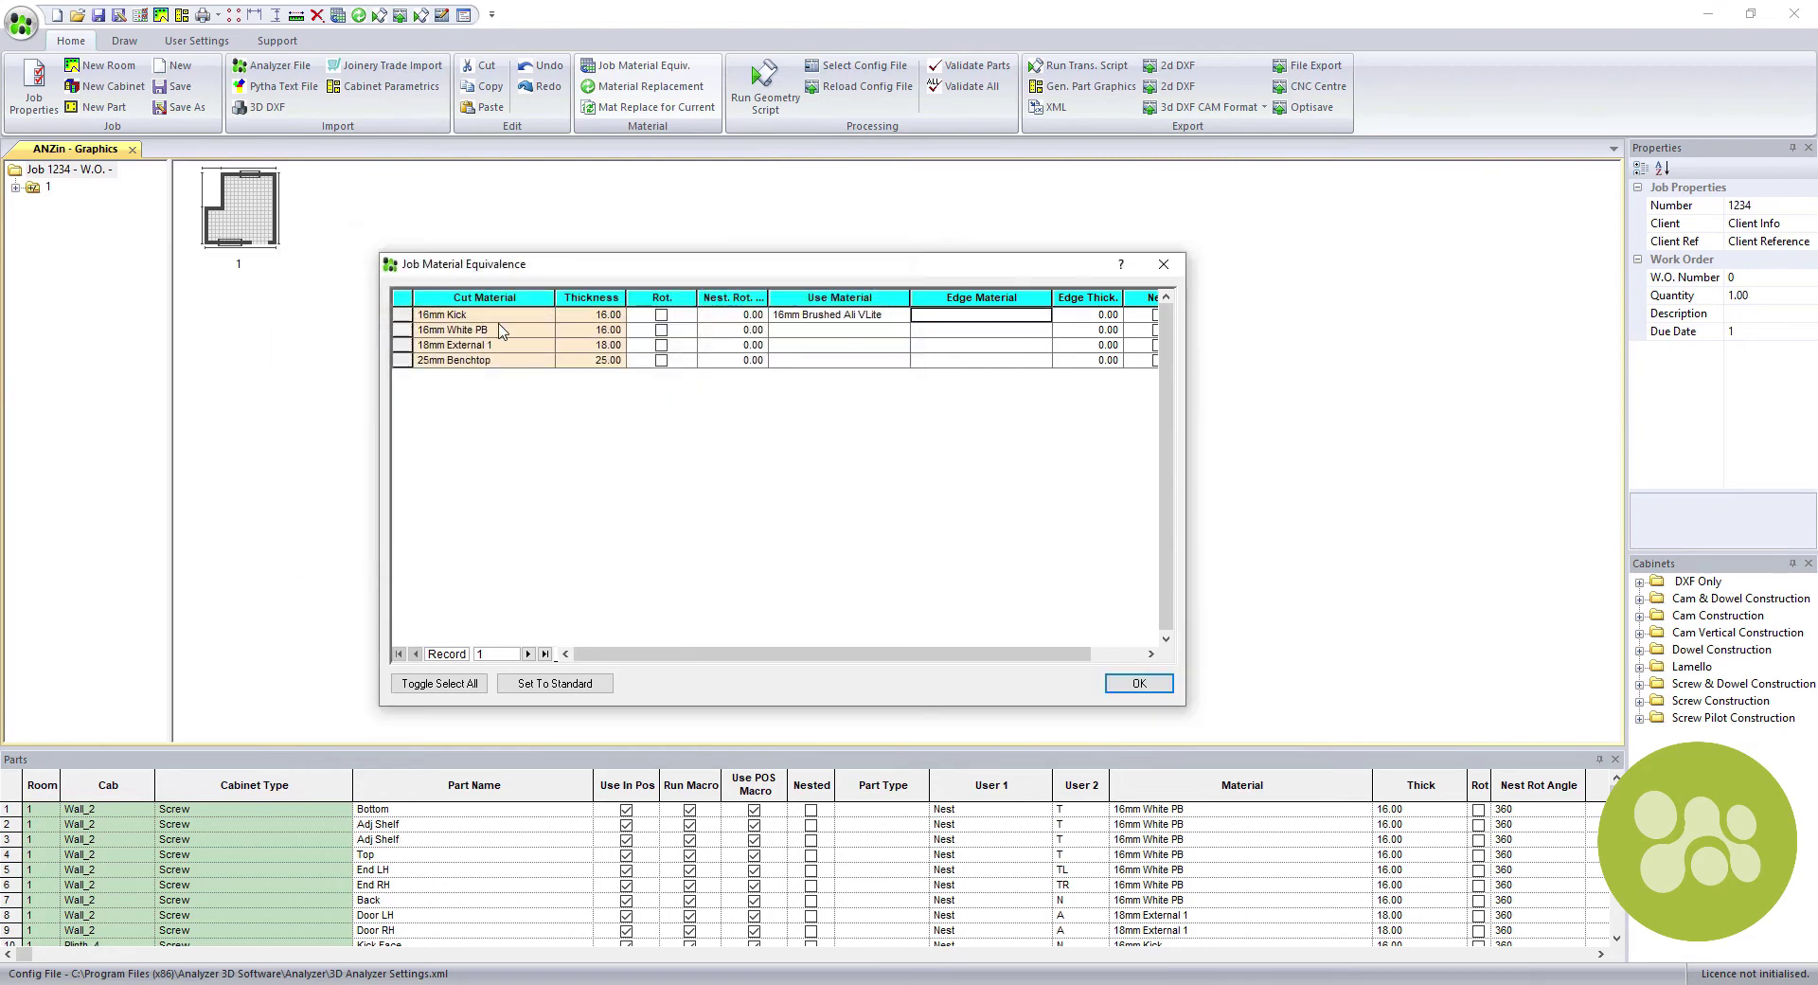
# Map row 2 to 16mm White PB with 21x1mm White Edge.
pyautogui.click(813, 330)
pyautogui.write('16mm w')
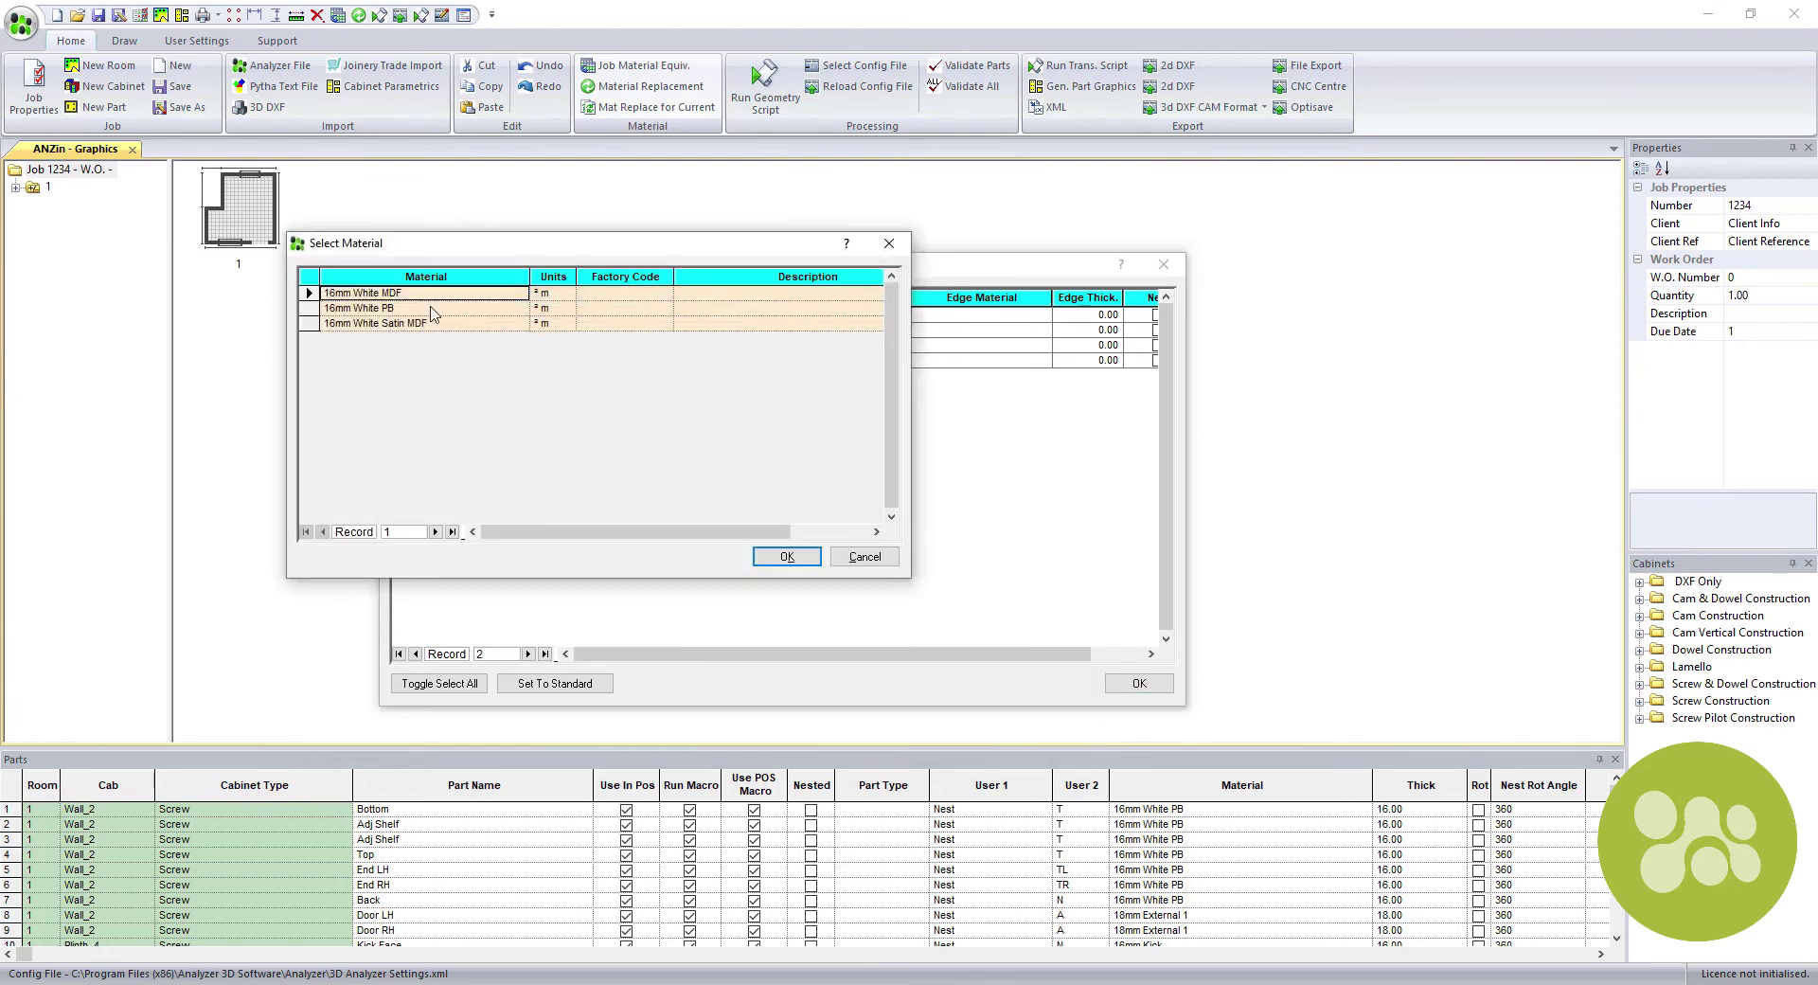
pyautogui.doubleClick(425, 308)
pyautogui.write('21x1')
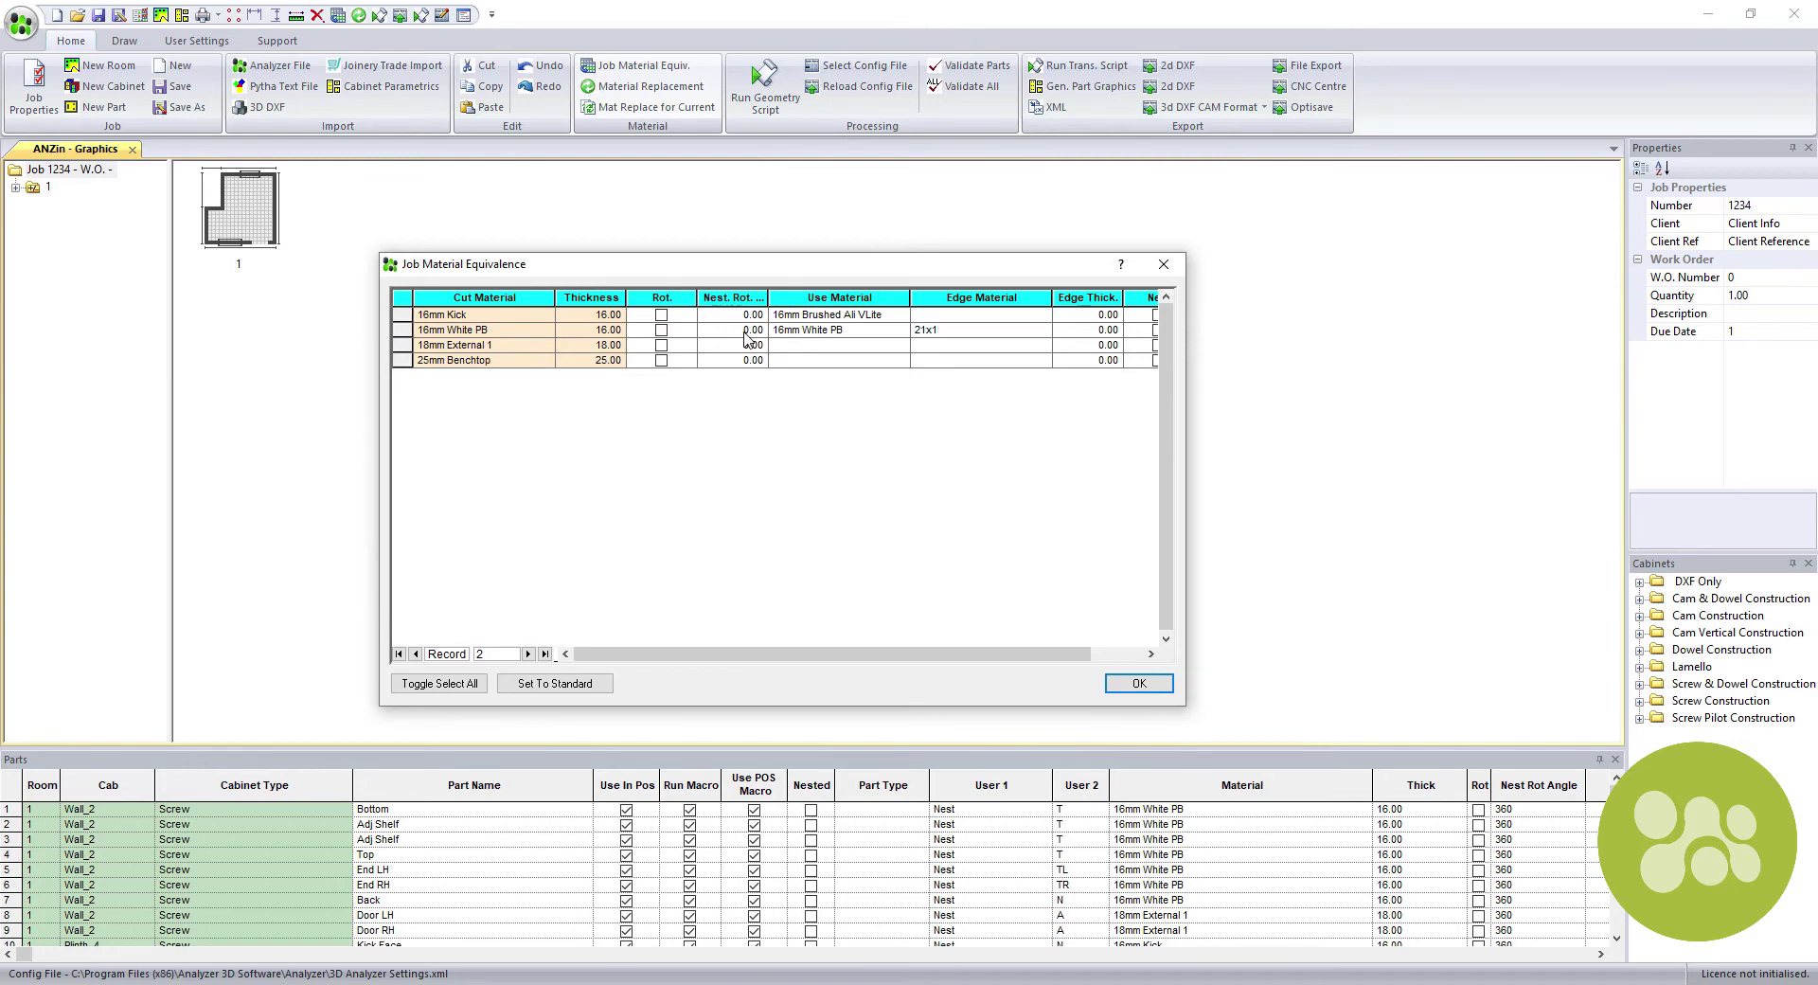
pyautogui.write('*')
pyautogui.press('Return')
pyautogui.doubleClick(455, 313)
# Map row 3 to 18mm Cafe Oak MDF with Cafe Oak Edge edging.
pyautogui.click(795, 345)
pyautogui.write('18mm caf')
pyautogui.press('Tab')
pyautogui.write('21x1mm c')
pyautogui.press('Return')
# Map the benchtop row to 25mm Polar White MDF with 29x2mm edging and apply to existing parts.
pyautogui.press('Down')
pyautogui.write('25mm p*')
pyautogui.press('Tab')
pyautogui.write('29')
pyautogui.press('Tab')
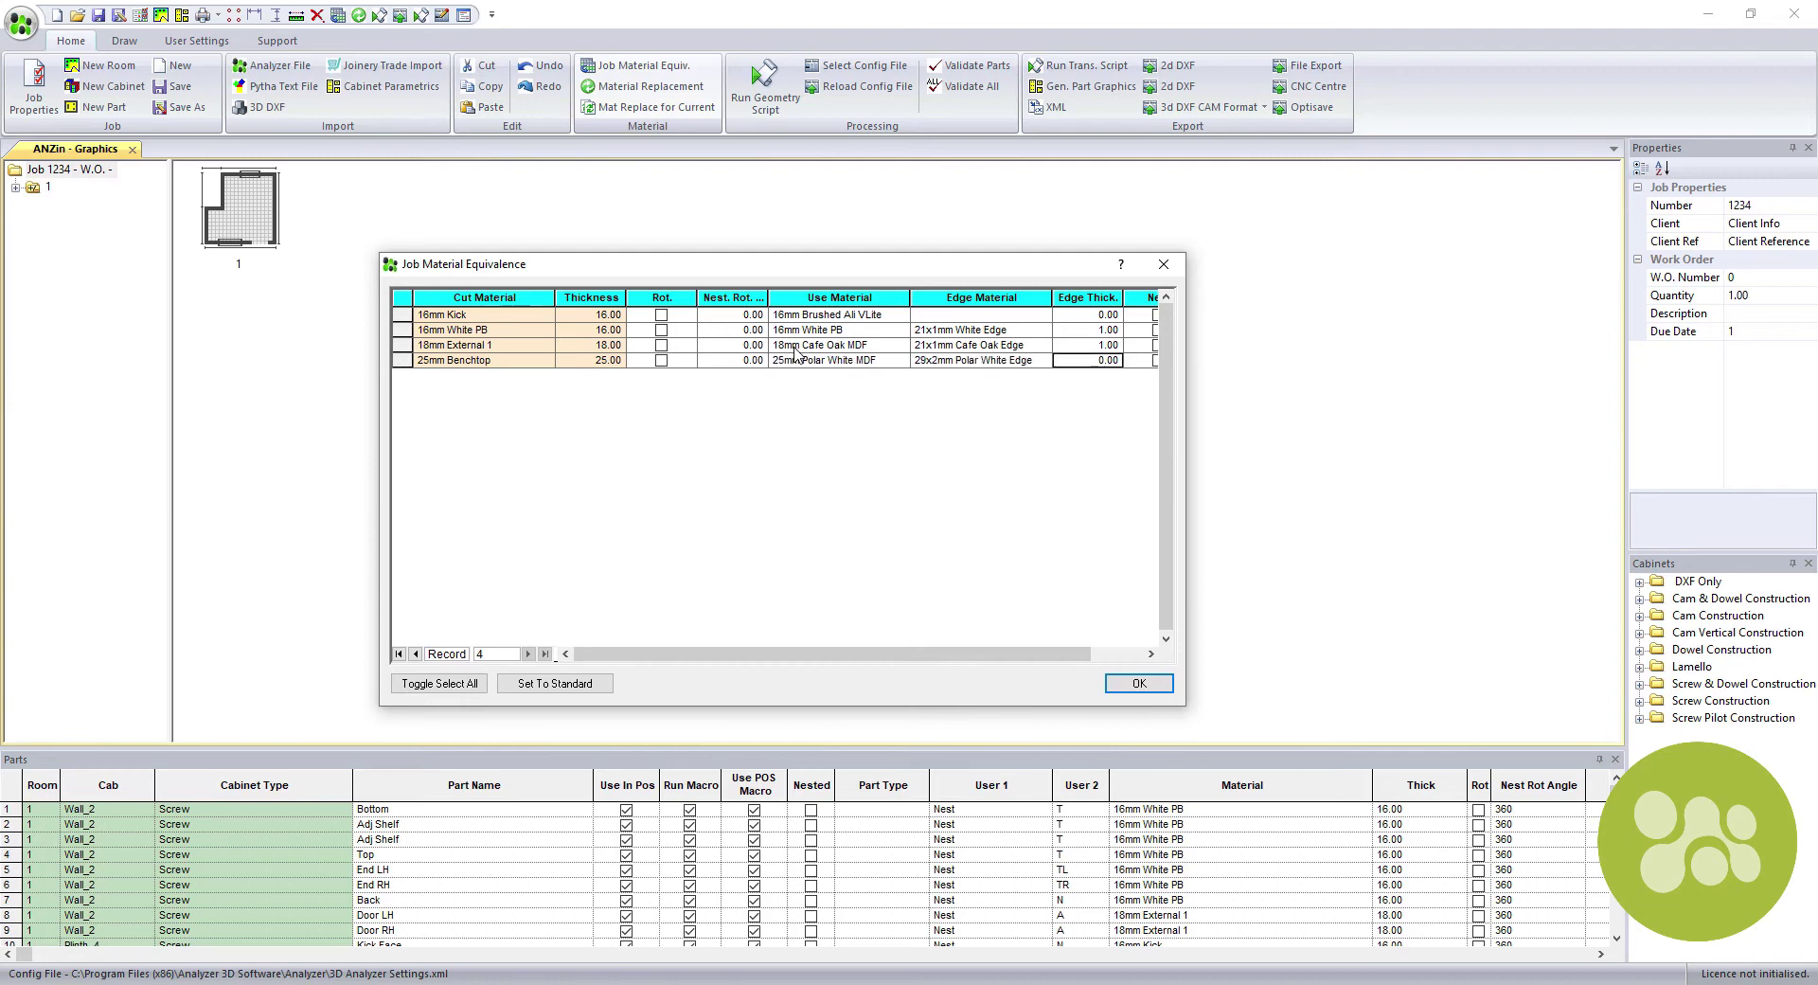
pyautogui.press('Up')
pyautogui.click(1140, 683)
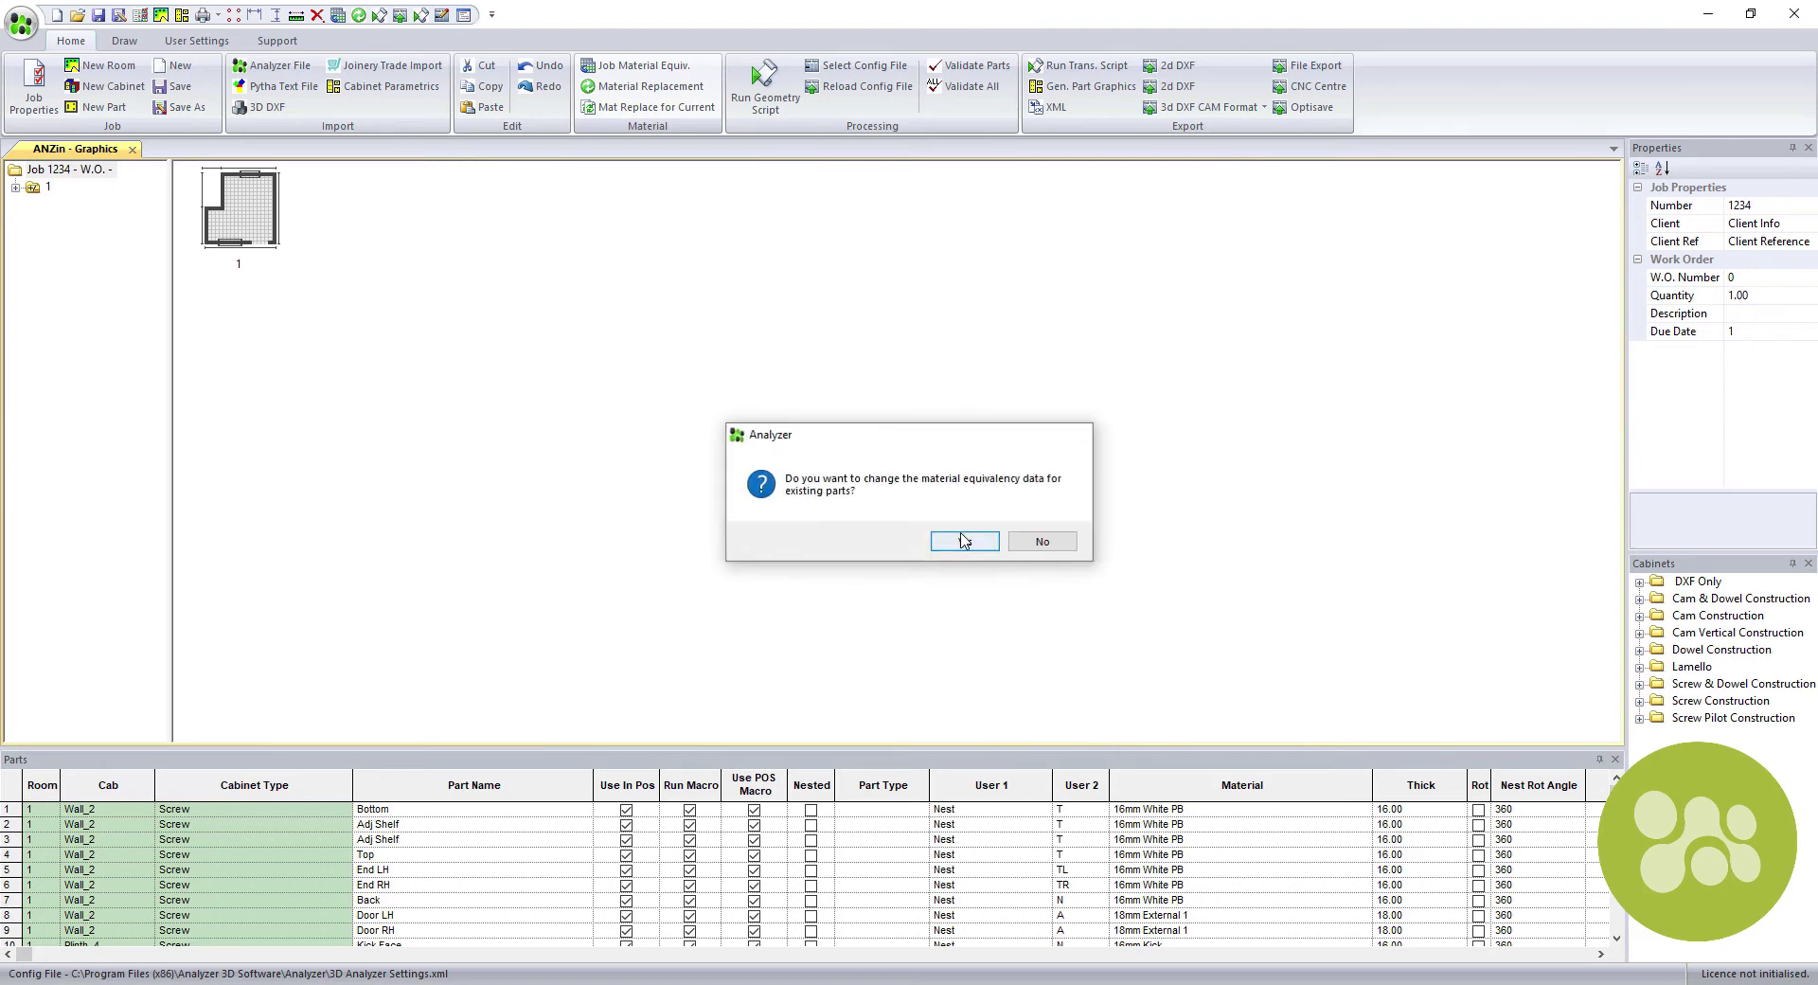
pyautogui.click(966, 541)
# Run the geometry script and review parts of Wall_2, Plinth_4, Base_7, Wall_3, Plinth_5, Base_8 and Extras.
pyautogui.click(755, 100)
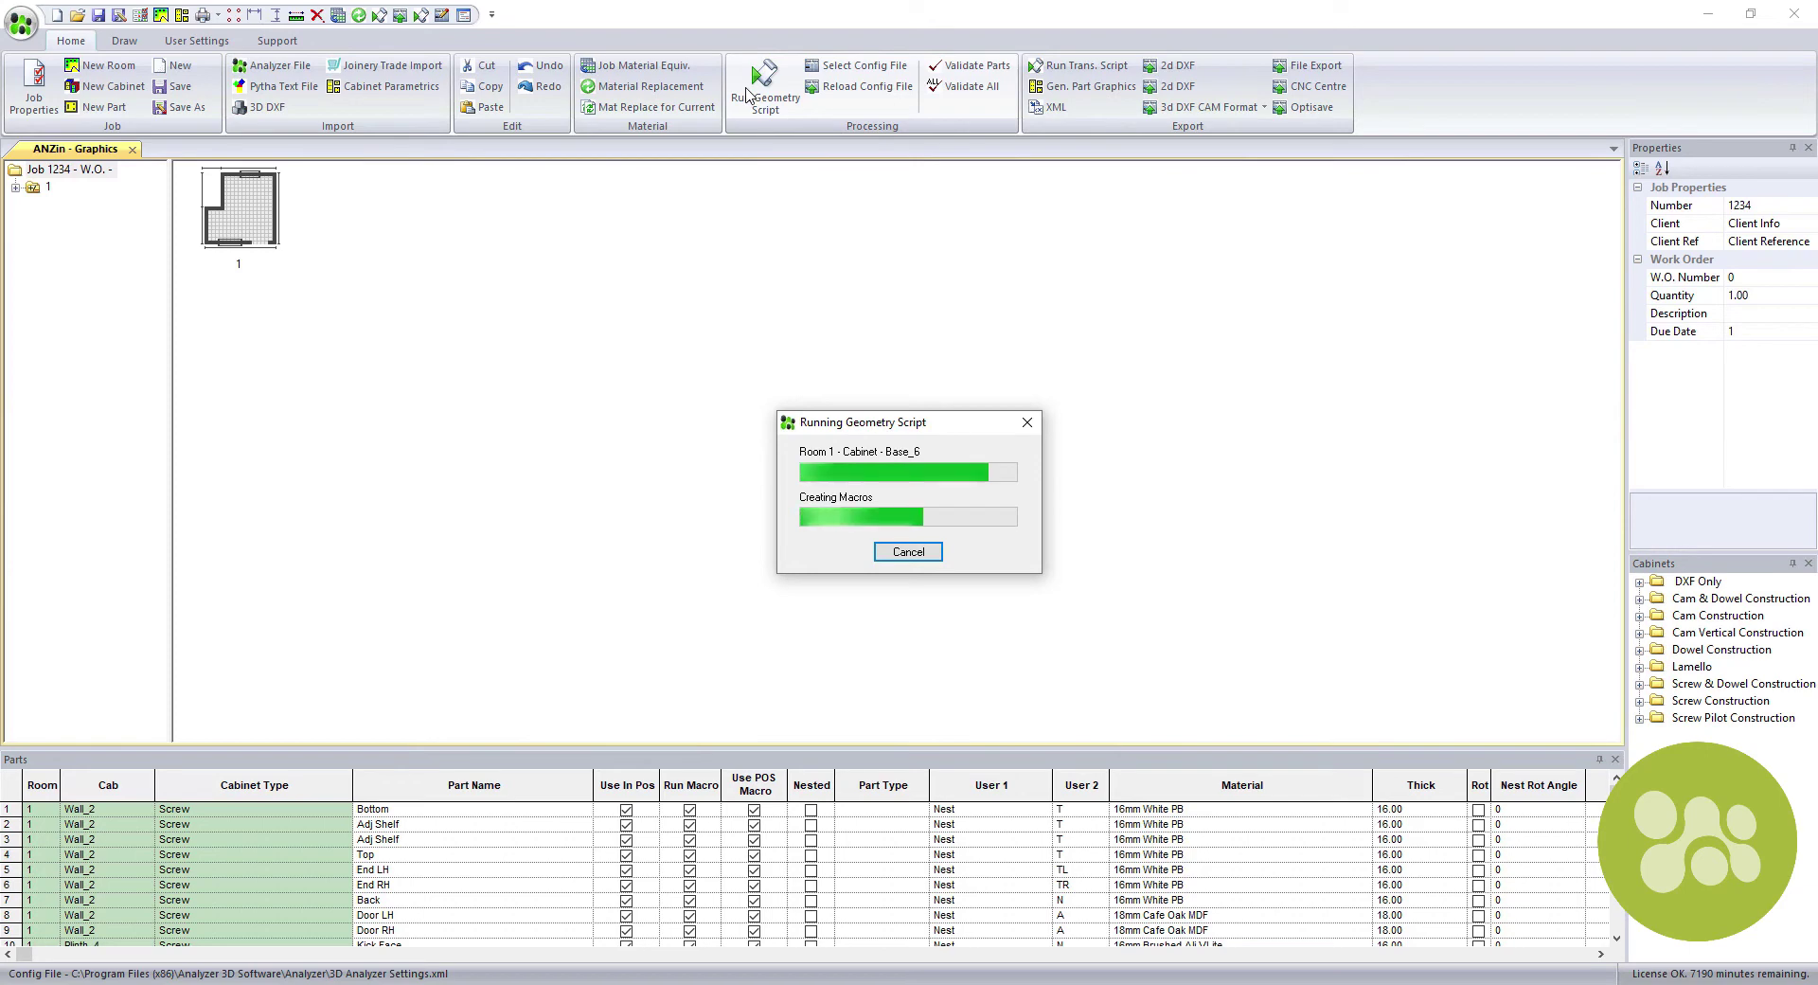
pyautogui.click(15, 188)
pyautogui.click(78, 204)
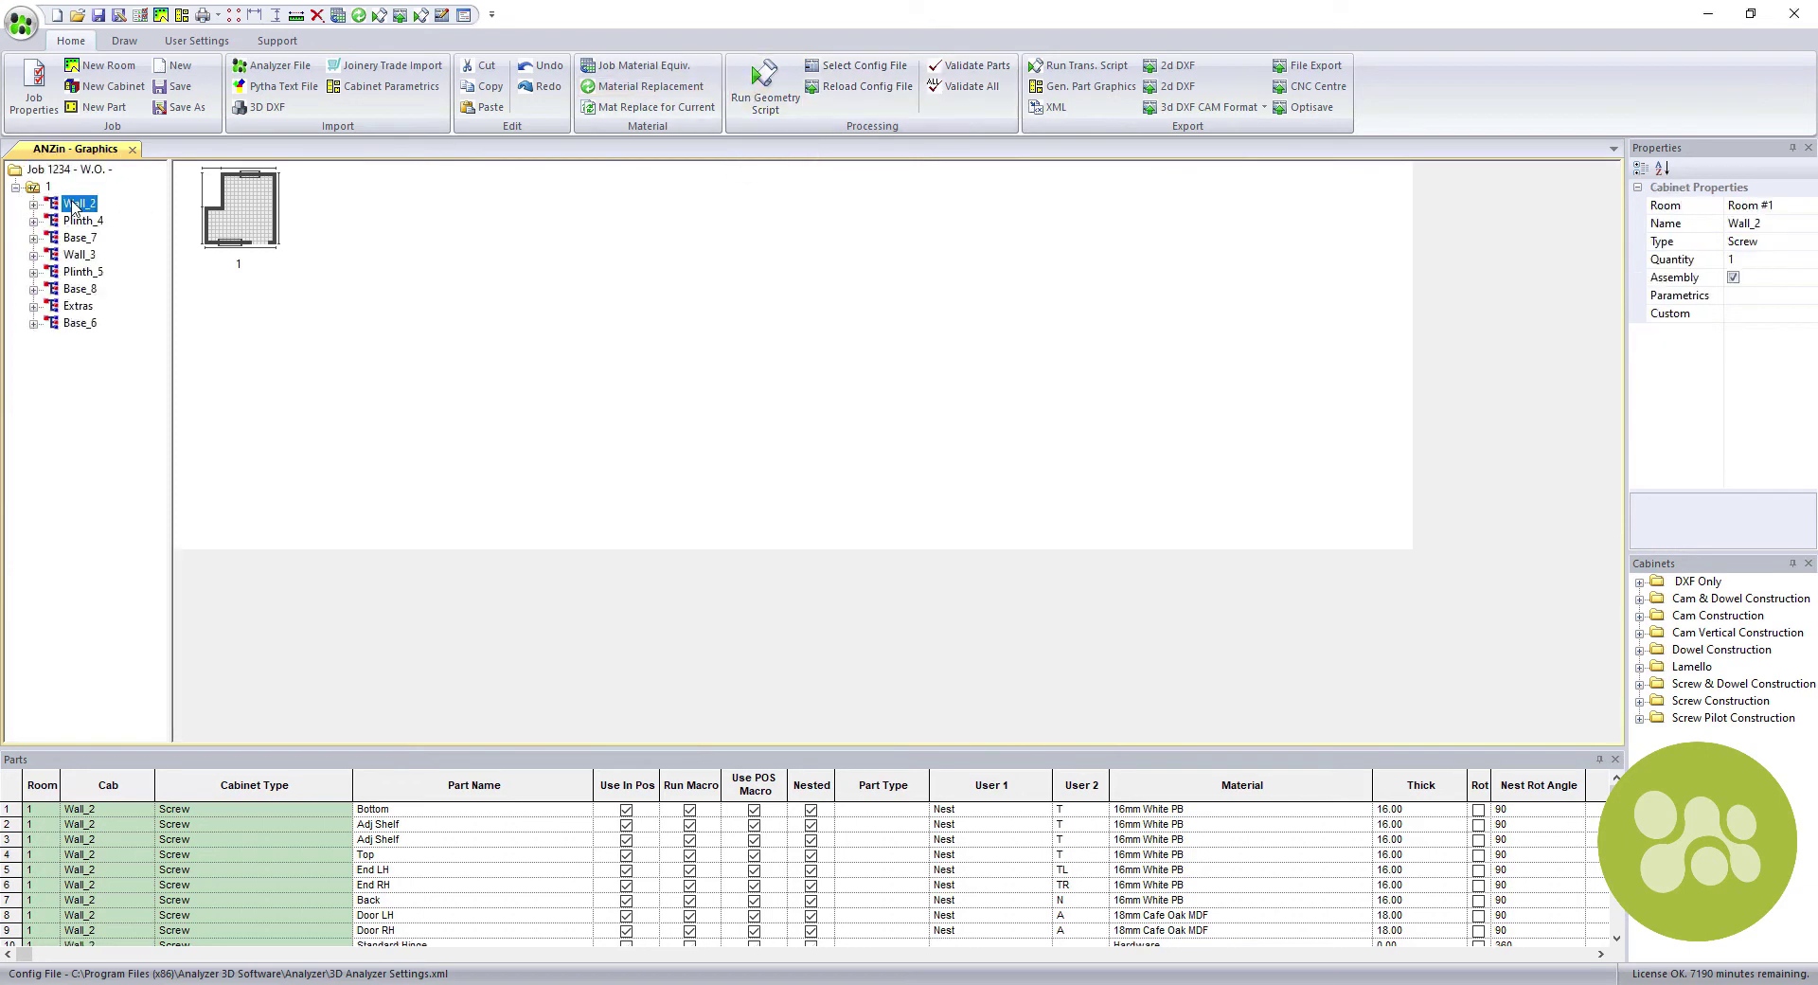
pyautogui.click(83, 220)
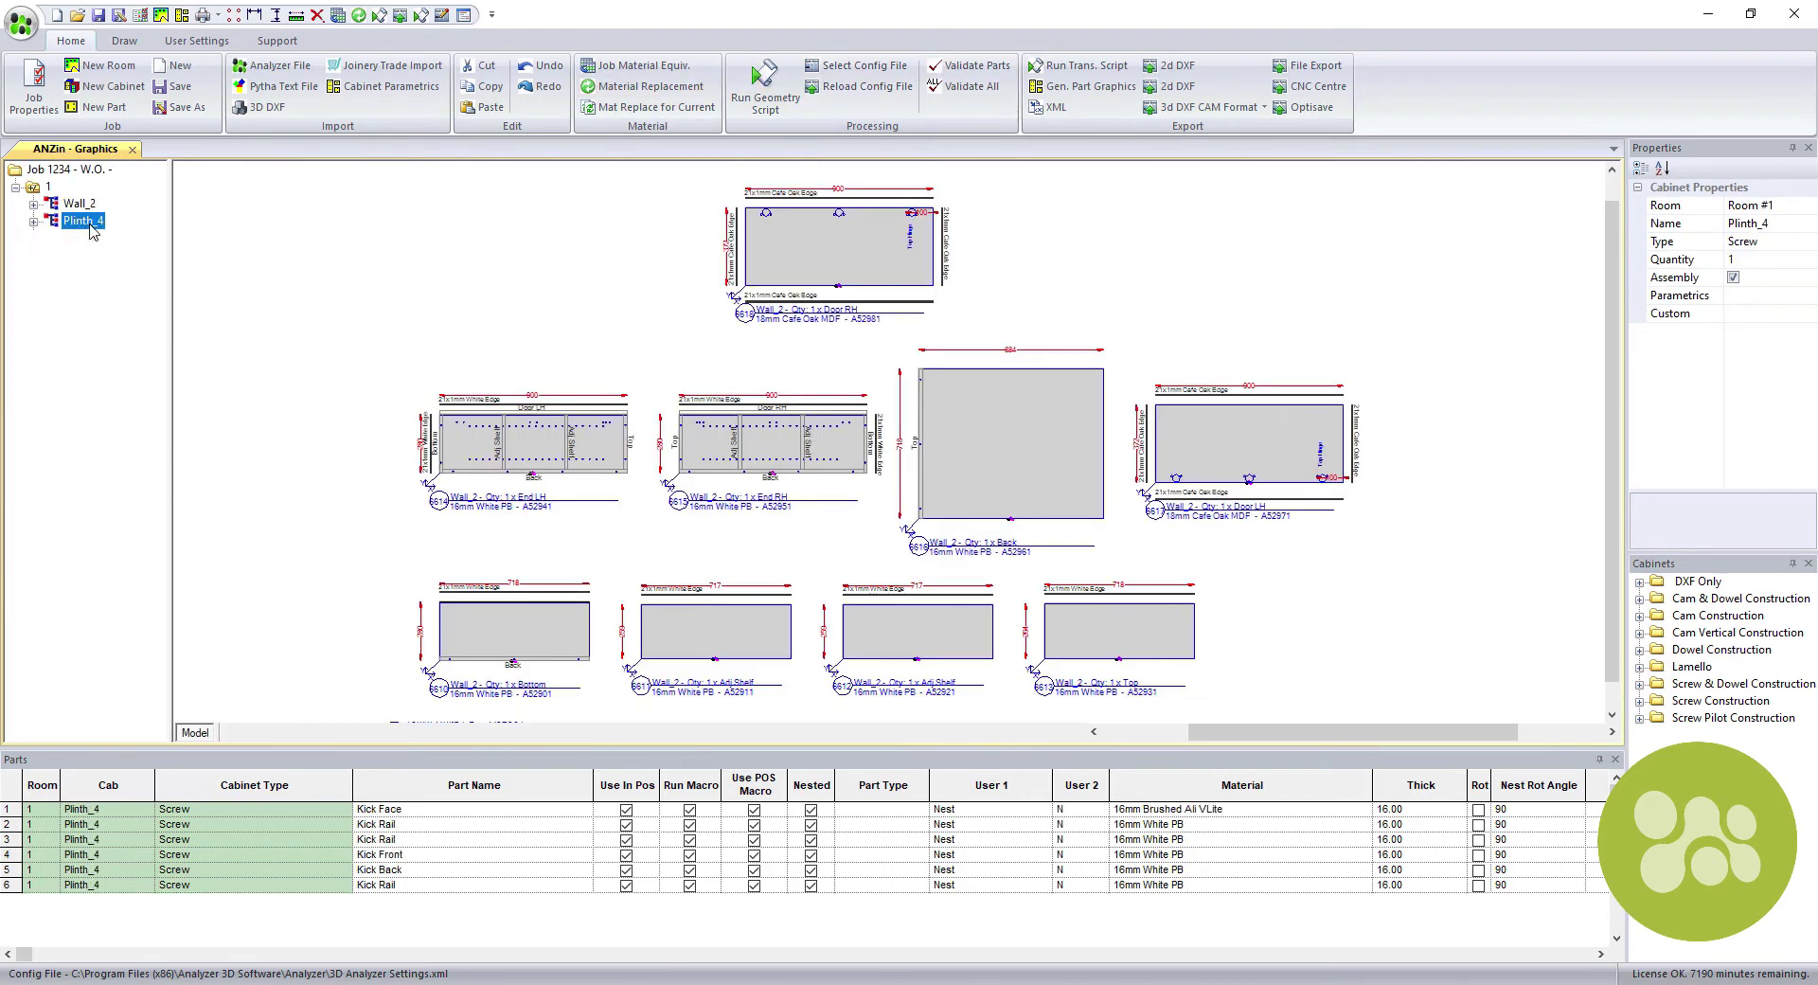
pyautogui.click(76, 238)
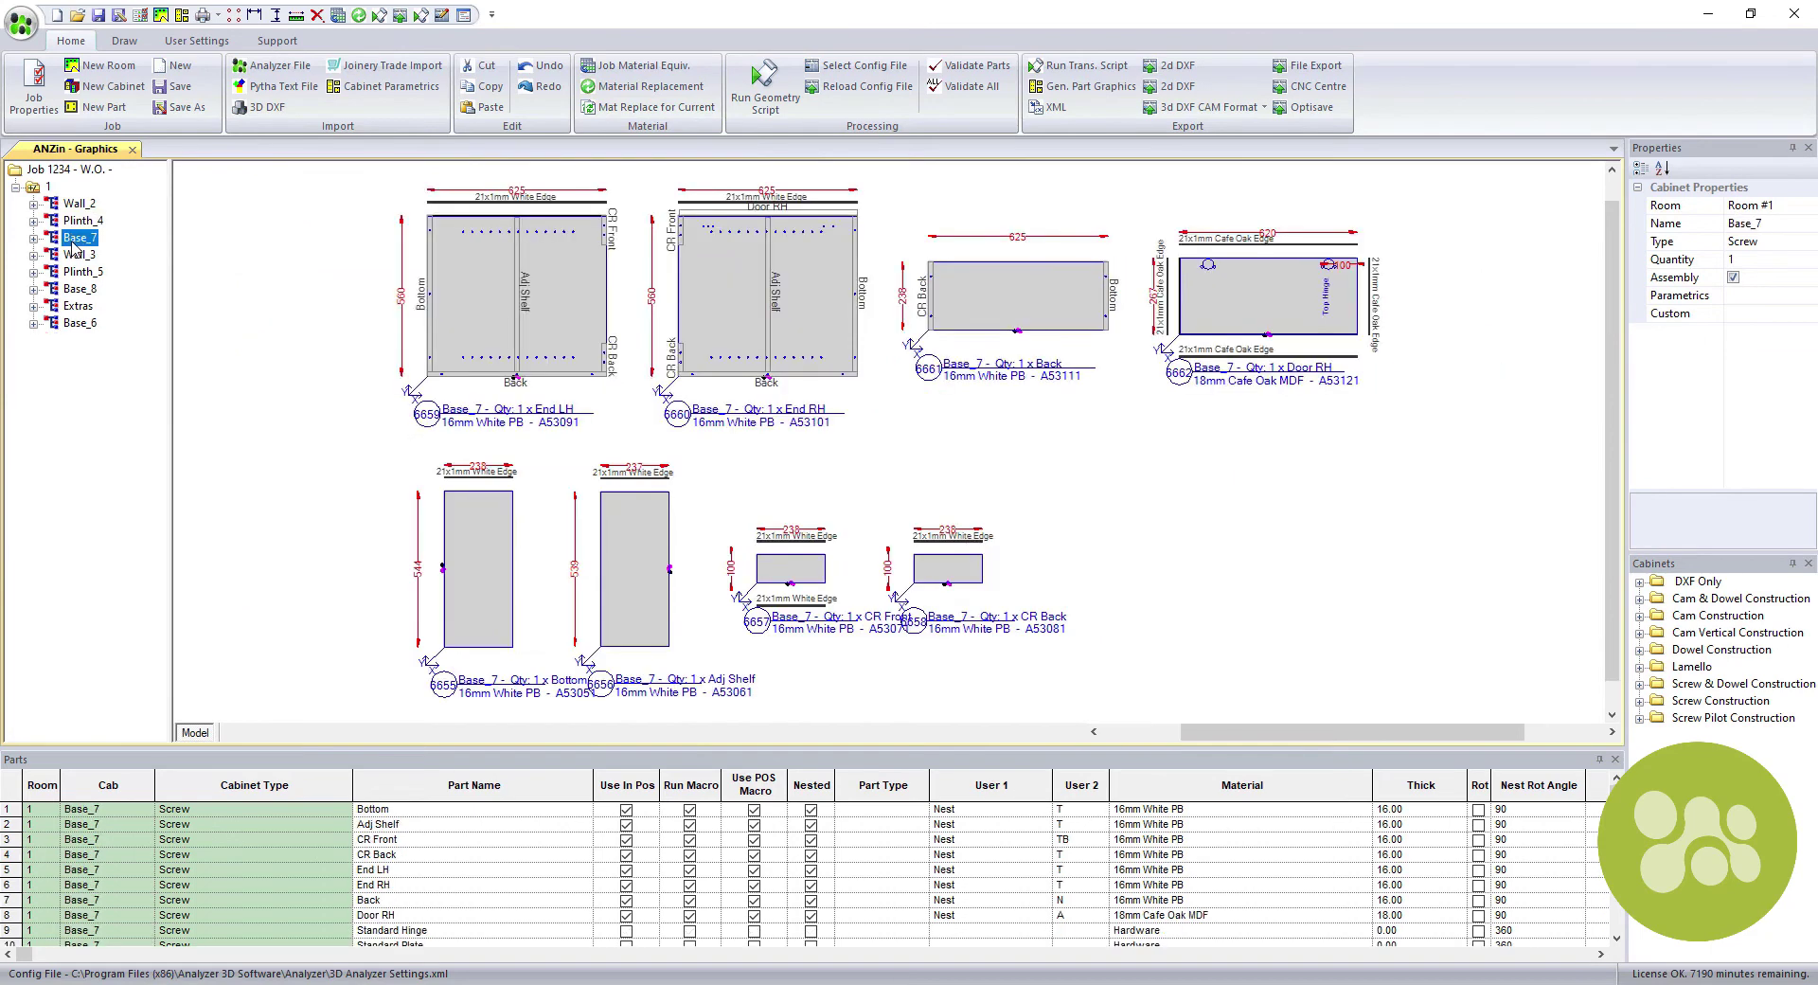
pyautogui.click(79, 255)
pyautogui.click(81, 271)
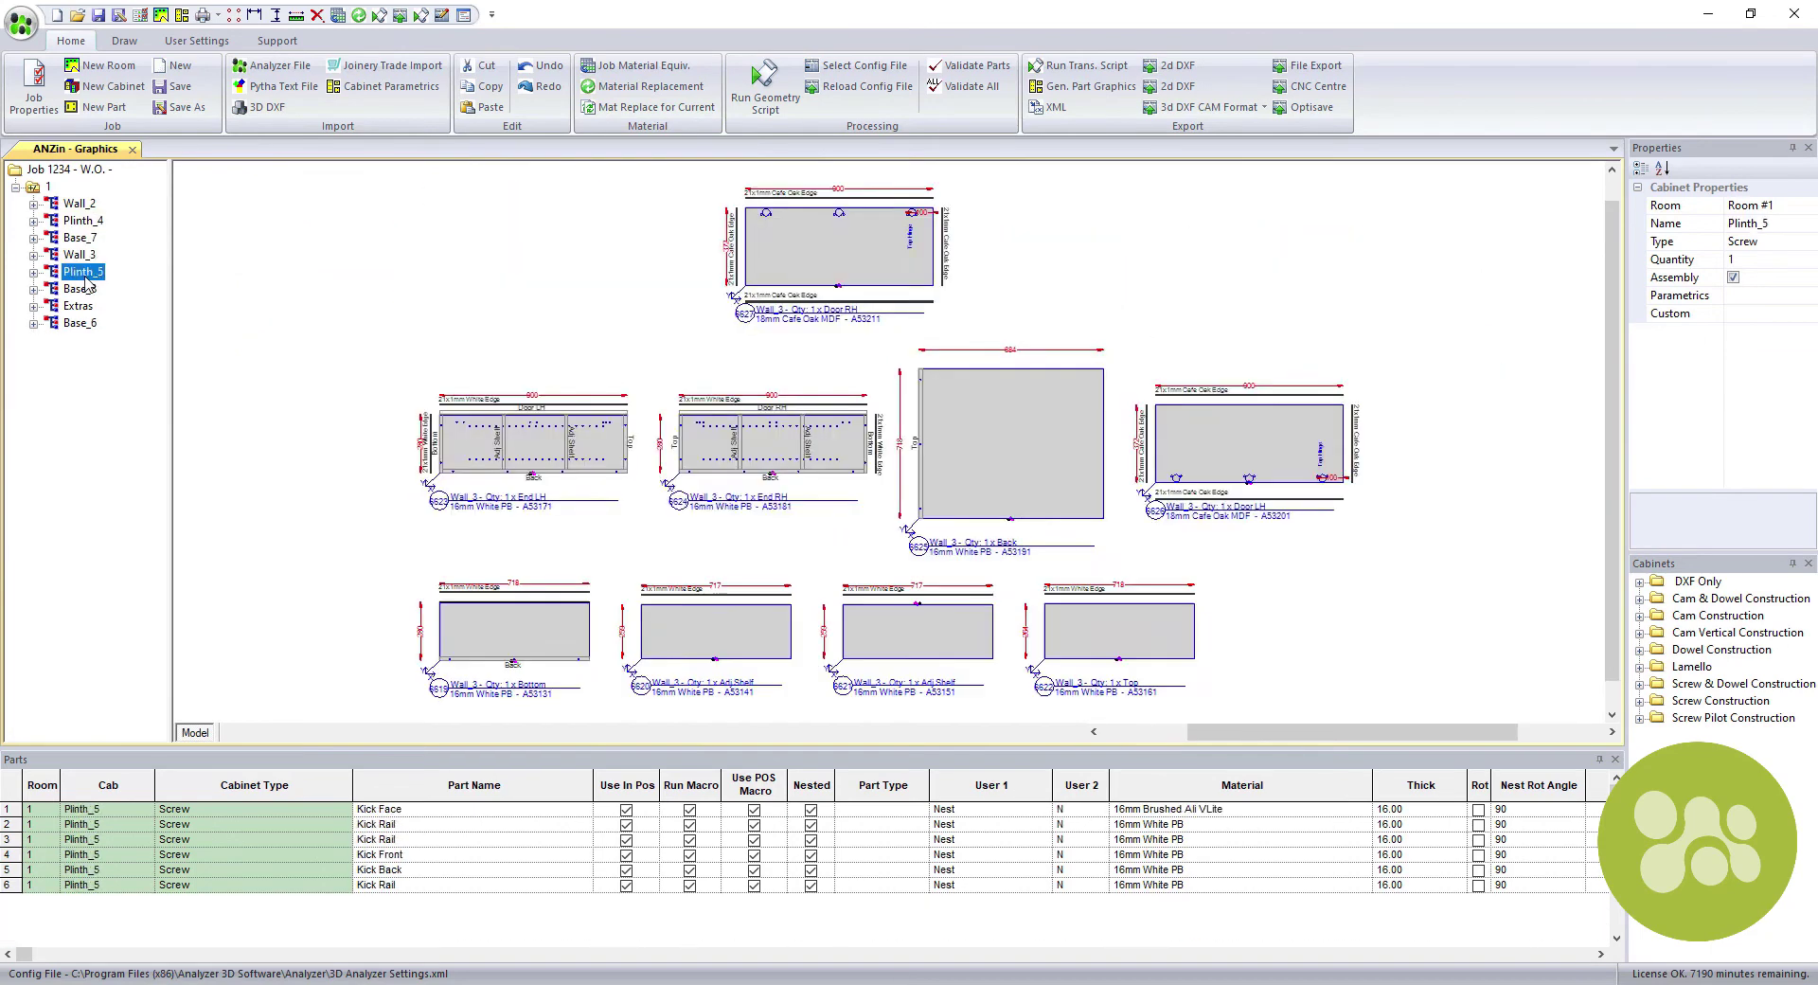
pyautogui.click(77, 293)
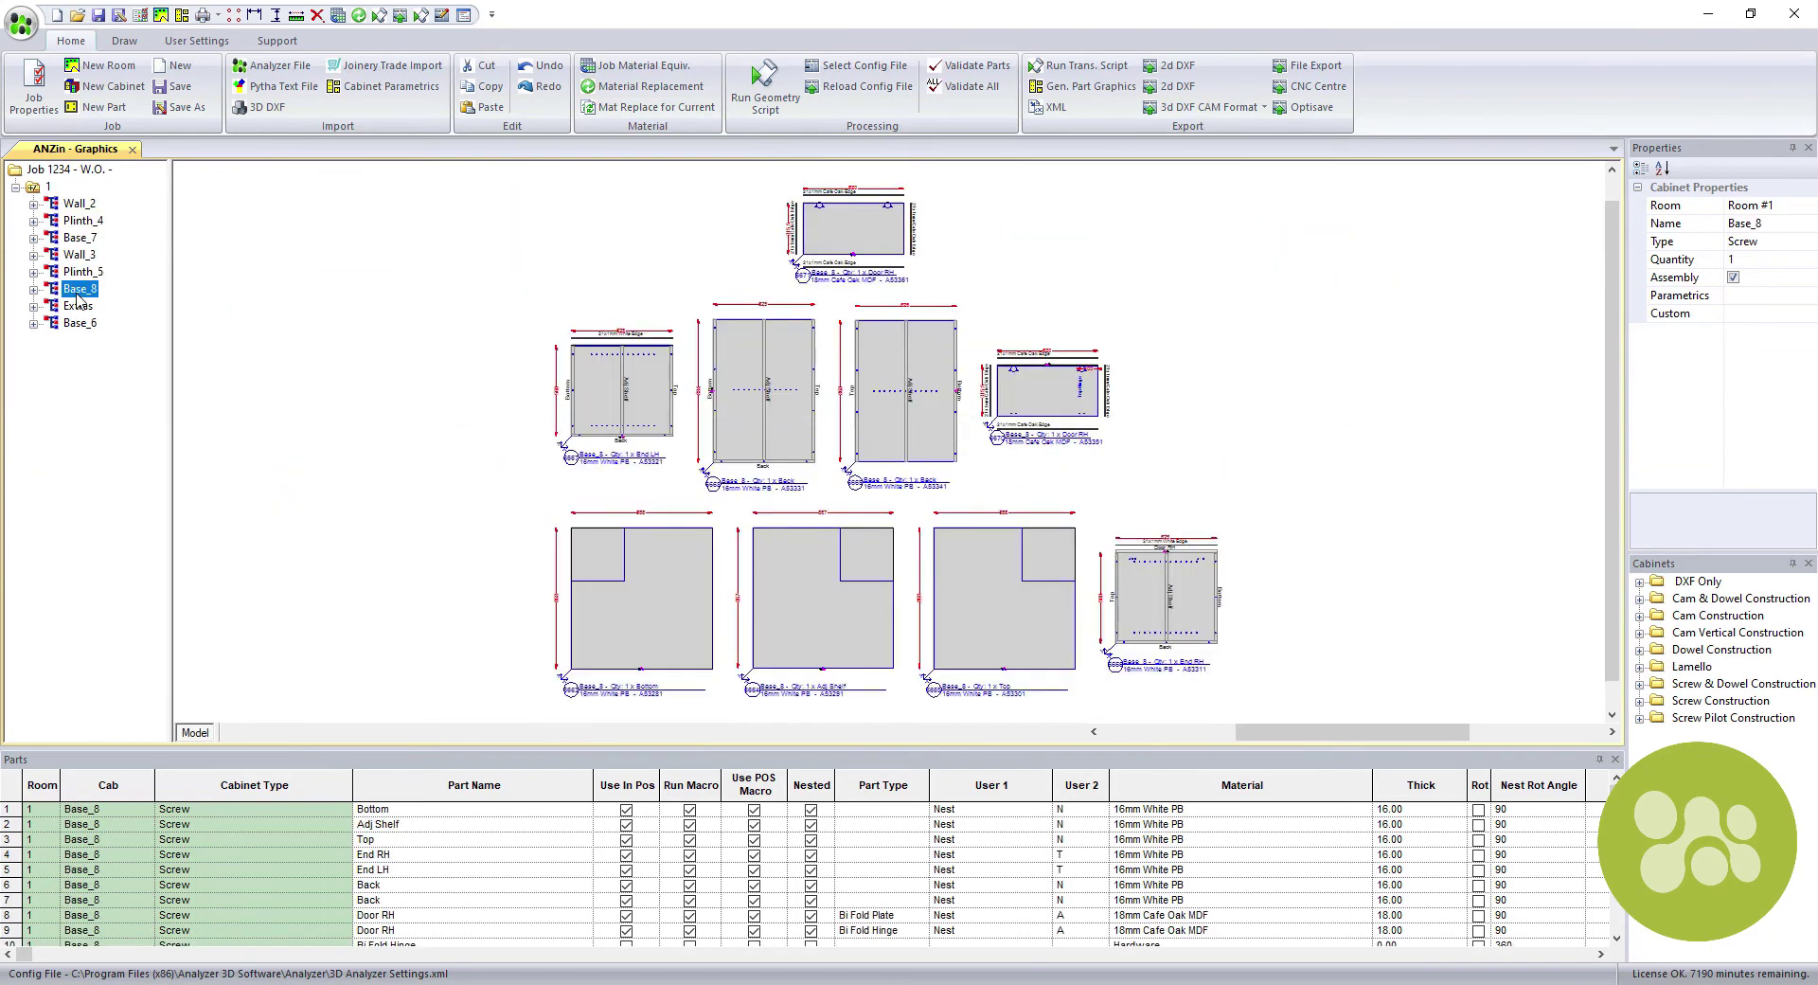
pyautogui.click(80, 308)
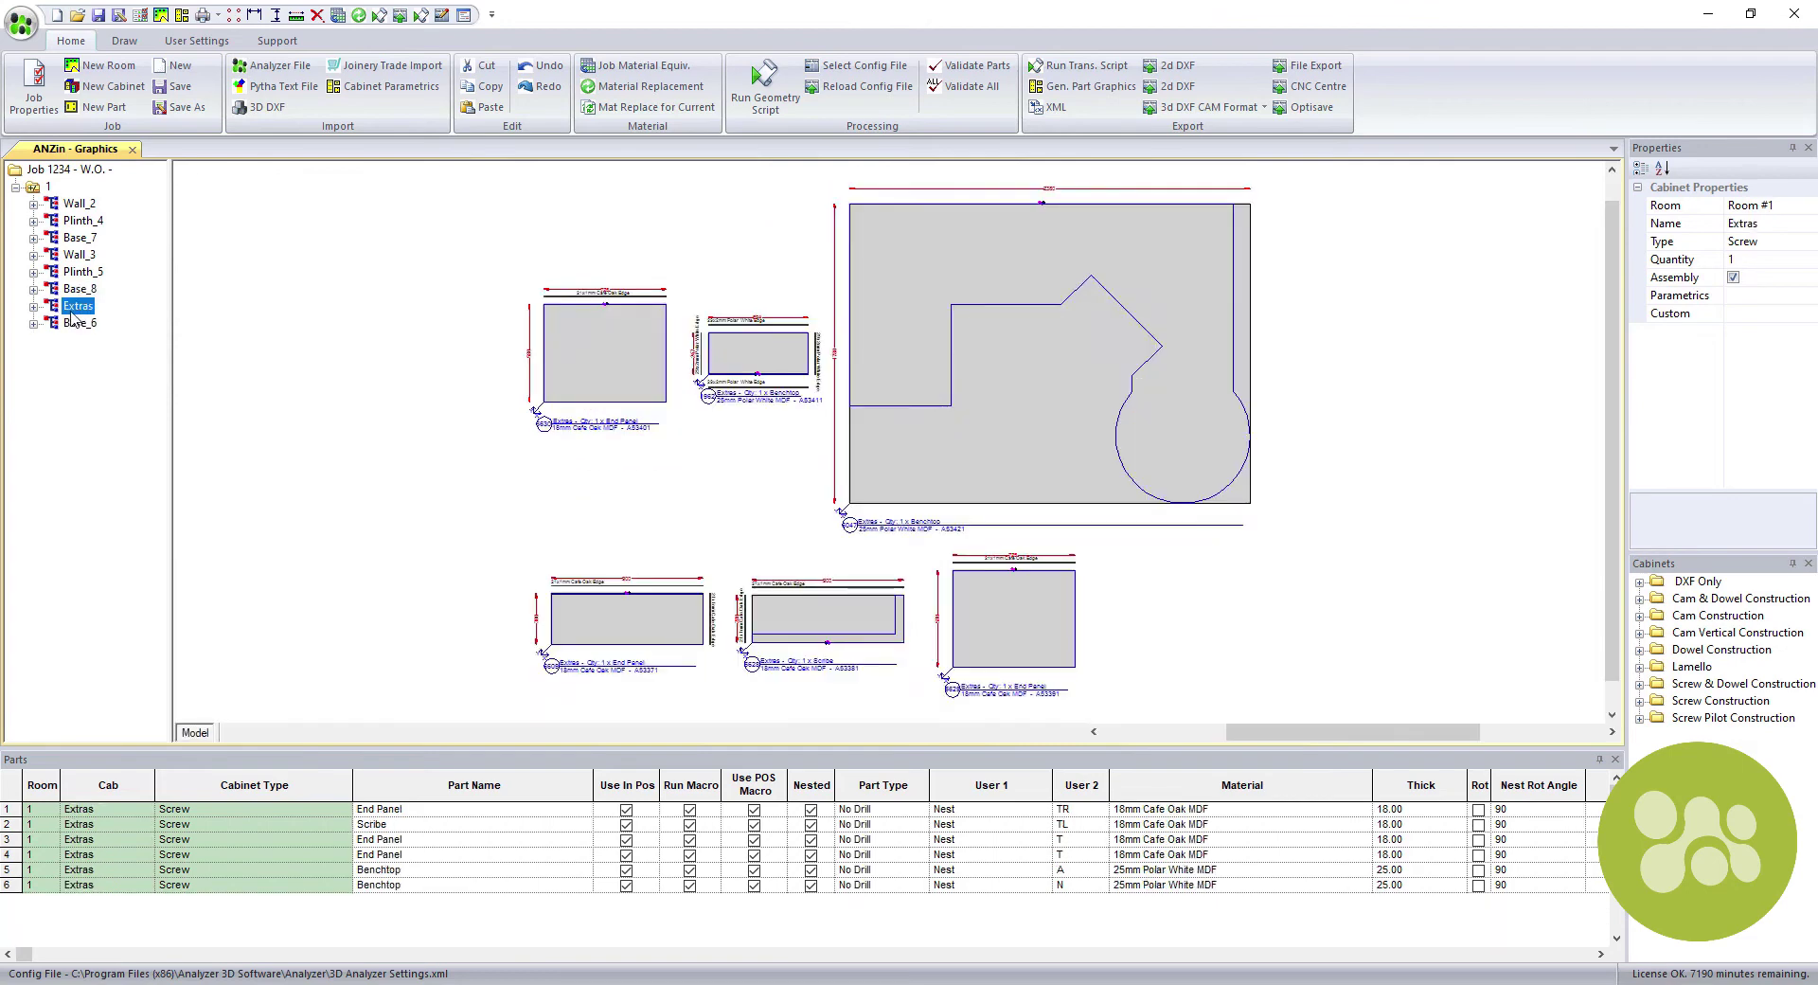
# Change the Scribe part's User 2 to BR, regenerate Extras, and view Base_6's parts.
pyautogui.doubleClick(833, 617)
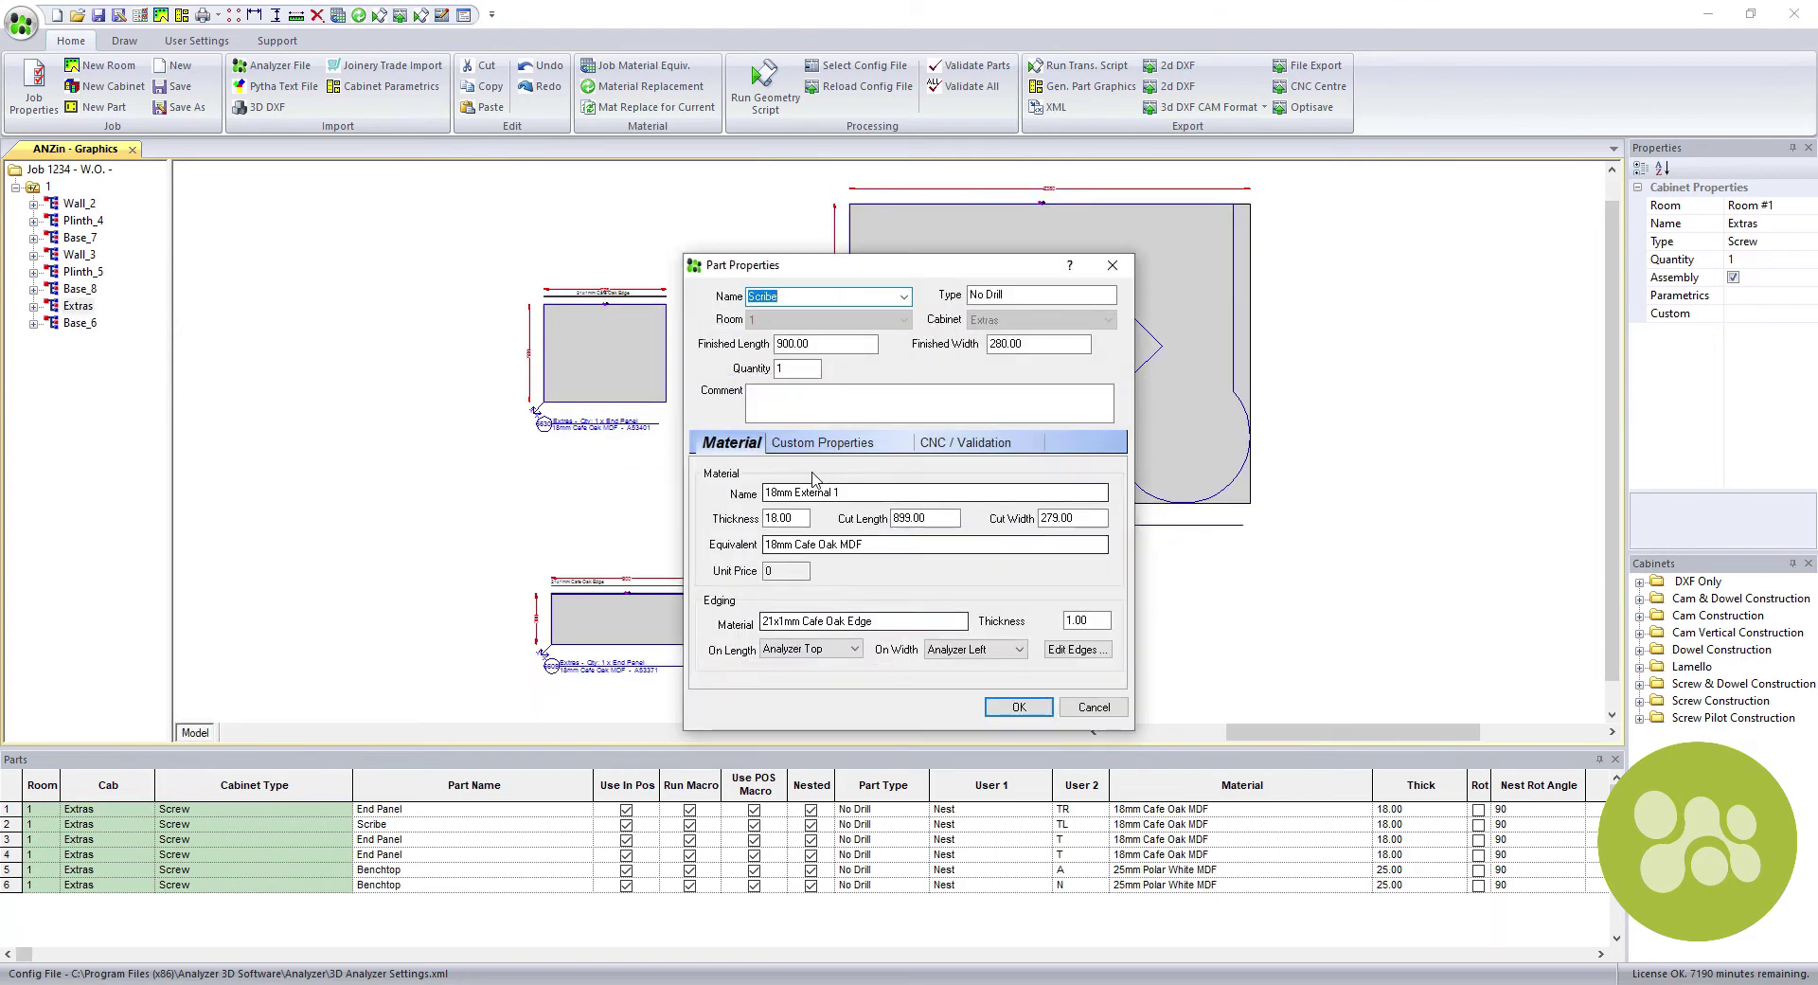
pyautogui.doubleClick(995, 481)
pyautogui.write('BR')
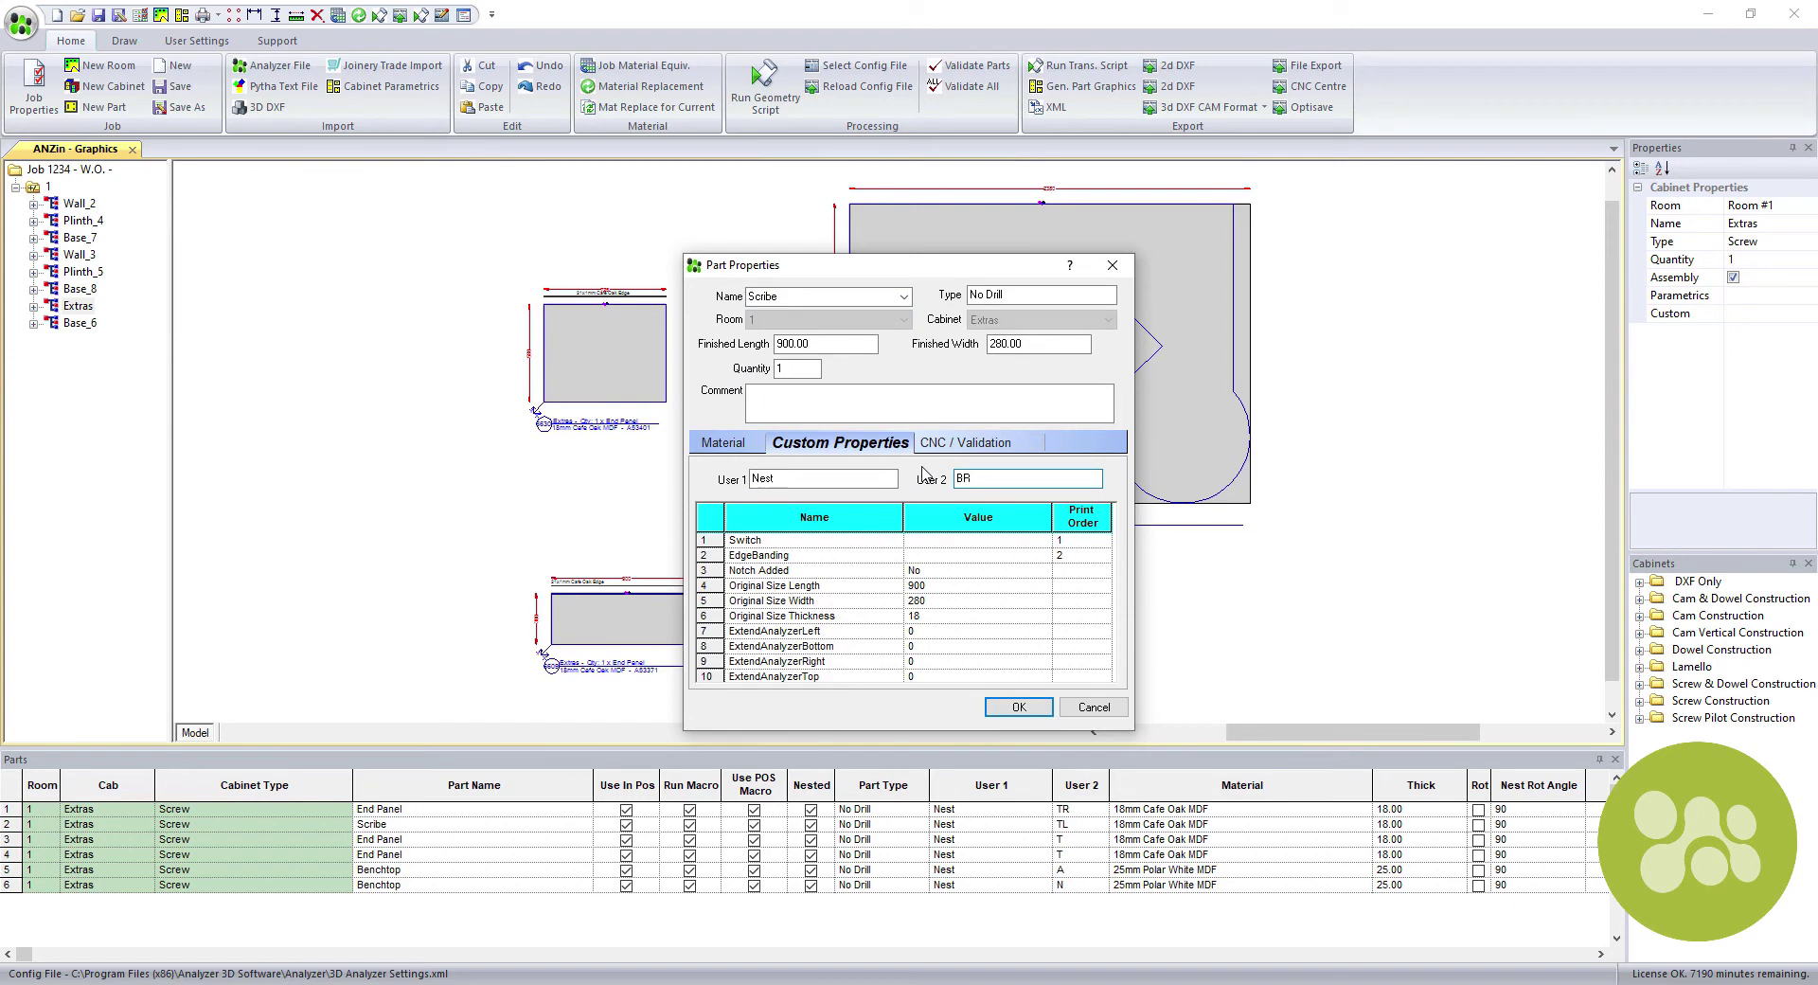
pyautogui.click(1018, 706)
pyautogui.rightClick(78, 307)
pyautogui.click(154, 338)
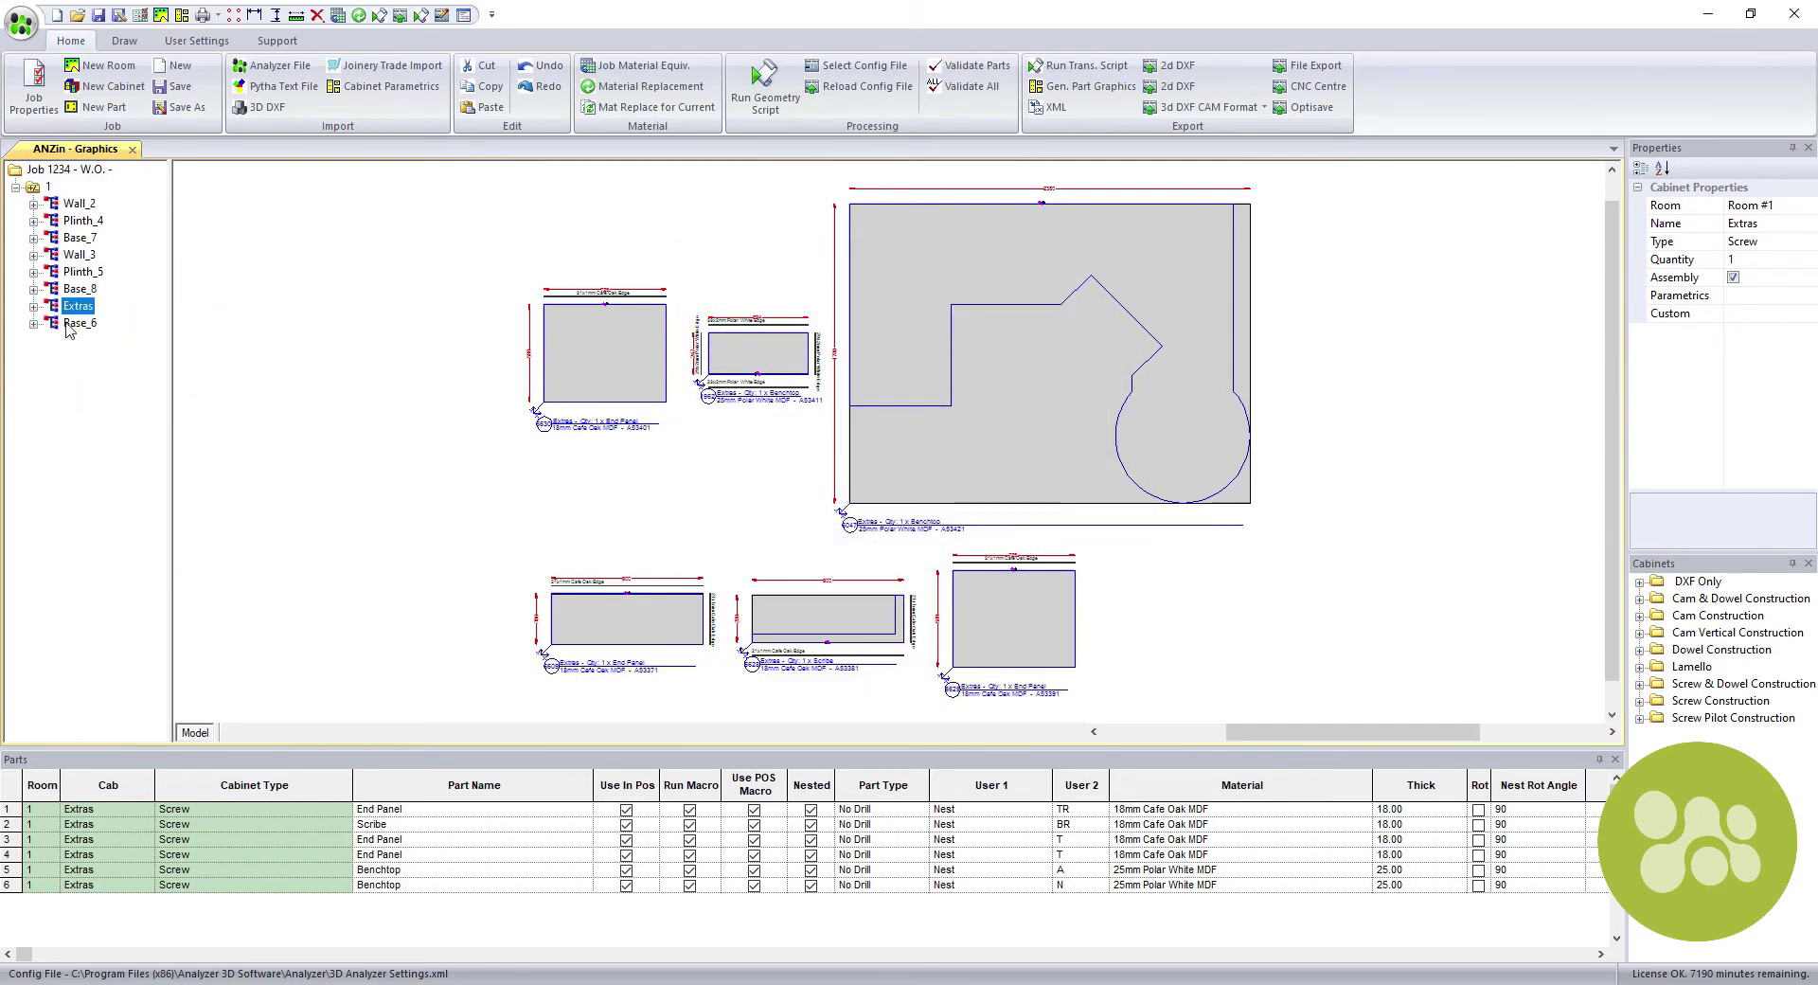
pyautogui.click(80, 324)
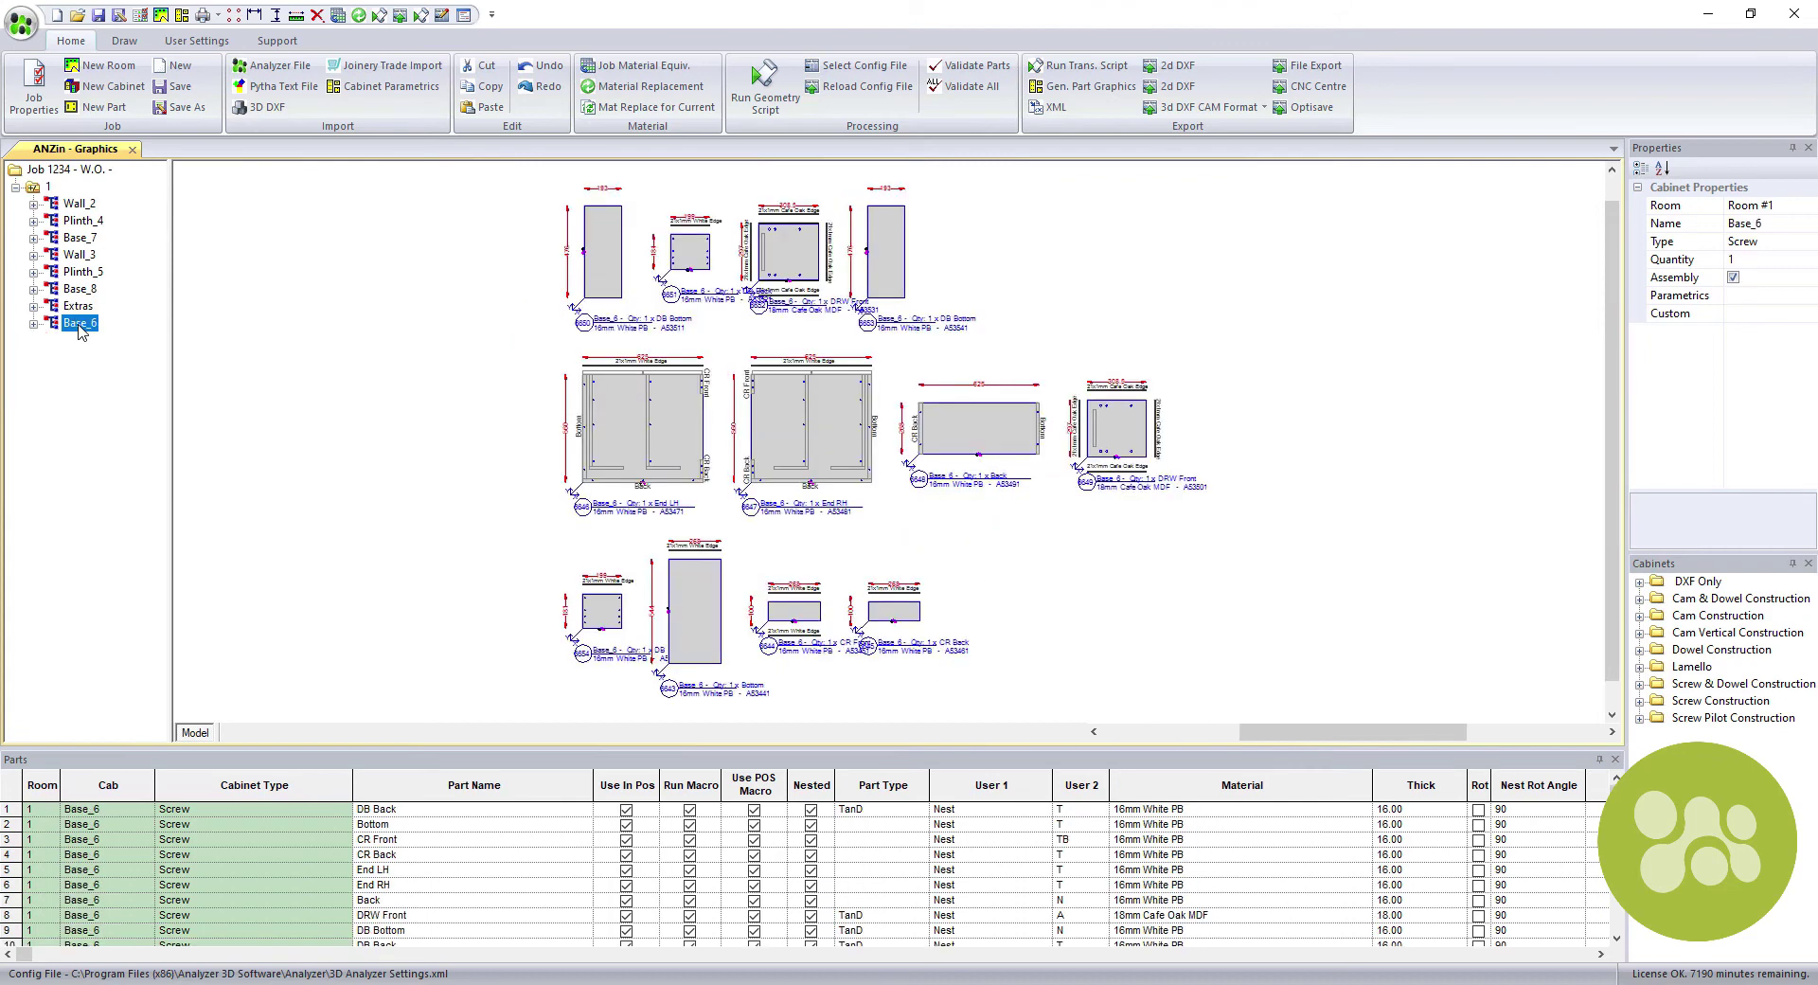
# Preview the cutting list through all 5 pages to the material summary, close it, and generate part graphics.
pyautogui.click(217, 15)
pyautogui.click(286, 68)
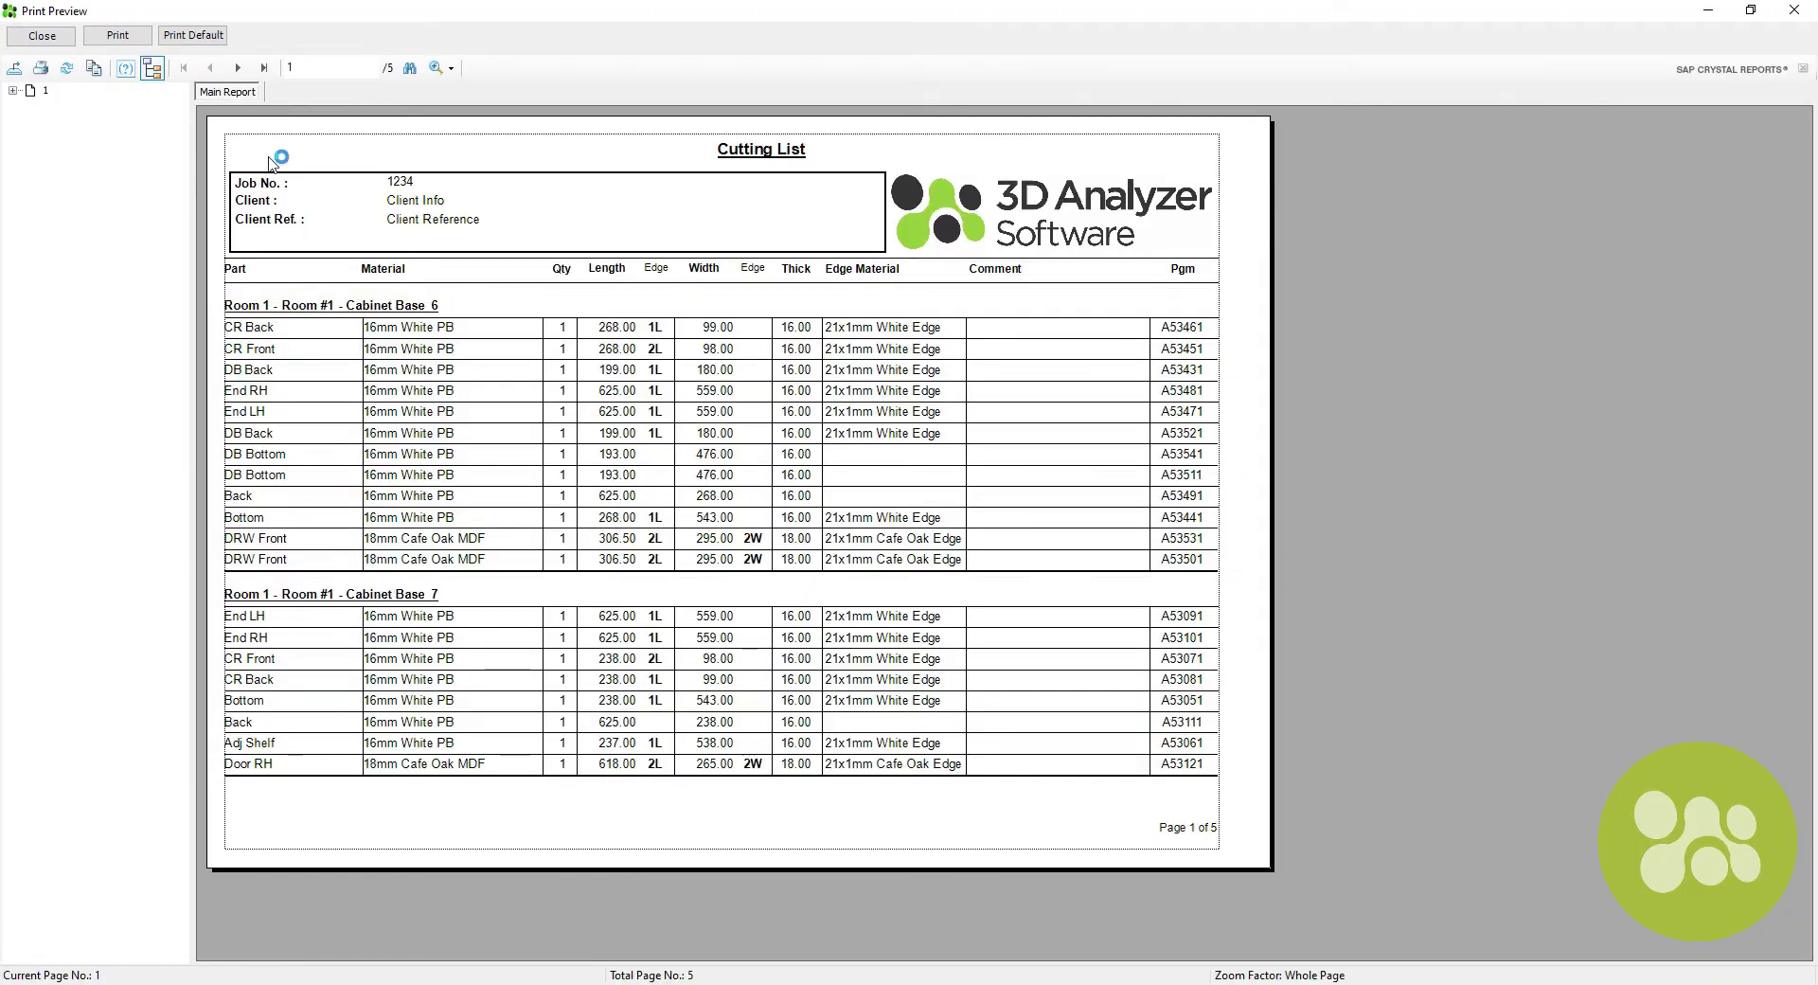
pyautogui.click(238, 68)
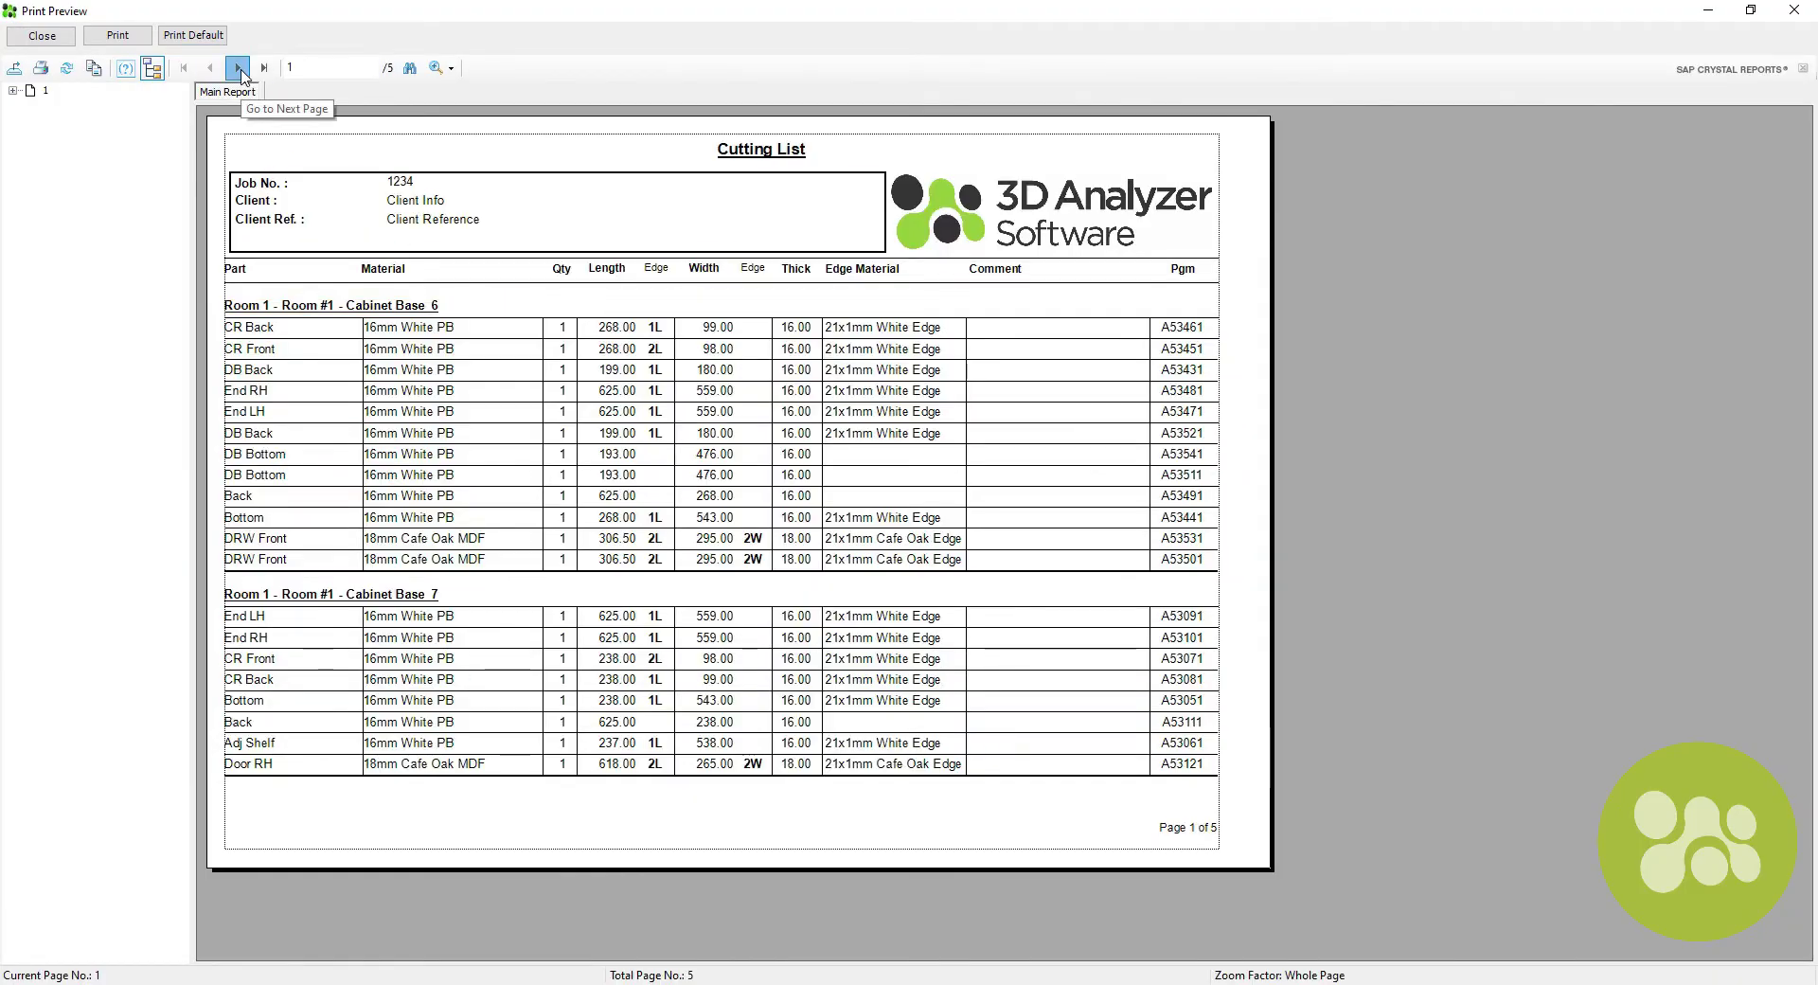
pyautogui.click(238, 67)
pyautogui.click(239, 68)
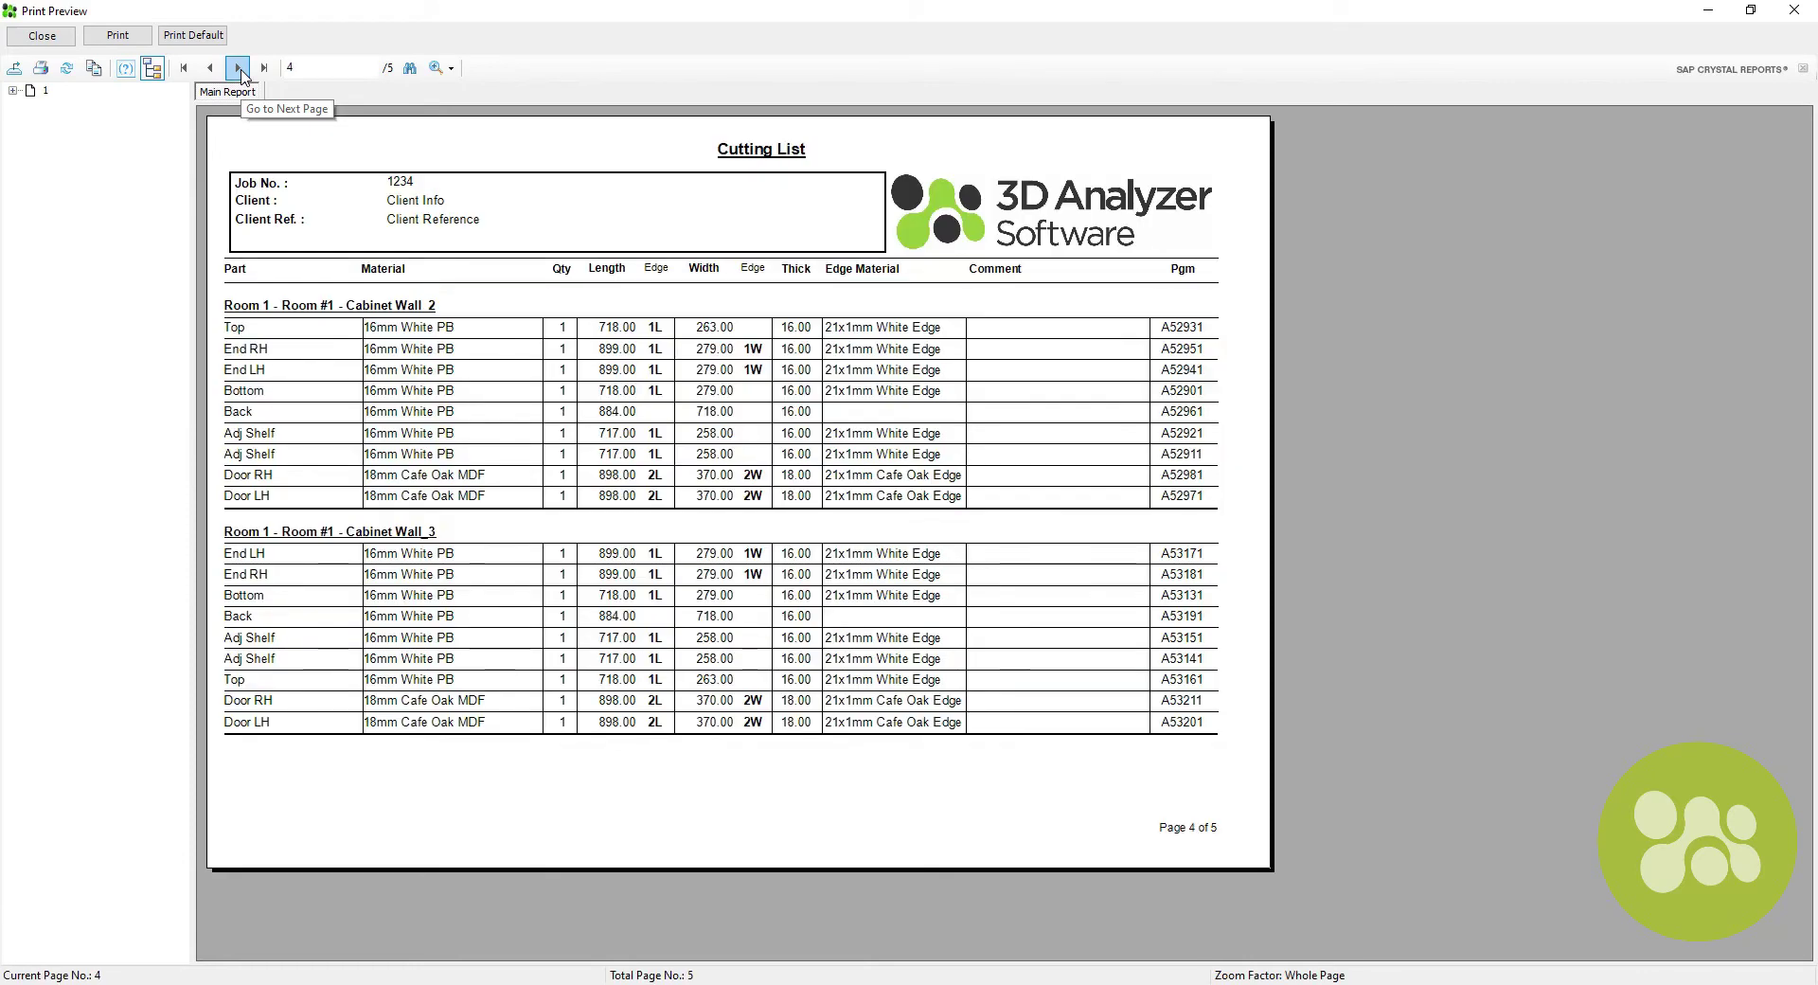
pyautogui.click(239, 68)
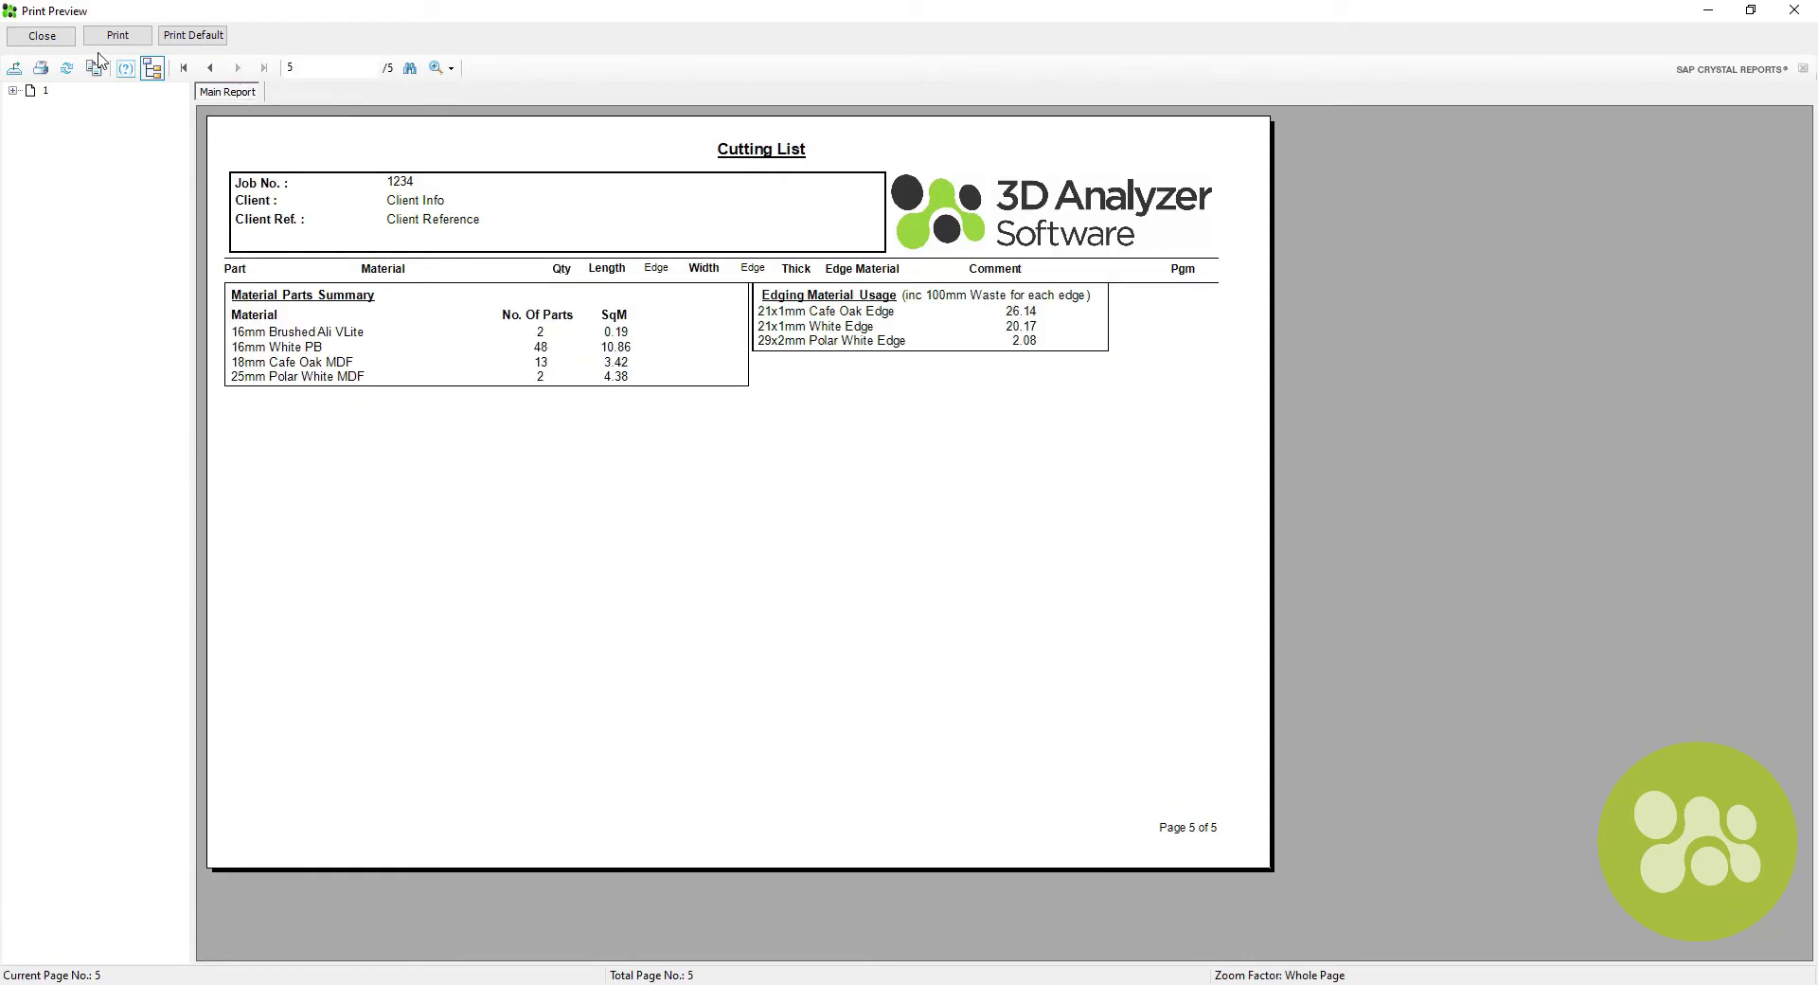
pyautogui.click(41, 35)
pyautogui.click(1090, 85)
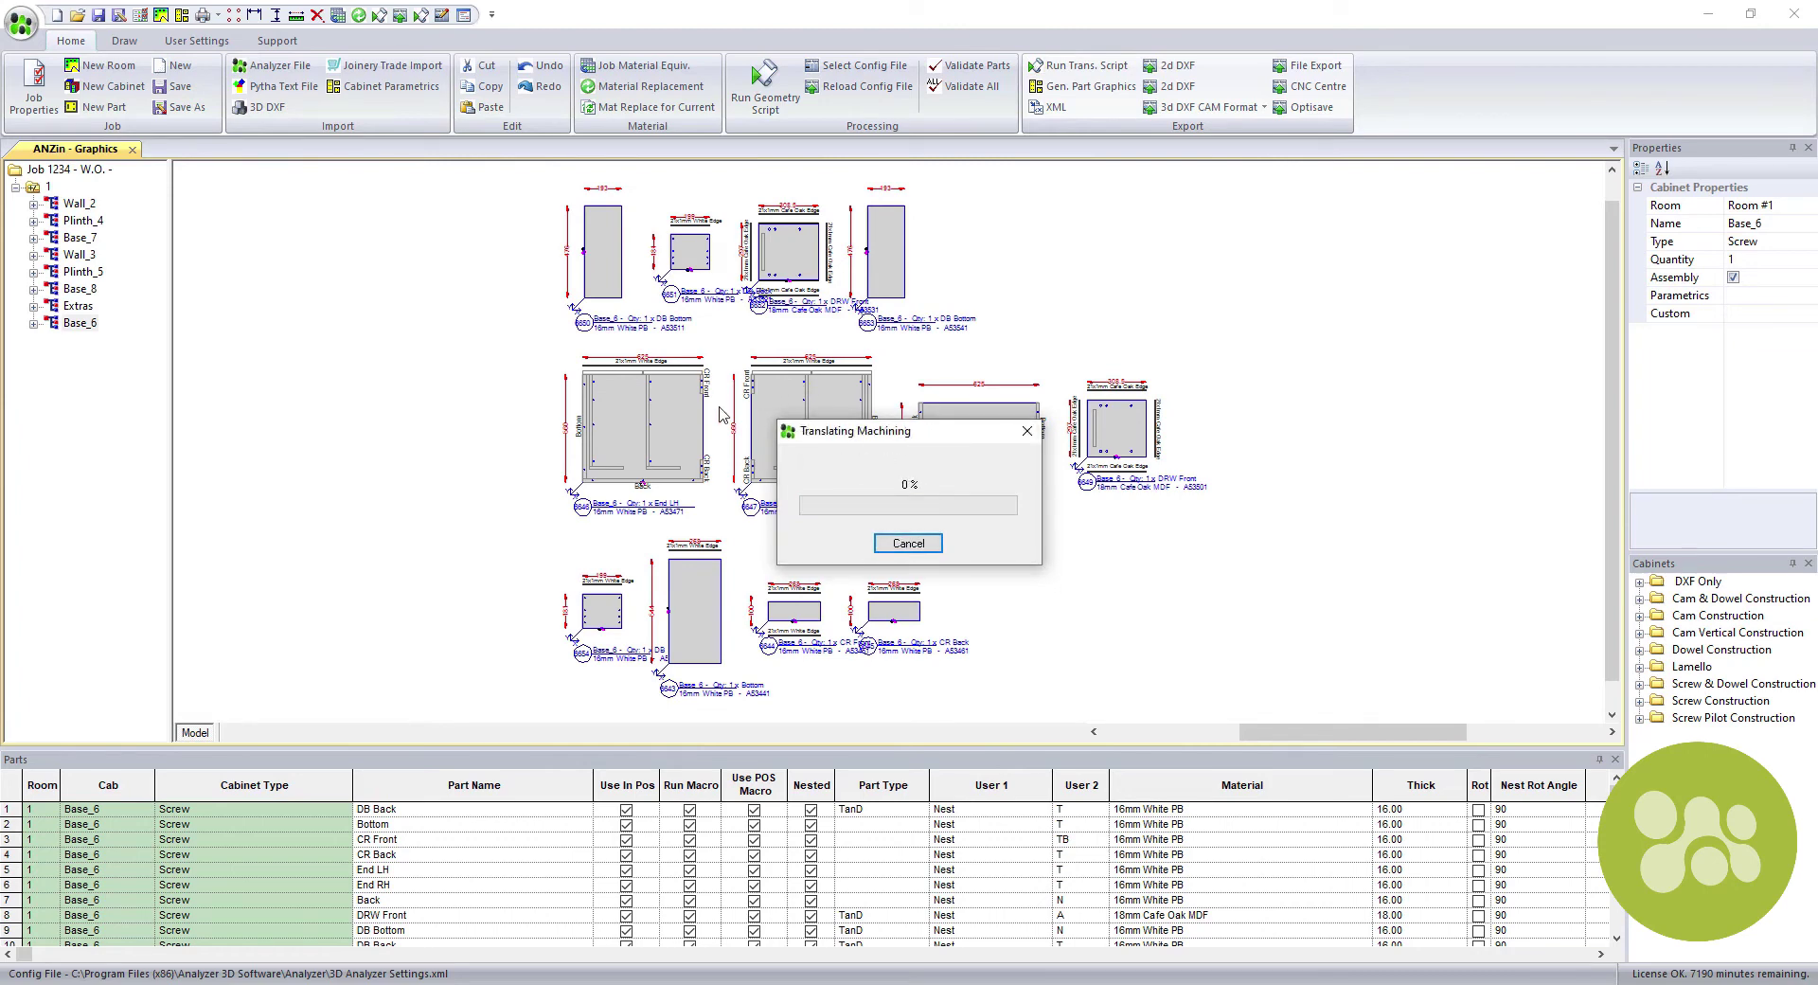
# Dismiss the translation message and save the job as 1234 on the Desktop.
pyautogui.click(1039, 591)
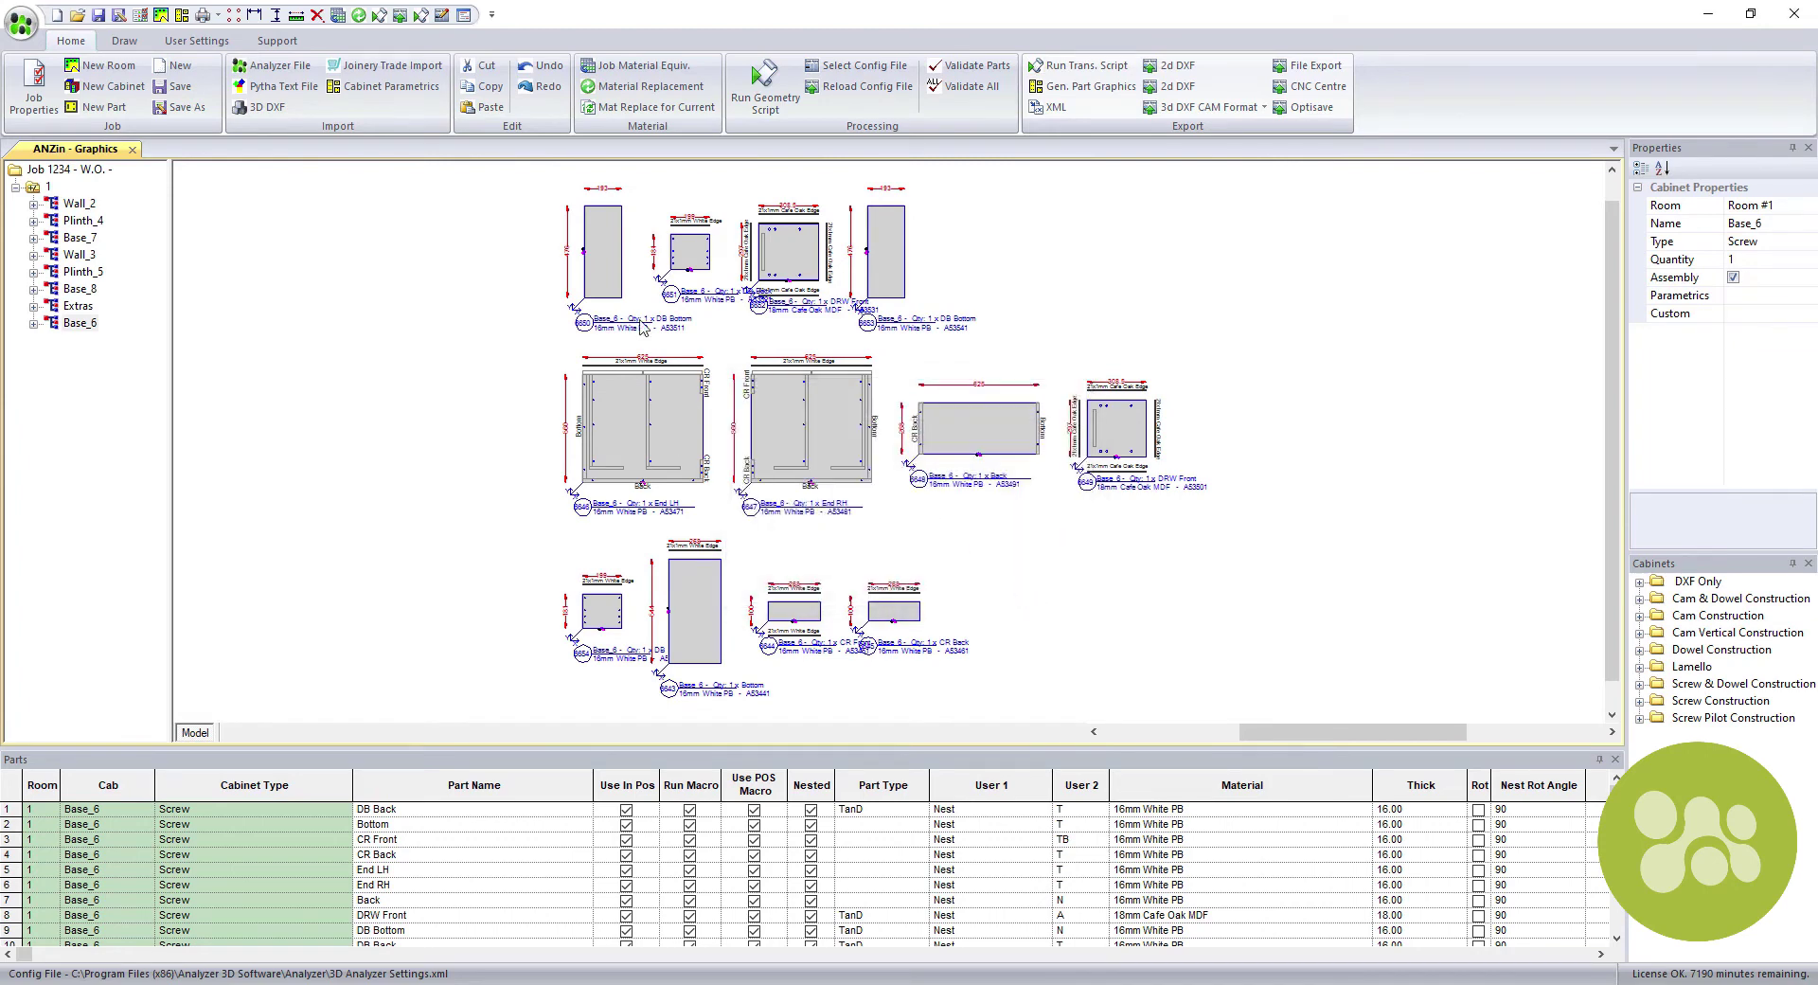
pyautogui.click(119, 17)
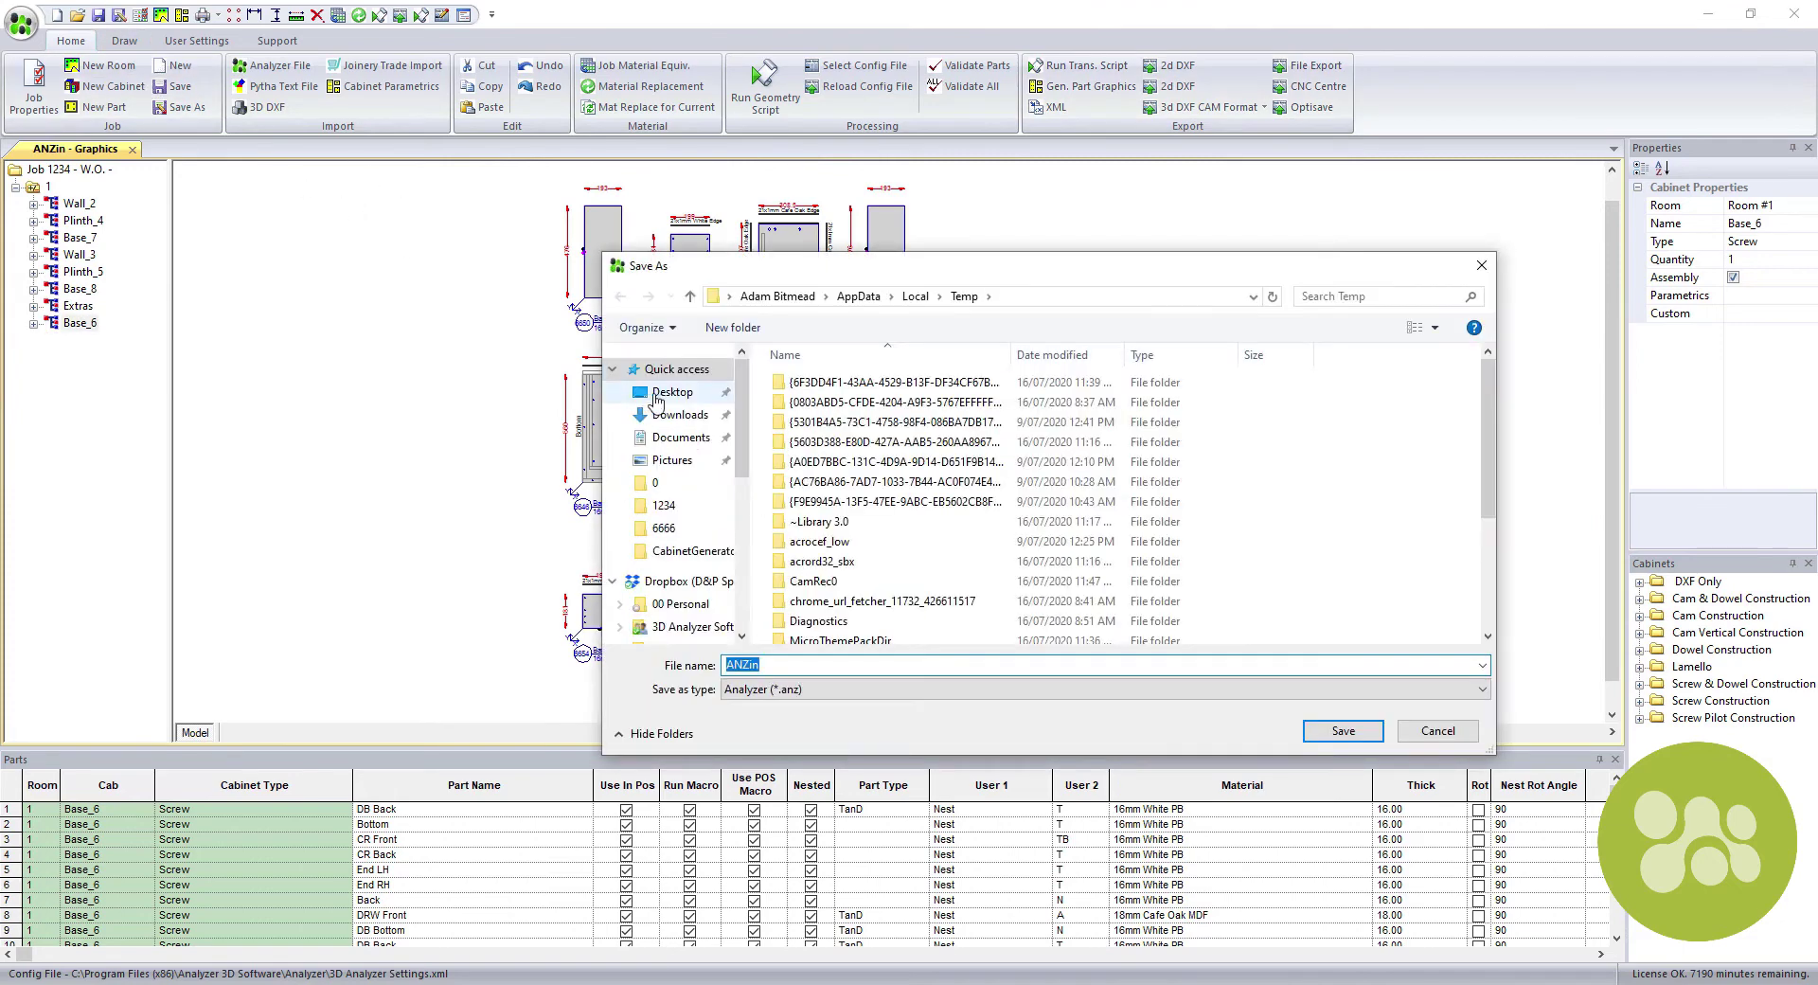
pyautogui.doubleClick(801, 664)
pyautogui.write('123')
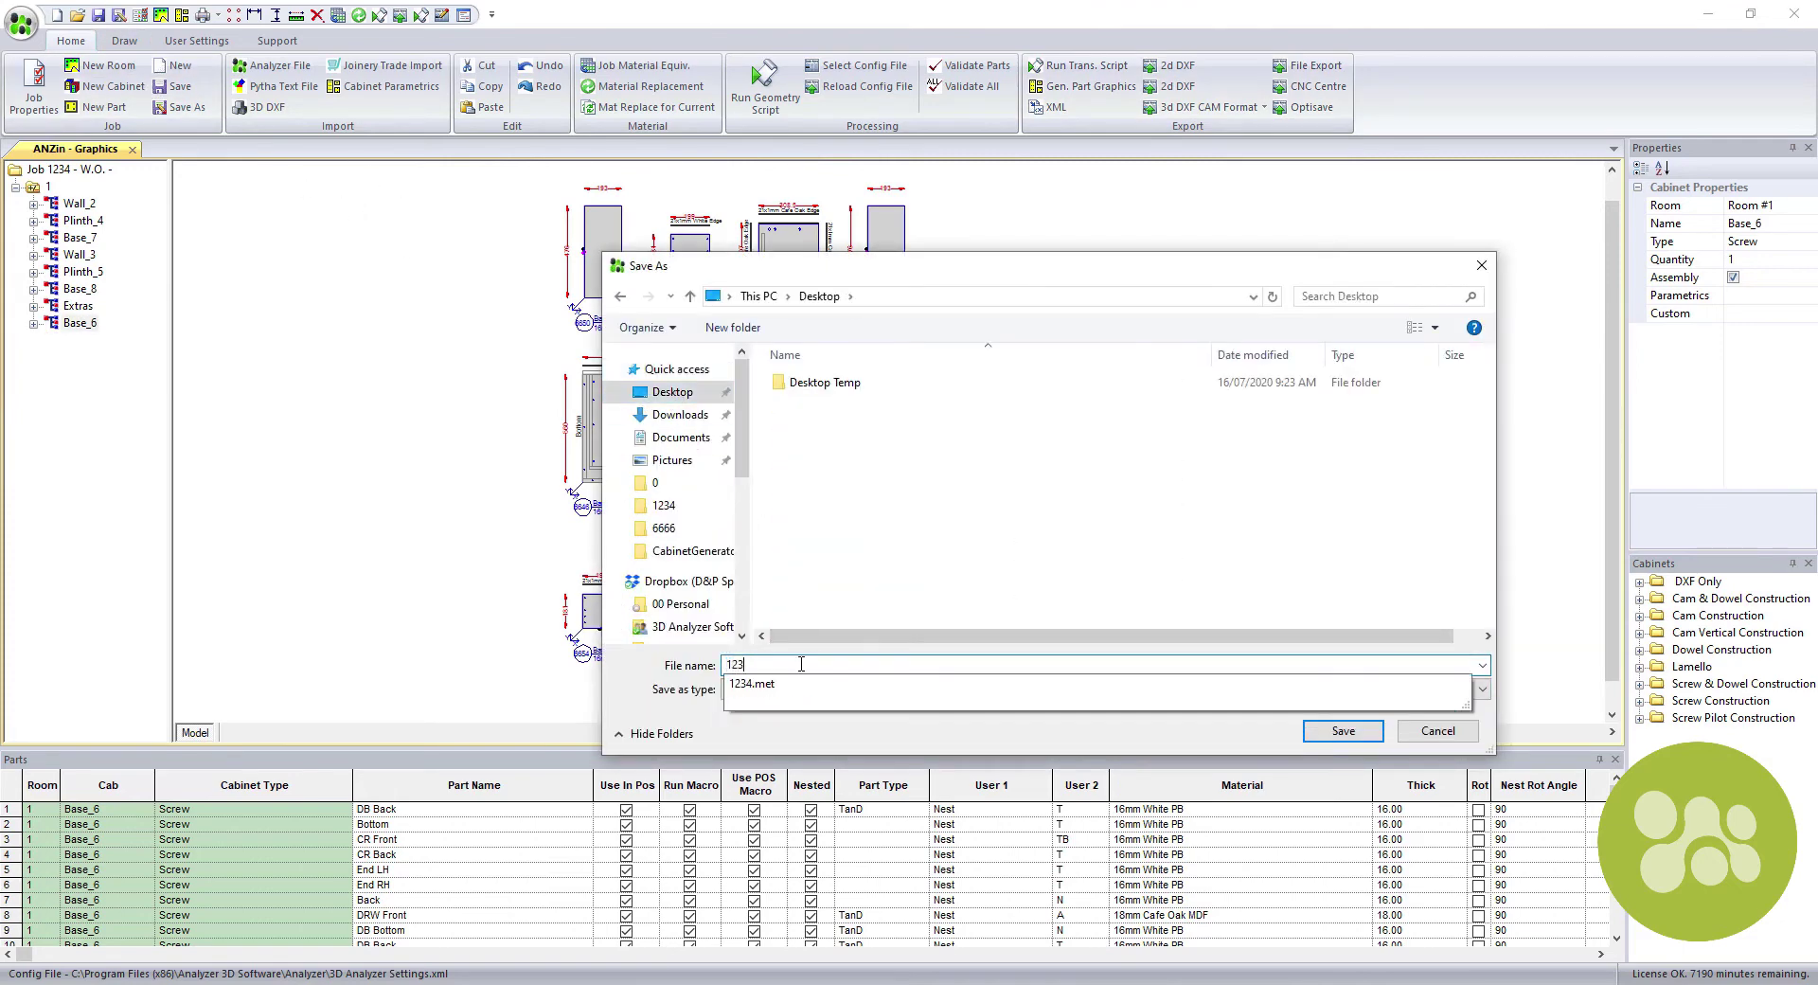
pyautogui.write('4')
pyautogui.press('Return')
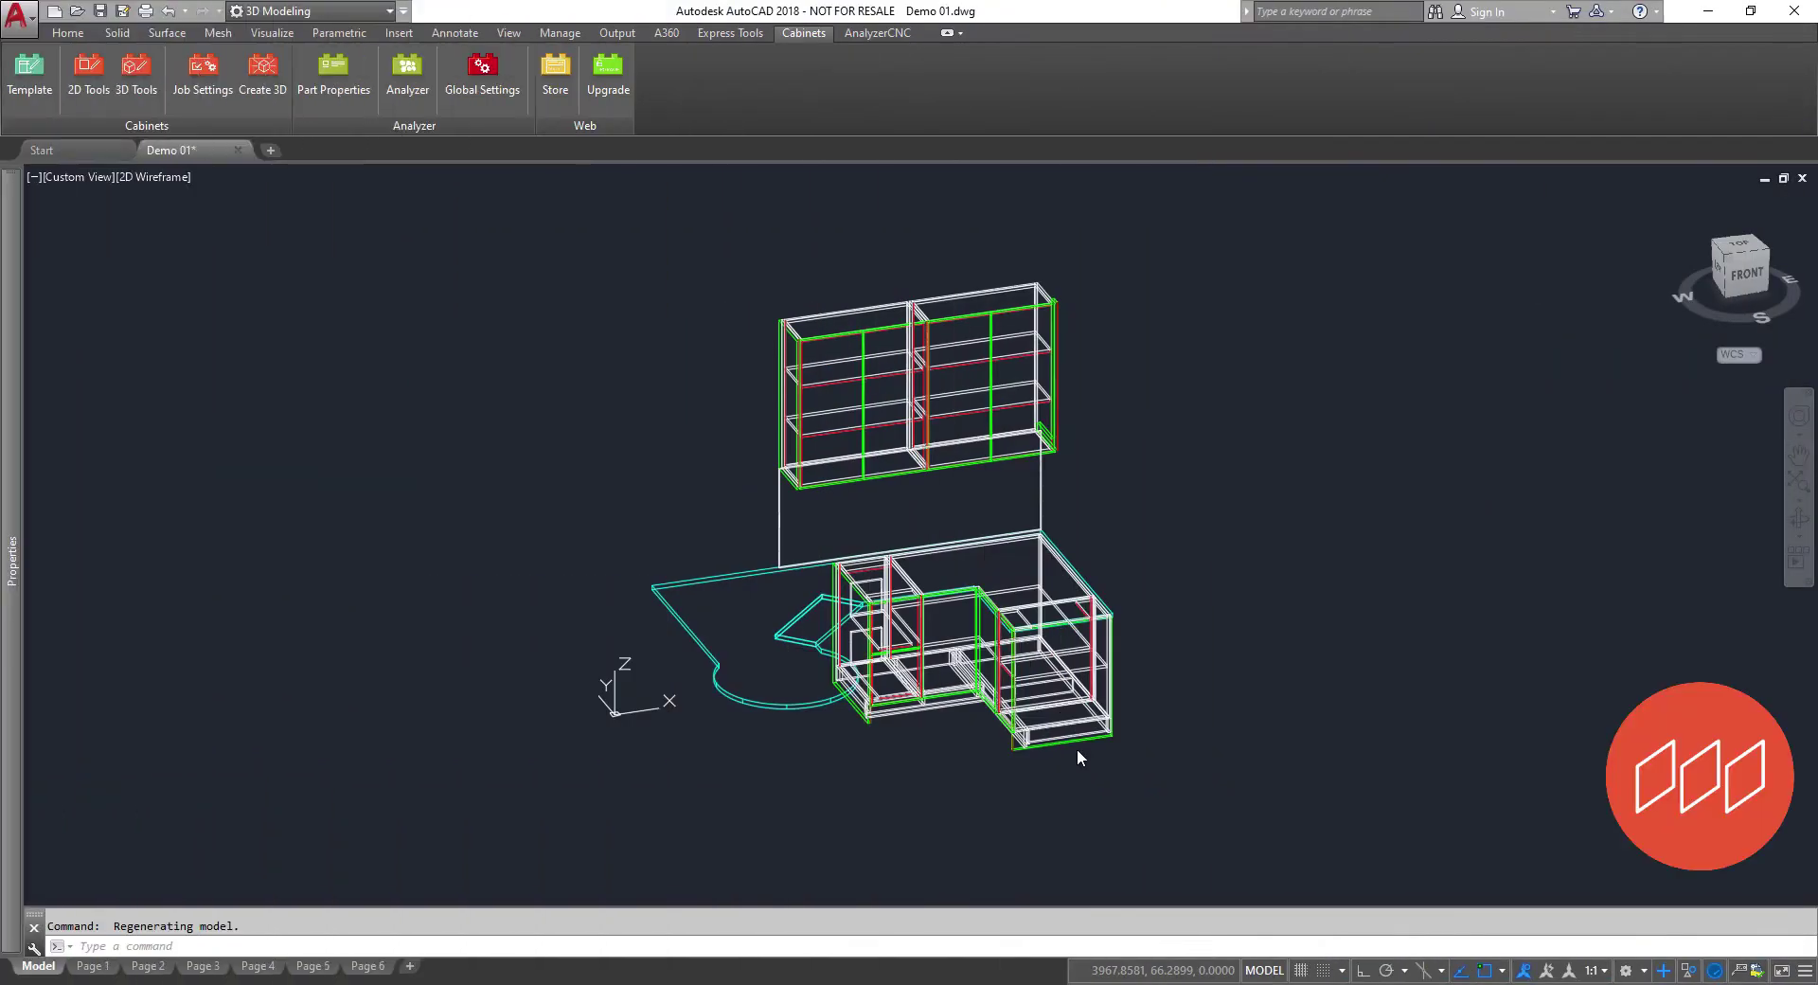
# Unhide the walls and benchtop in the 3D model.
pyautogui.click(135, 68)
pyautogui.click(632, 494)
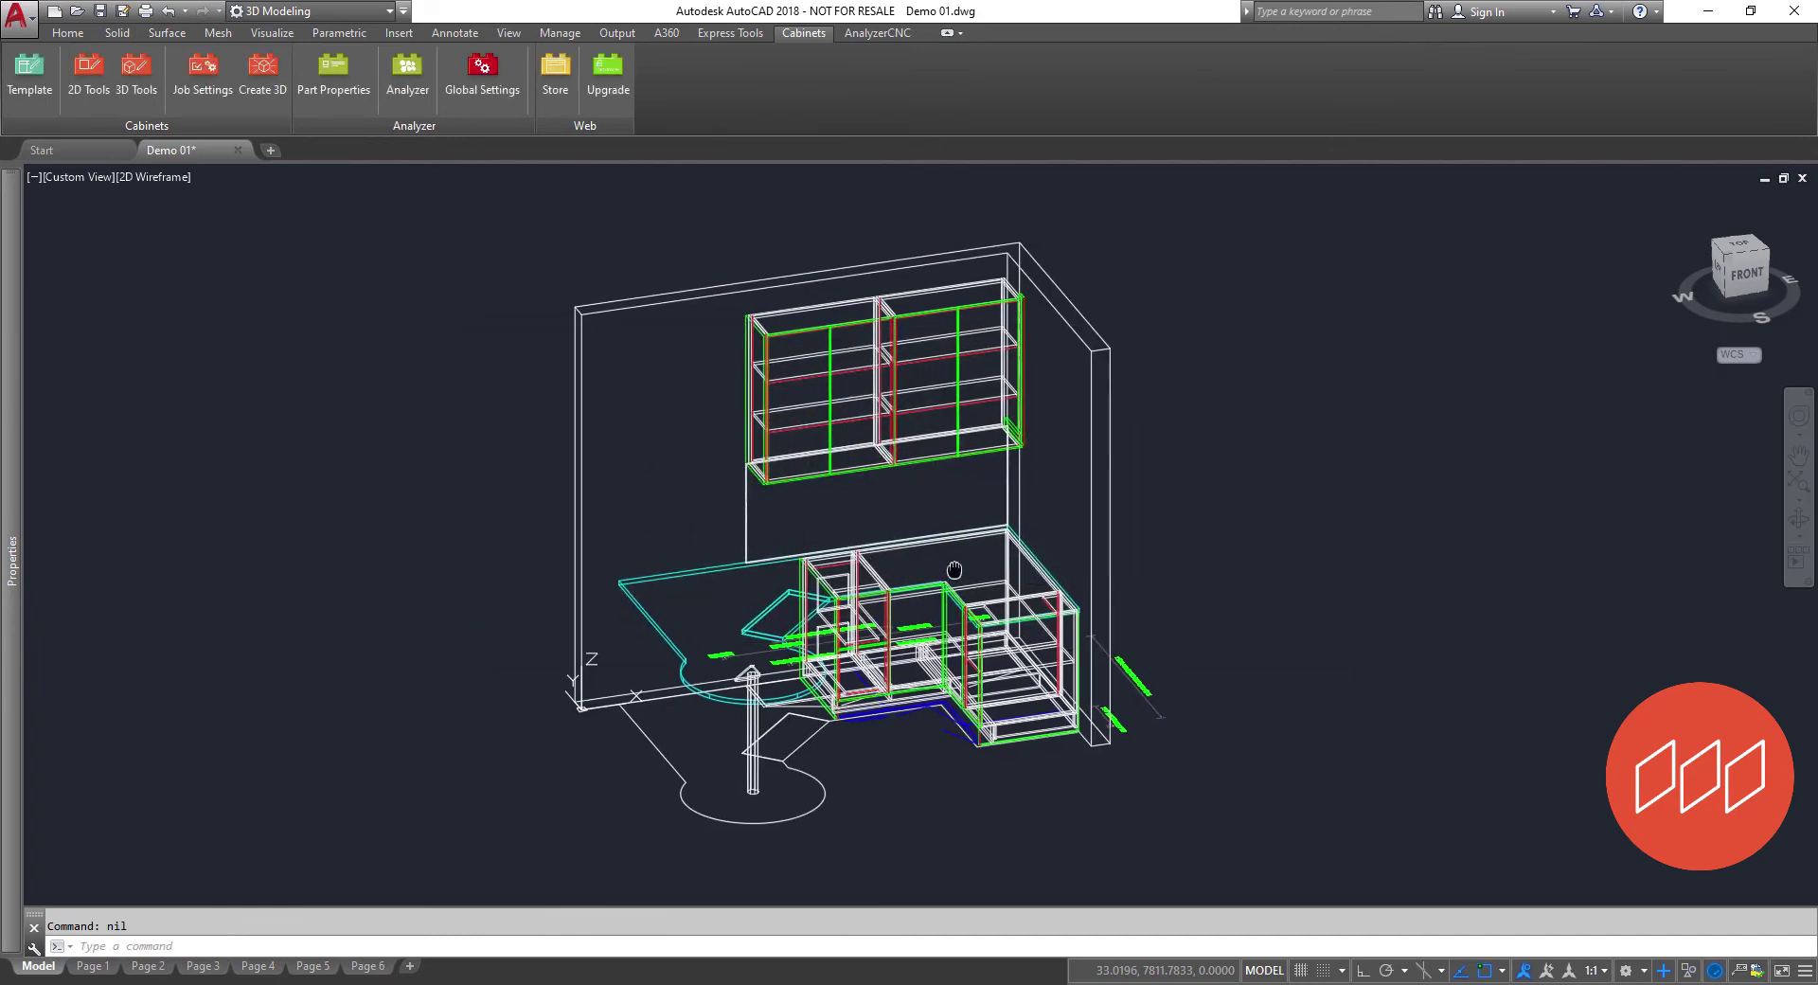
pyautogui.click(866, 34)
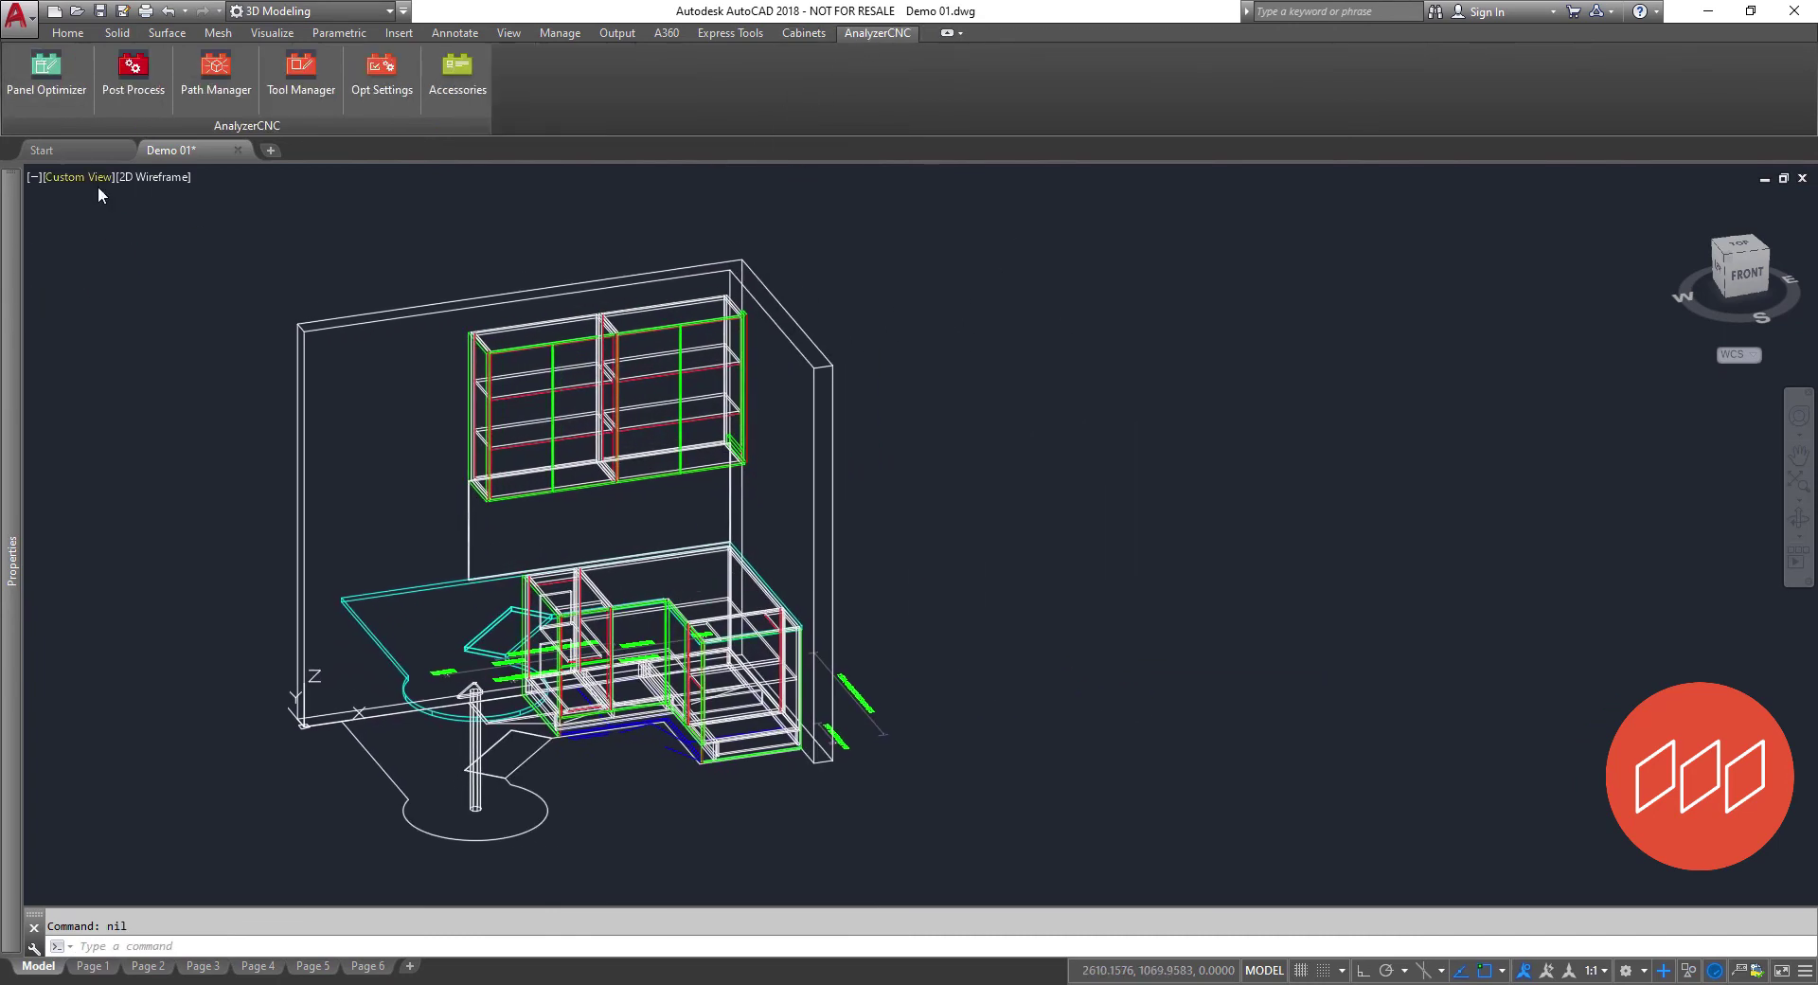
# Nest the 18mm Cafe Oak MDF parts from their .dxt file onto two 2410 × 1210 sheets beside the model.
pyautogui.click(42, 87)
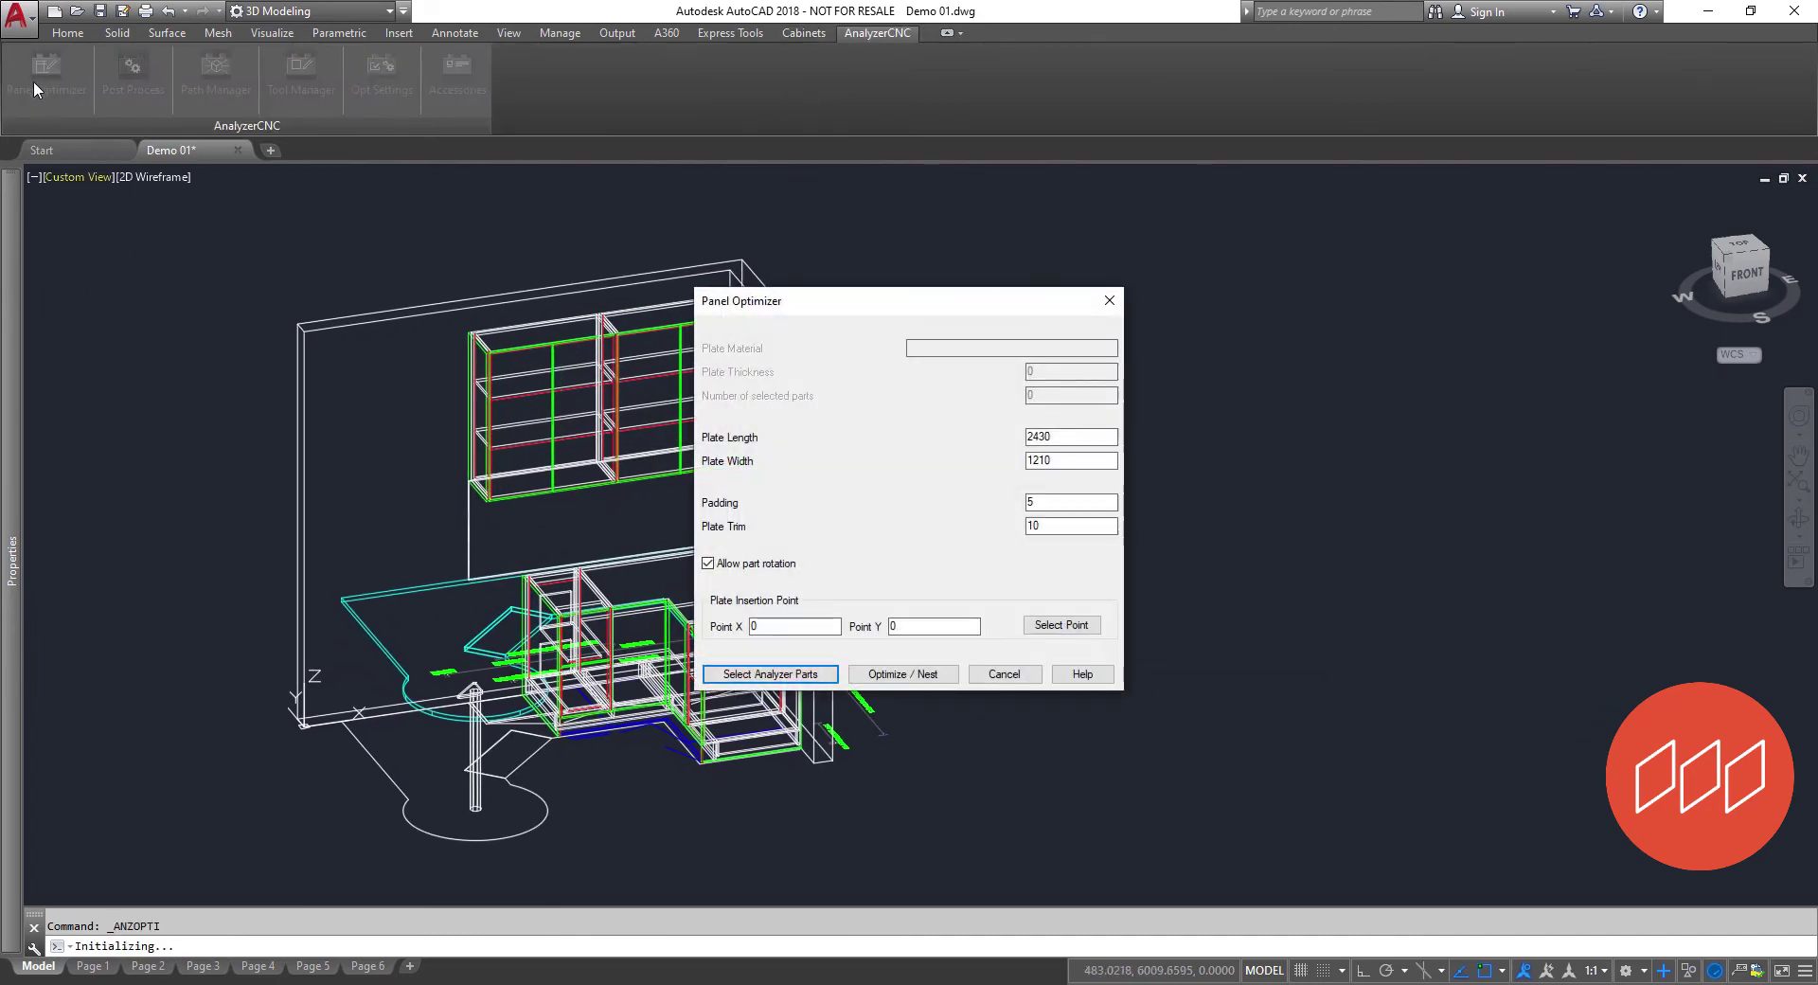
pyautogui.click(1061, 625)
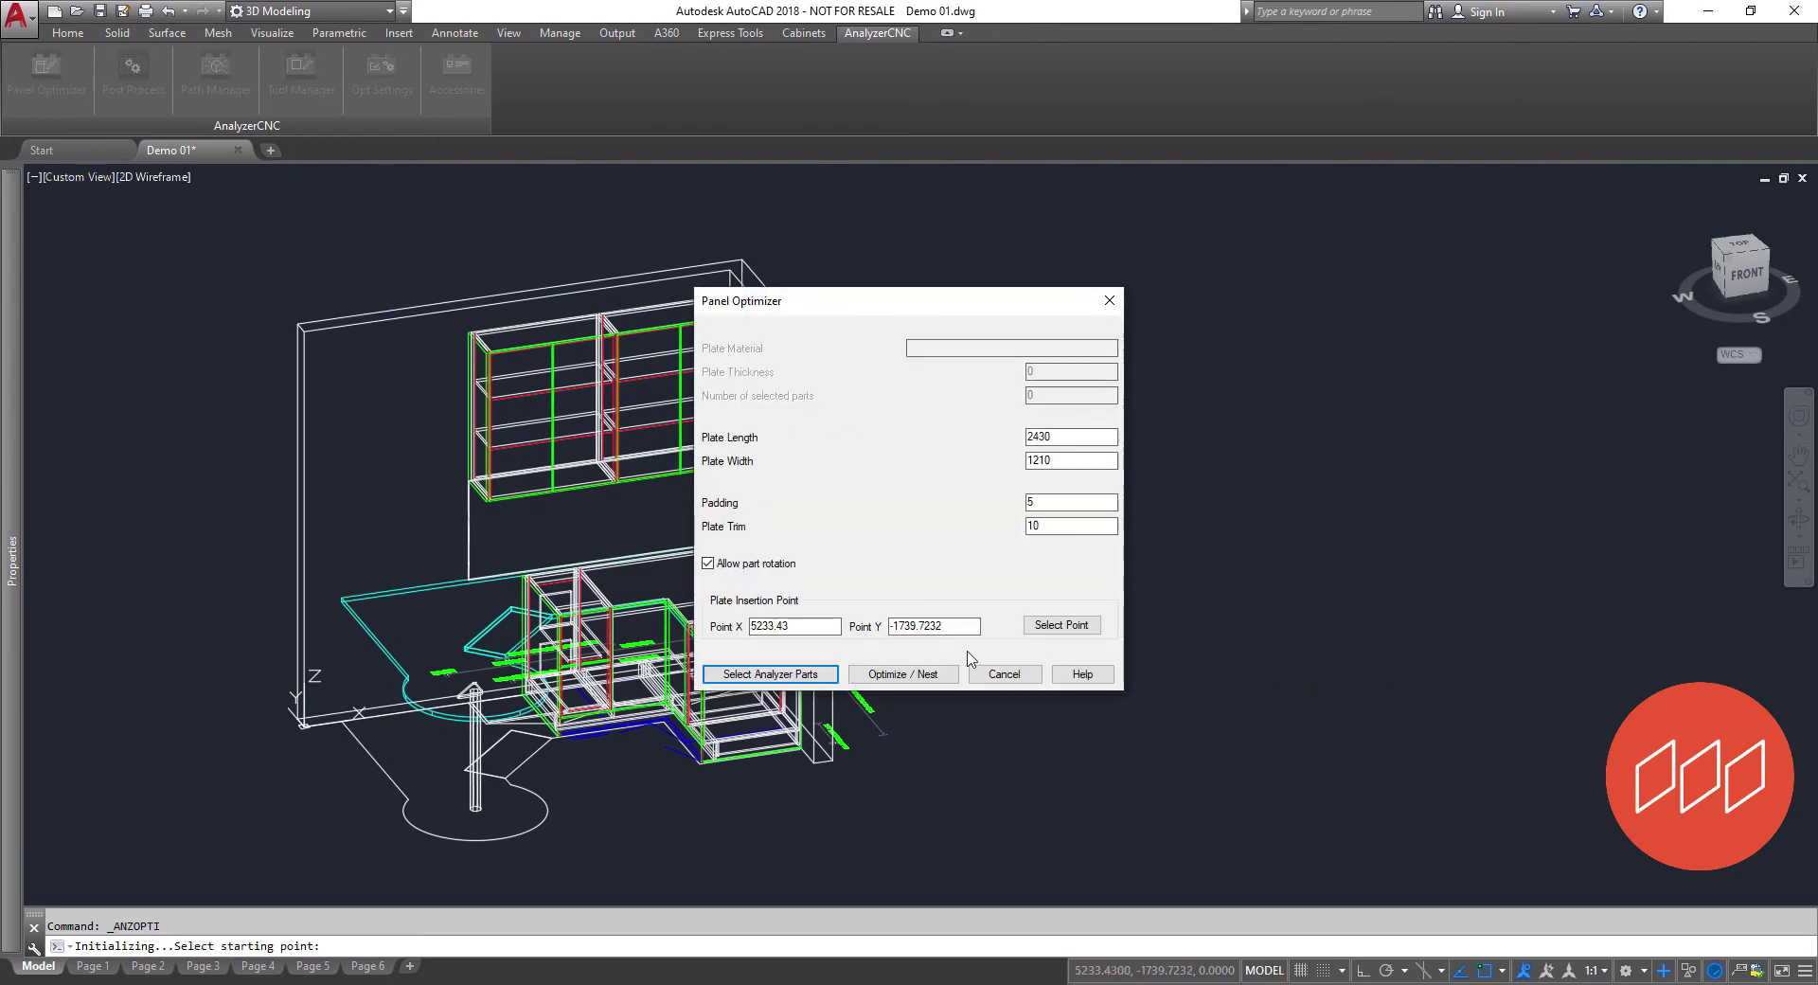
pyautogui.click(772, 670)
pyautogui.click(631, 722)
pyautogui.doubleClick(780, 388)
pyautogui.click(951, 726)
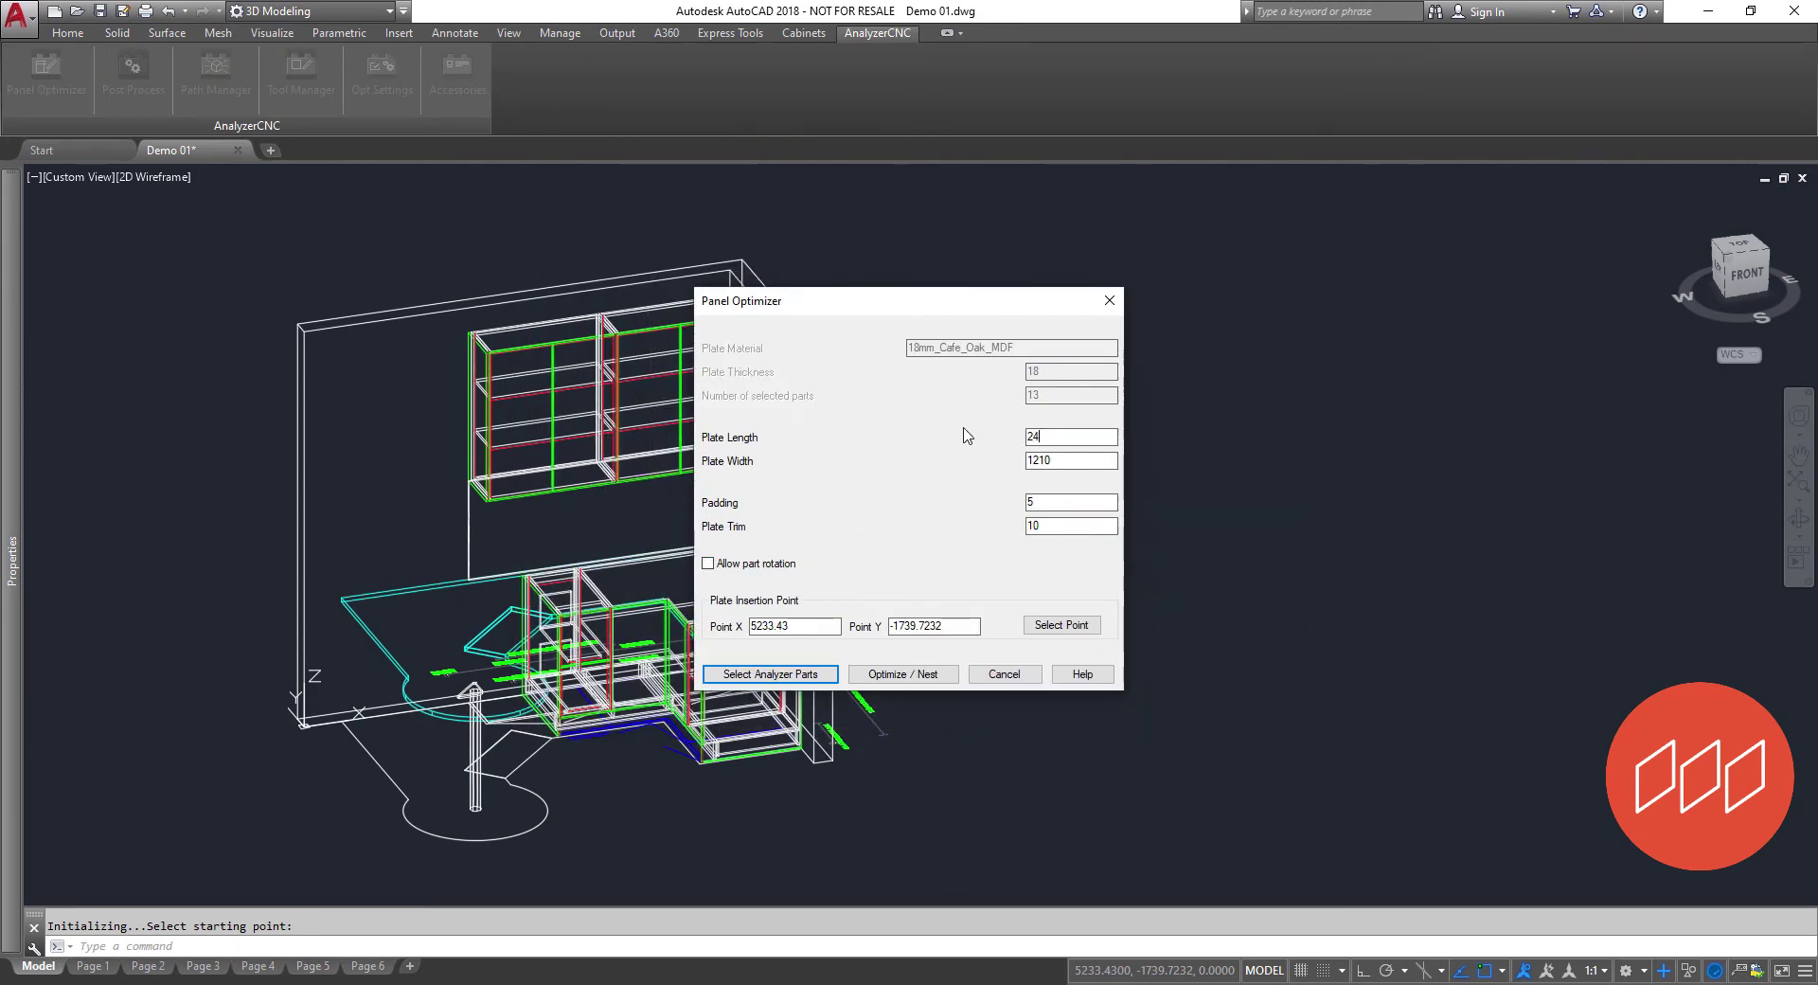
pyautogui.click(887, 673)
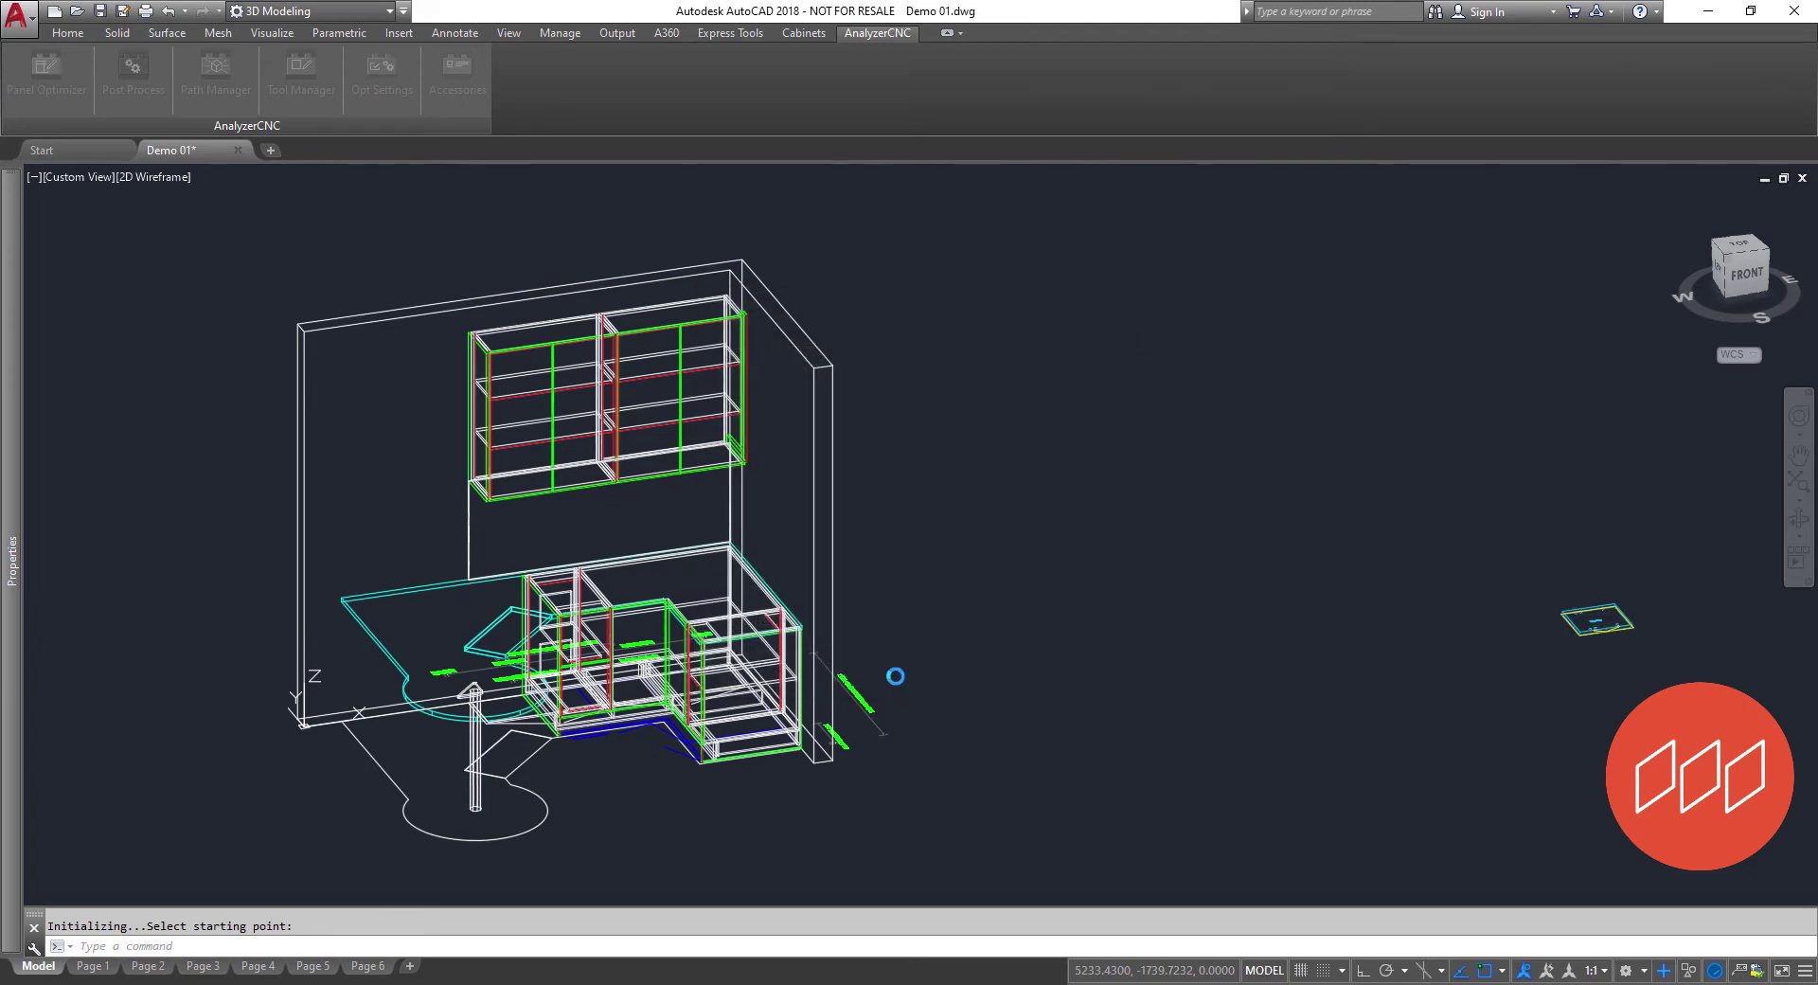
# Switch to Top view and move the selected Cafe Oak panel group by 3 units.
pyautogui.click(1739, 250)
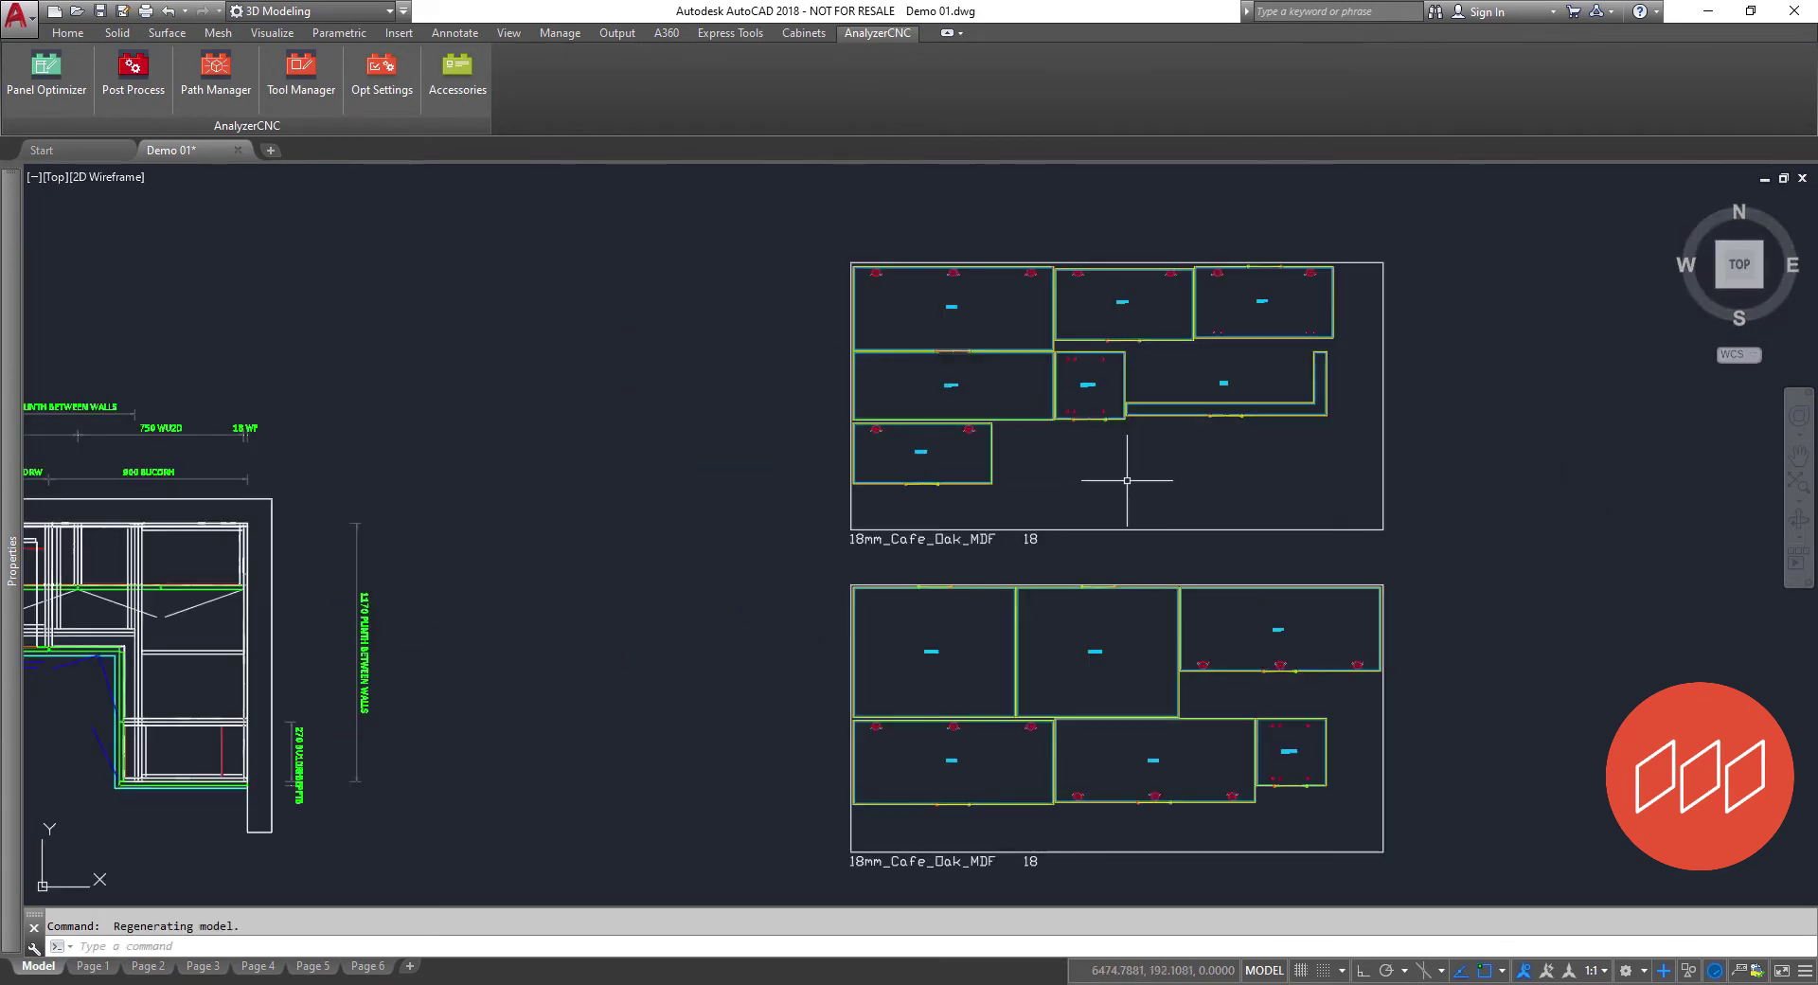
pyautogui.press('Return')
pyautogui.scroll(6, 1127, 478)
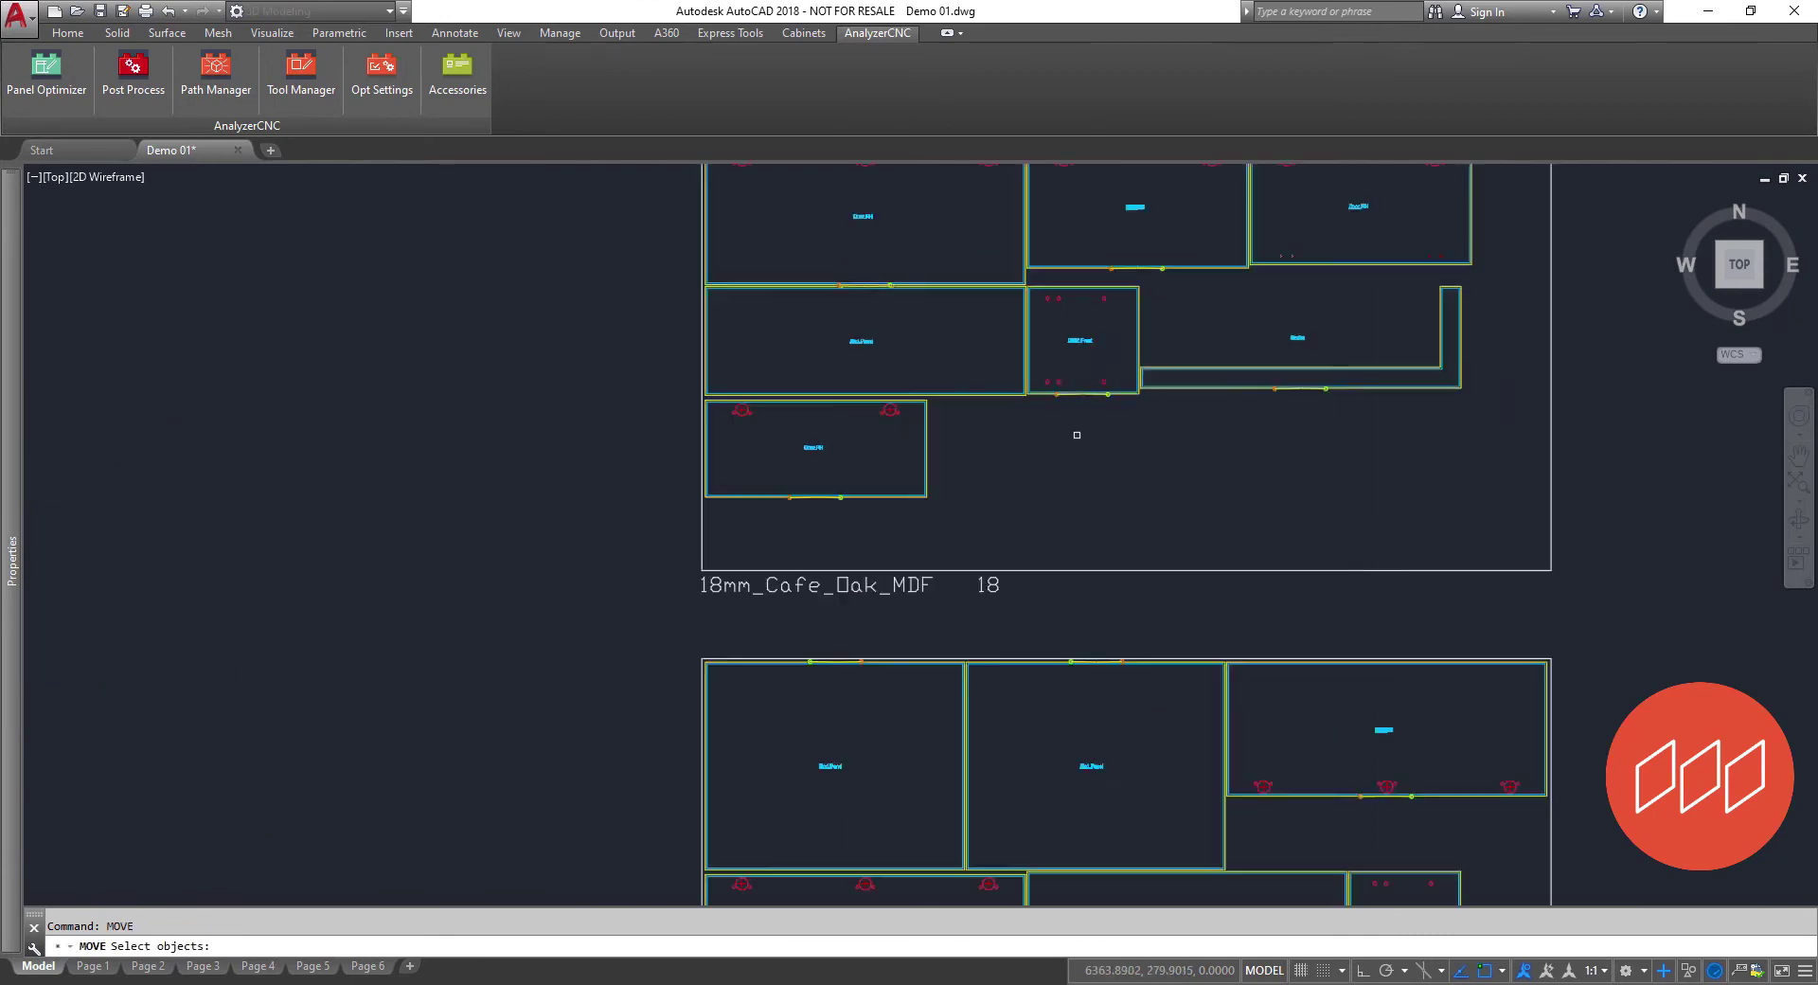
pyautogui.click(964, 331)
pyautogui.press('Return')
pyautogui.click(964, 328)
pyautogui.scroll(-5, 964, 328)
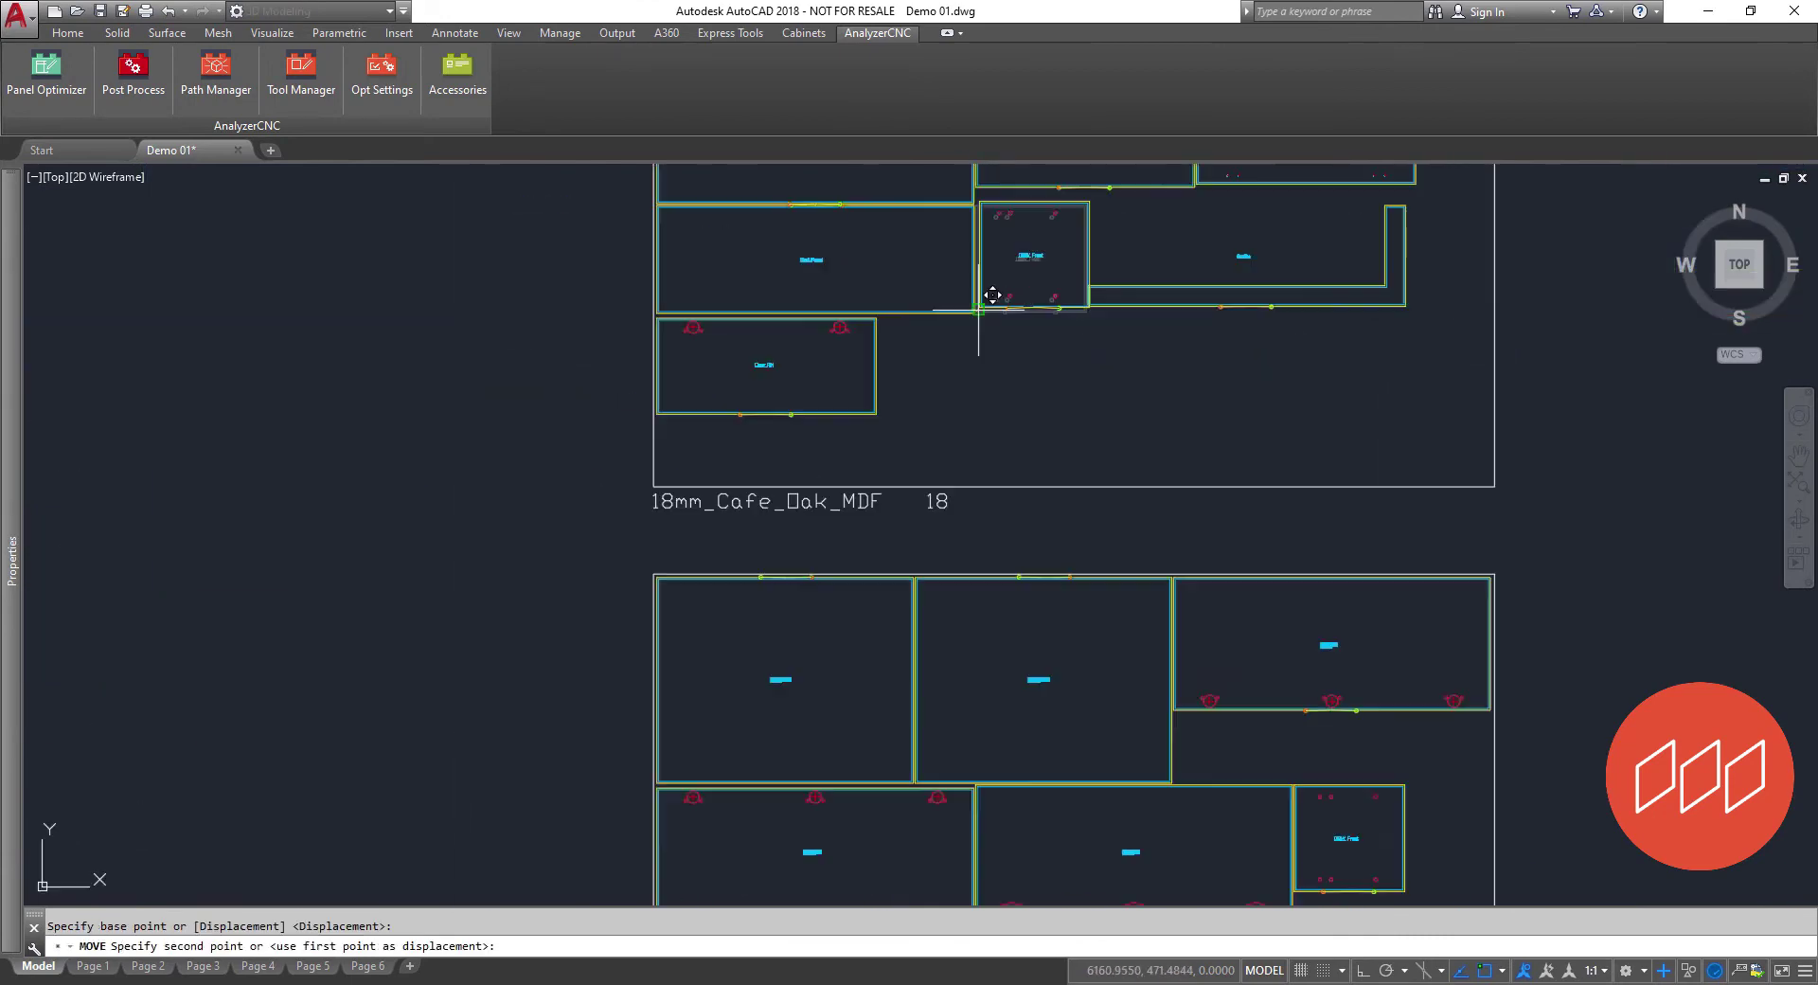
pyautogui.scroll(3, 1238, 722)
pyautogui.scroll(3, 1534, 556)
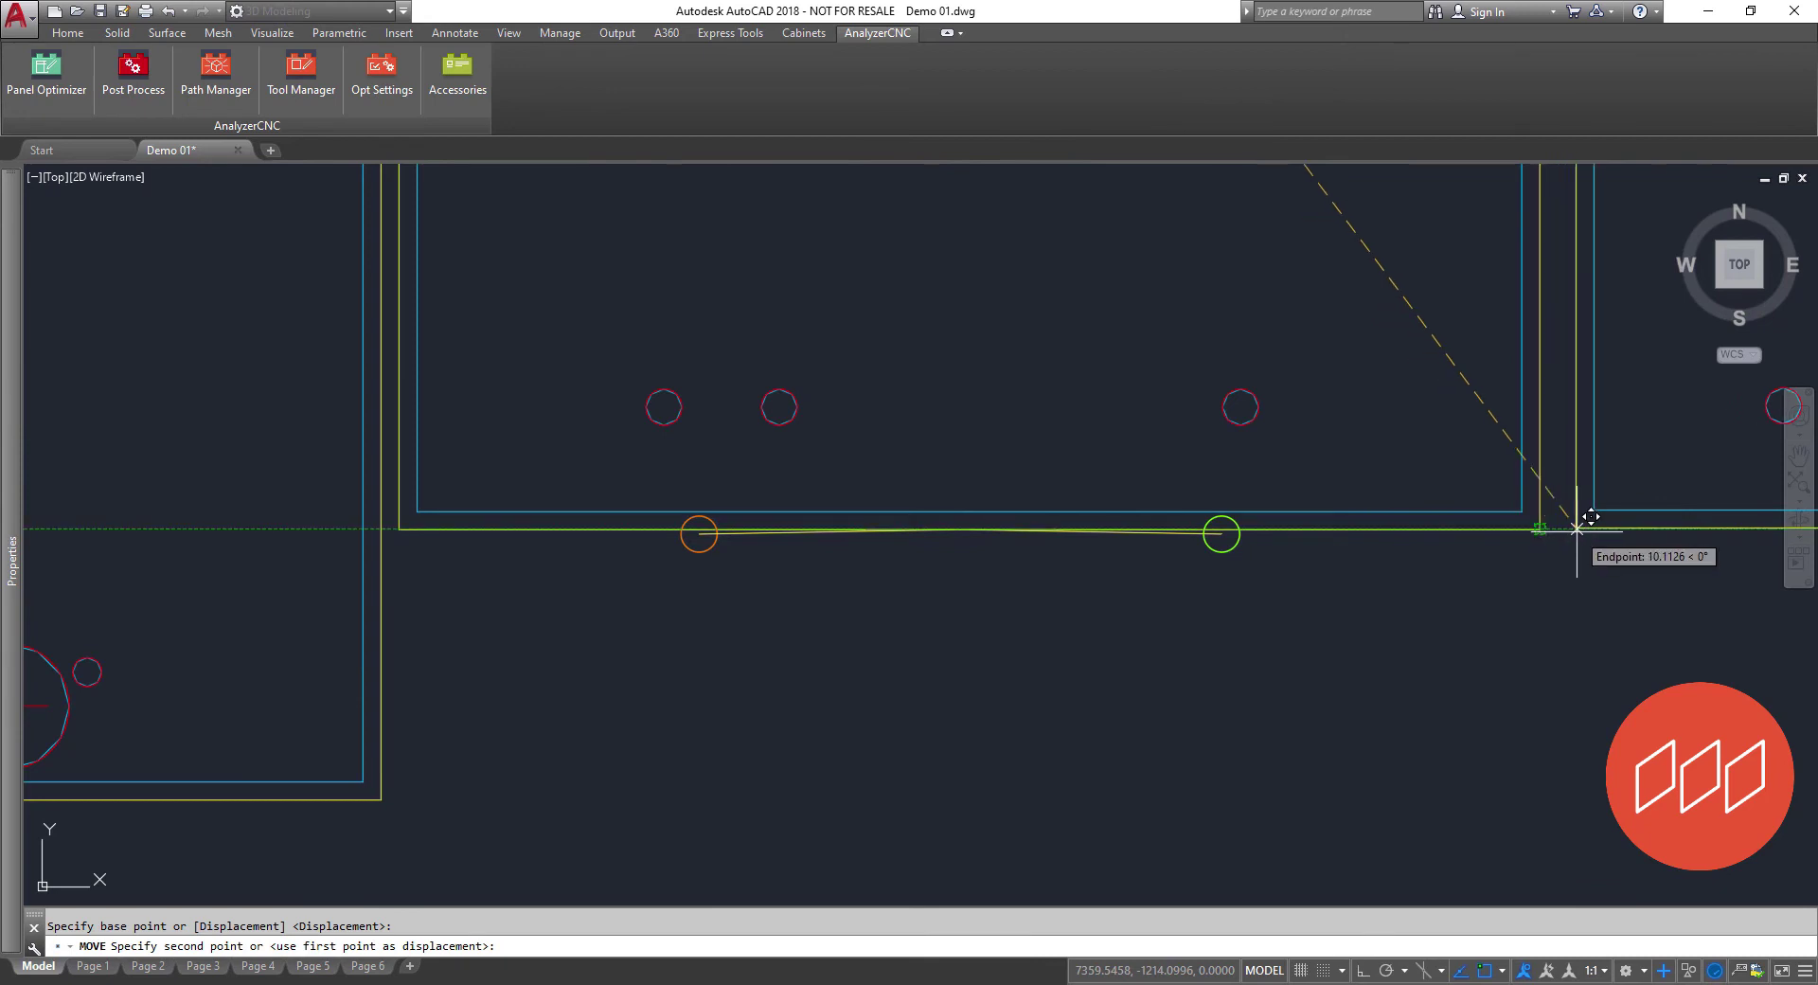
pyautogui.write('3')
pyautogui.press('Return')
pyautogui.scroll(-6, 1197, 656)
# Make a Custom Group that includes the right-hand DRW Front panel.
pyautogui.click(457, 71)
pyautogui.click(1024, 535)
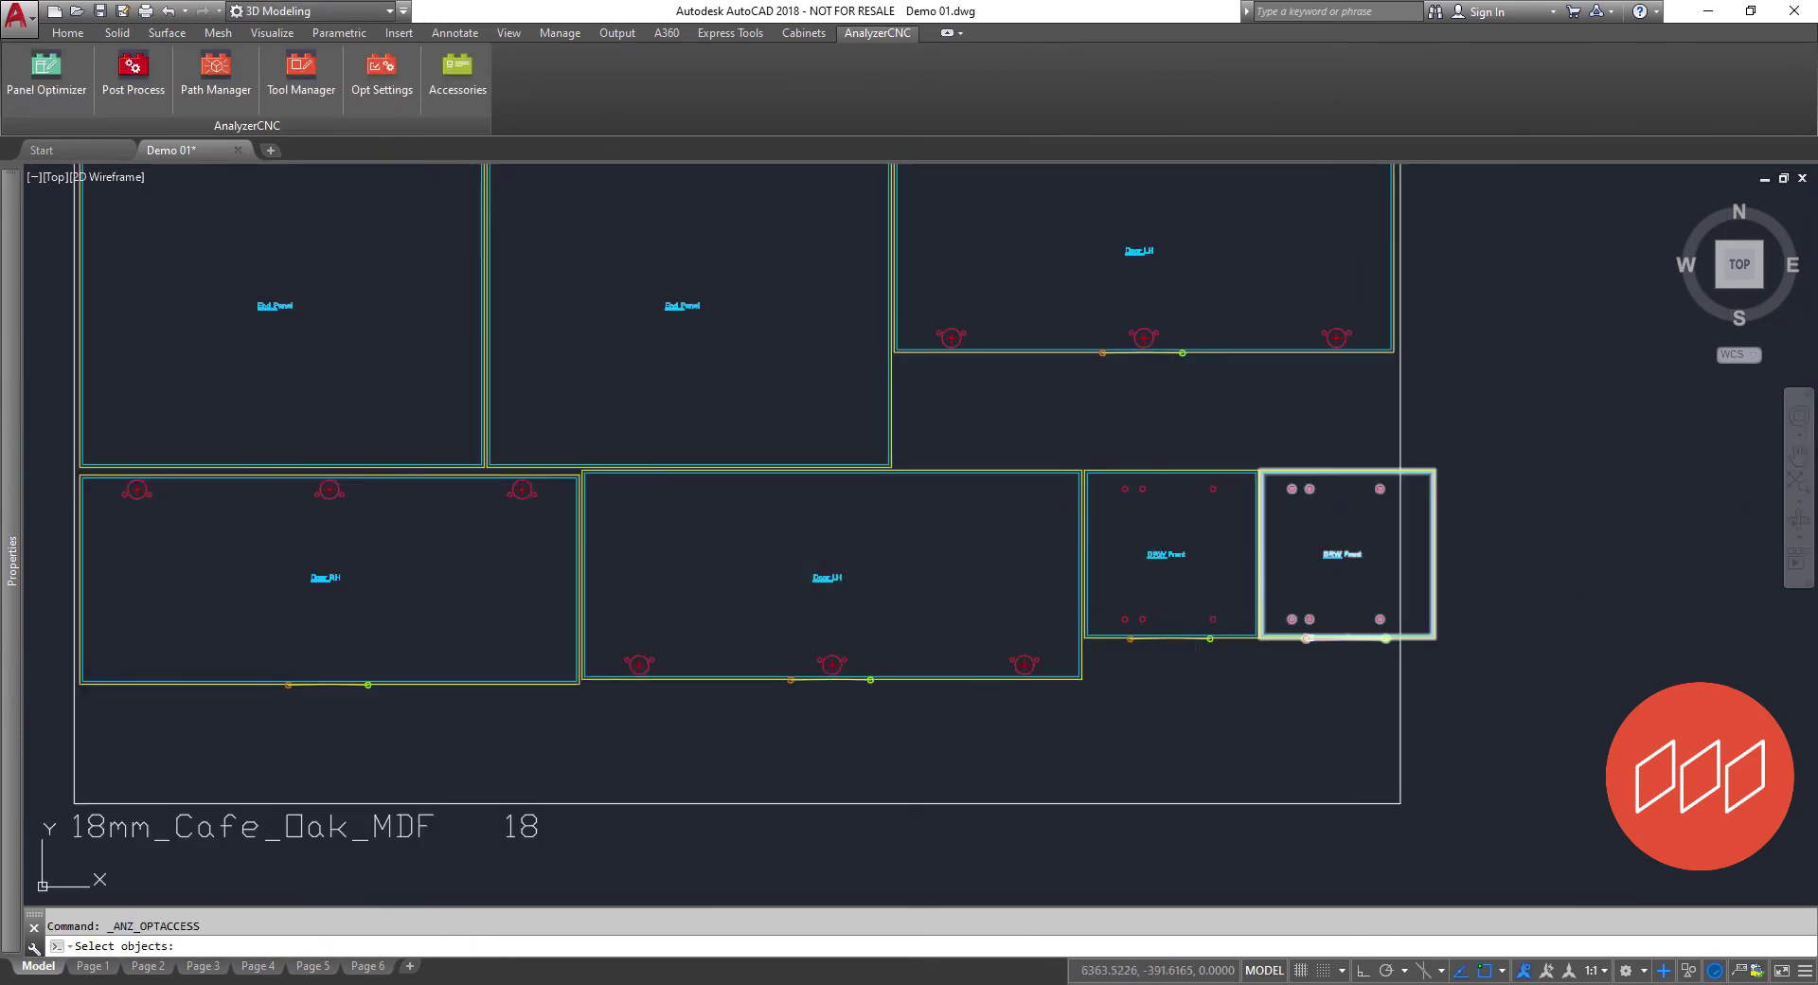
pyautogui.click(1310, 639)
pyautogui.press('Return')
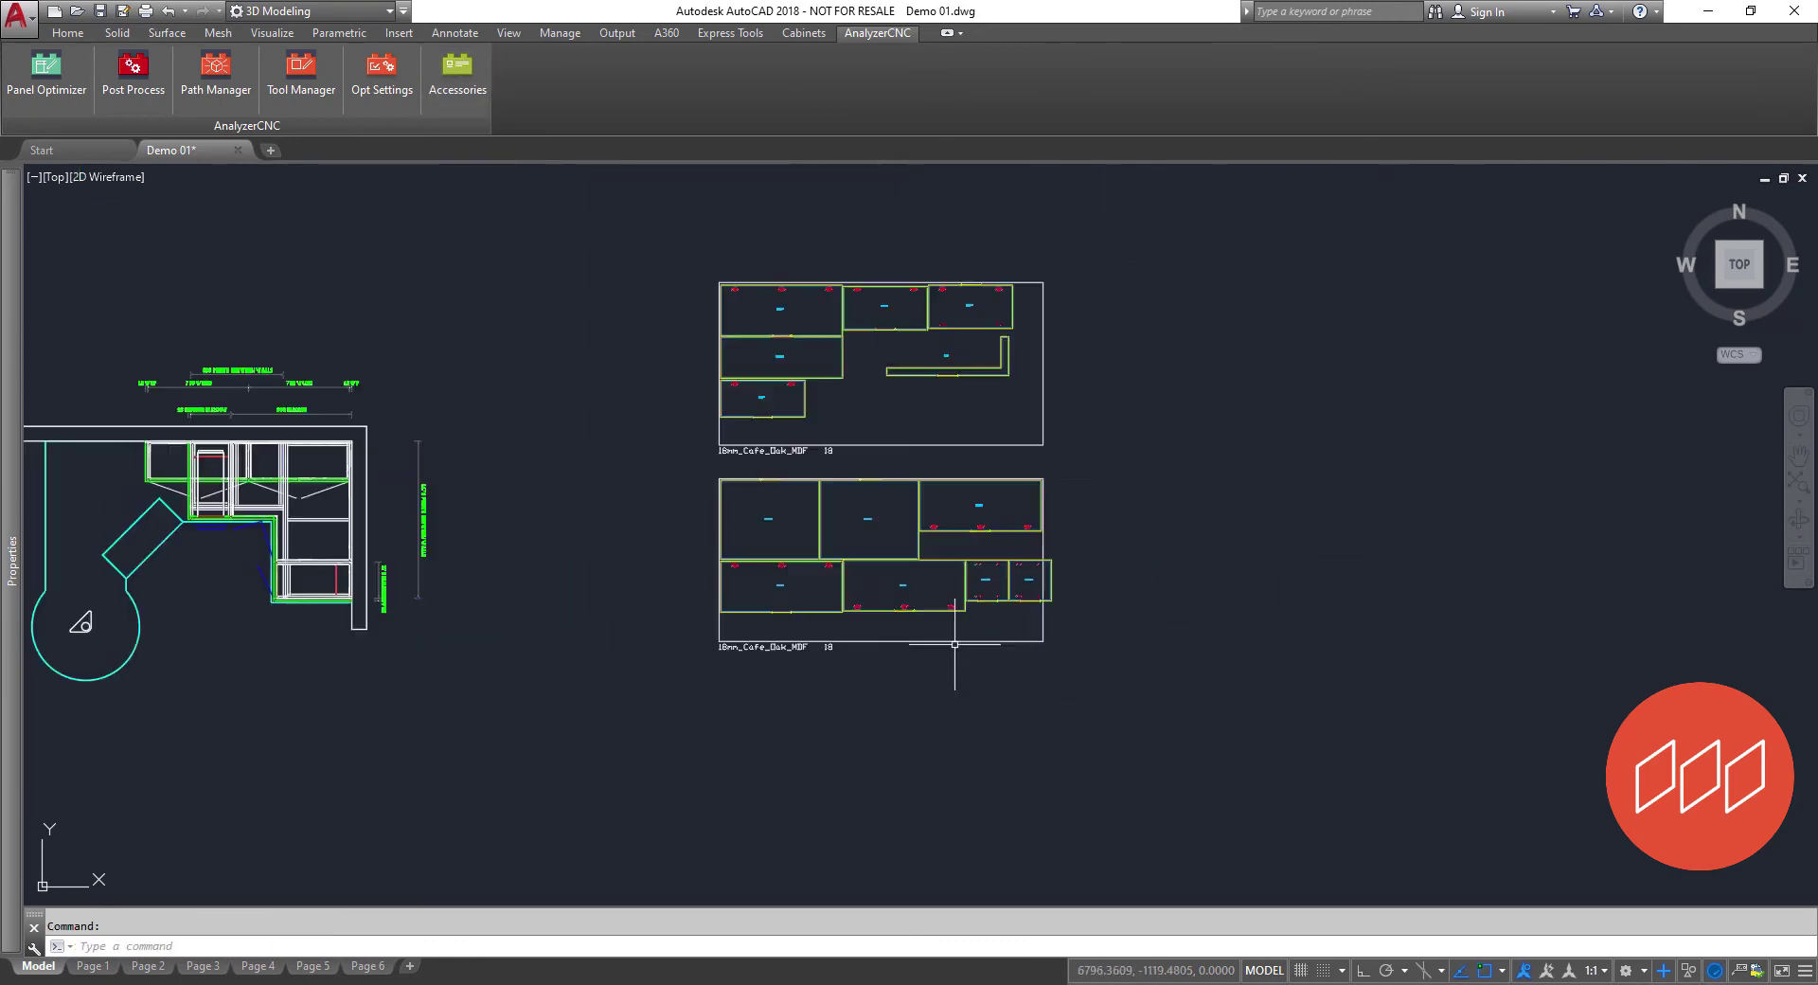
# Re-nest the window-selected Cafe Oak parts with Length biased optimisation onto new sheets.
pyautogui.click(449, 87)
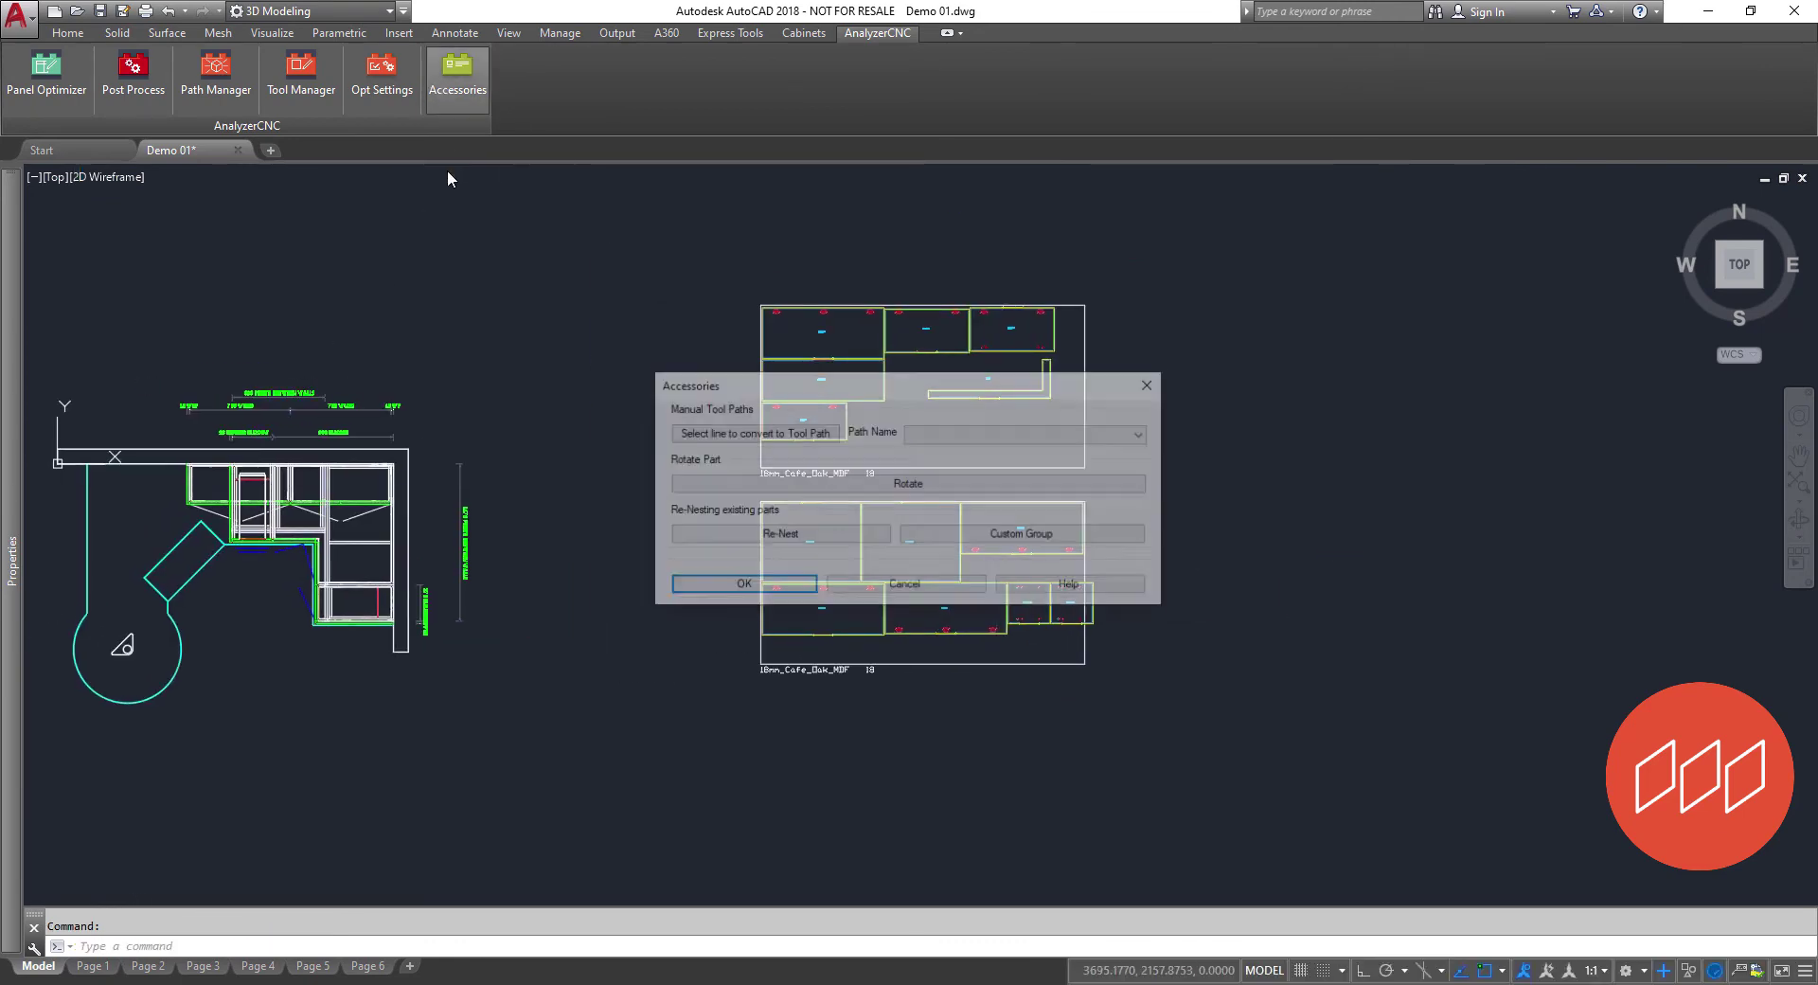
pyautogui.click(791, 548)
pyautogui.click(755, 677)
pyautogui.click(687, 262)
pyautogui.click(1294, 843)
pyautogui.press('Return')
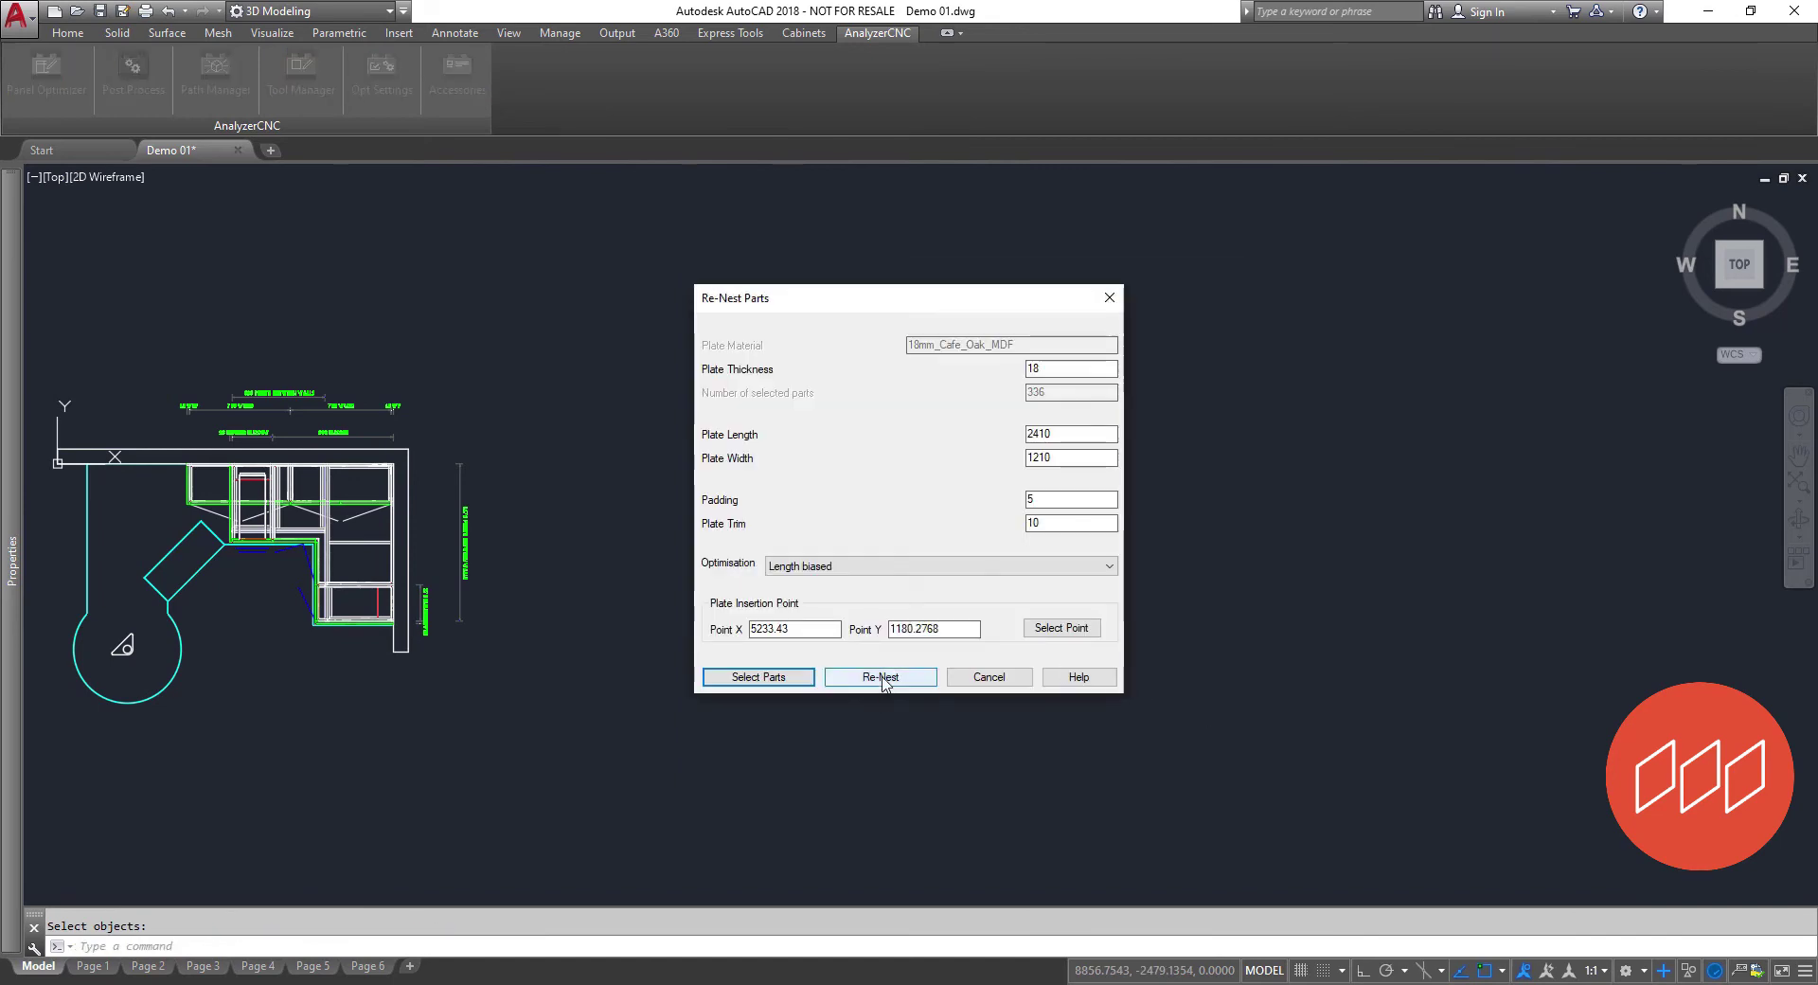
pyautogui.click(881, 566)
pyautogui.click(881, 597)
pyautogui.click(876, 676)
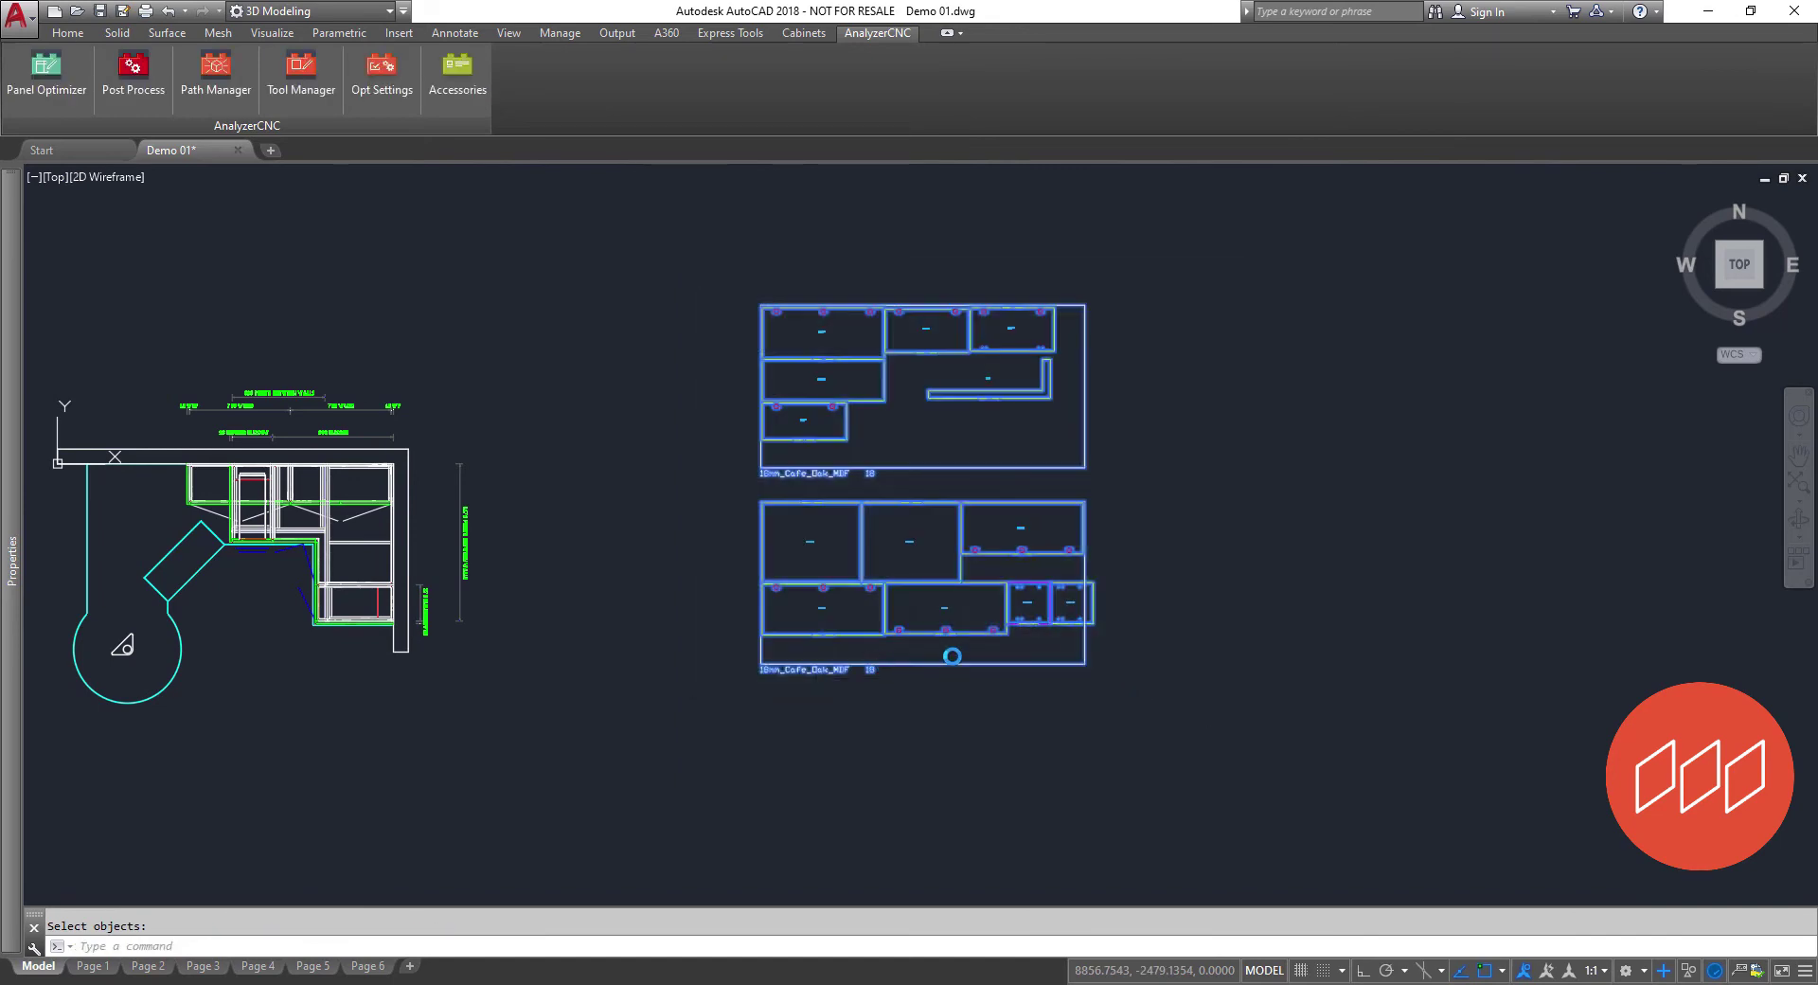
# Erase the old empty sheets and center both new nested sheets in view.
pyautogui.click(739, 296)
pyautogui.click(1297, 804)
pyautogui.press('Delete')
pyautogui.moveTo(1041, 507); pyautogui.dragTo(1039, 840, button='middle')
pyautogui.scroll(-2, 1042, 835)
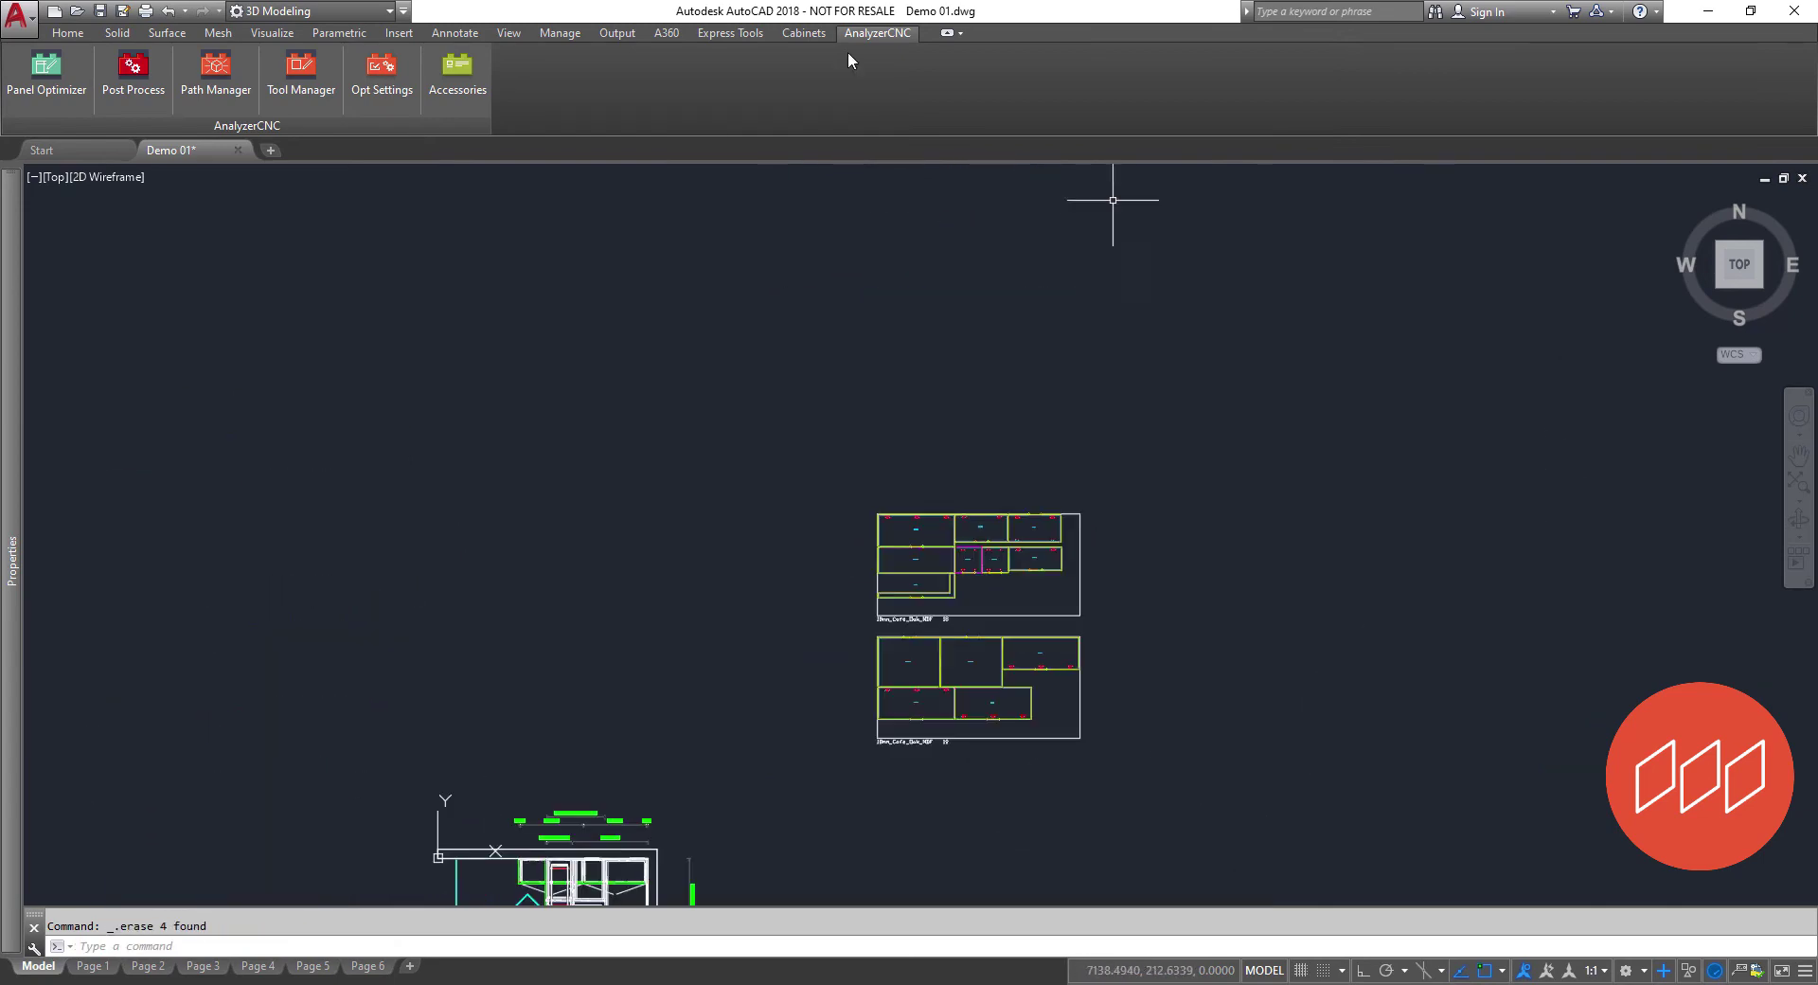
# Nest the 16mm White PB parts list onto 3620 × 1820 sheets in Panel Optimizer.
pyautogui.click(45, 71)
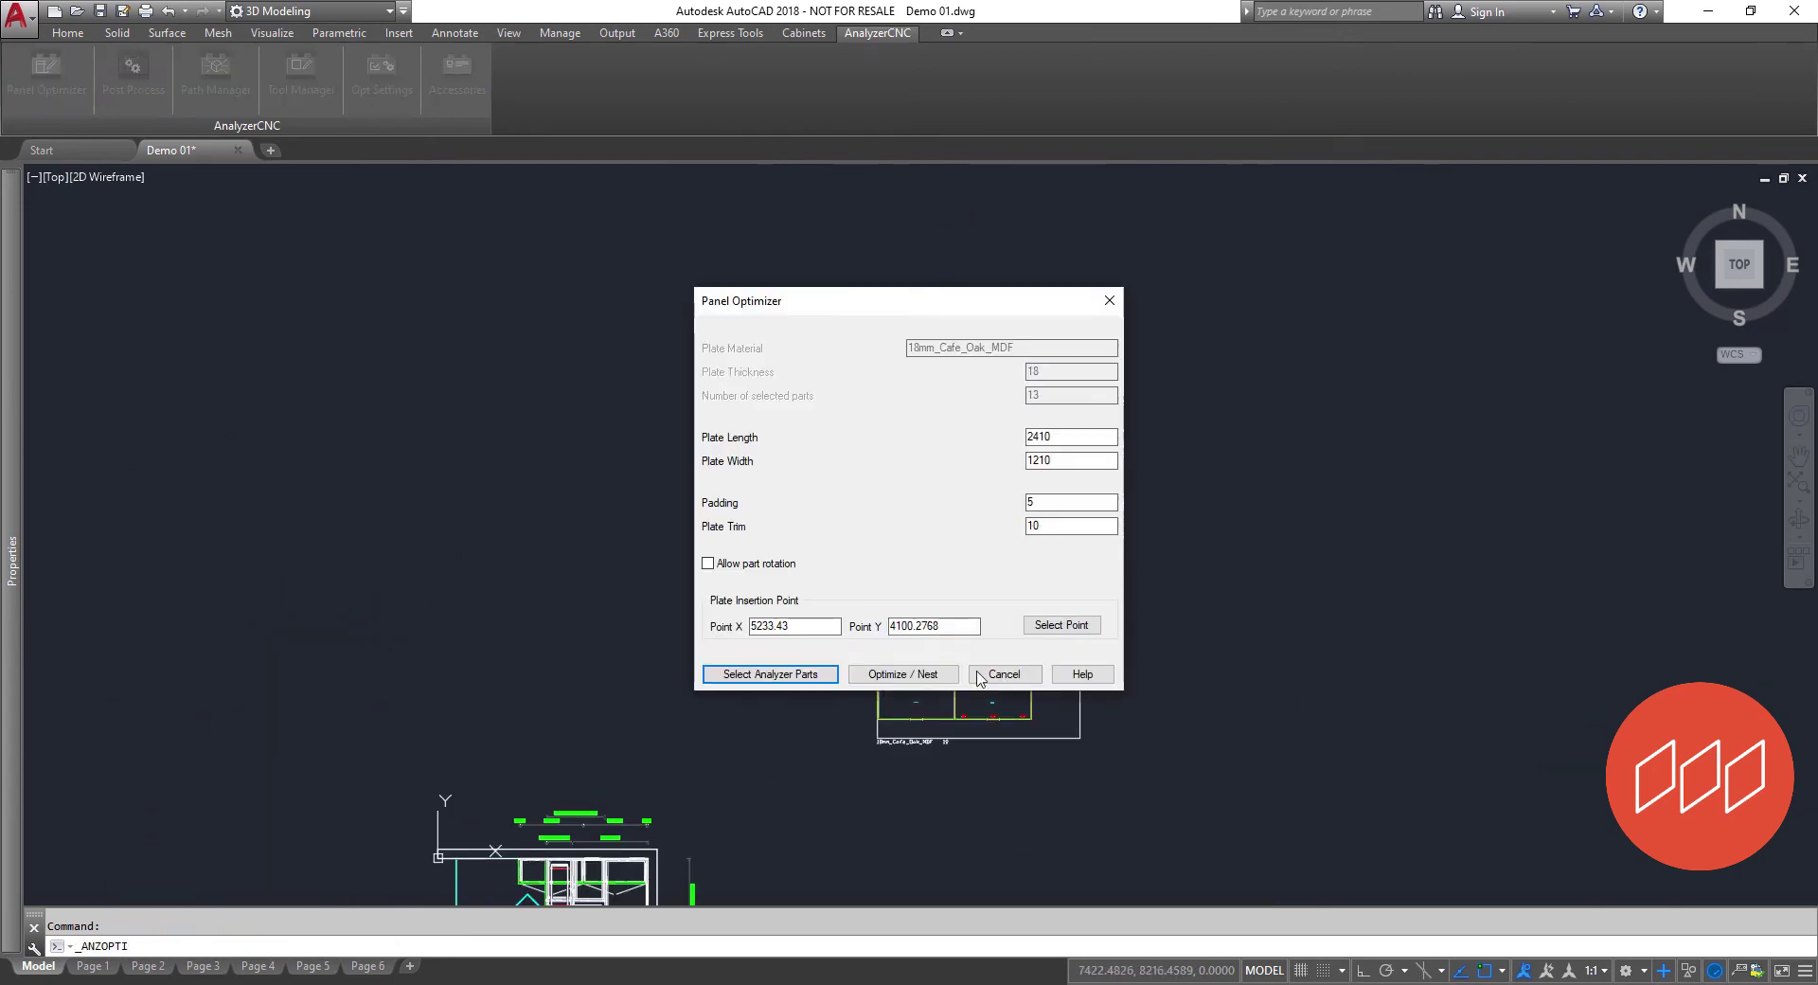
pyautogui.click(802, 674)
pyautogui.click(762, 712)
pyautogui.click(611, 712)
pyautogui.doubleClick(815, 362)
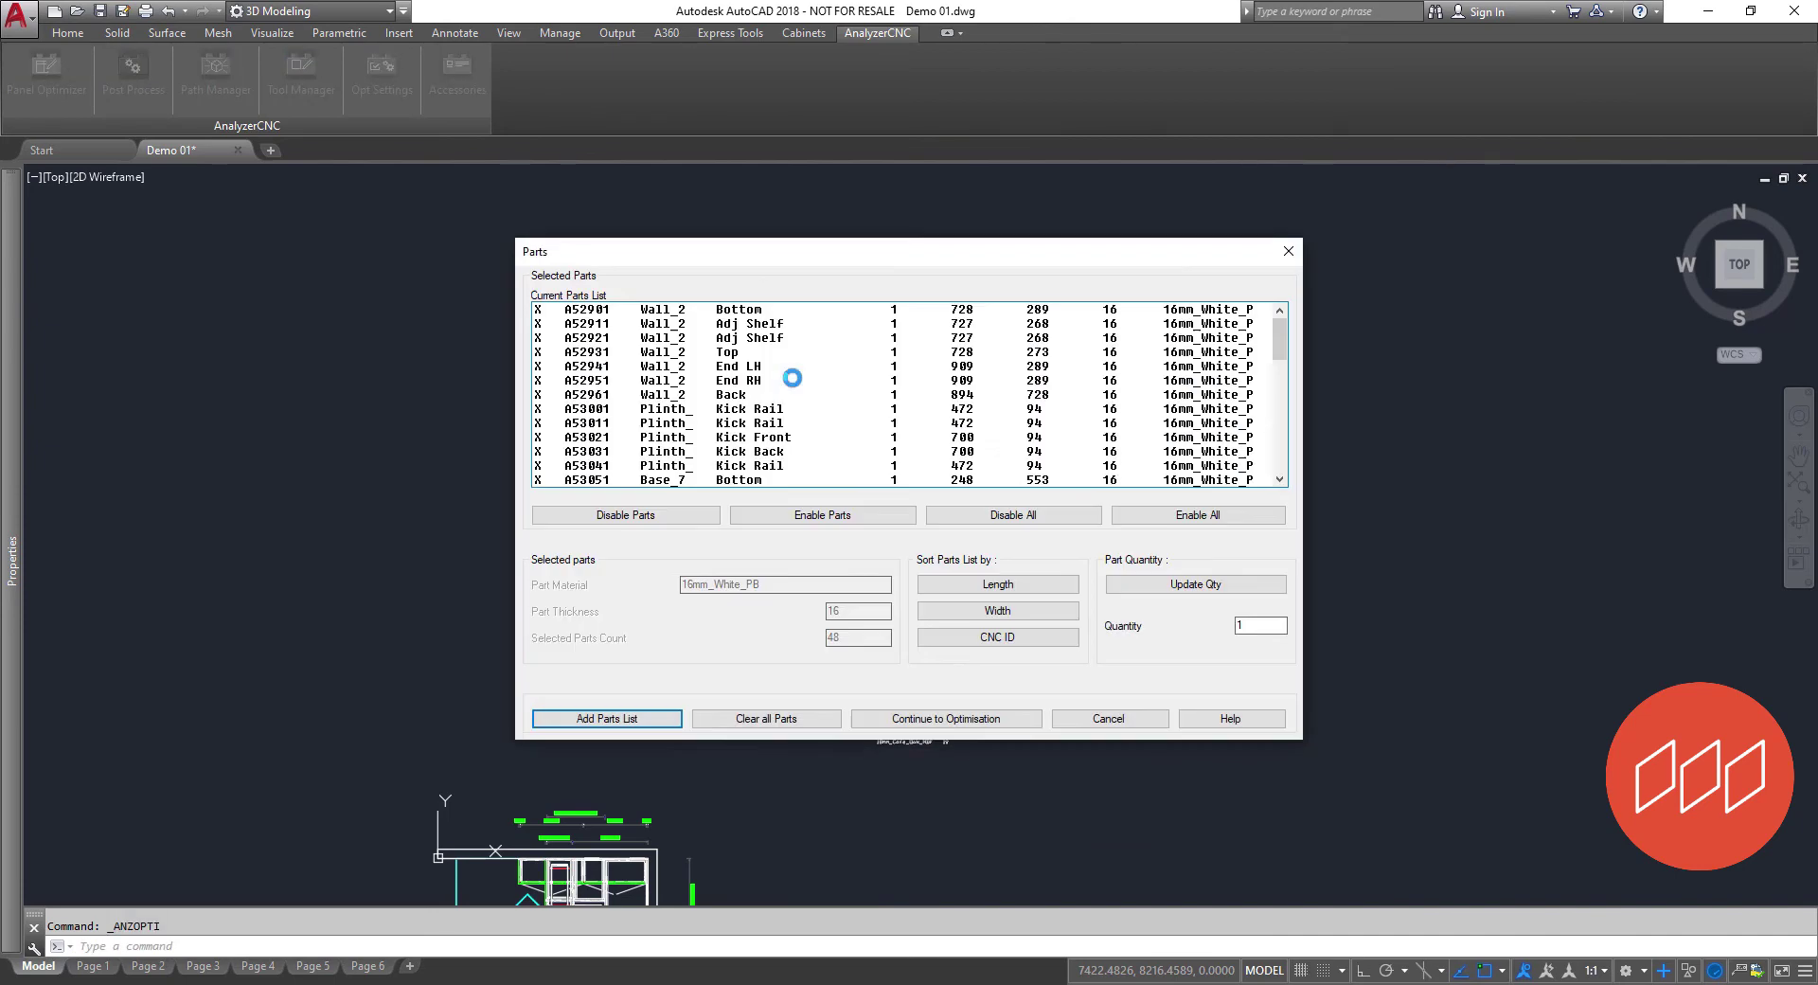
pyautogui.click(891, 719)
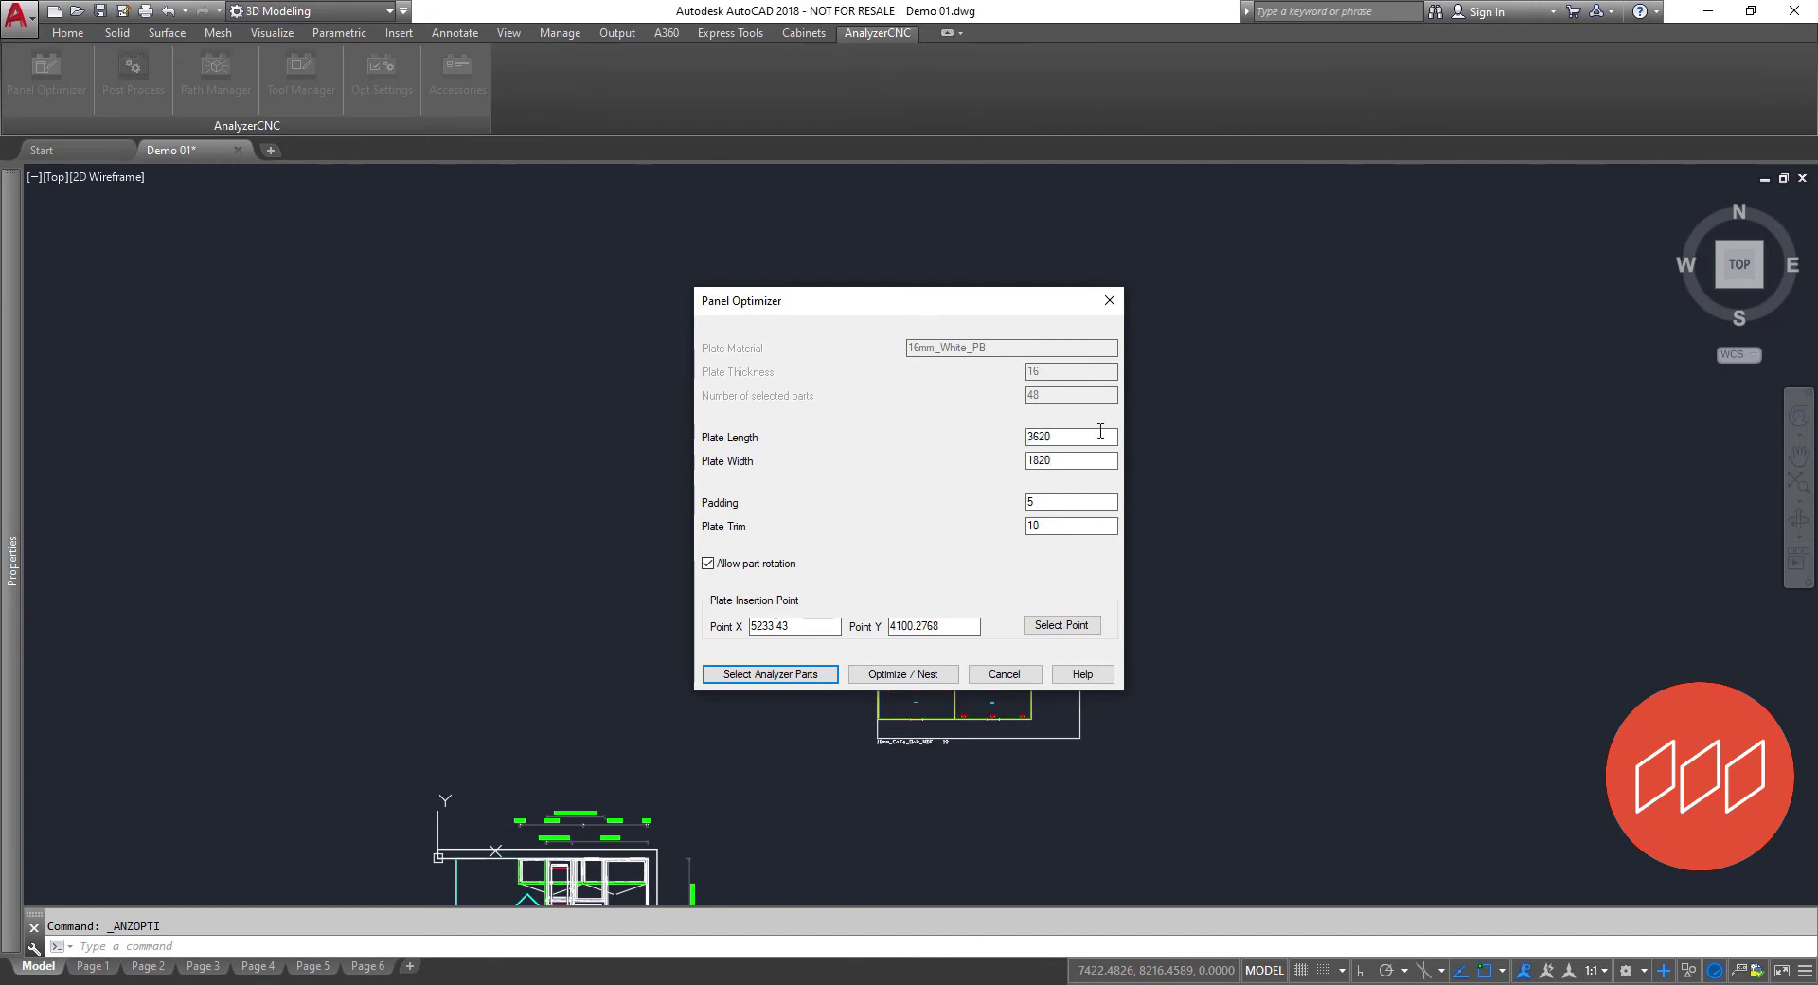
pyautogui.click(900, 674)
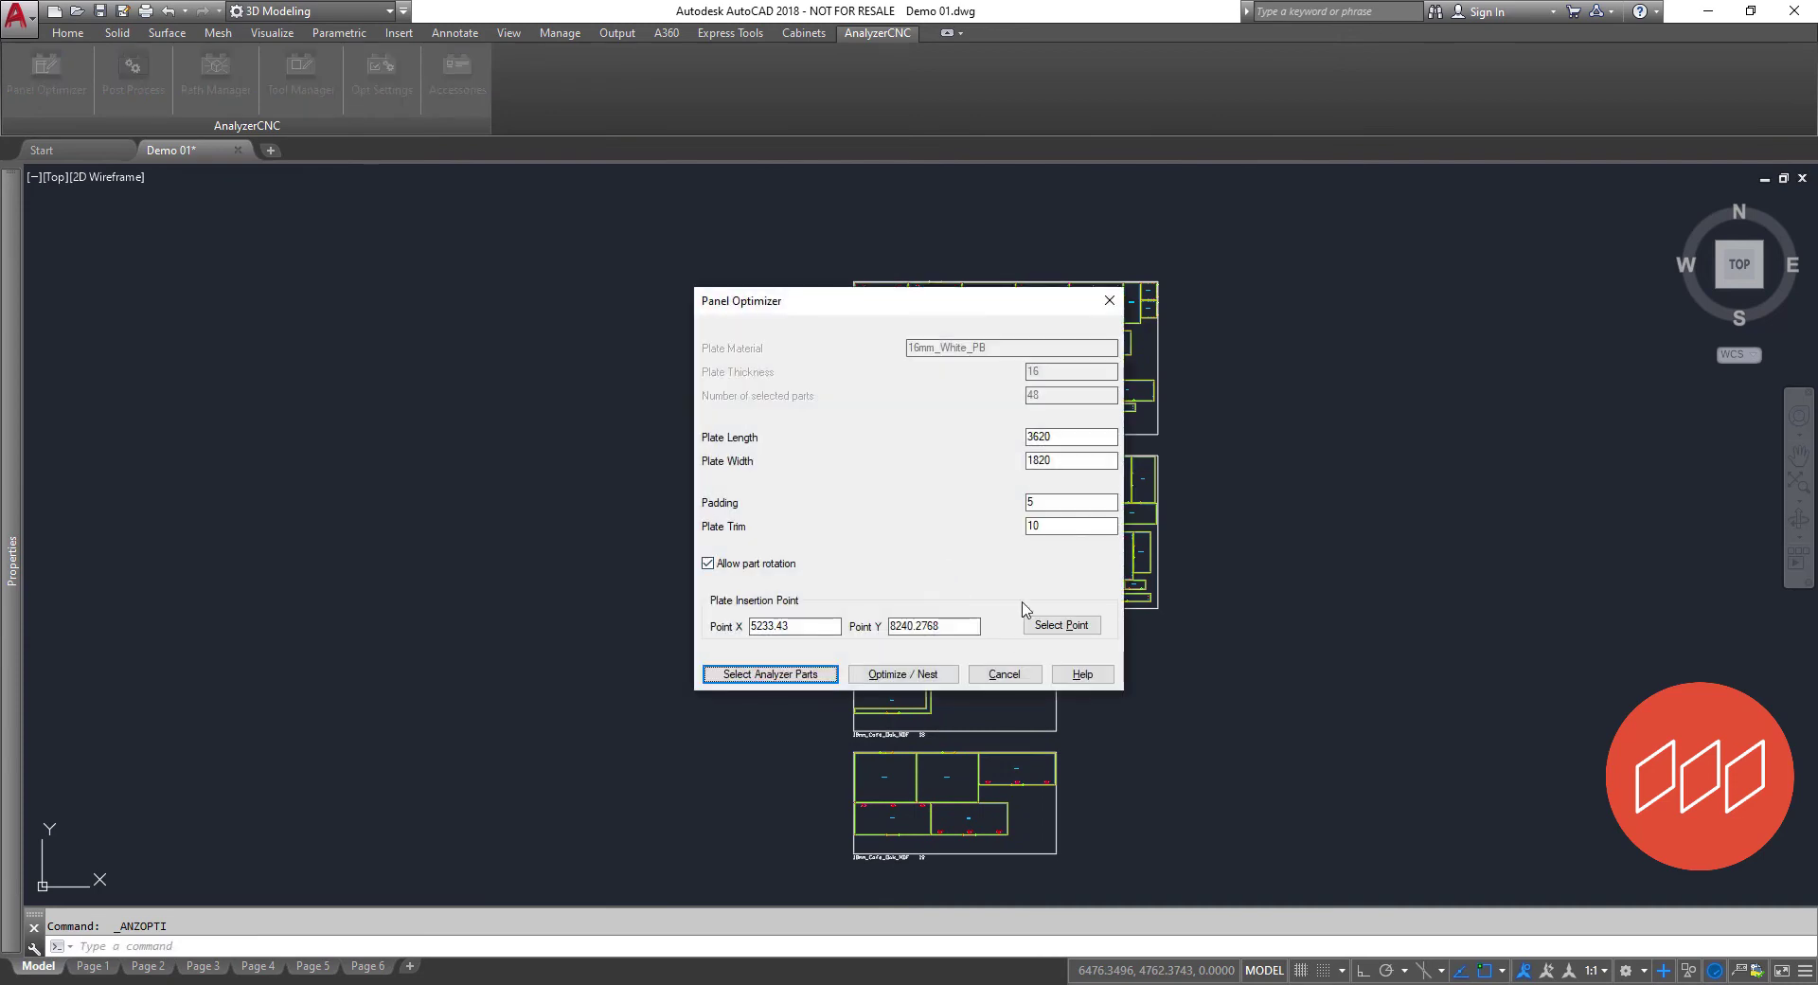
# Nest the 25mm Polar White MDF benchtop parts list onto their own sheet.
pyautogui.click(794, 678)
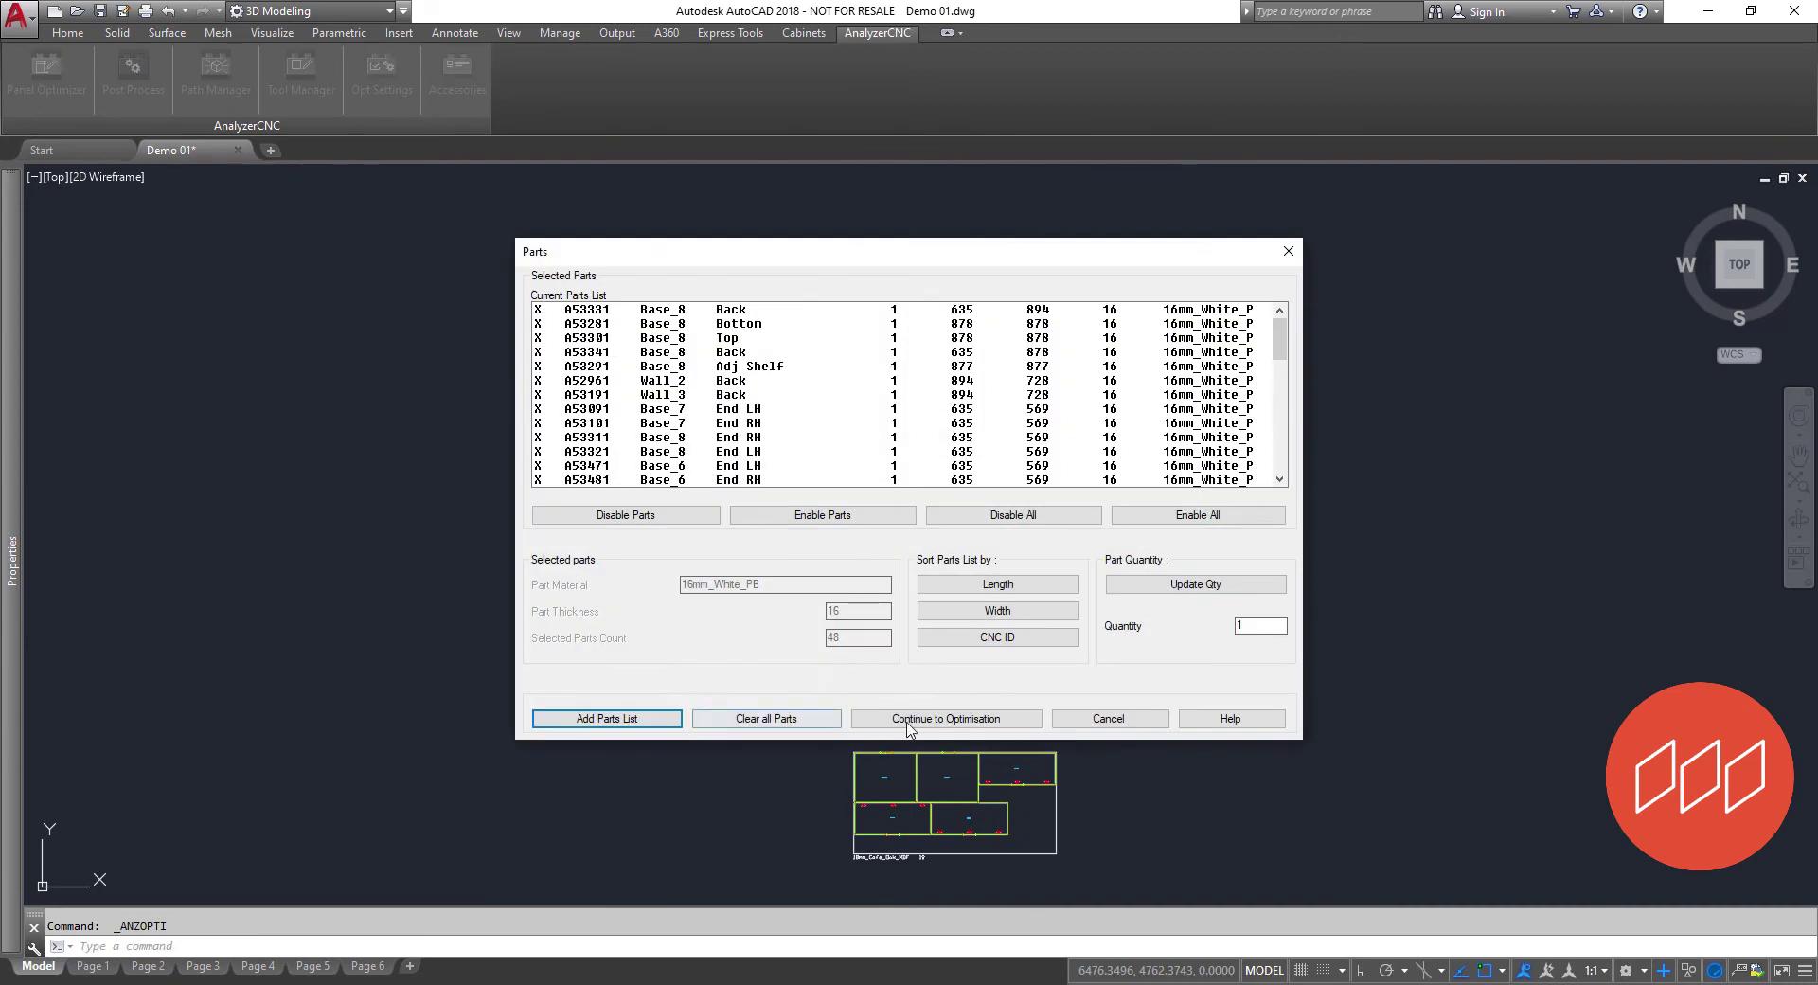
pyautogui.click(810, 725)
pyautogui.click(604, 717)
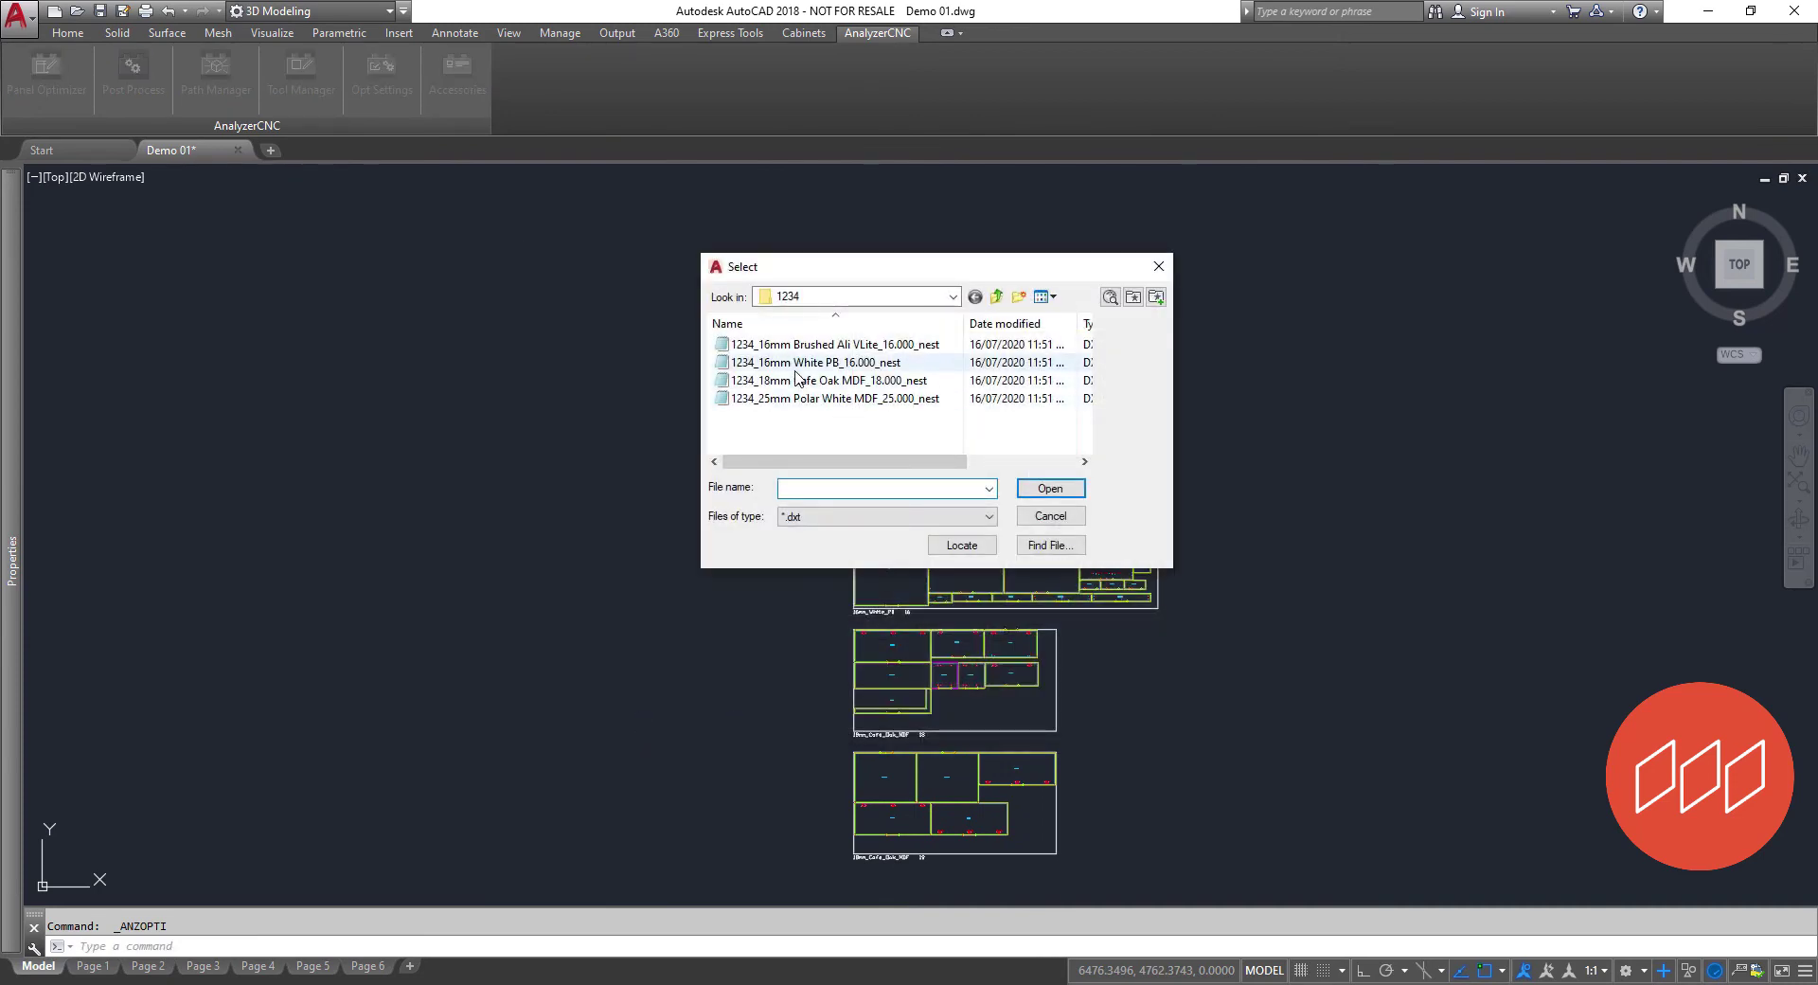
pyautogui.doubleClick(785, 399)
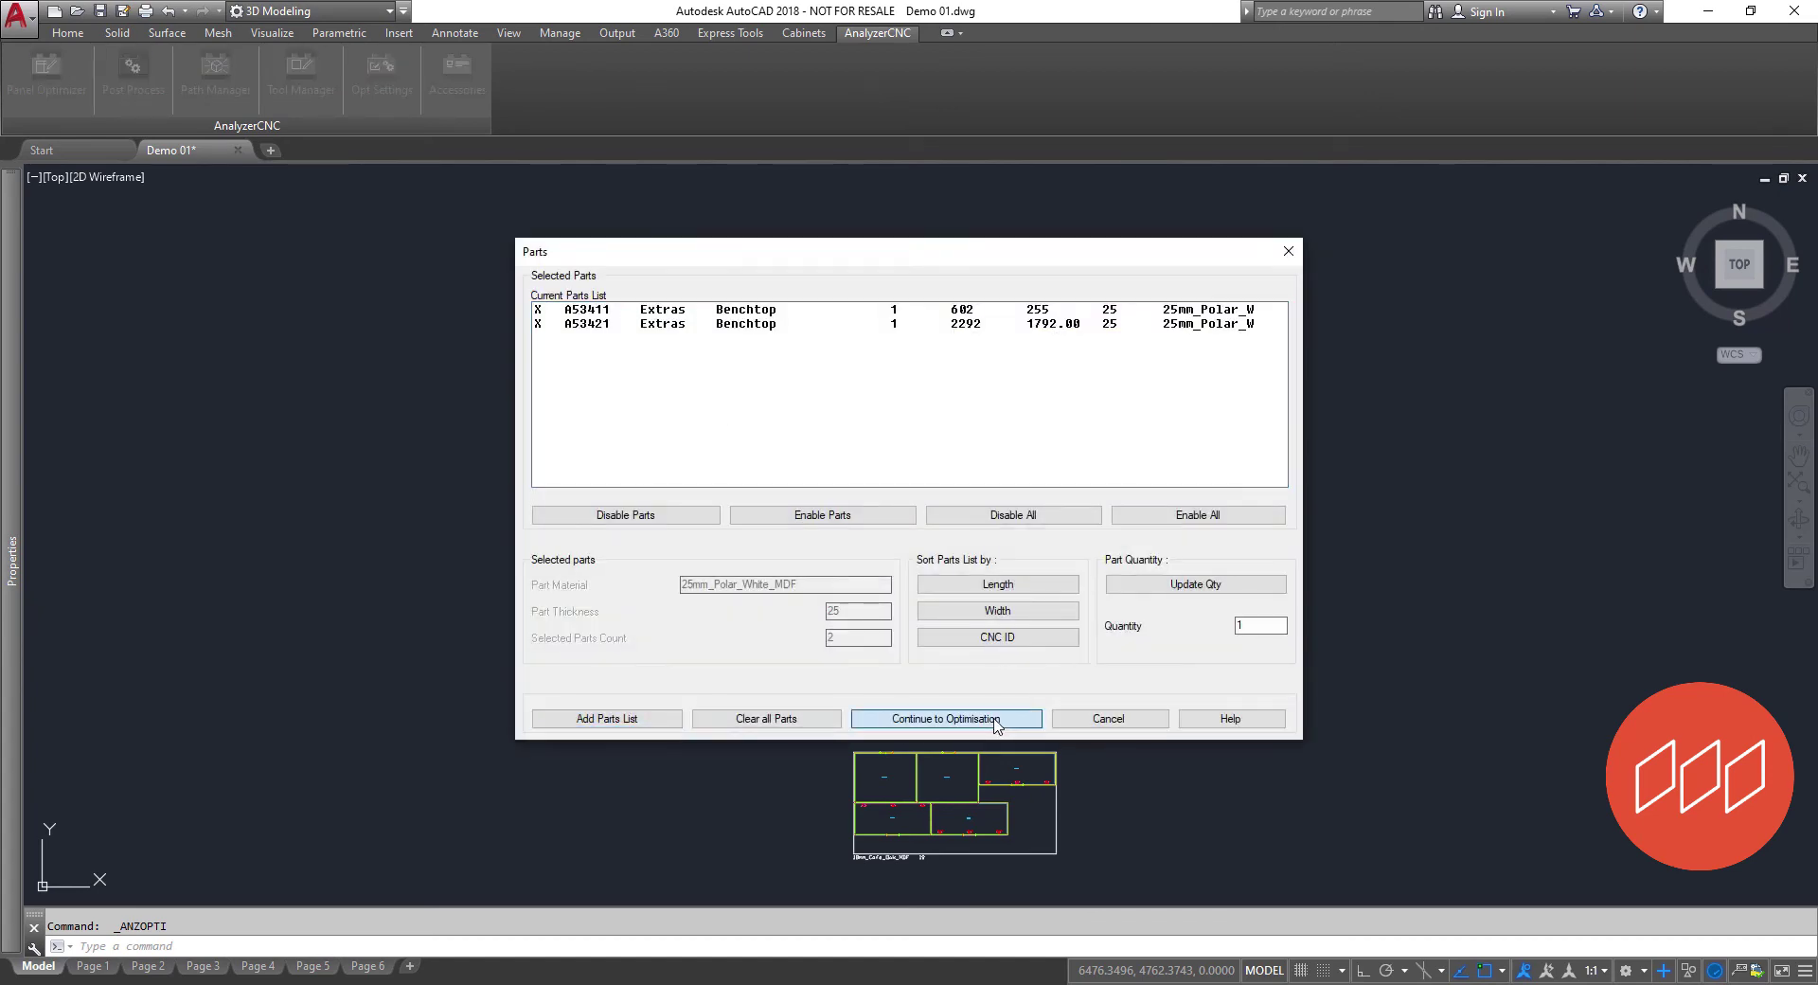
pyautogui.click(957, 722)
pyautogui.click(936, 676)
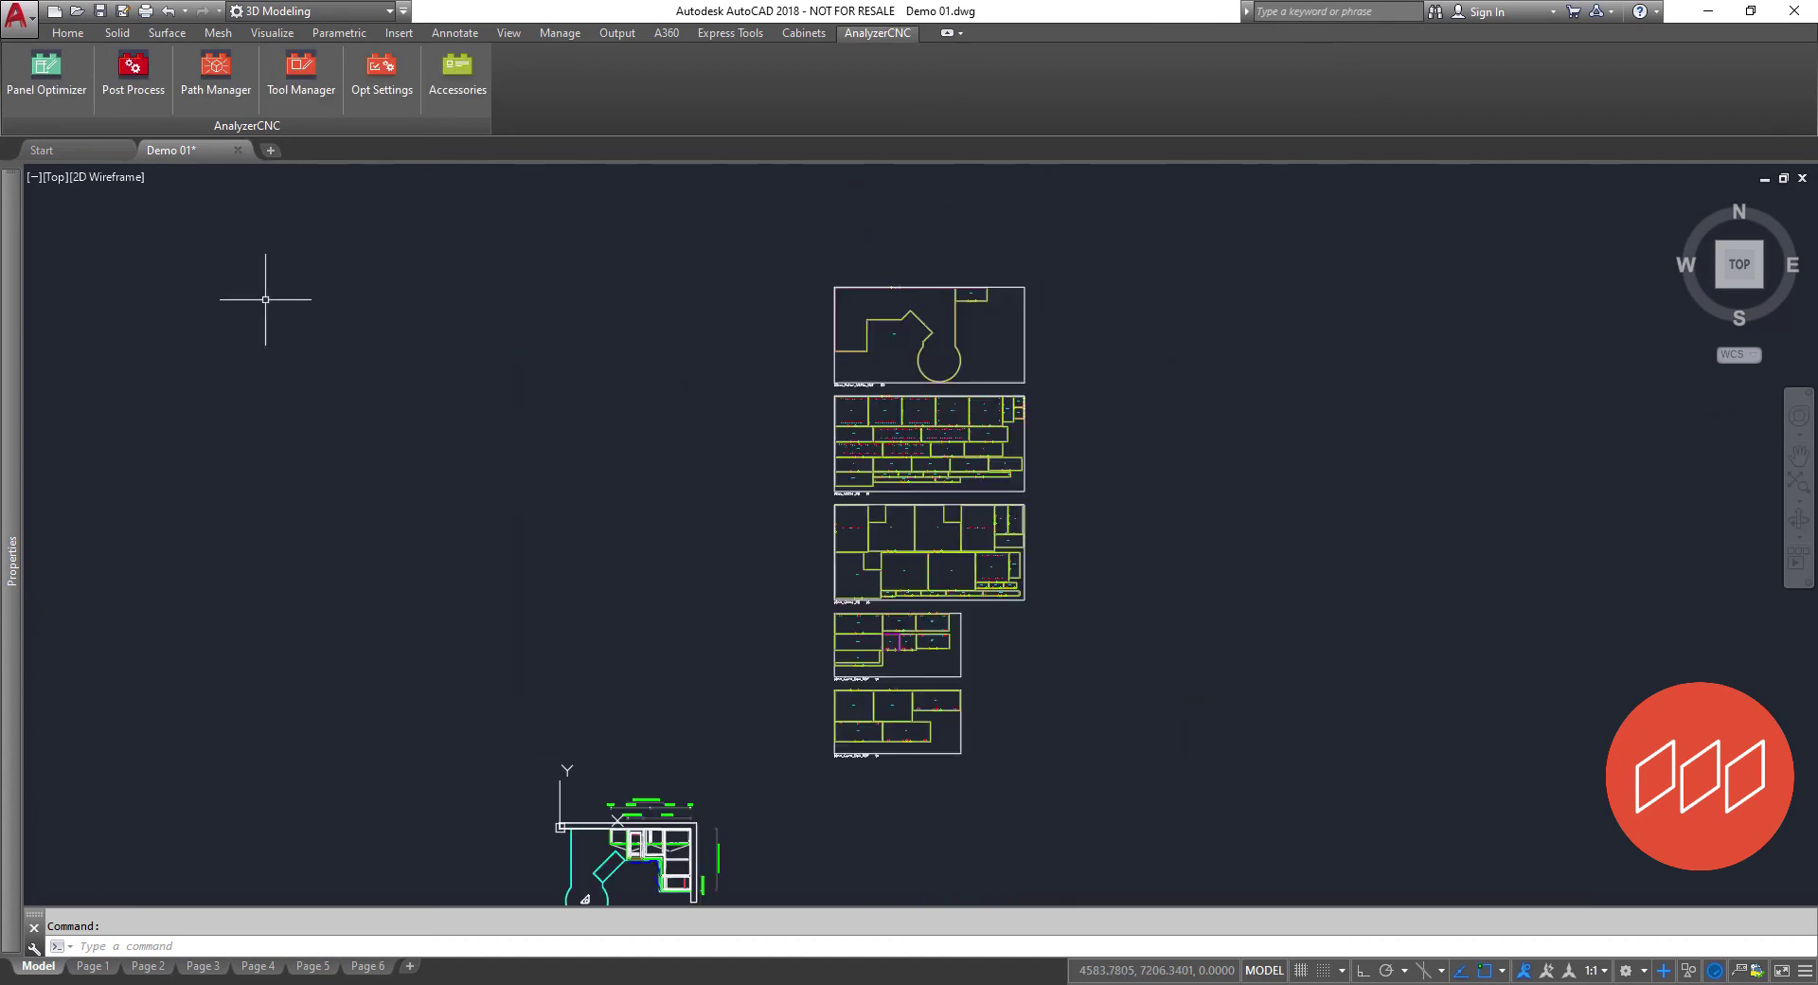
# Post Process the two 18mm Cafe Oak sheets into NC files named 1234_18CAFEOAK.
pyautogui.click(133, 68)
pyautogui.click(943, 652)
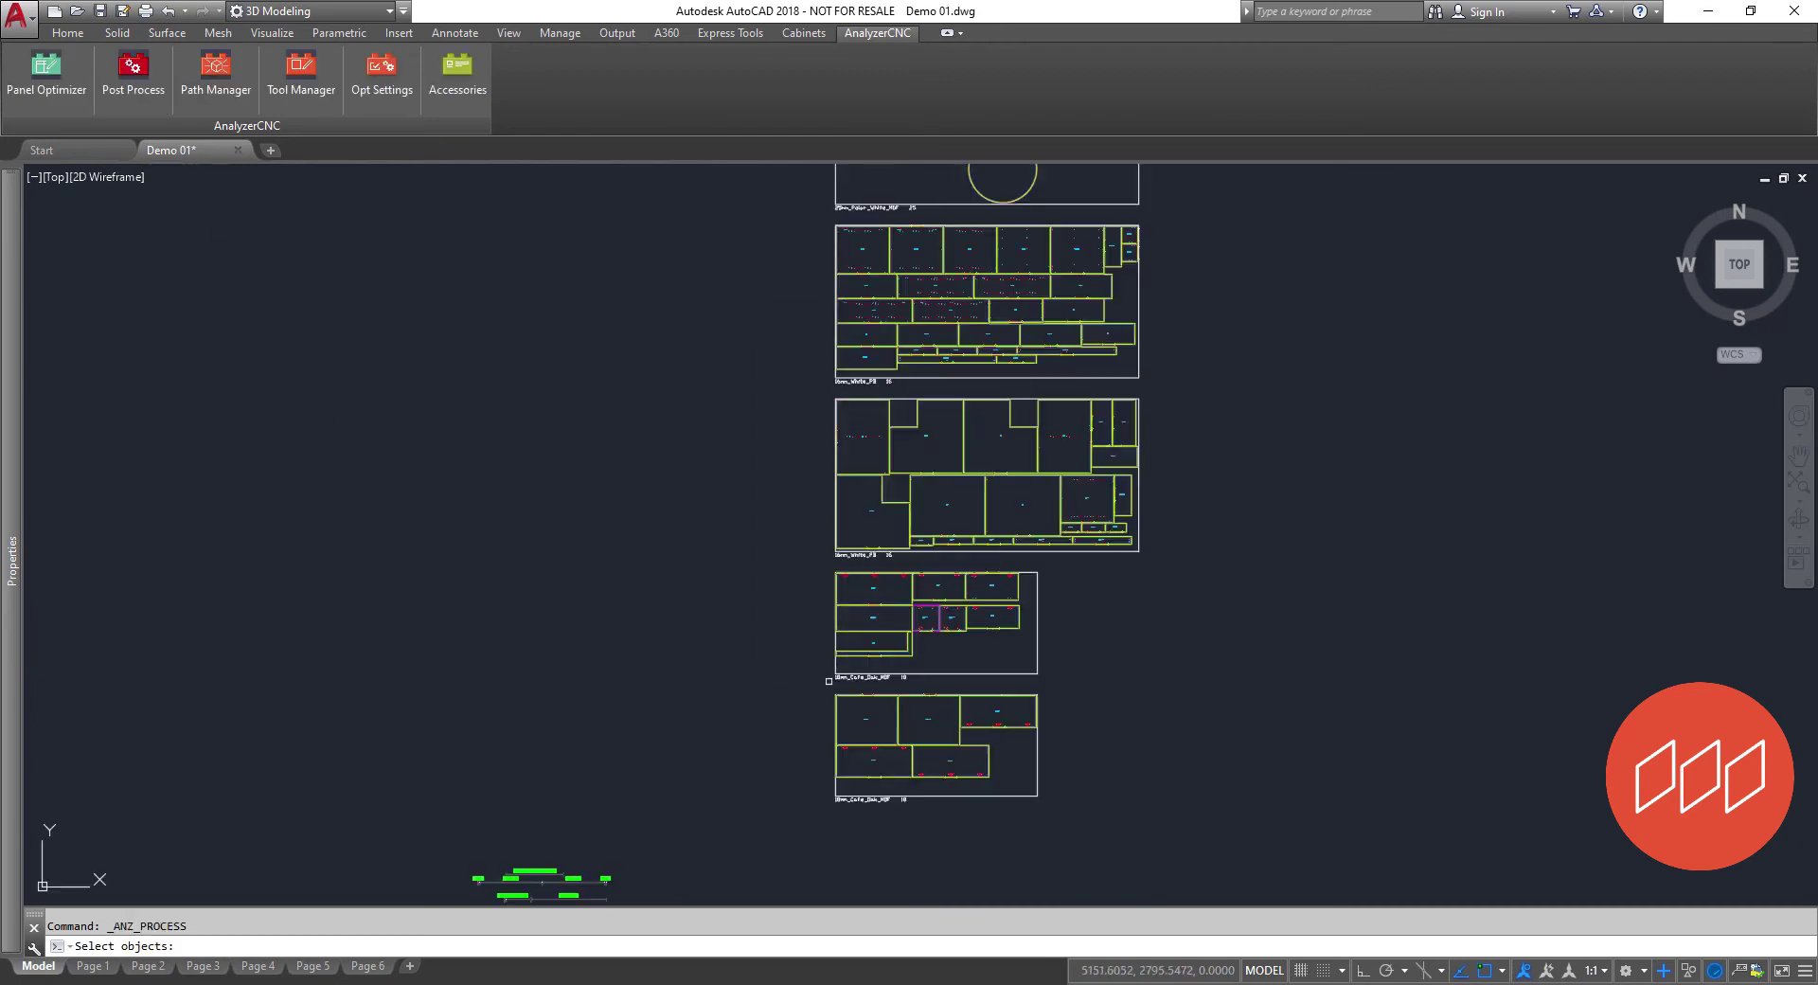
pyautogui.click(810, 565)
pyautogui.click(1175, 879)
pyautogui.press('Return')
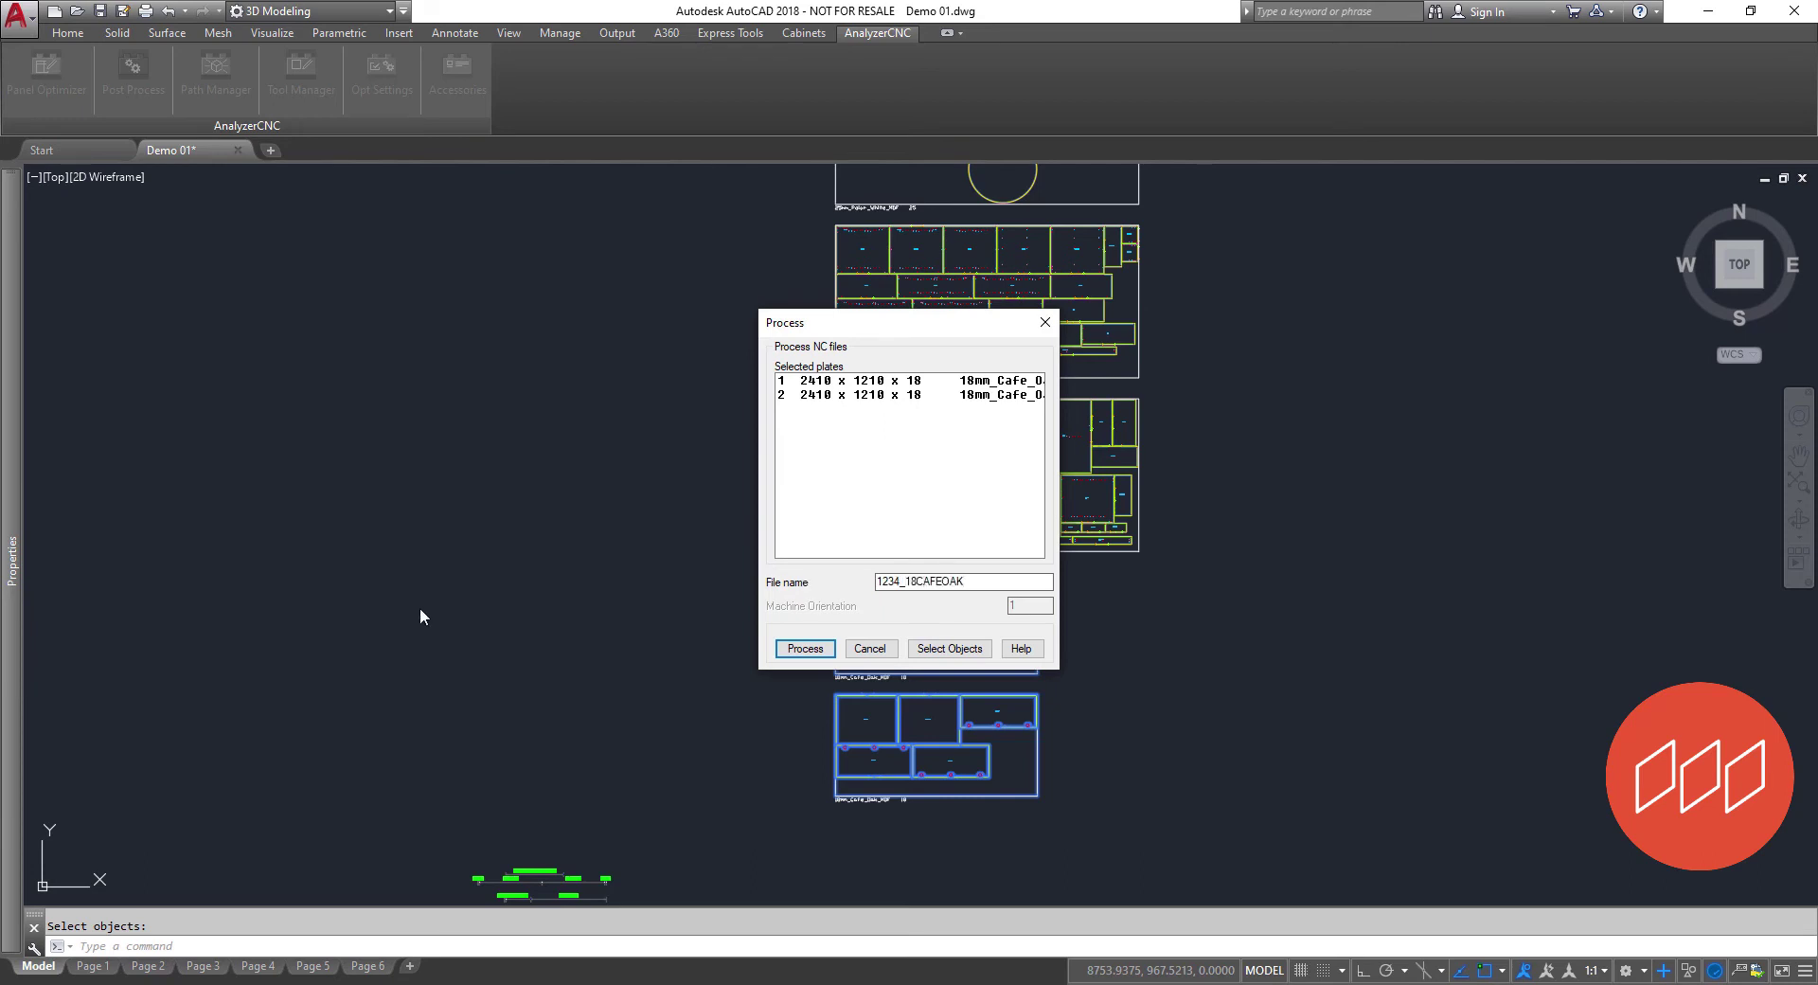
pyautogui.click(820, 651)
pyautogui.click(929, 528)
# Post Process the two 16mm White sheets with file name 1234_16WHITE.
pyautogui.moveTo(665, 428); pyautogui.dragTo(658, 472, button='middle')
pyautogui.press('Return')
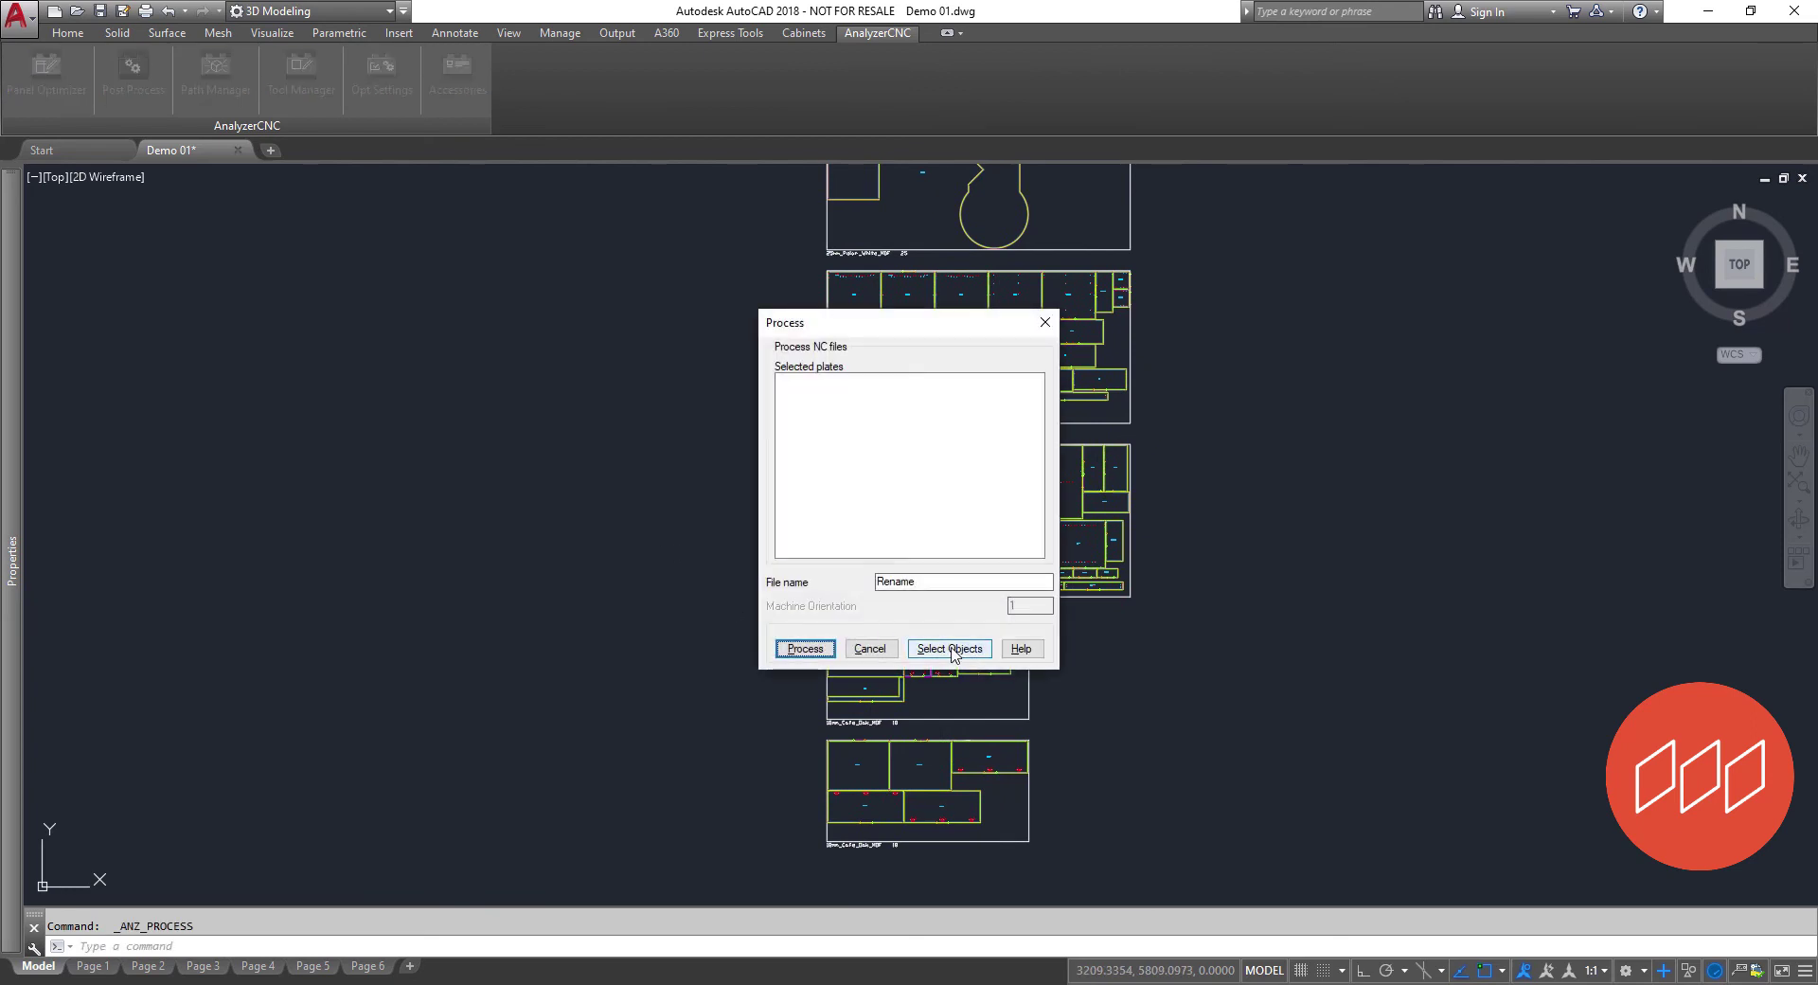
pyautogui.click(946, 646)
pyautogui.click(791, 255)
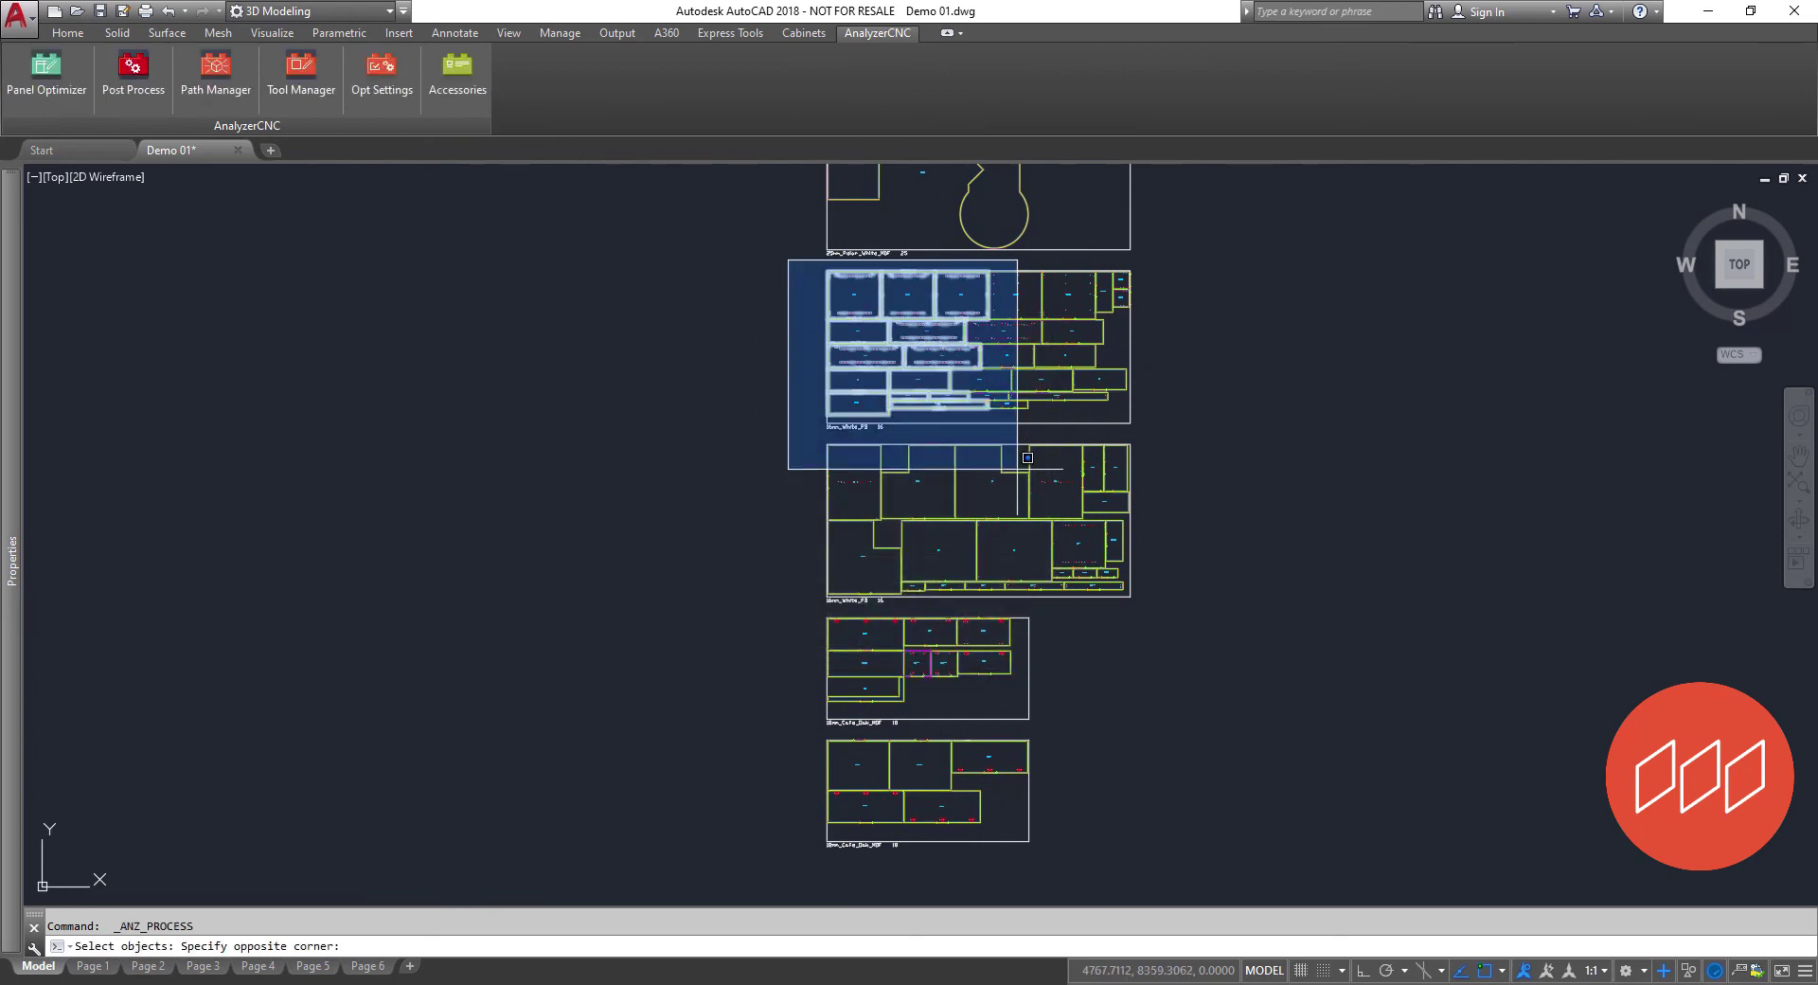
pyautogui.click(1225, 606)
pyautogui.press('Return')
pyautogui.write('1234_16WHITE')
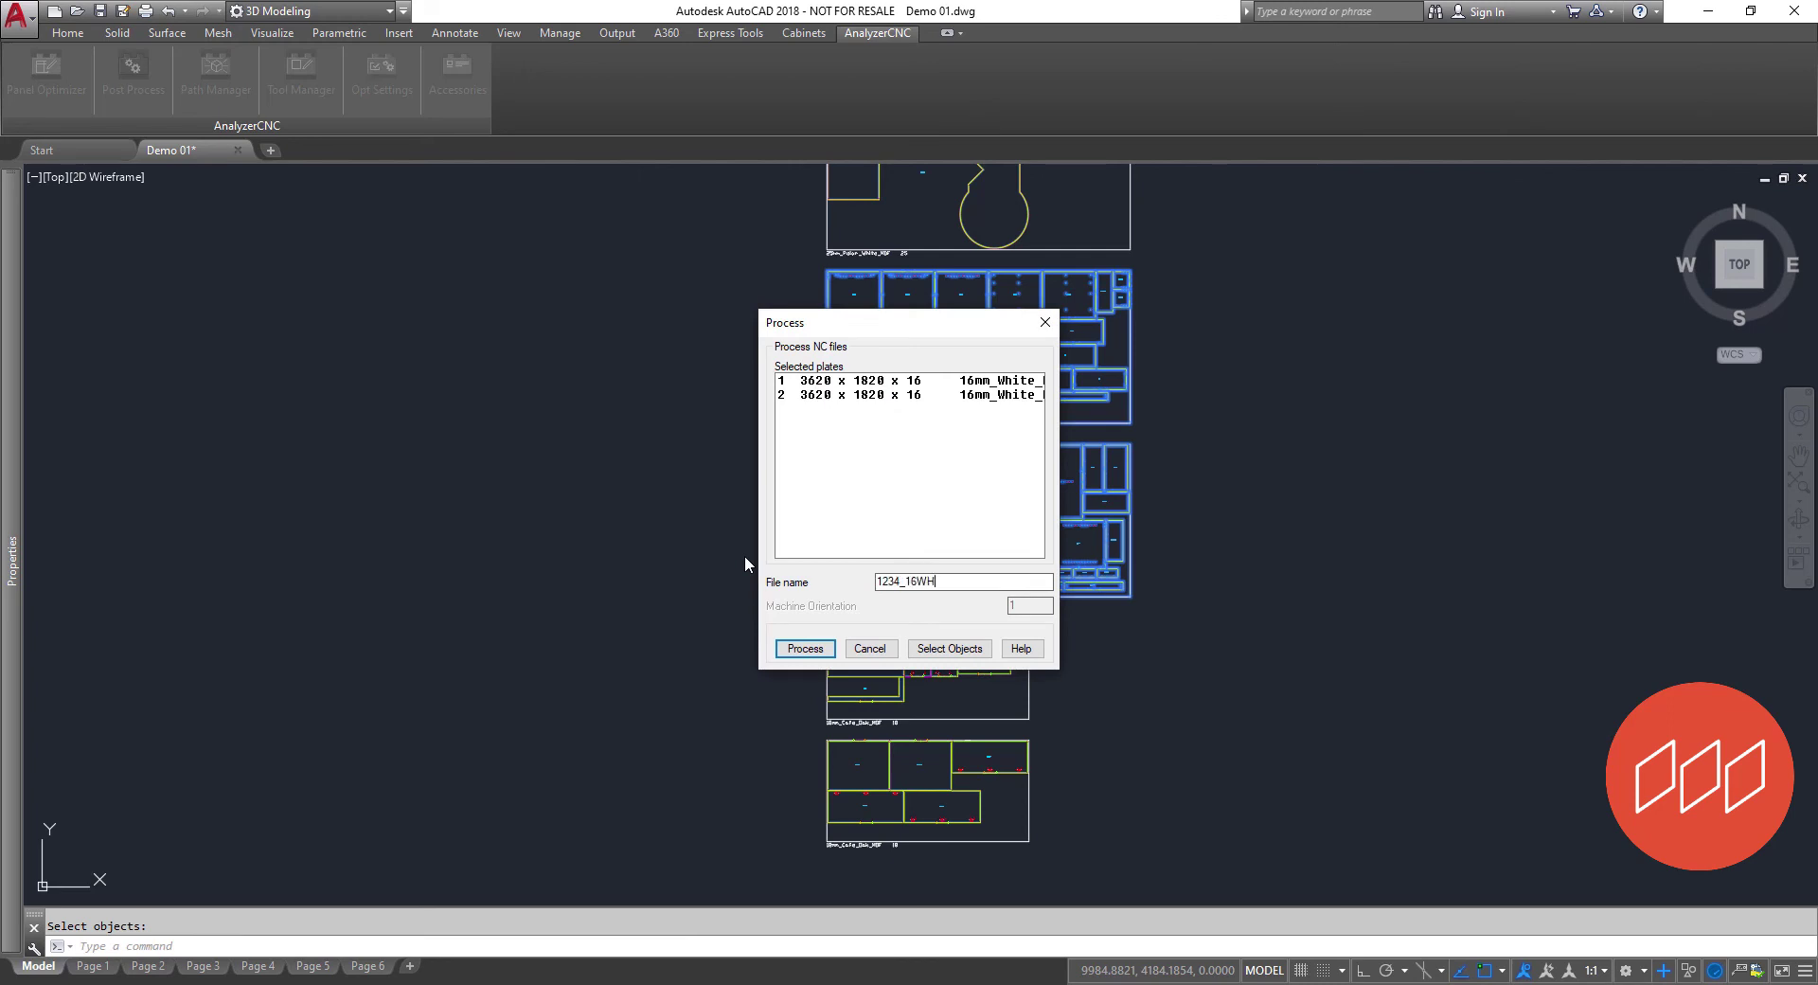
pyautogui.click(805, 648)
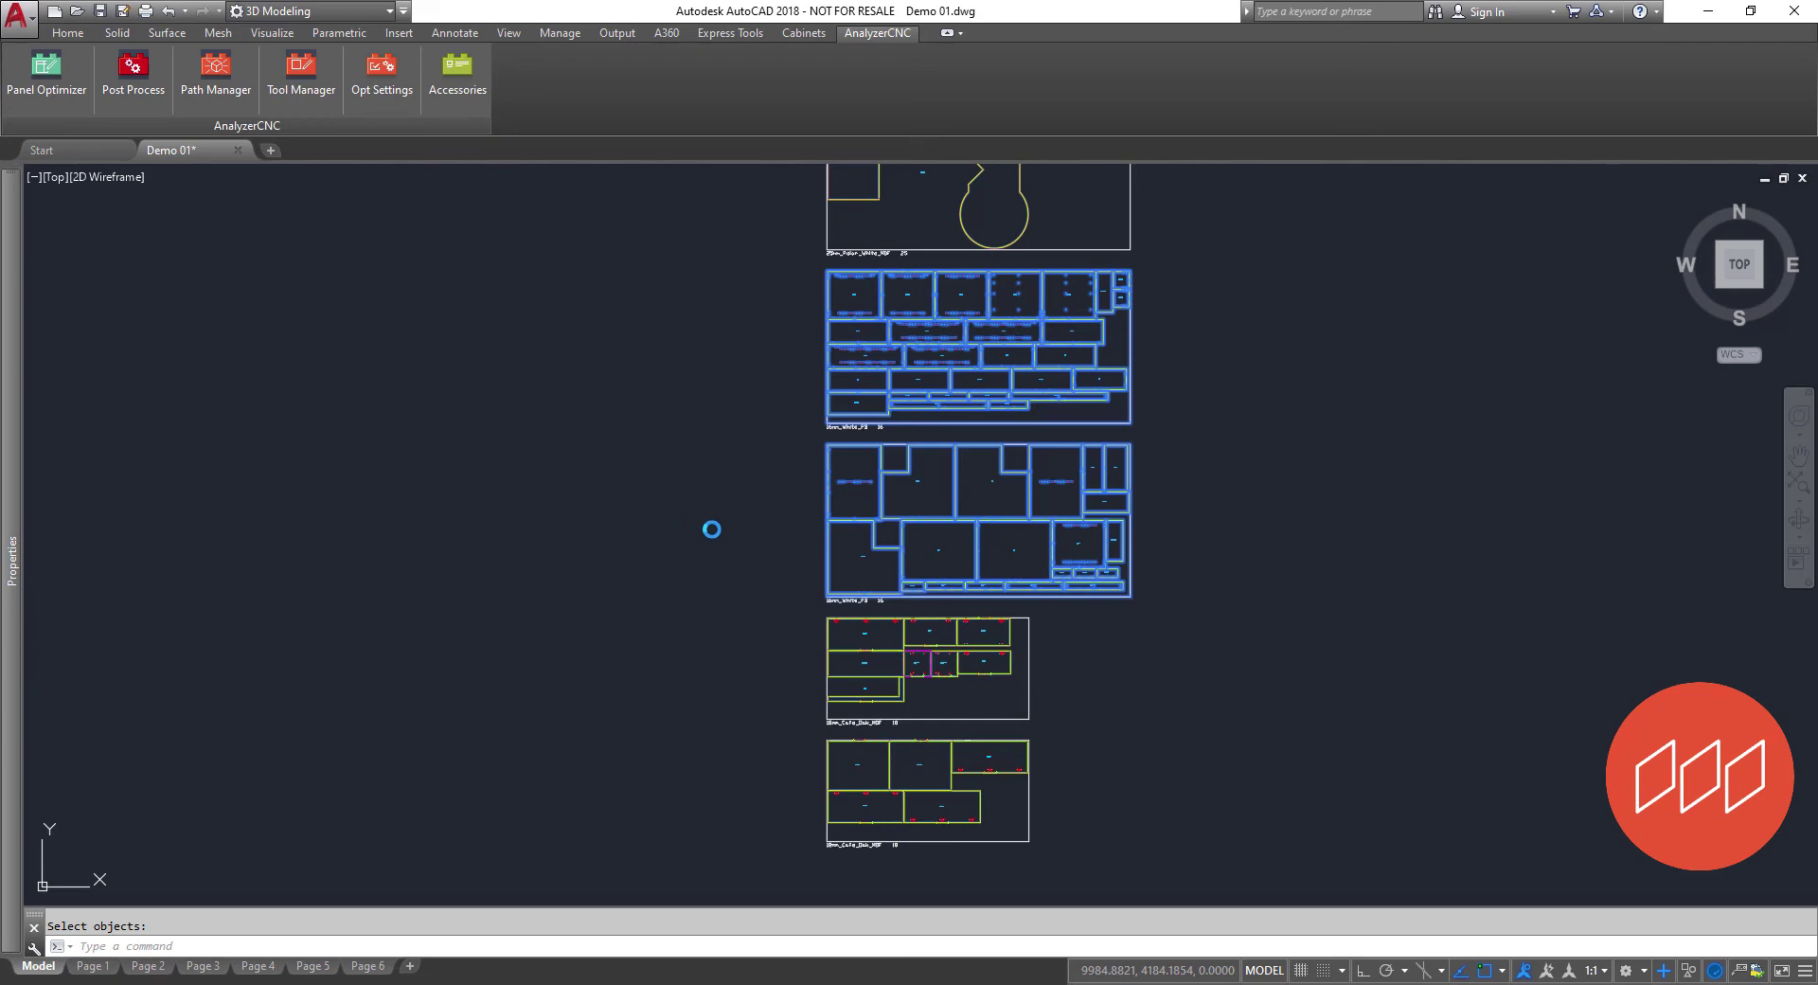
# Move the small panel from the top-right to the 25mm sheet's lower-left corner.
pyautogui.click(934, 528)
pyautogui.scroll(5, 1050, 286)
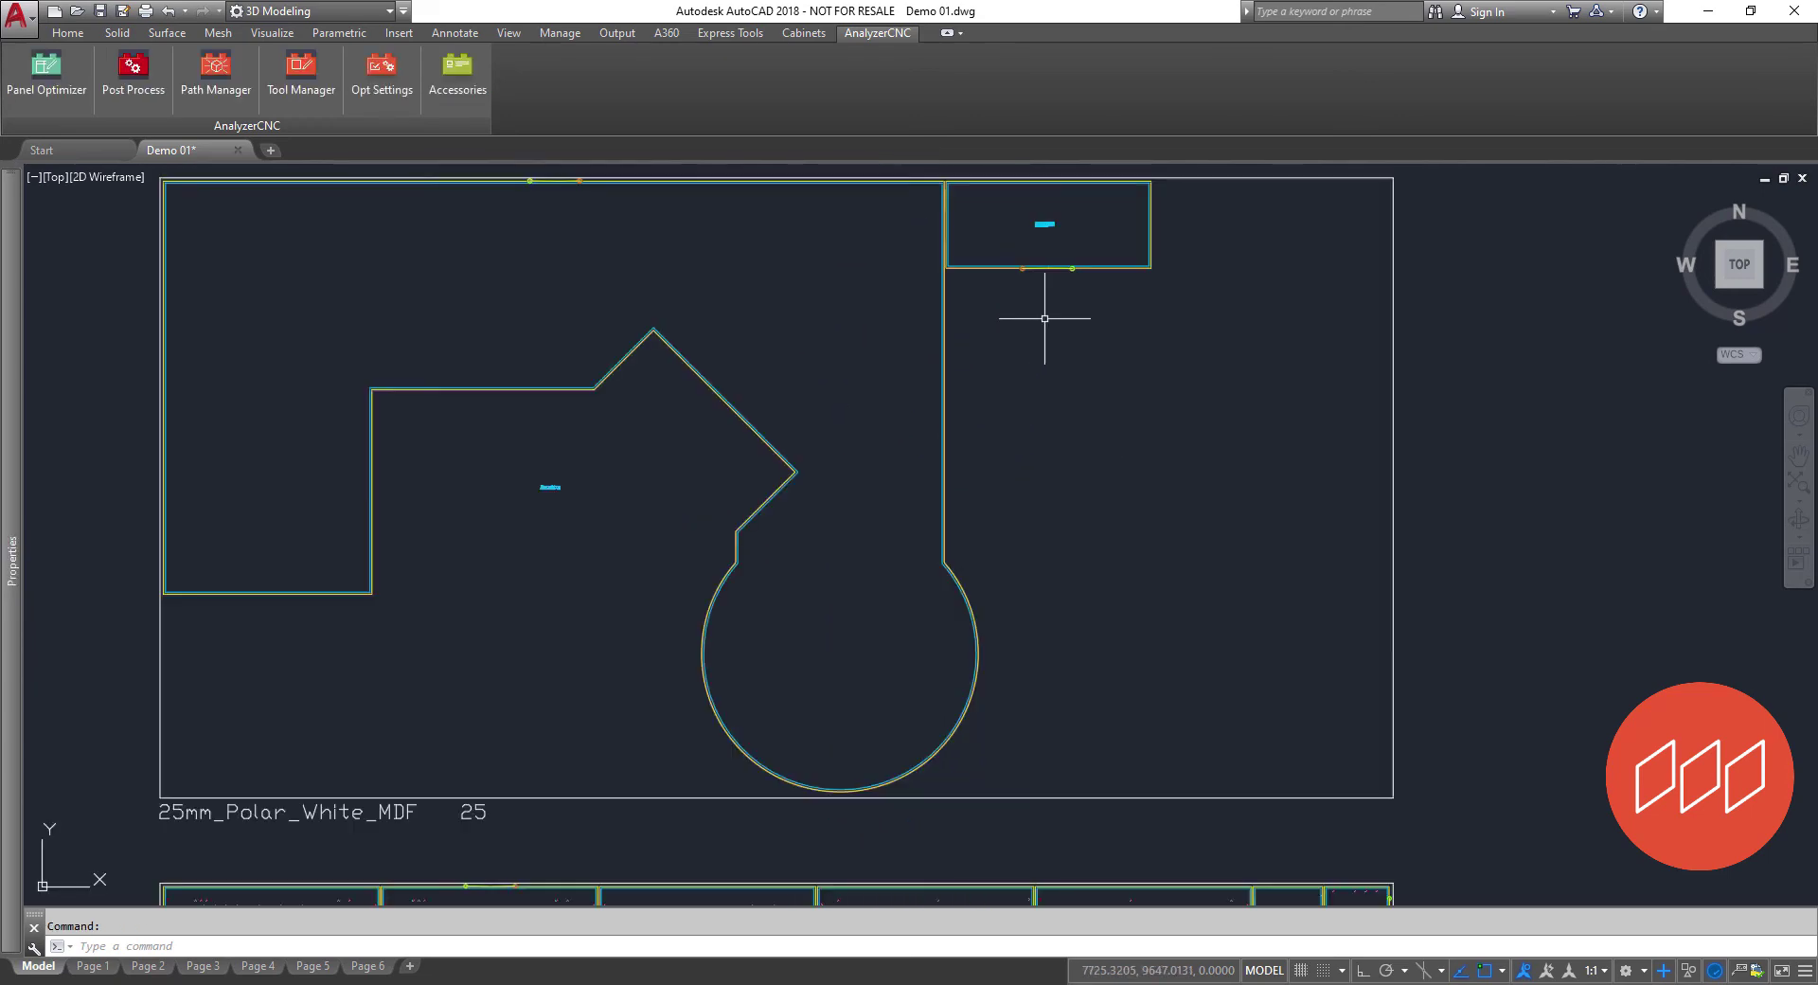
pyautogui.click(1047, 251)
pyautogui.press('Return')
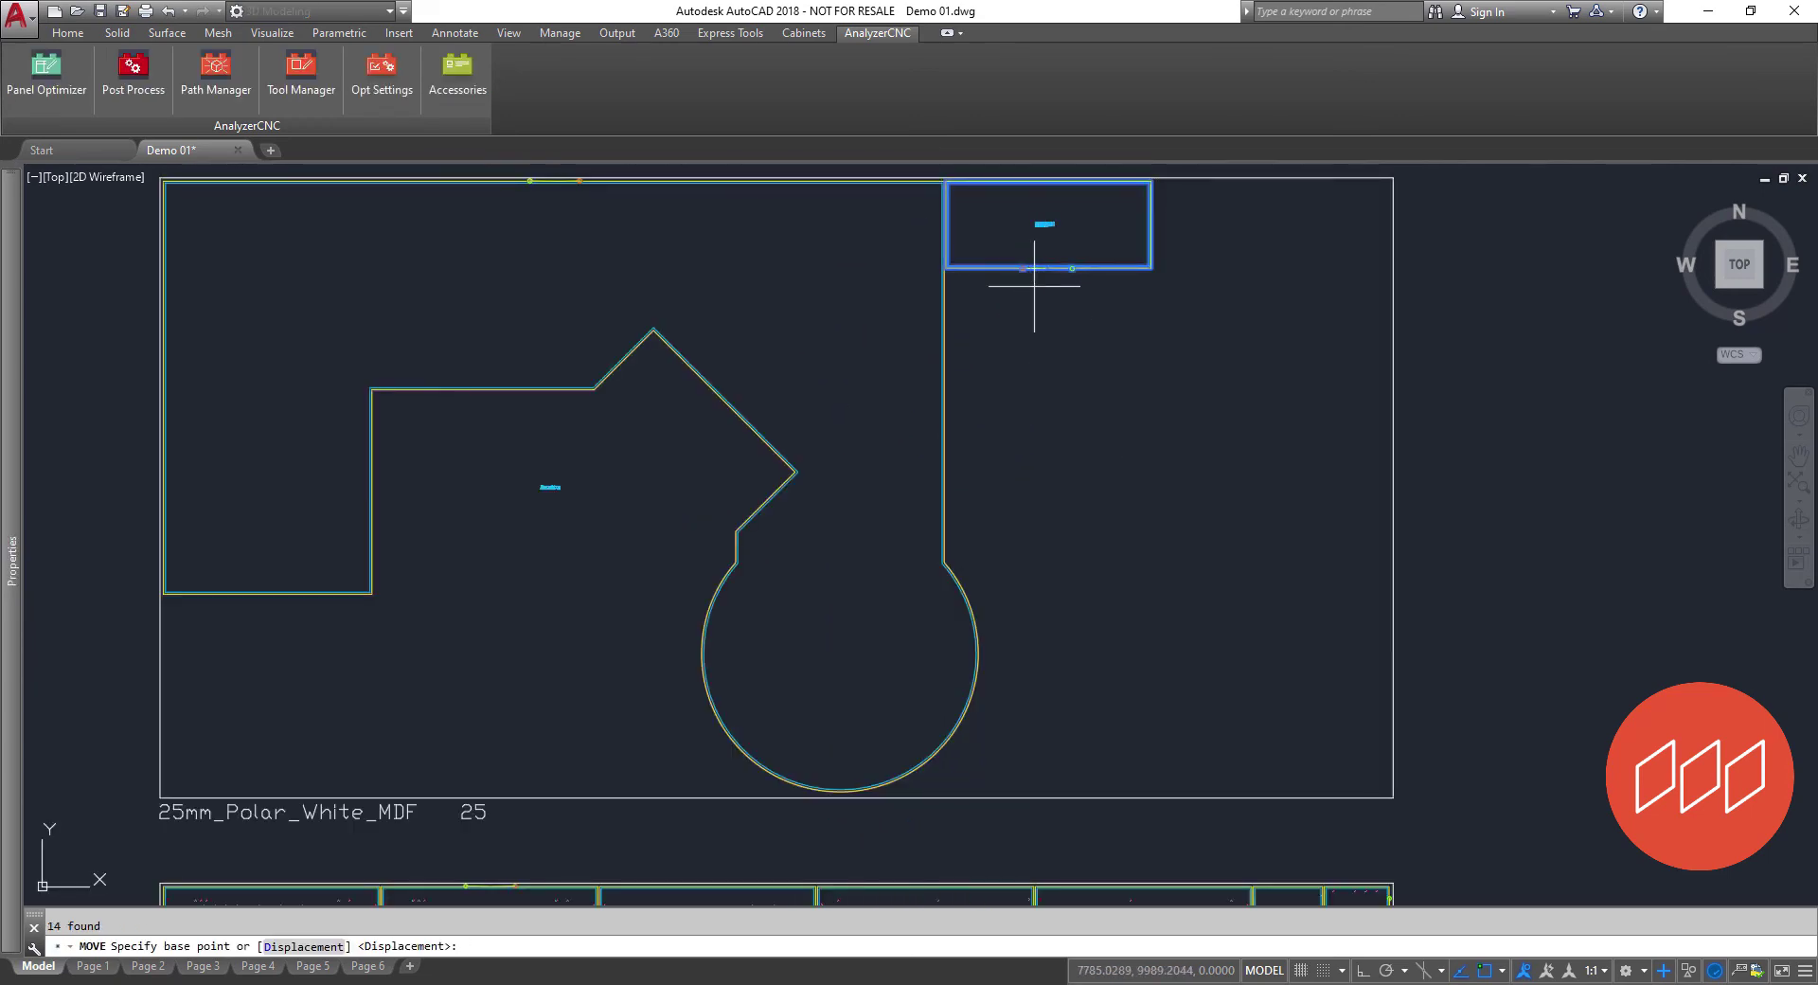
pyautogui.click(945, 182)
pyautogui.scroll(6, 945, 182)
pyautogui.scroll(-6, 1027, 182)
pyautogui.scroll(5, 296, 544)
pyautogui.moveTo(296, 544); pyautogui.dragTo(284, 487, button='middle')
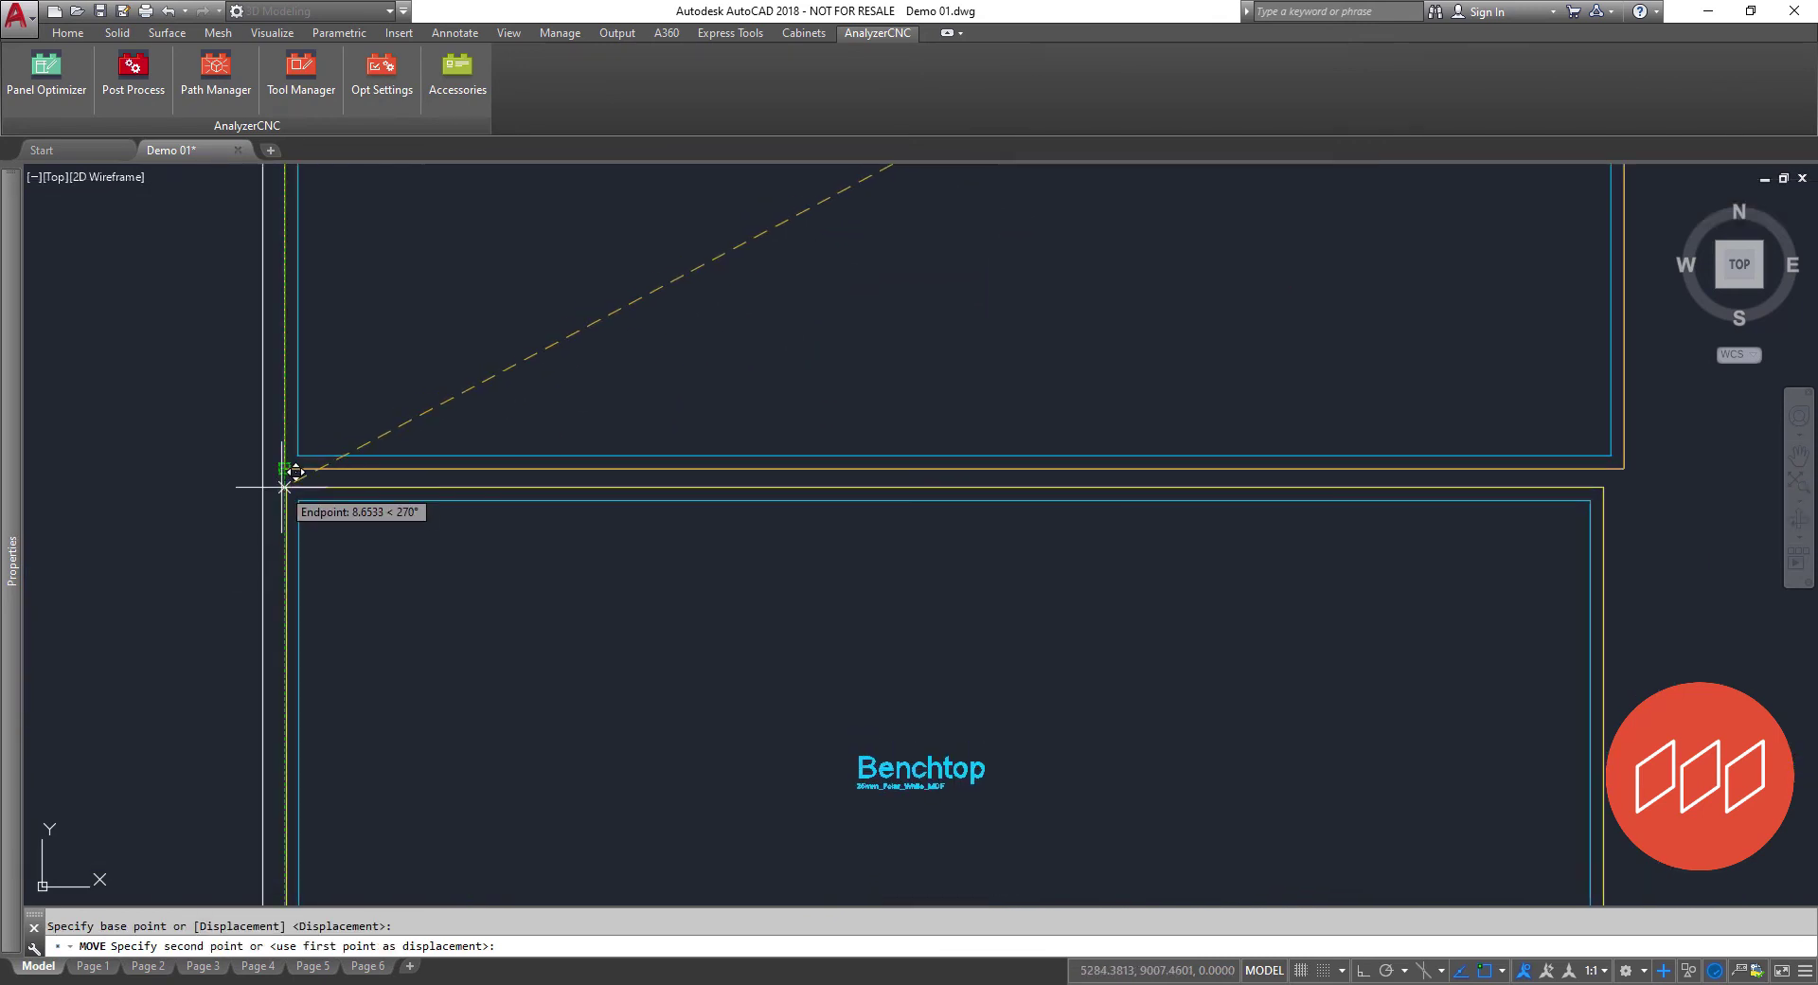
pyautogui.write('5')
pyautogui.press('Return')
pyautogui.scroll(-8, 284, 487)
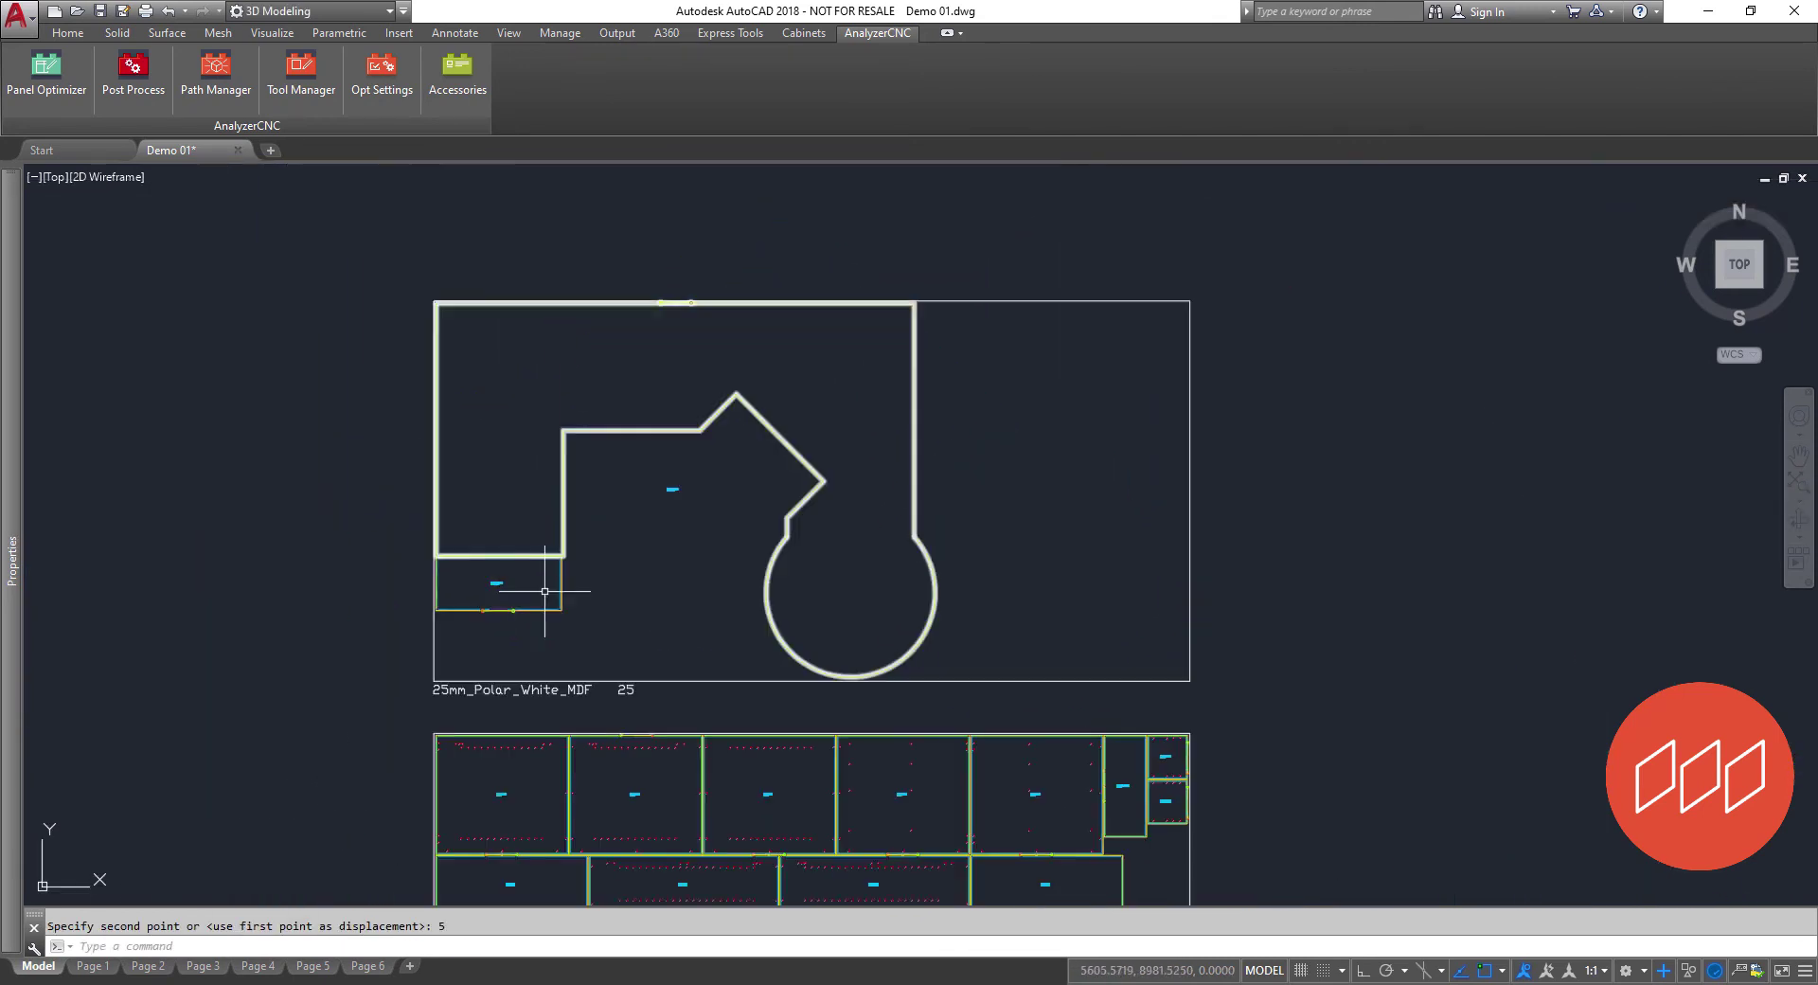
# Generate the 25mm Polar White sheet's NC file as 1234_25POLARWHITE, then view isometrically.
pyautogui.click(876, 645)
pyautogui.click(382, 239)
pyautogui.click(1321, 723)
pyautogui.press('Return')
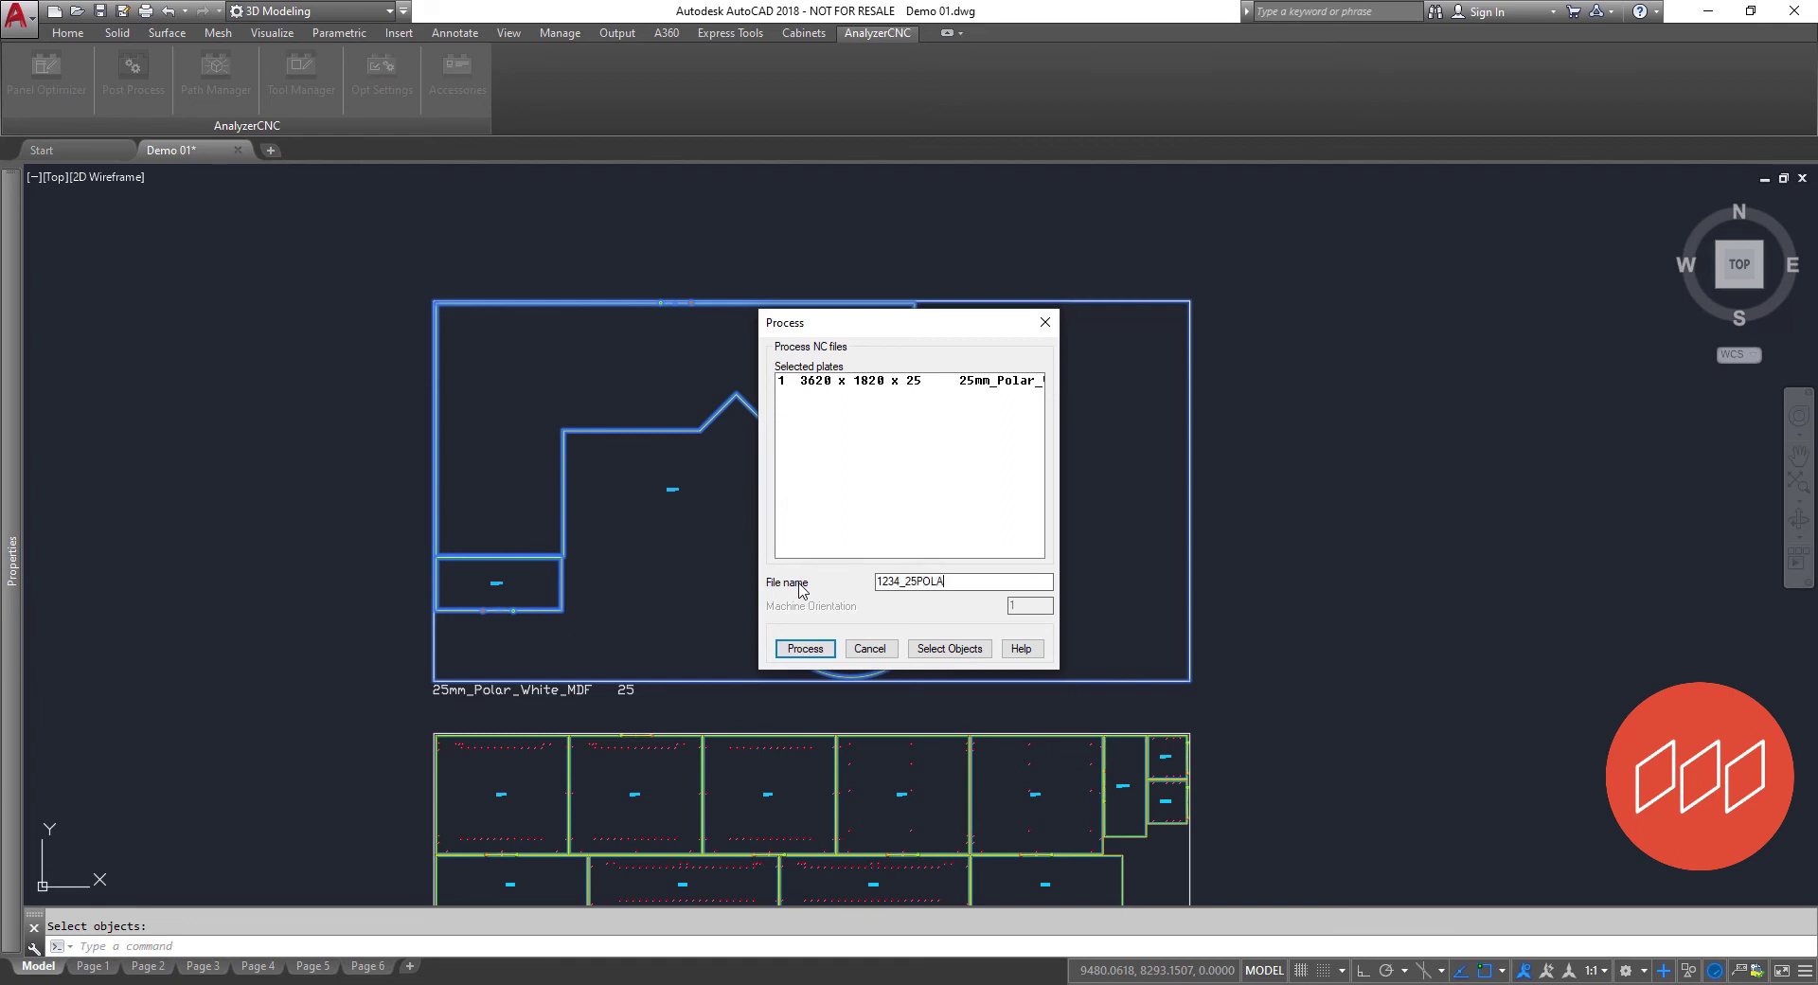
pyautogui.click(805, 648)
pyautogui.click(925, 533)
pyautogui.scroll(-8, 1013, 303)
pyautogui.moveTo(1018, 307); pyautogui.dragTo(1114, 325, button='middle')
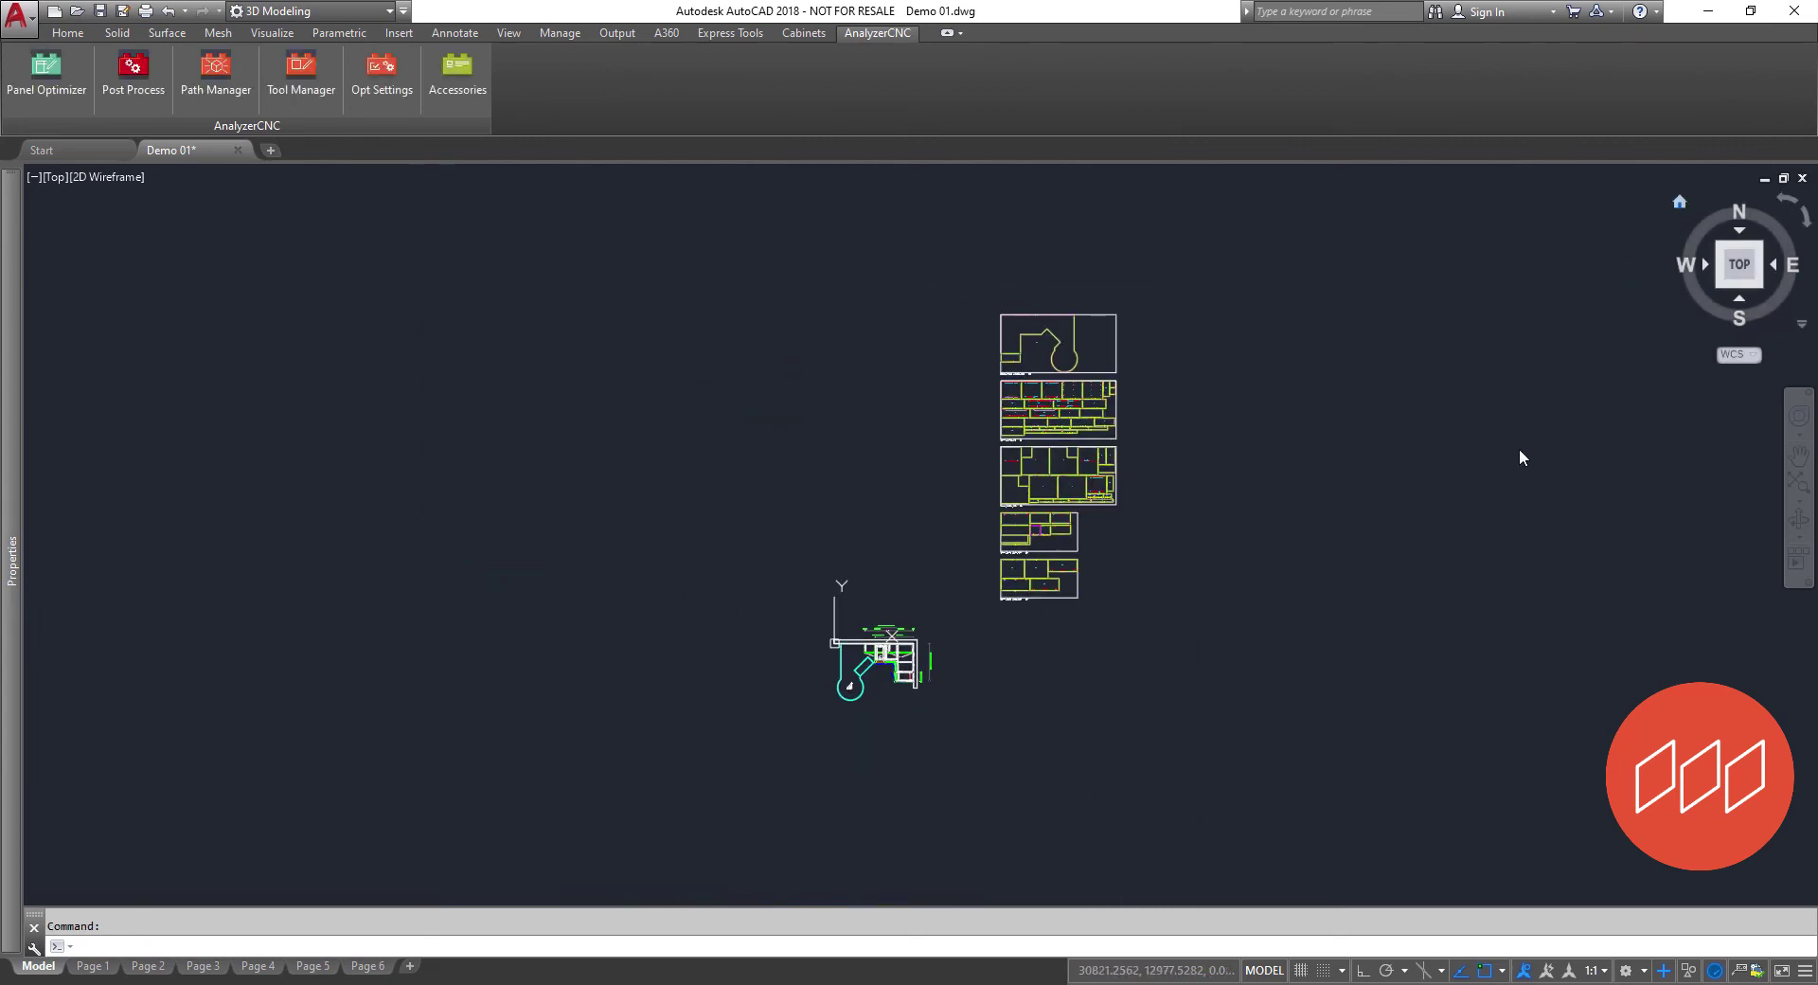
pyautogui.hotkey('ctrl', 'shift', 'i')
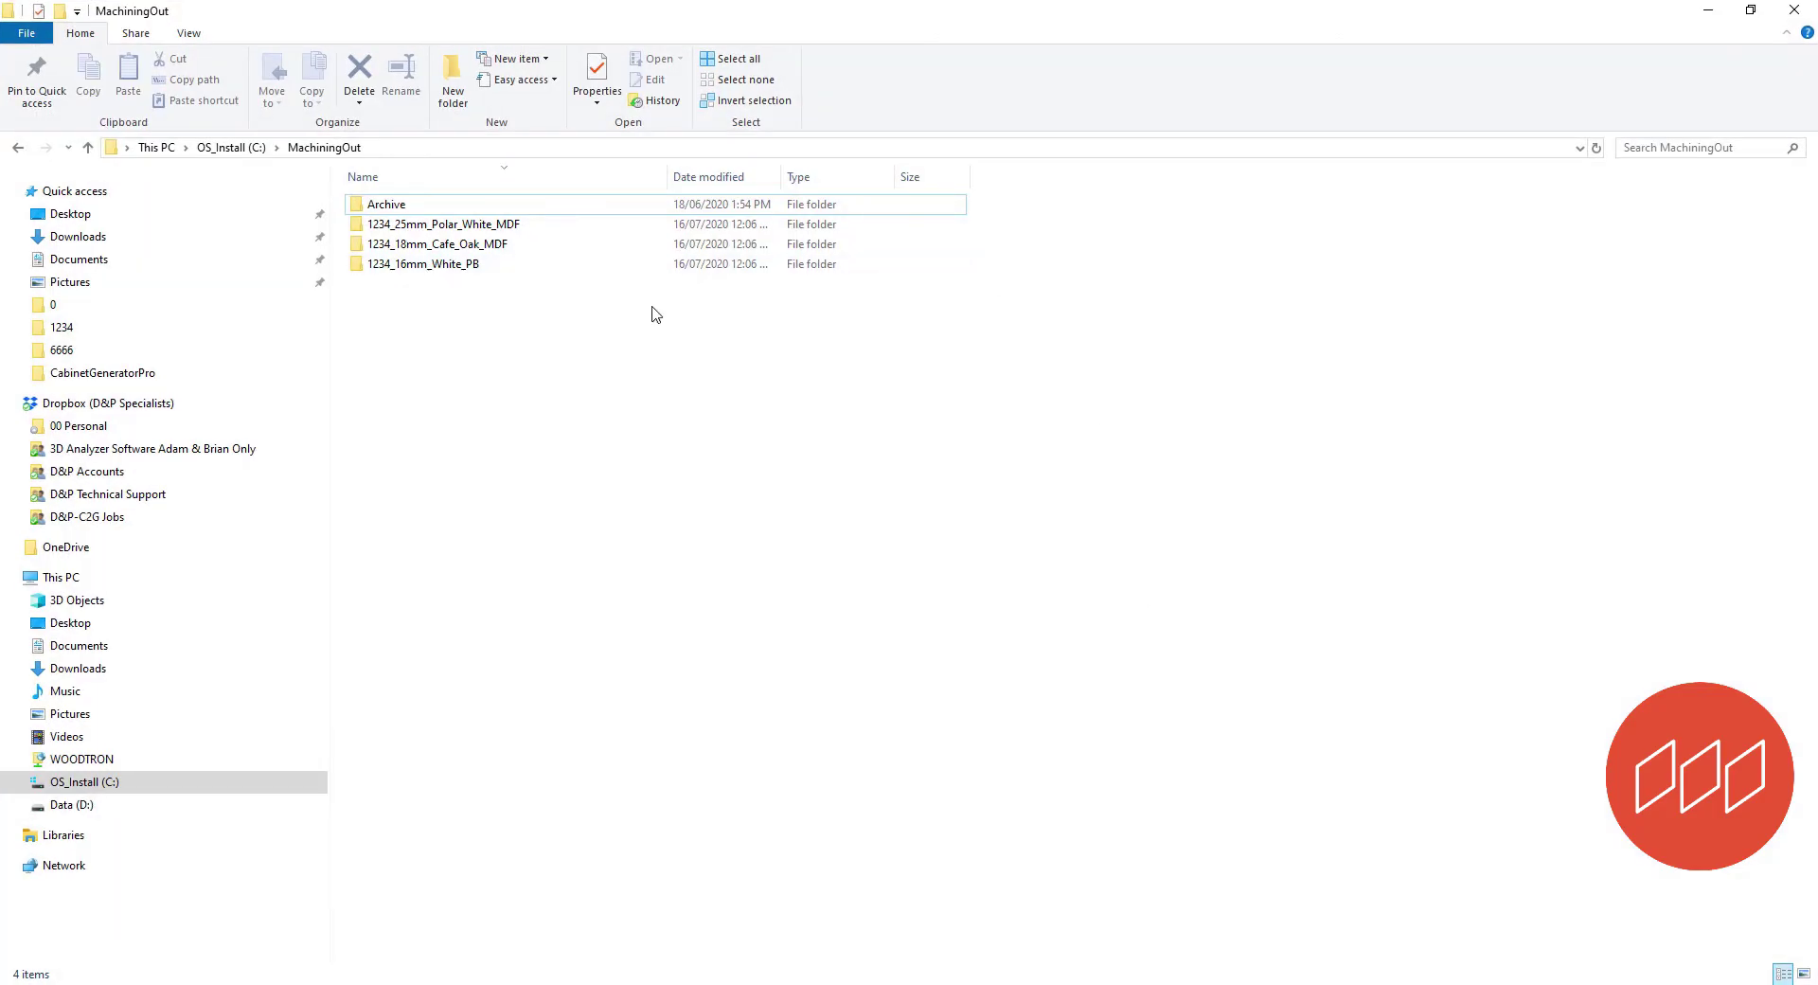
# Review the G-code of 1234_16WHITE_1 in Notepad, then return to the MachiningOut folder.
pyautogui.doubleClick(458, 264)
pyautogui.doubleClick(407, 224)
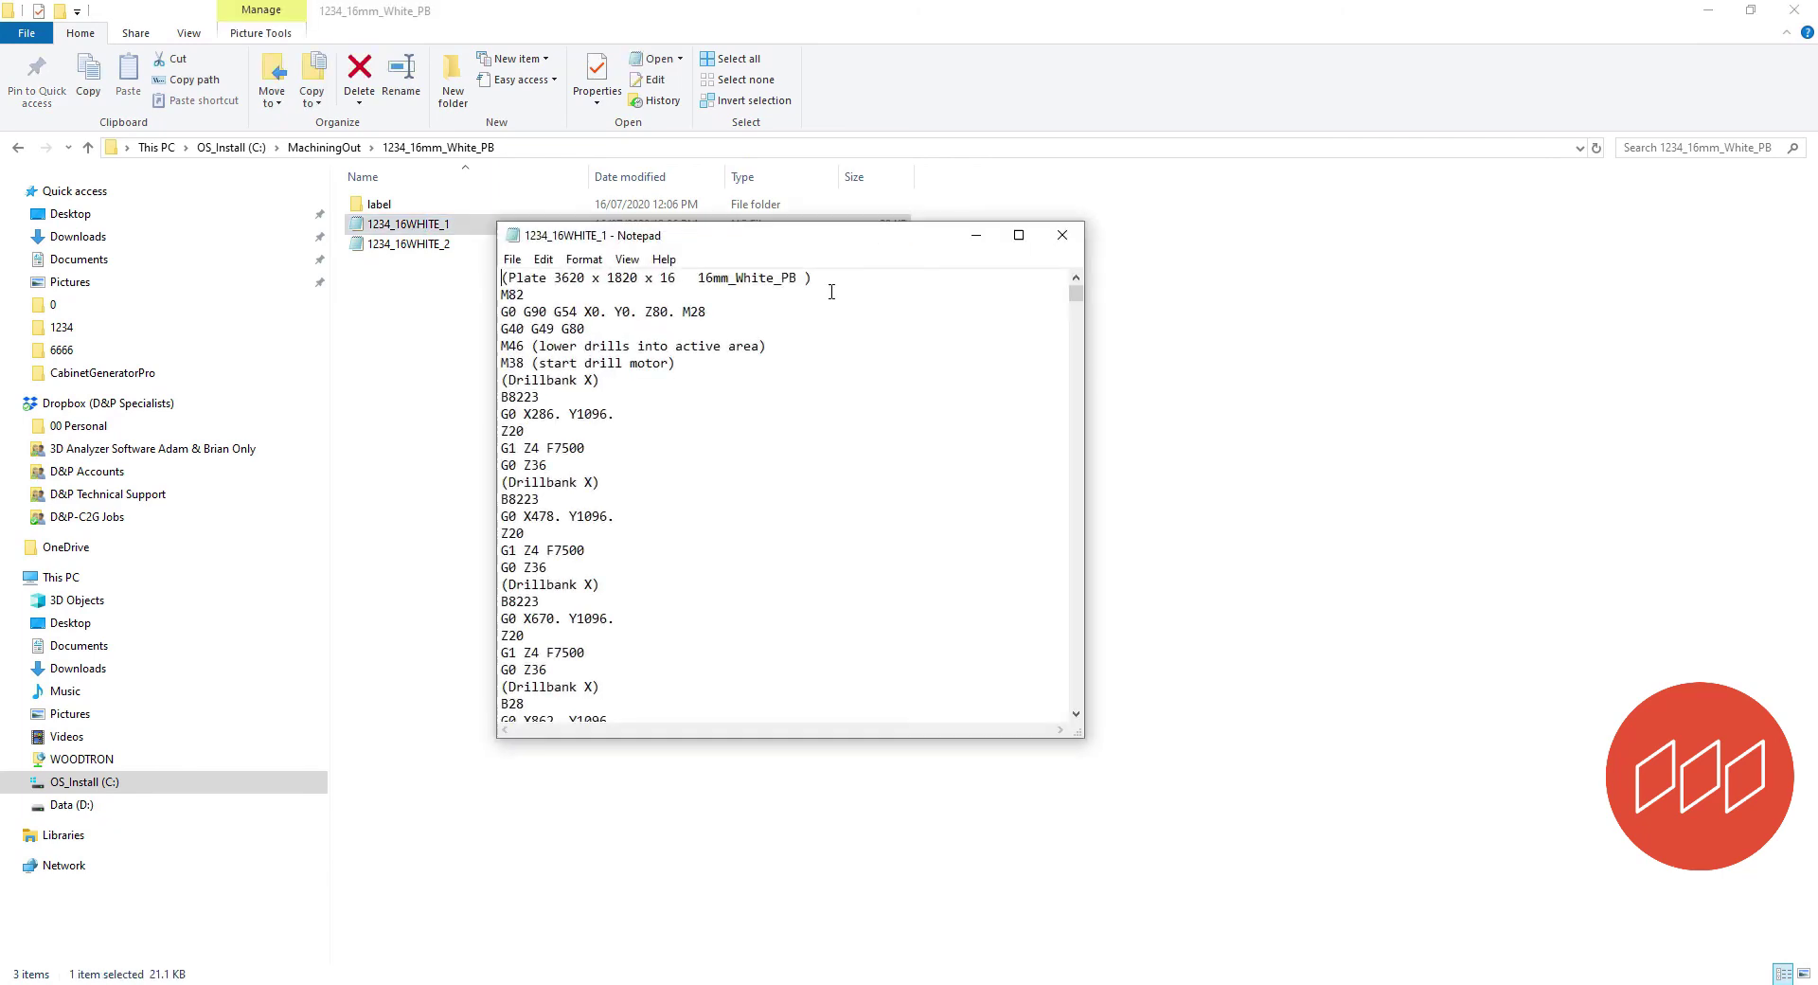
pyautogui.doubleClick(902, 239)
pyautogui.scroll(-20, 346, 431)
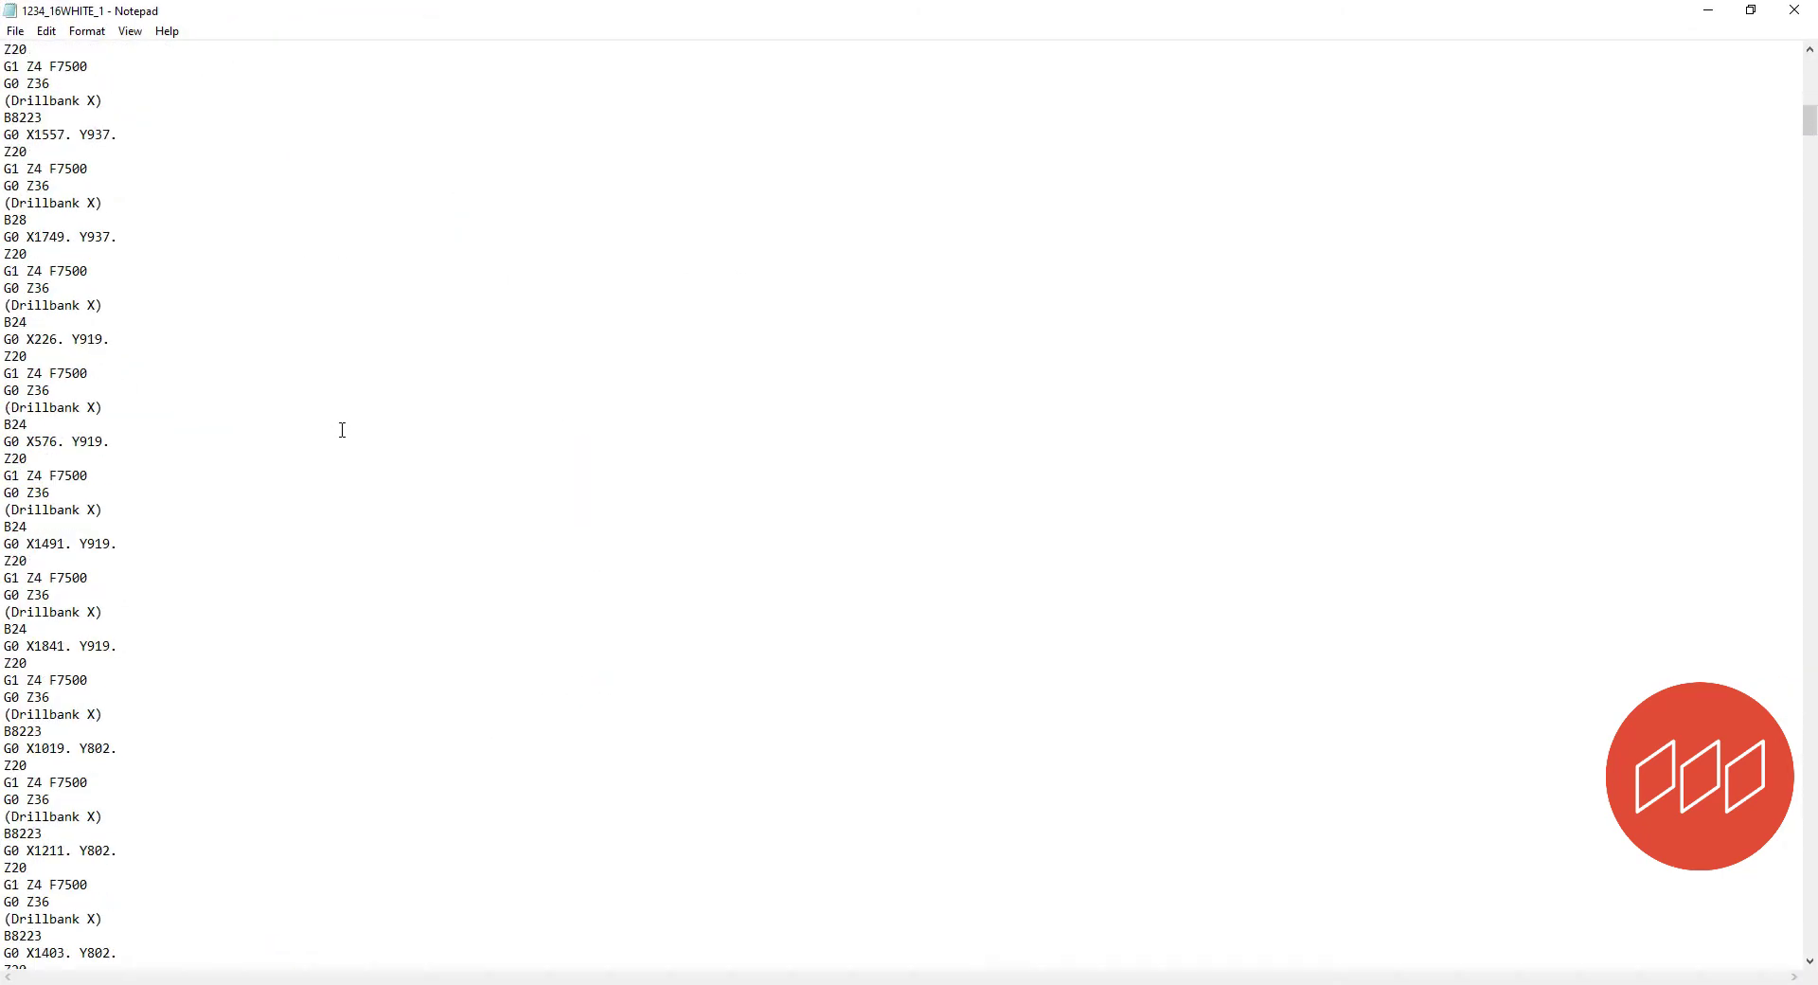
pyautogui.scroll(-16, 344, 431)
pyautogui.click(1795, 9)
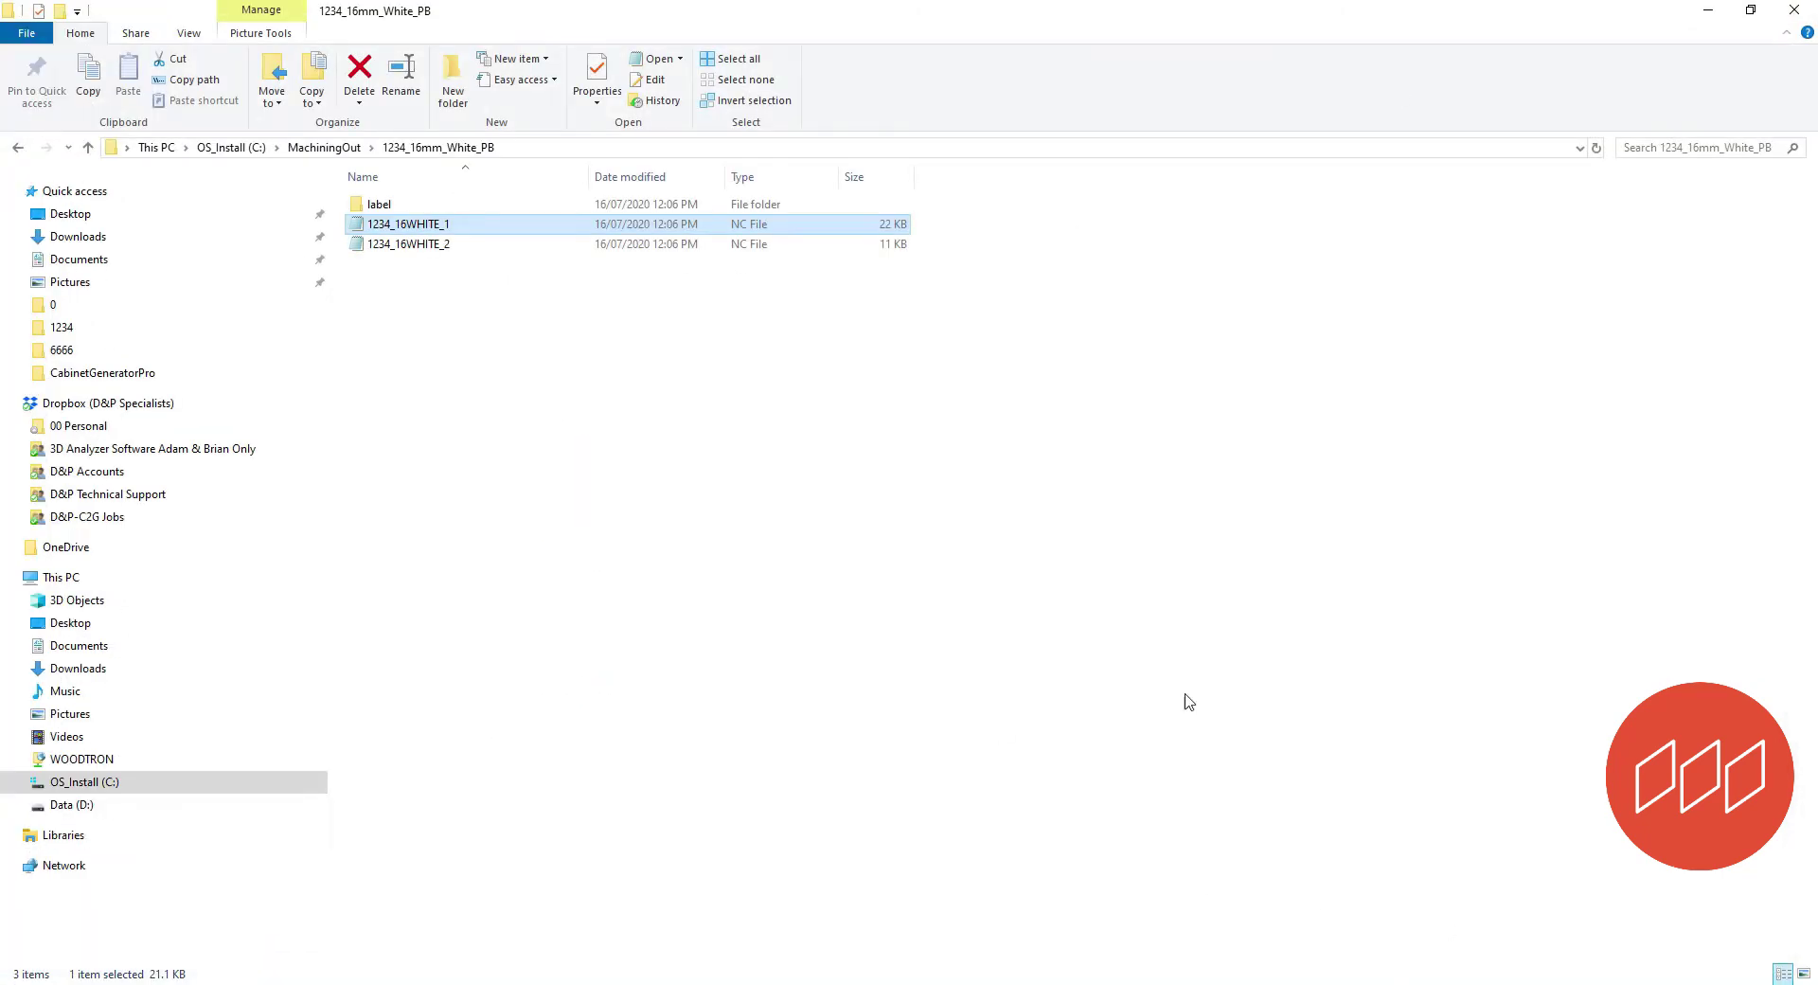
pyautogui.click(324, 147)
# Load the label file 1234_18CAFEOAK_1.lbl from the Cafe Oak label folder.
pyautogui.doubleClick(436, 245)
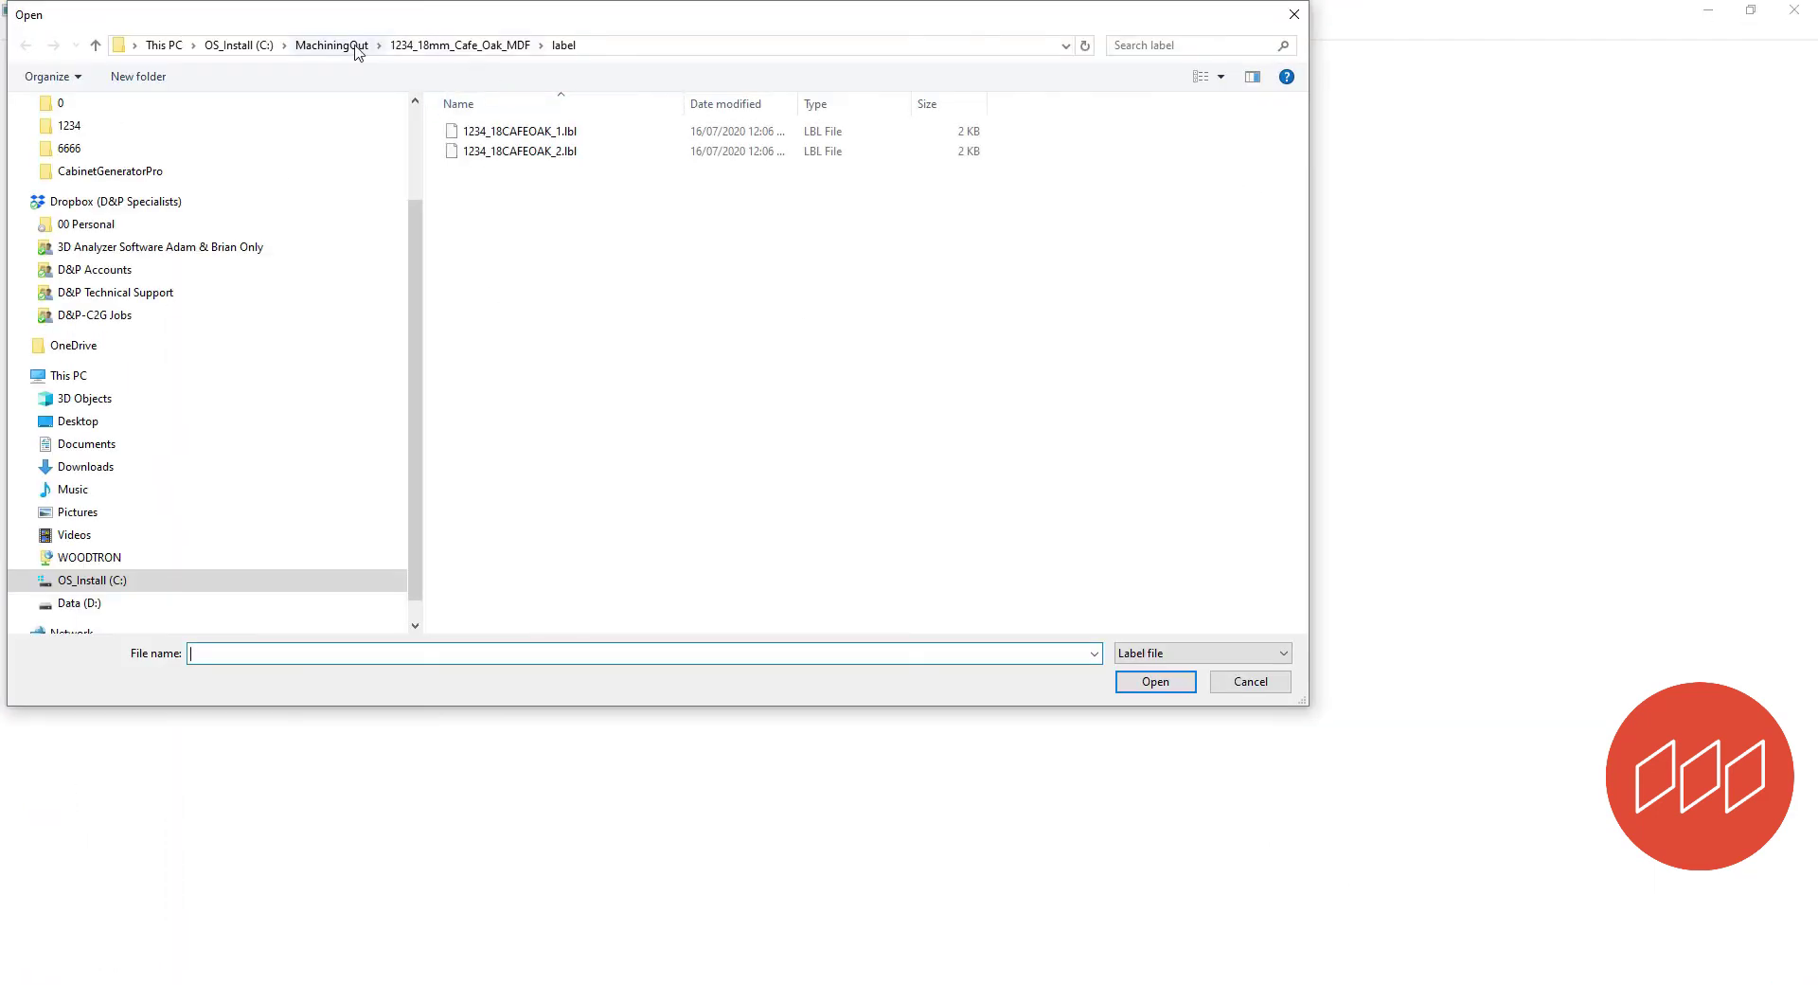
pyautogui.click(352, 45)
pyautogui.doubleClick(531, 173)
pyautogui.doubleClick(532, 132)
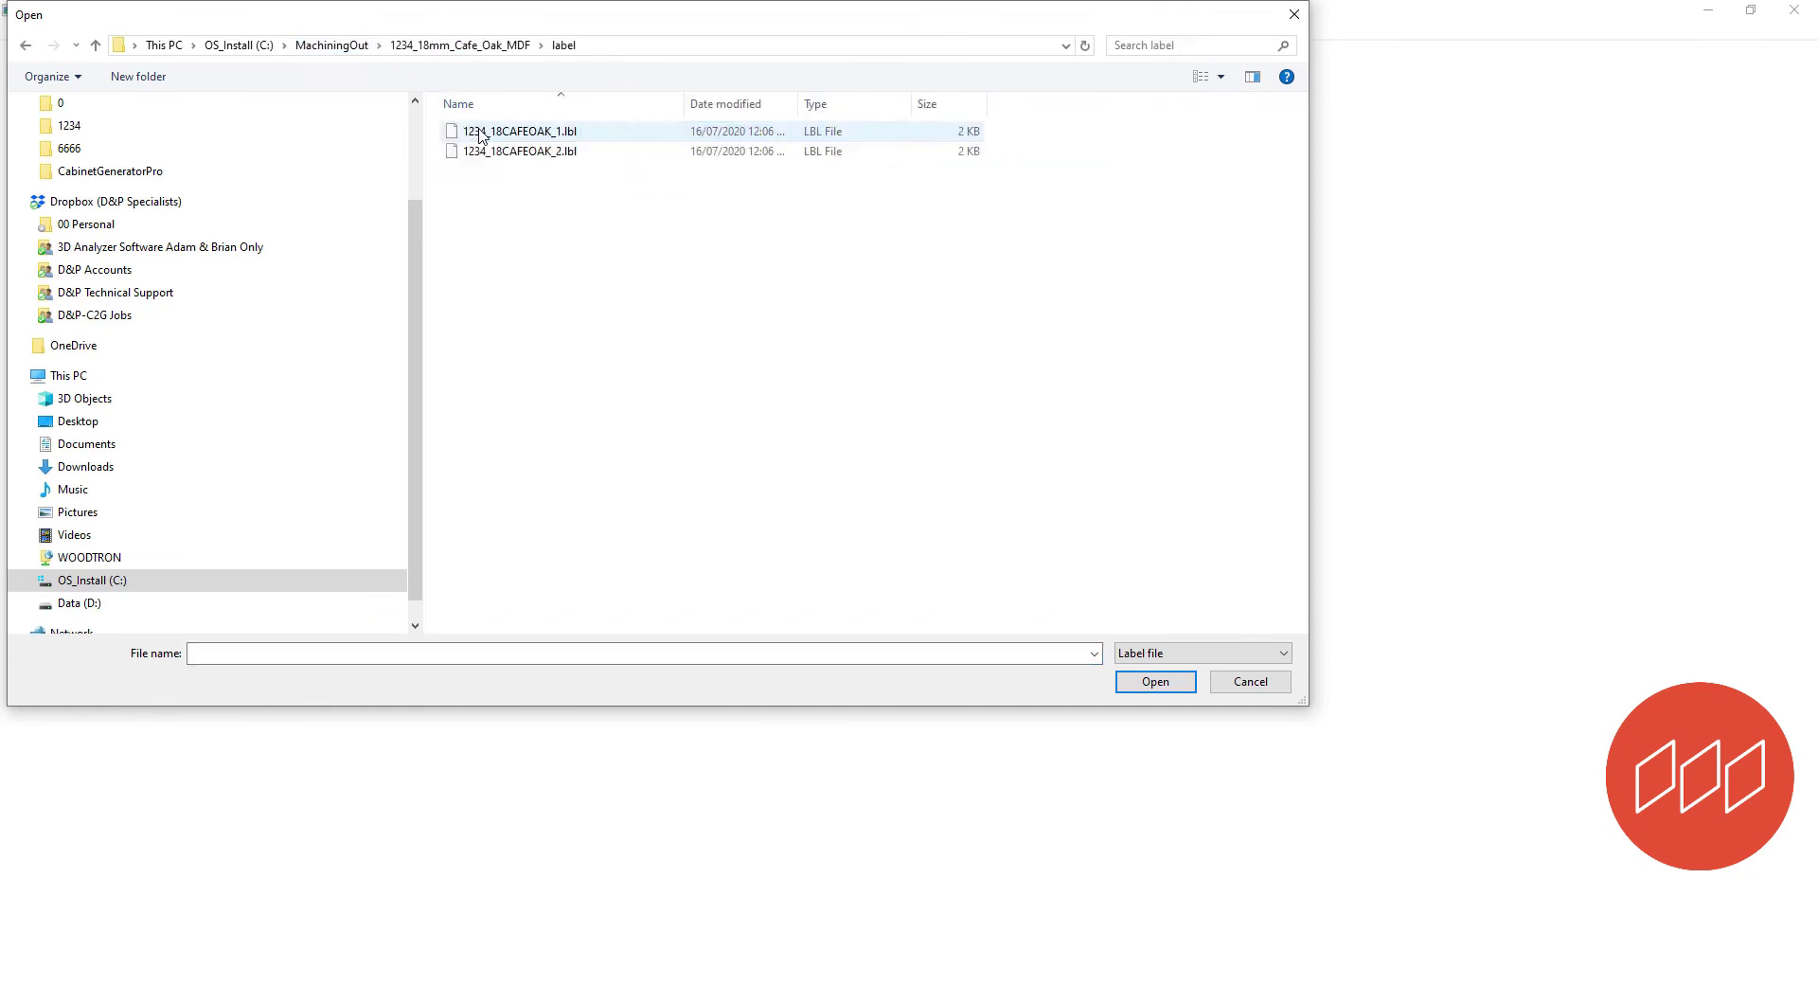
pyautogui.doubleClick(534, 131)
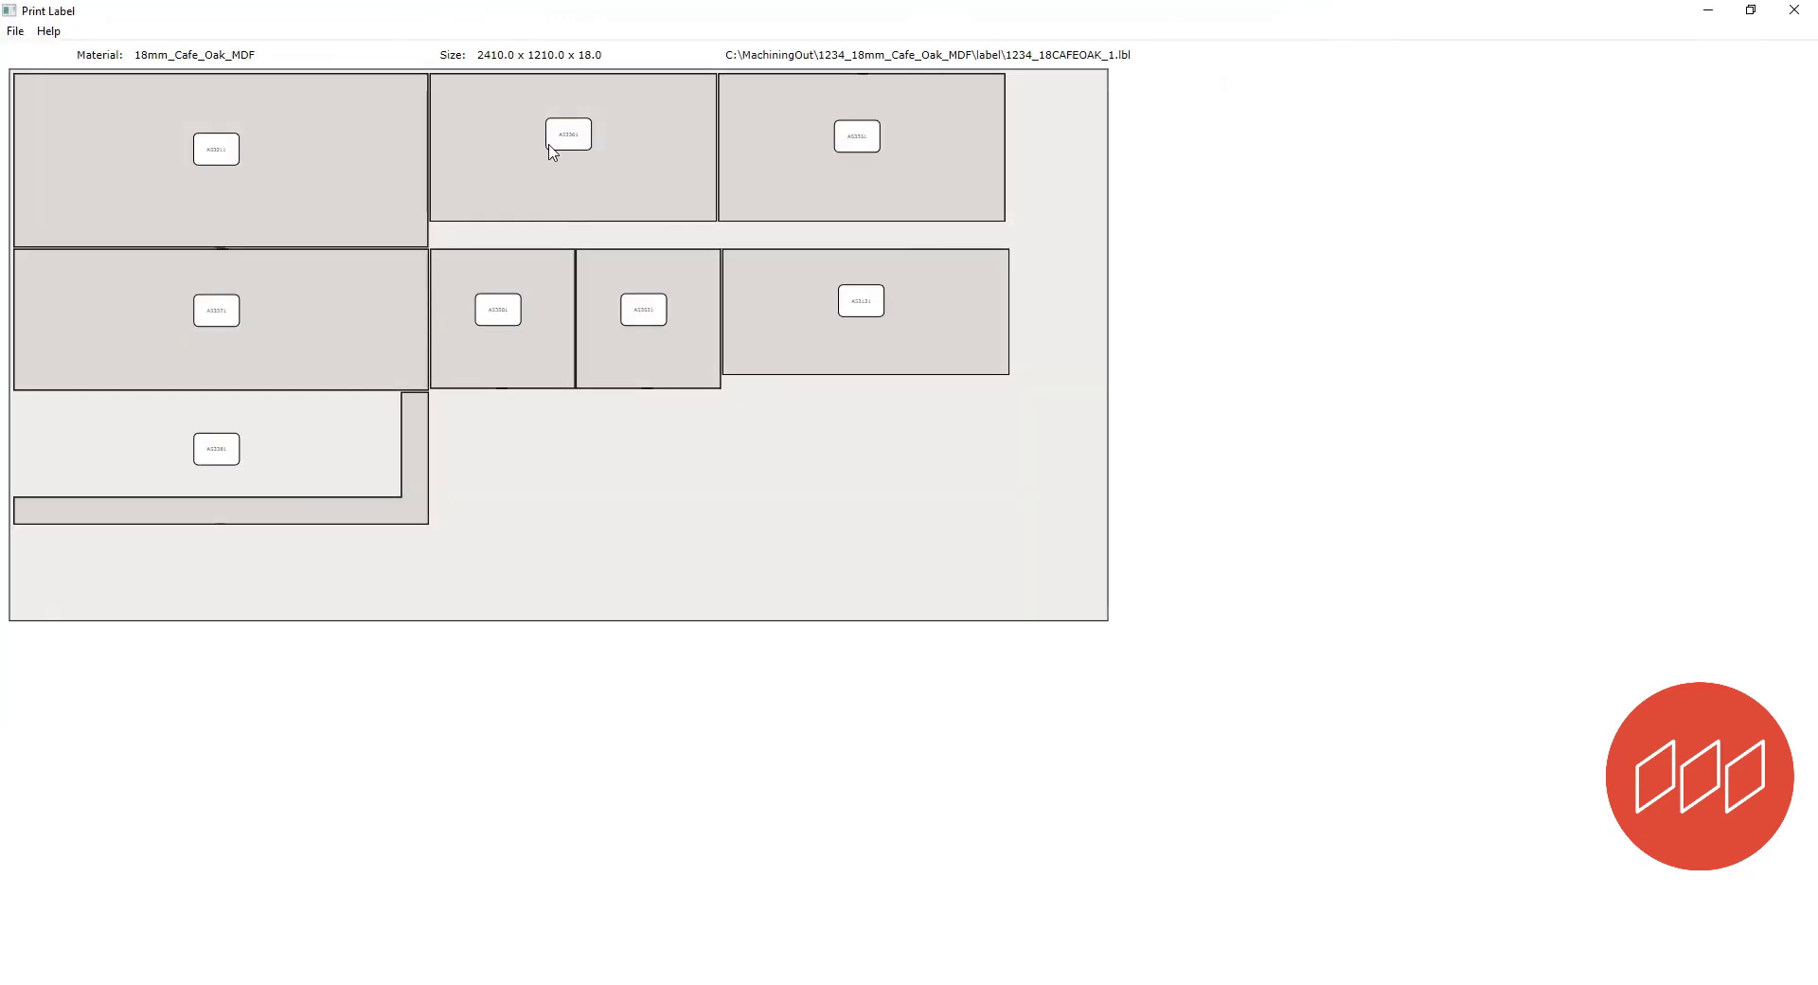
# Print the Door RH label to Example Label.pdf, then save the drawing as 1234.dwg.
pyautogui.click(553, 149)
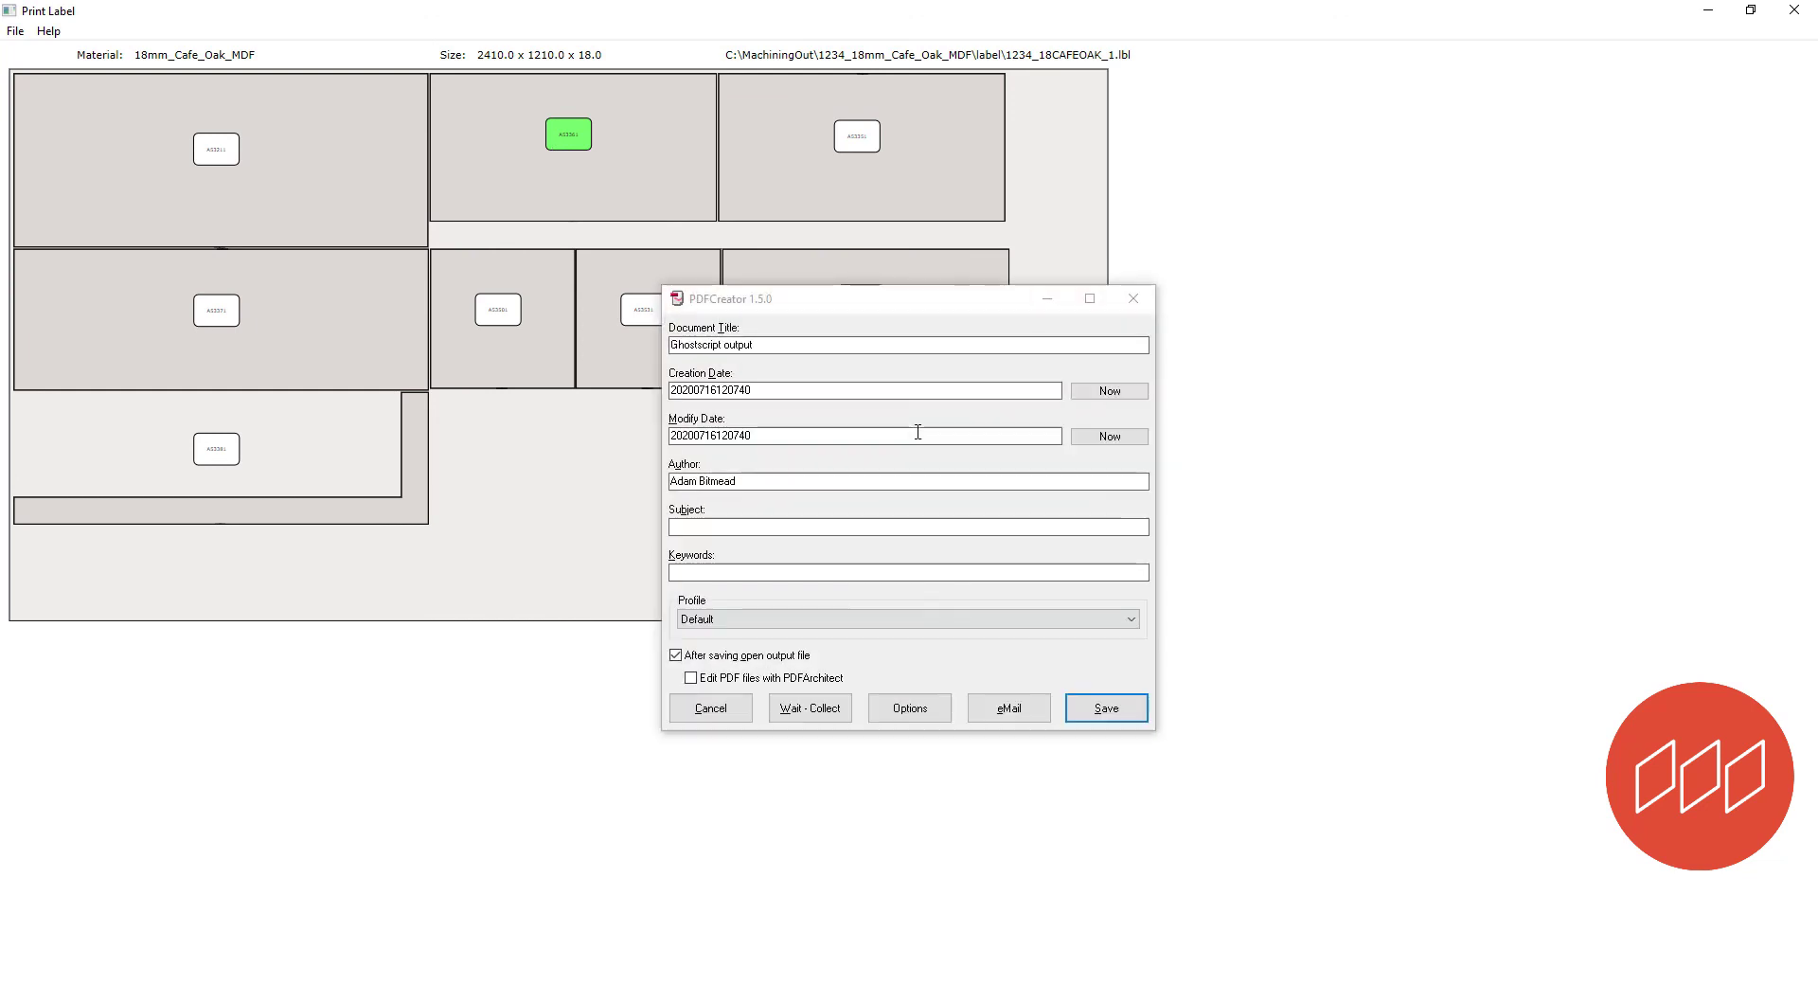
pyautogui.click(1104, 710)
pyautogui.doubleClick(881, 466)
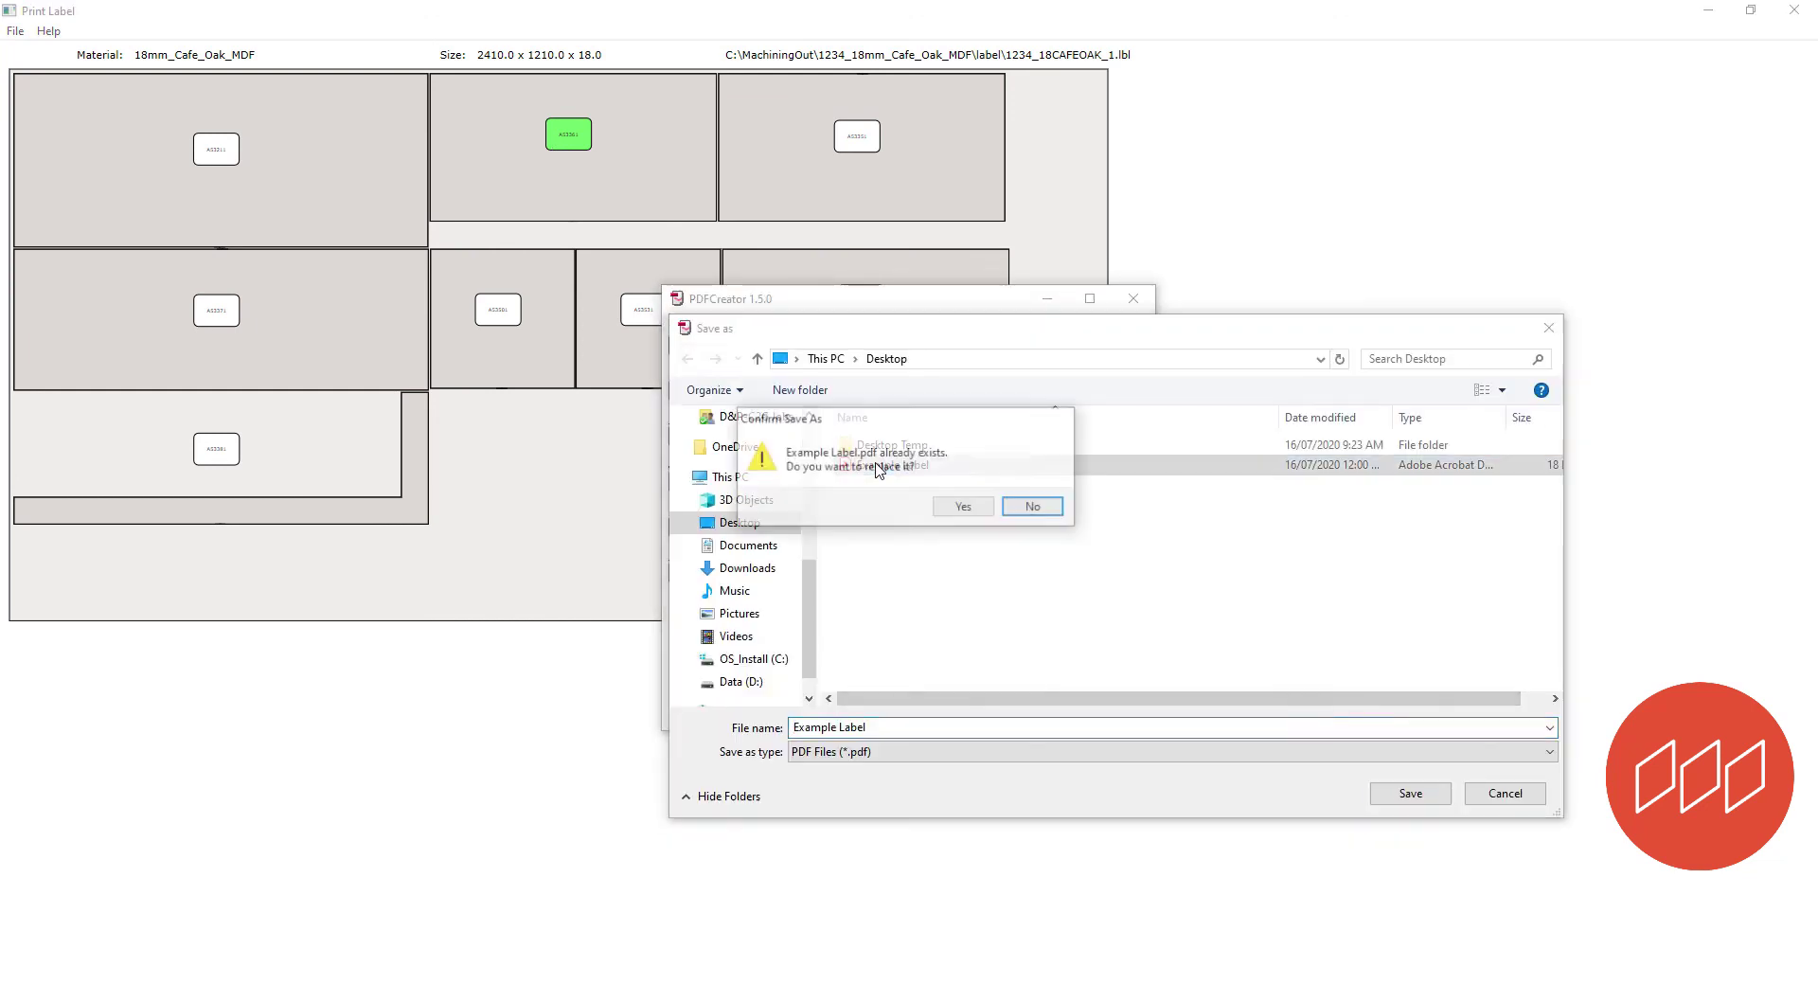
pyautogui.click(963, 507)
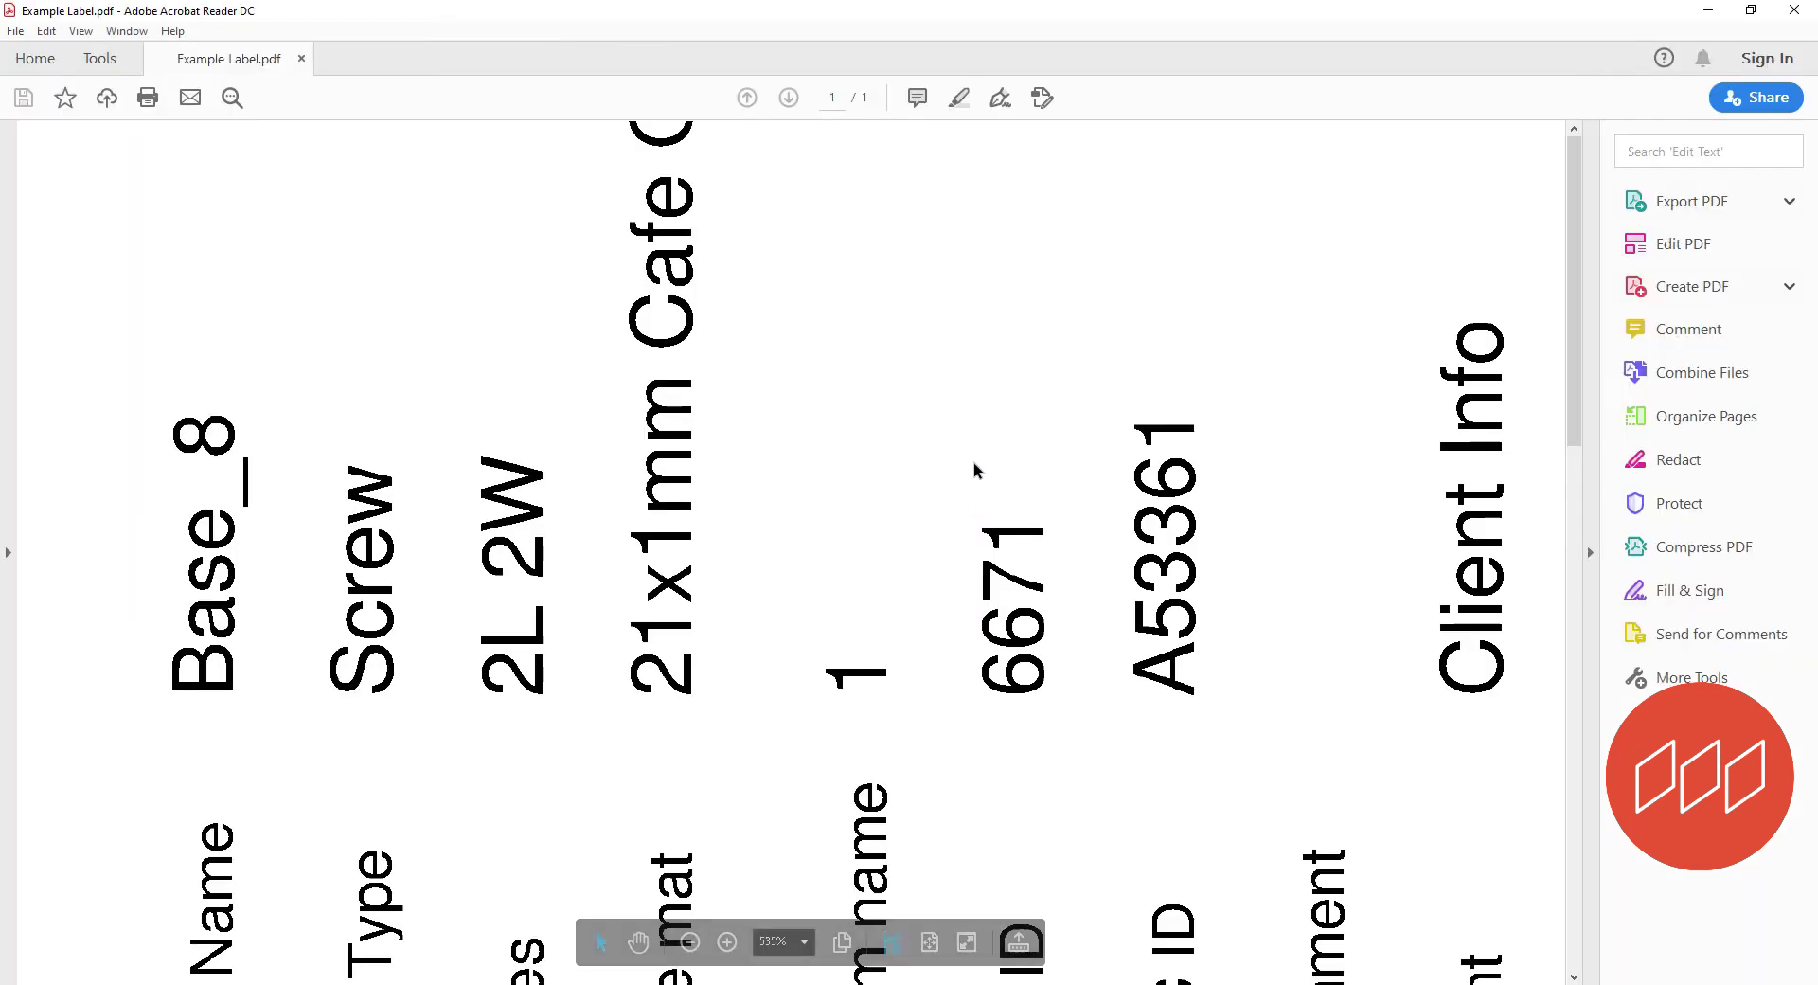
pyautogui.hotkey('ctrl', 'shift', '+')
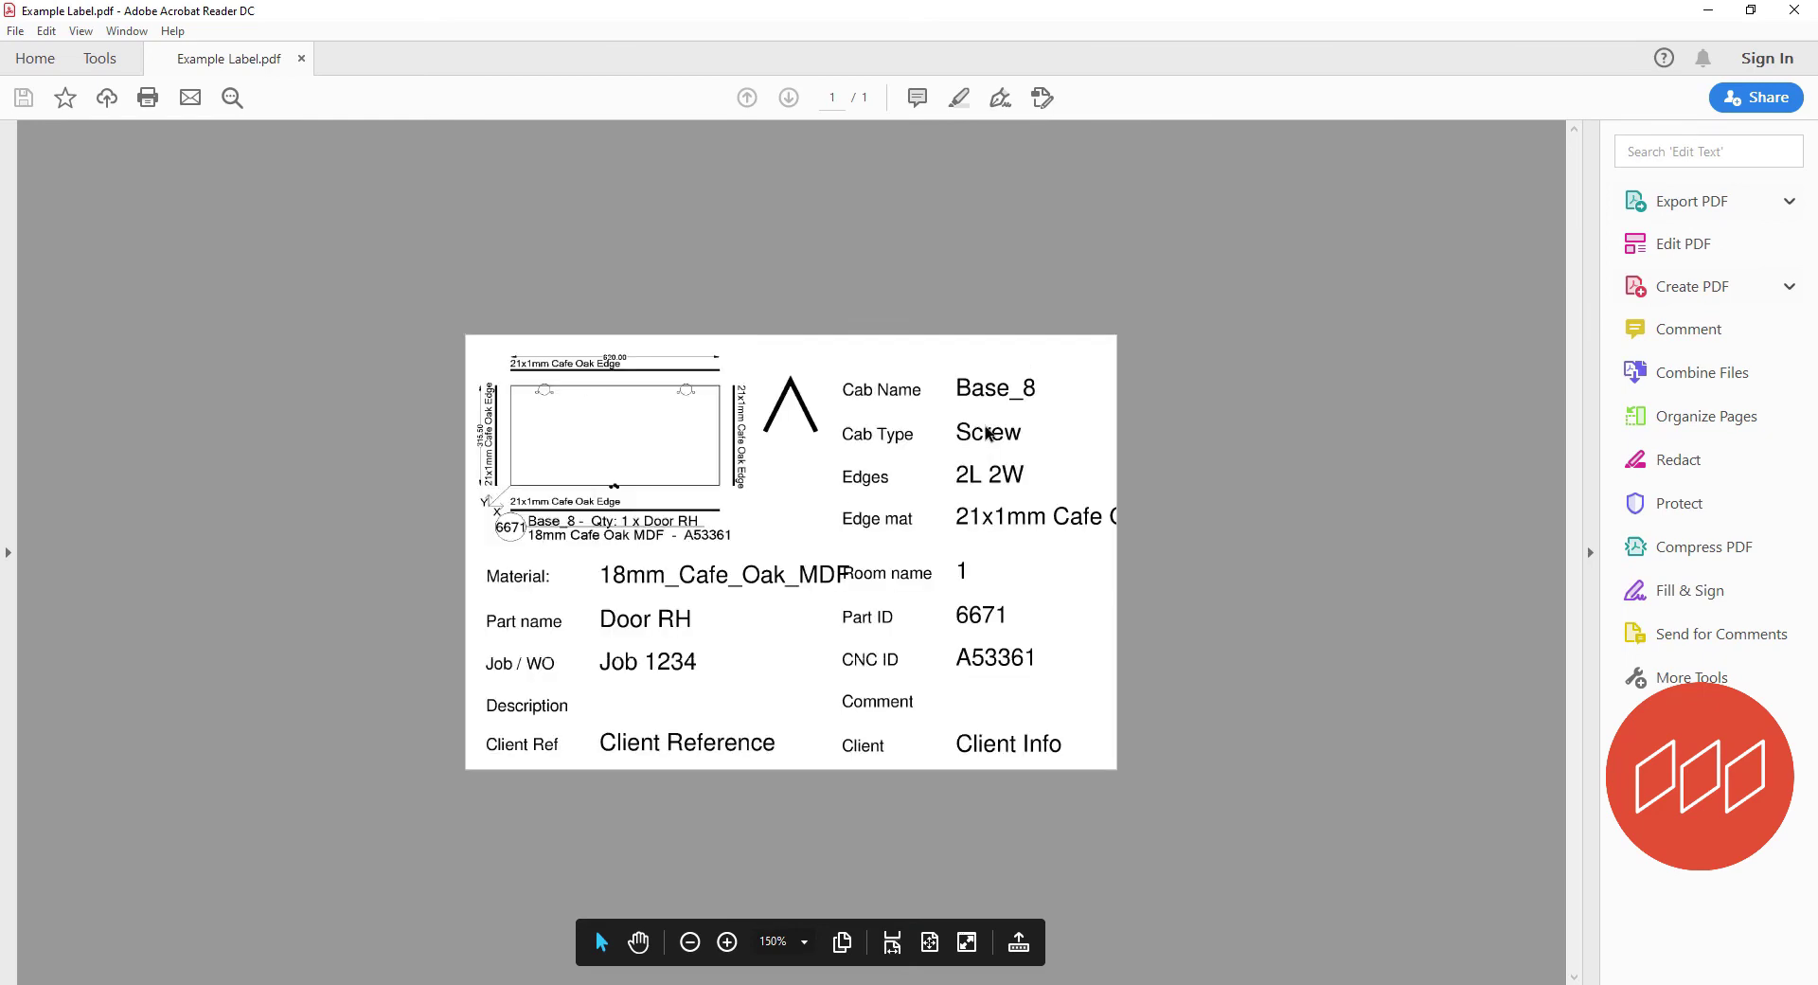
pyautogui.click(1796, 10)
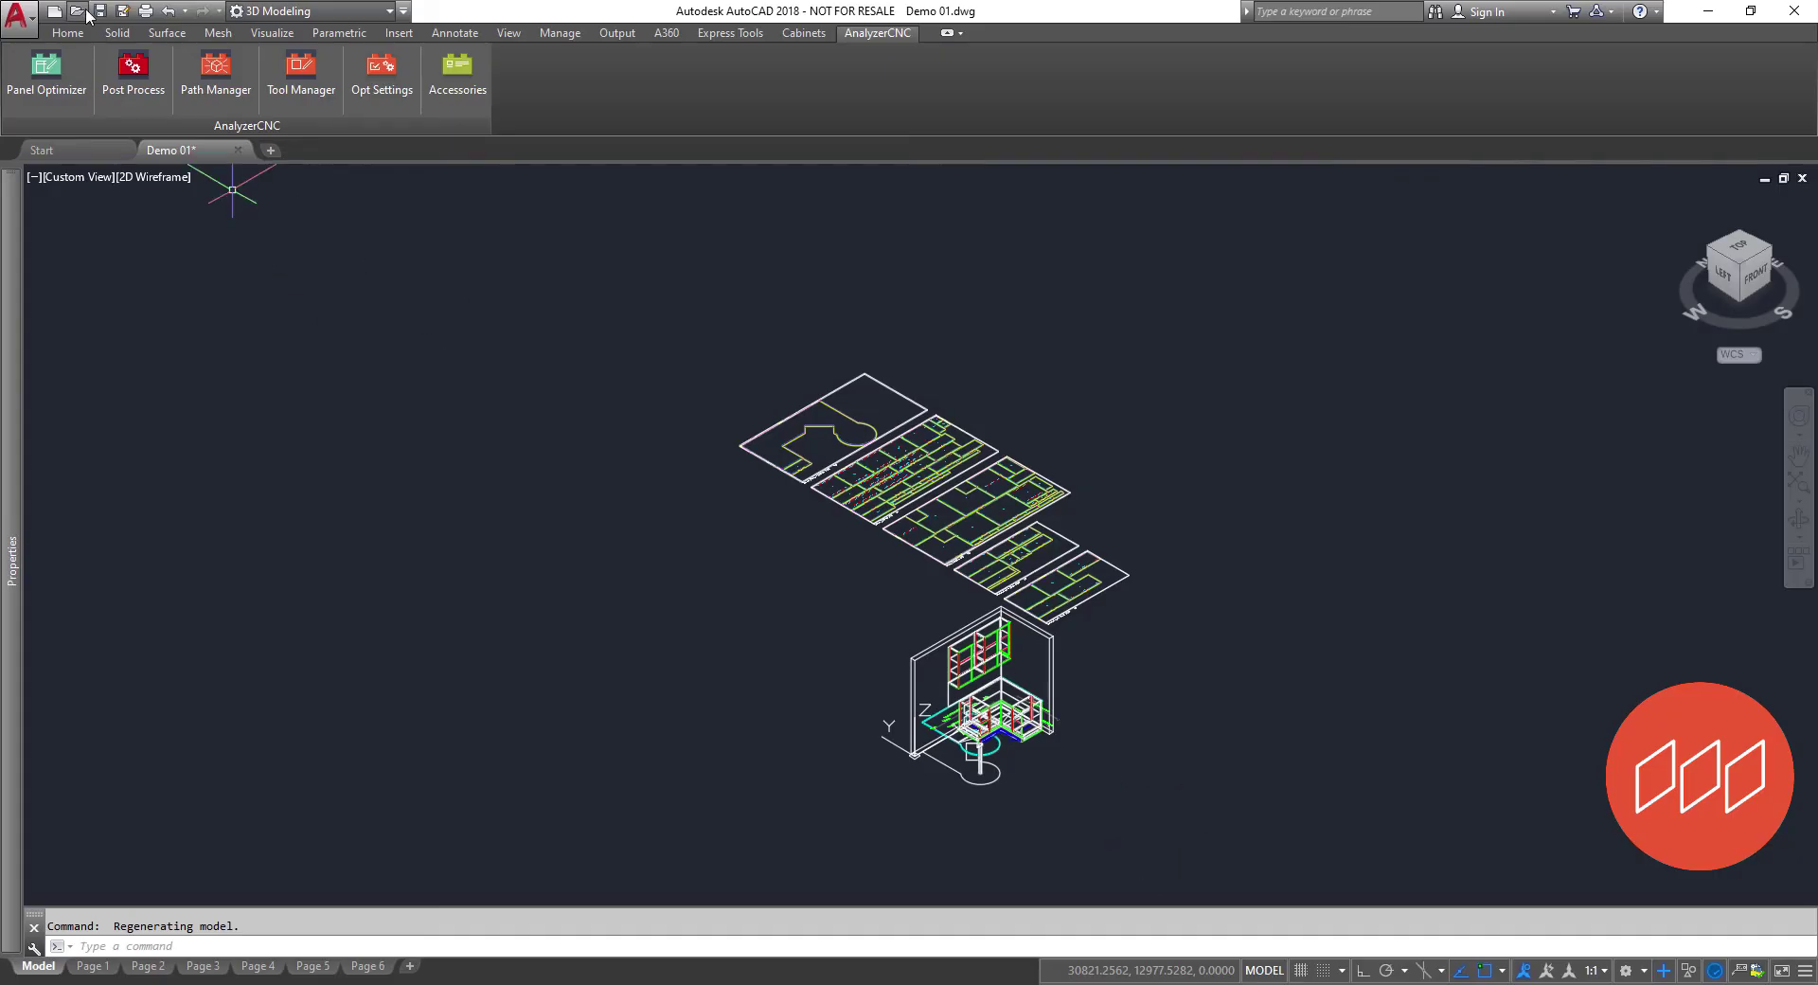
pyautogui.hotkey('ctrl', 'shift', 's')
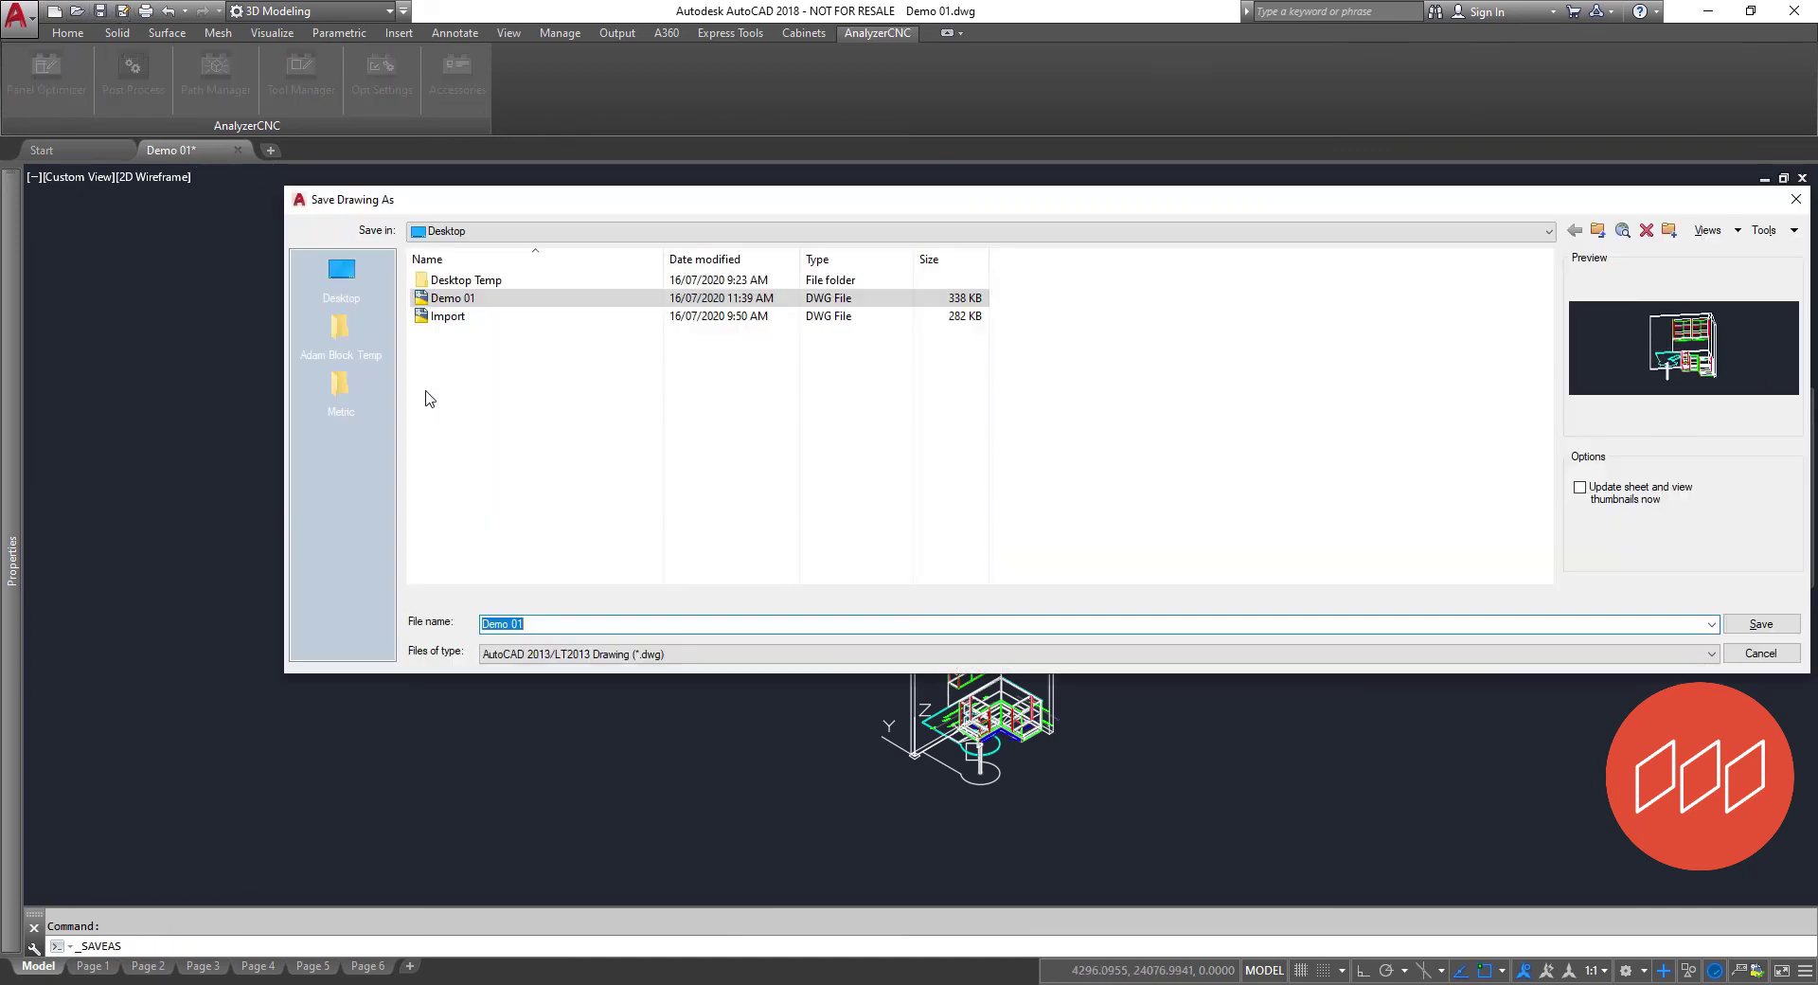
pyautogui.press('Return')
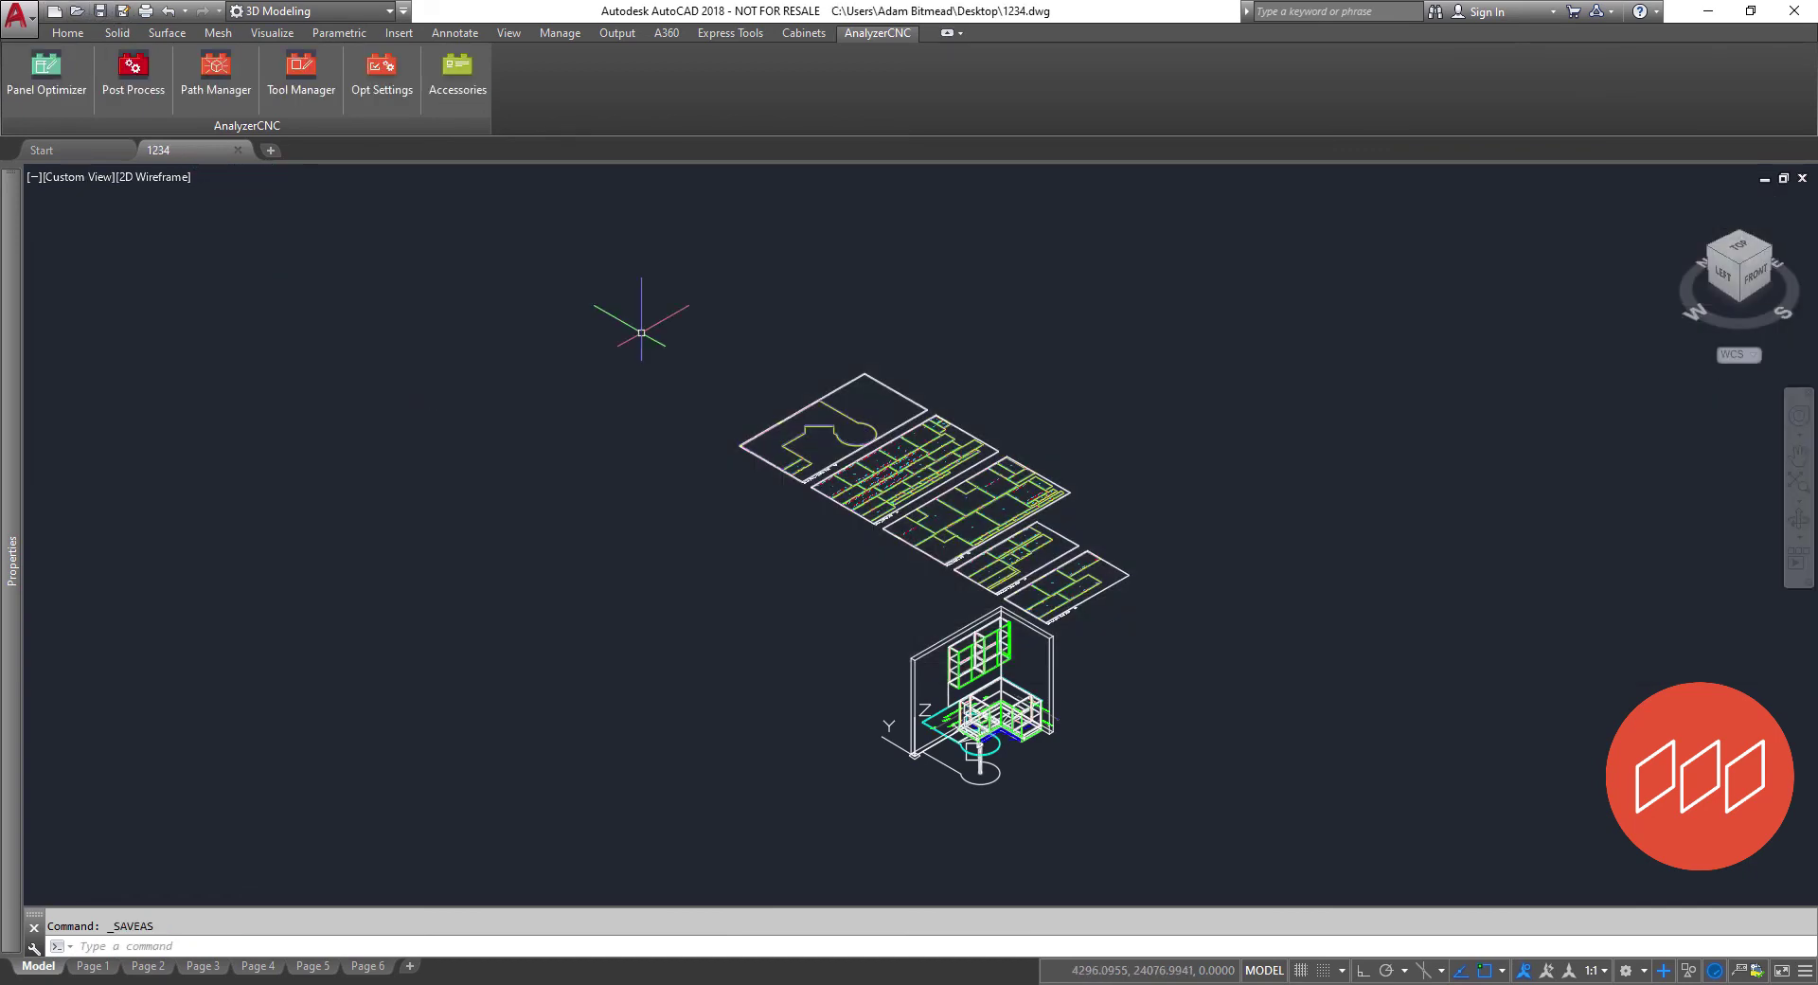